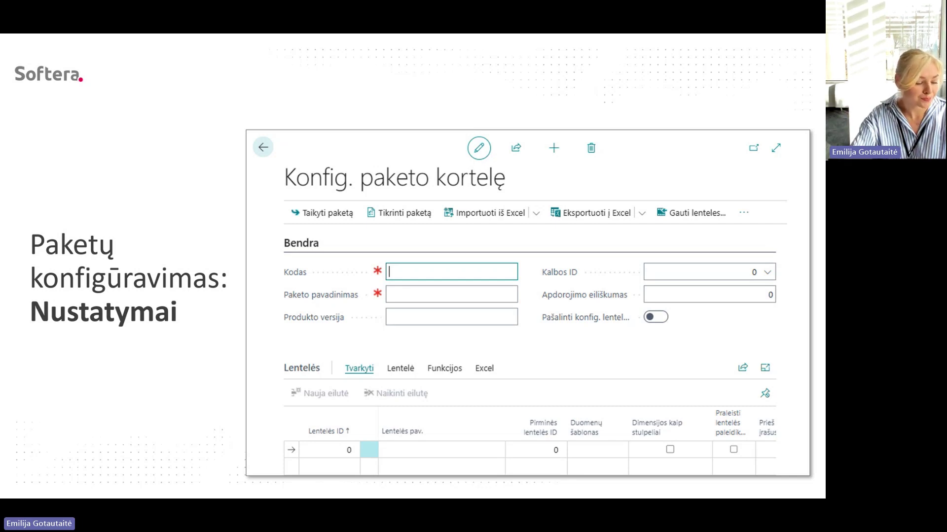
Switch to Business Central, find the Paketų konfigūravimas list and open the PARDAVIMO DOK. package card at its Kalbos ID.
key(alt+Tab)
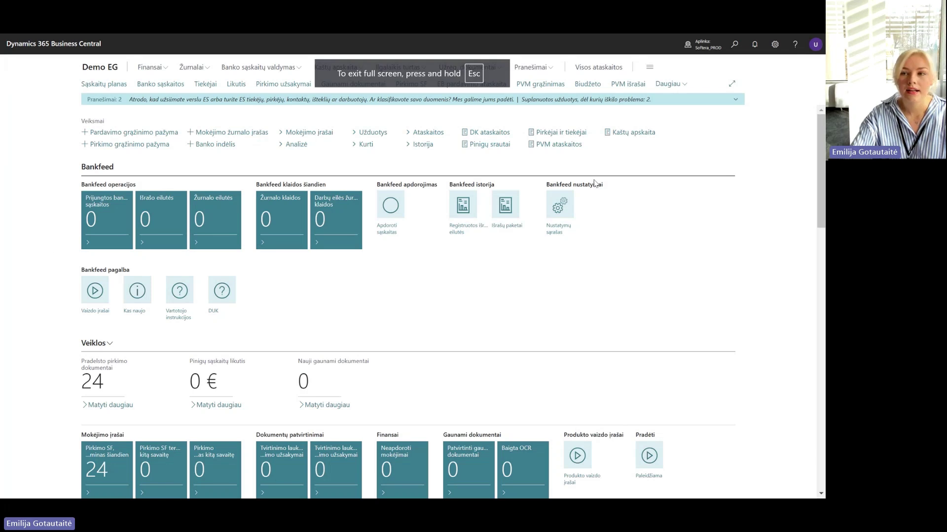
click(734, 44)
text(kon pak)
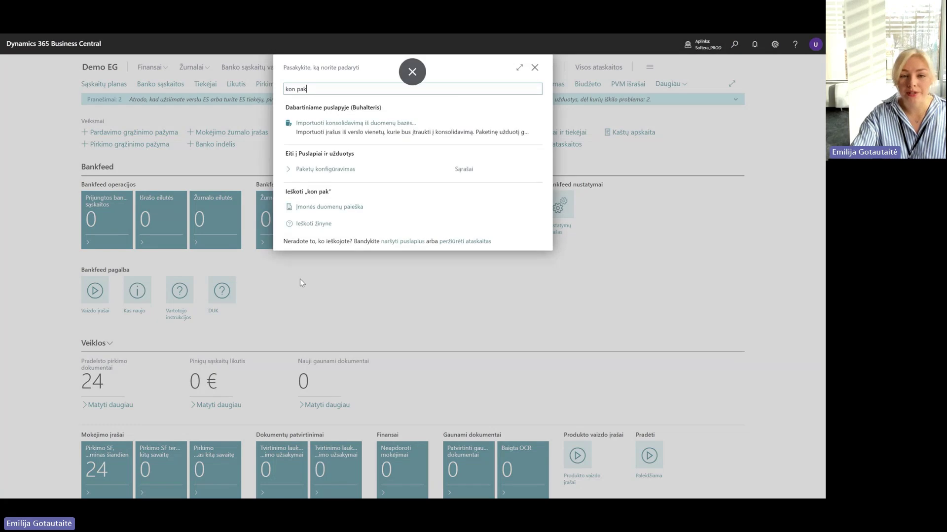
click(395, 184)
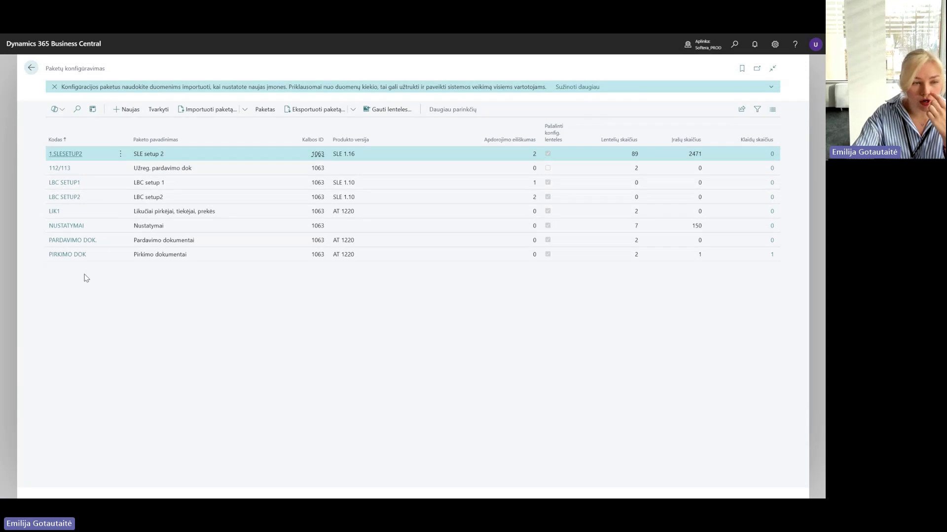
click(88, 245)
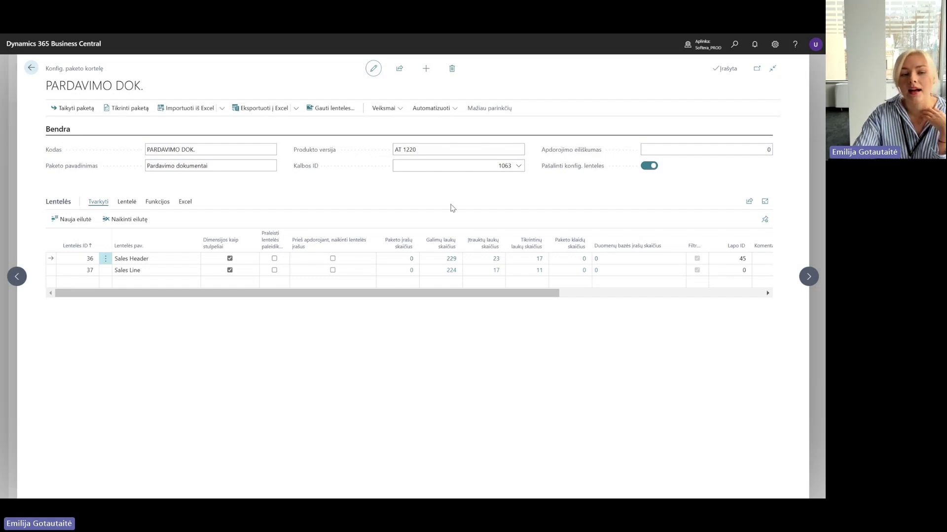
click(477, 164)
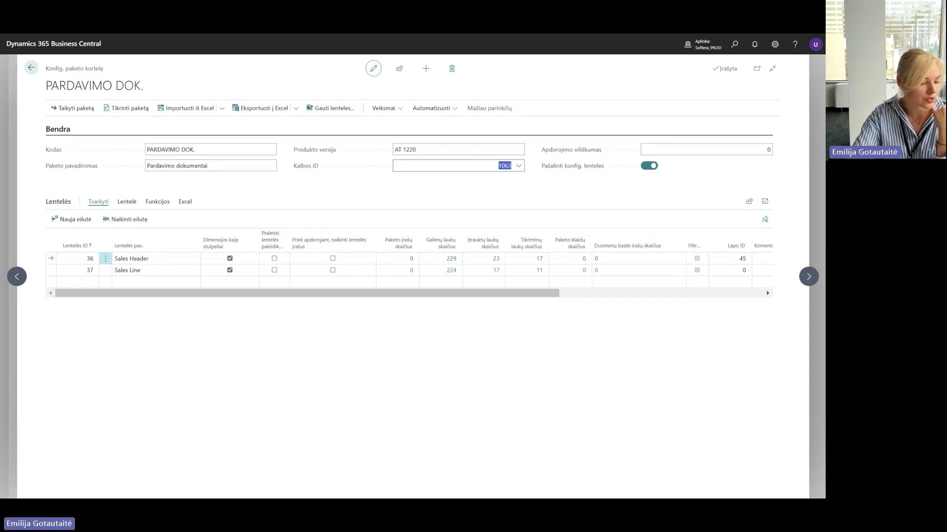
Switch to the Pardavimo dok workbook in Excel and examine the column headings for posting date, document date and external document number.
key(alt+Tab)
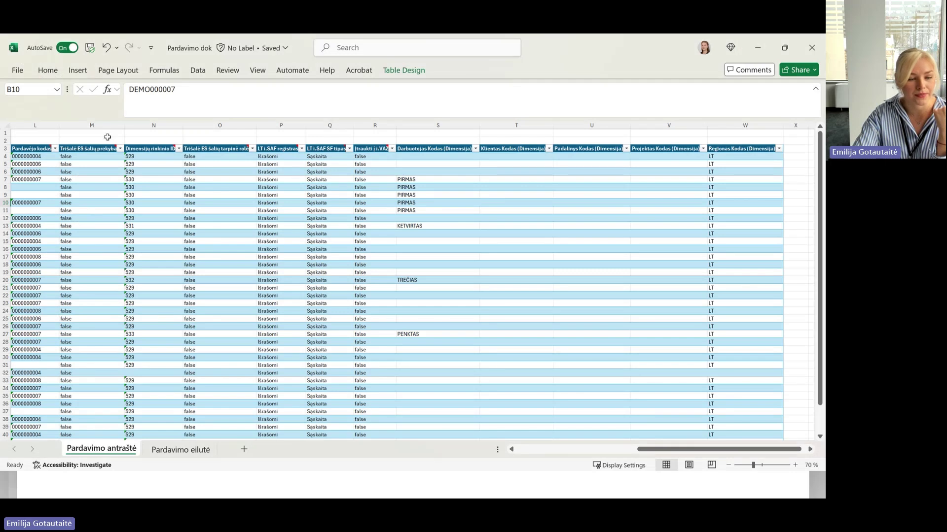
click(106, 138)
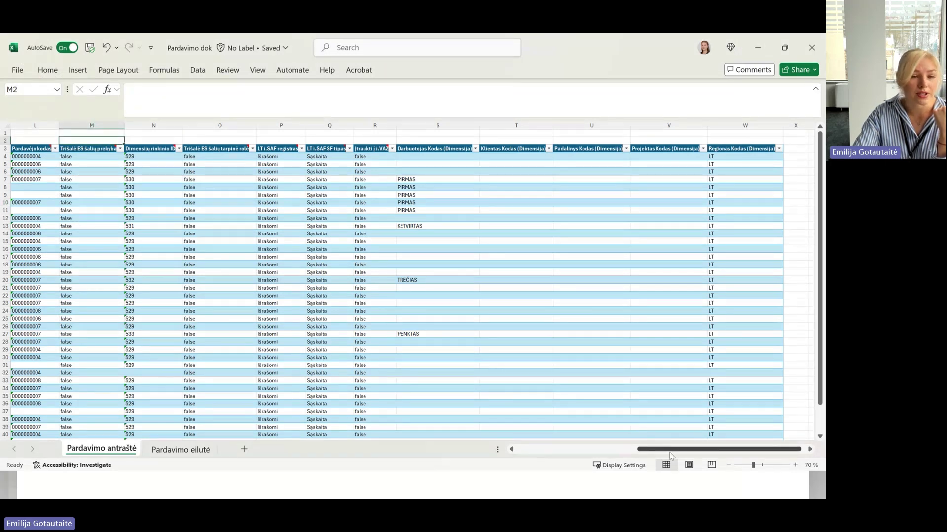
drag(670, 450, 548, 449)
click(195, 148)
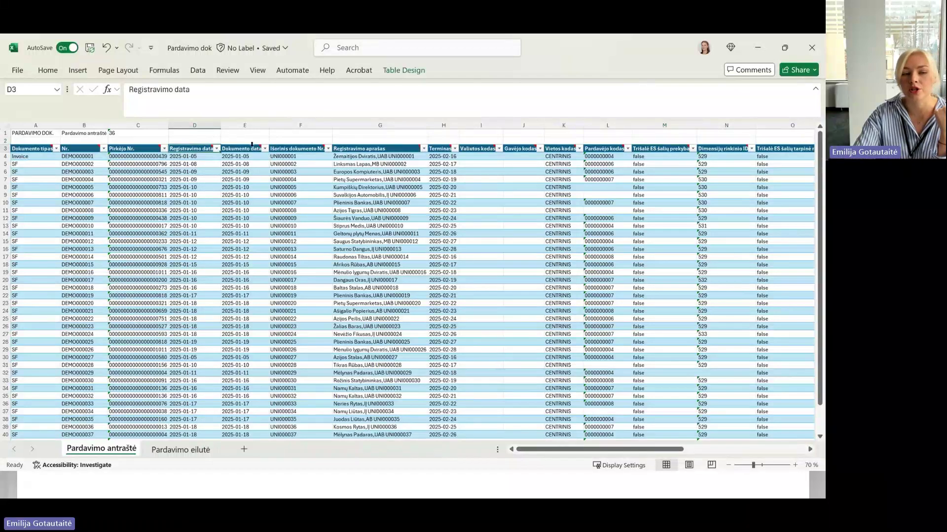
click(248, 148)
click(316, 149)
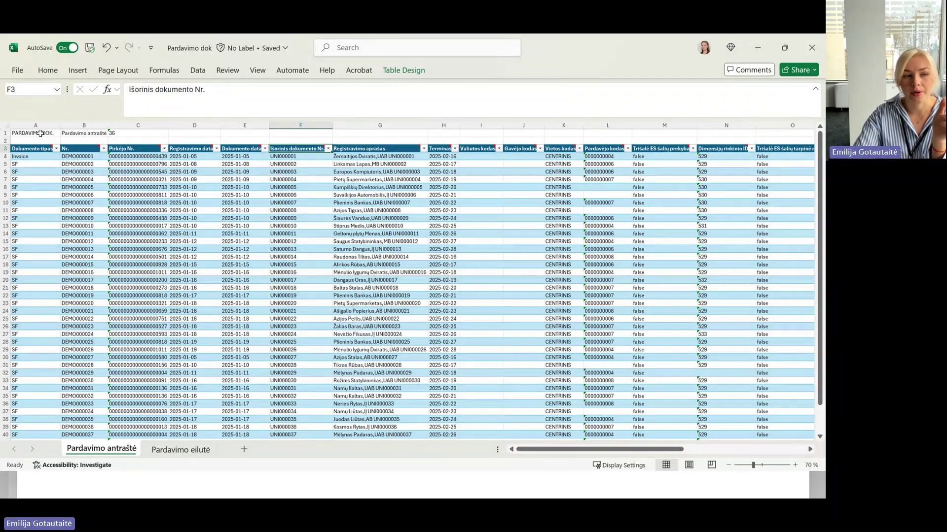
Examine the package code, table name and table ID in cells A1:C1 of the Pardavimo antraštė sheet.
drag(41, 134, 84, 133)
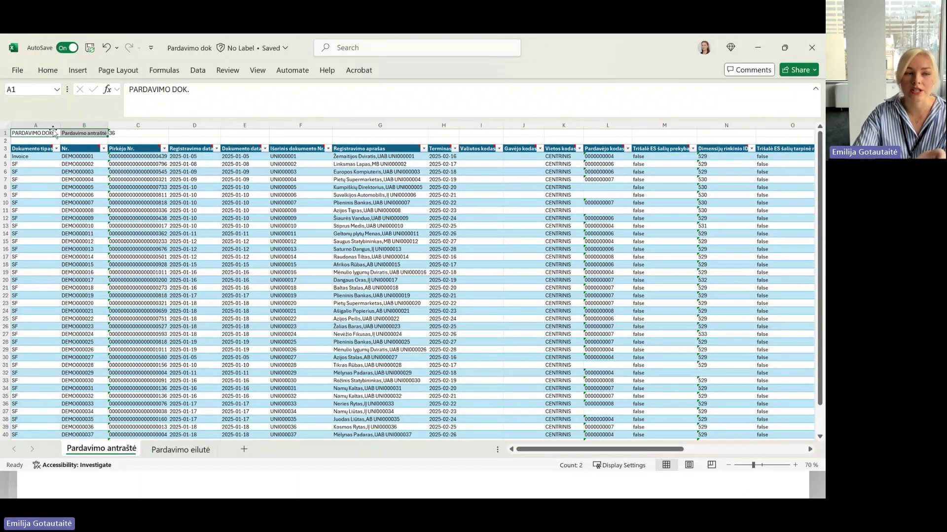
drag(138, 133, 45, 132)
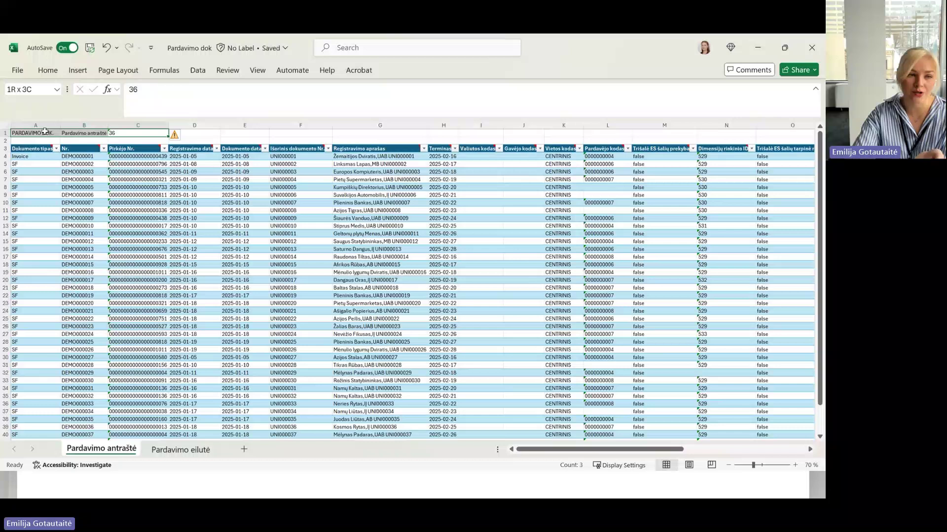
click(141, 132)
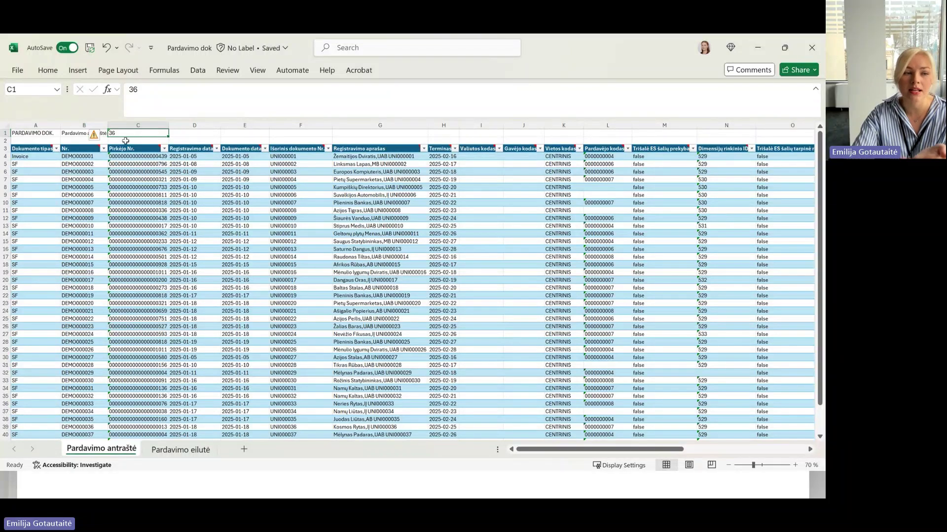
click(80, 133)
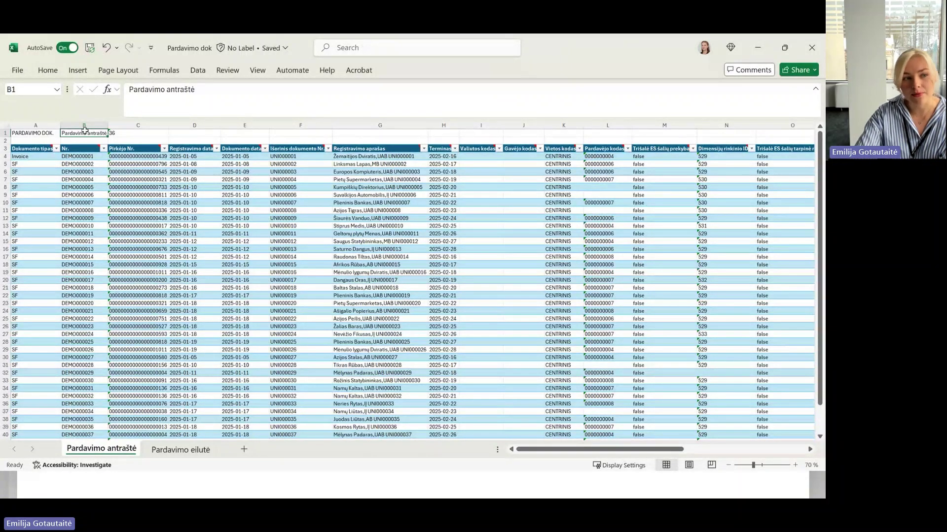
click(39, 135)
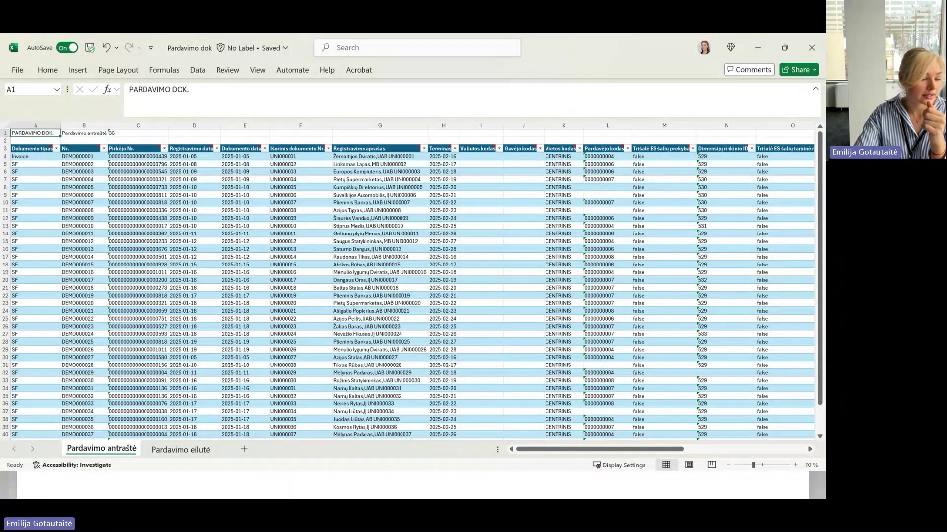
Switch back to Business Central and review the package card's Pašalinti konfig. lenteles setting and its export options.
key(alt+Tab)
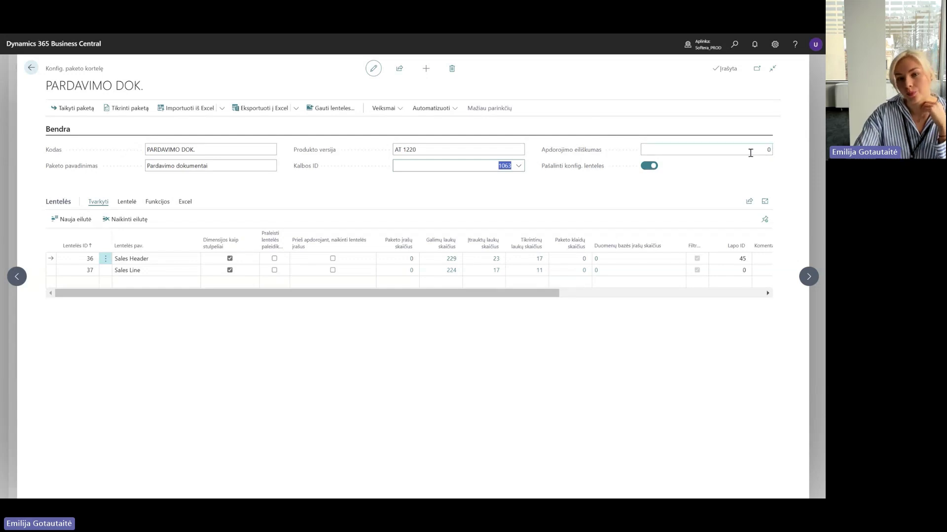
click(720, 213)
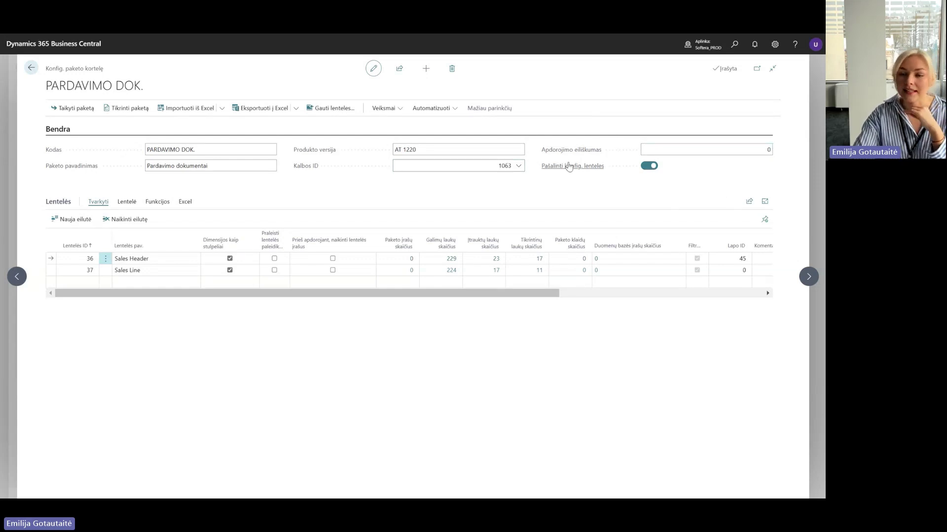
mouse_move(547, 171)
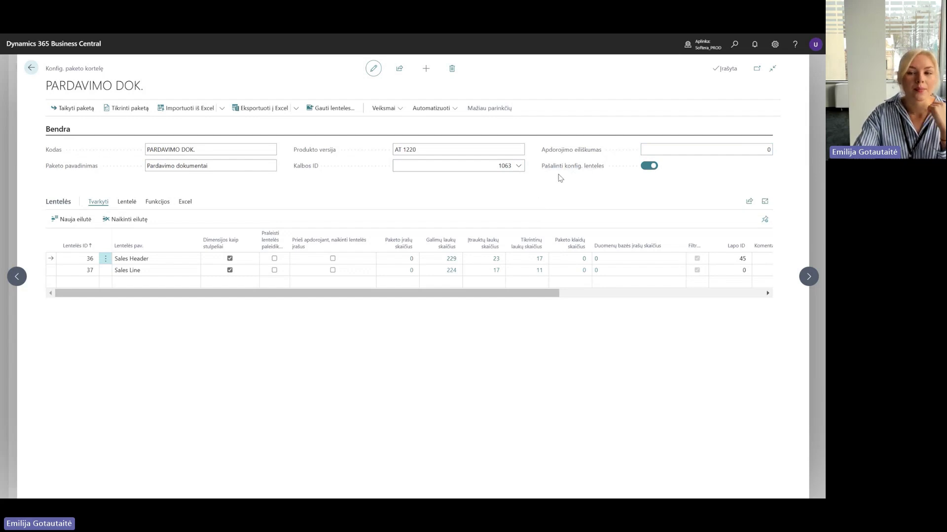
mouse_move(609, 175)
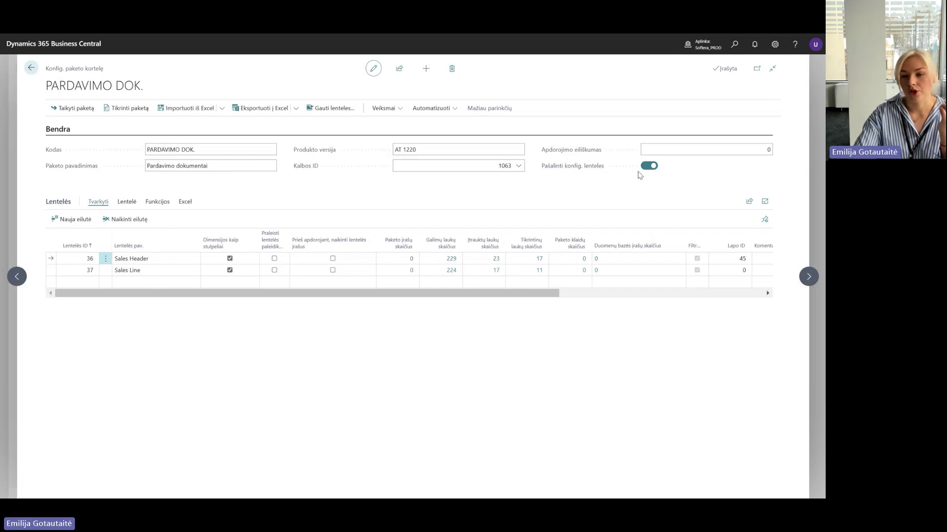
click(296, 107)
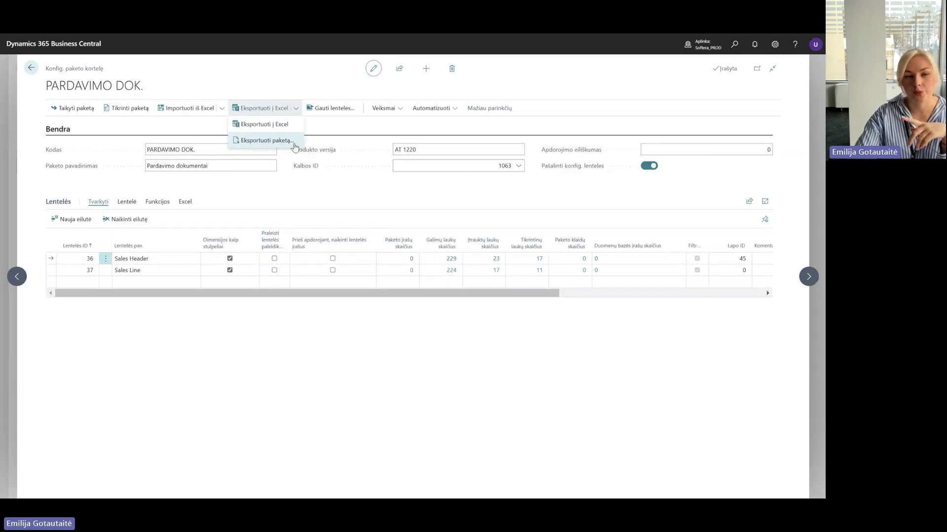
click(305, 195)
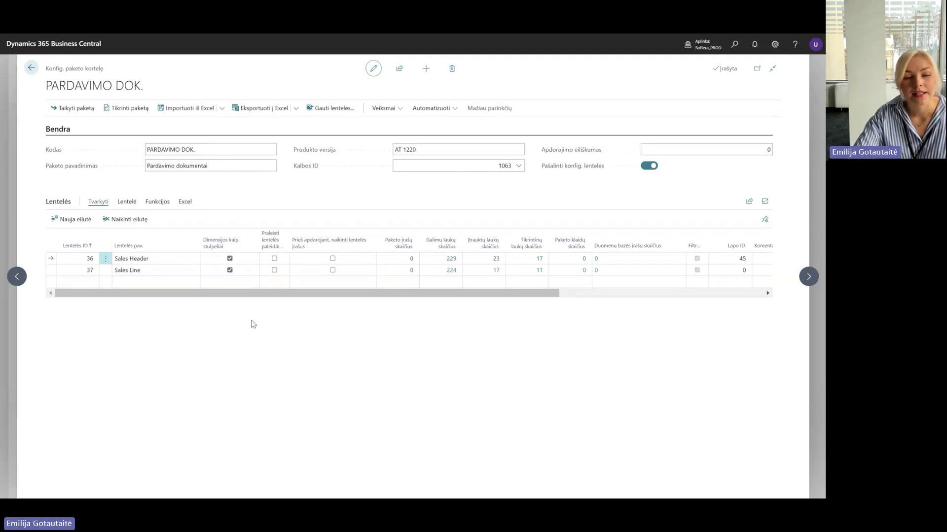
Browse the table objects available for the Sales Header line's Lentelės ID, and close the list without choosing one.
click(85, 255)
click(88, 258)
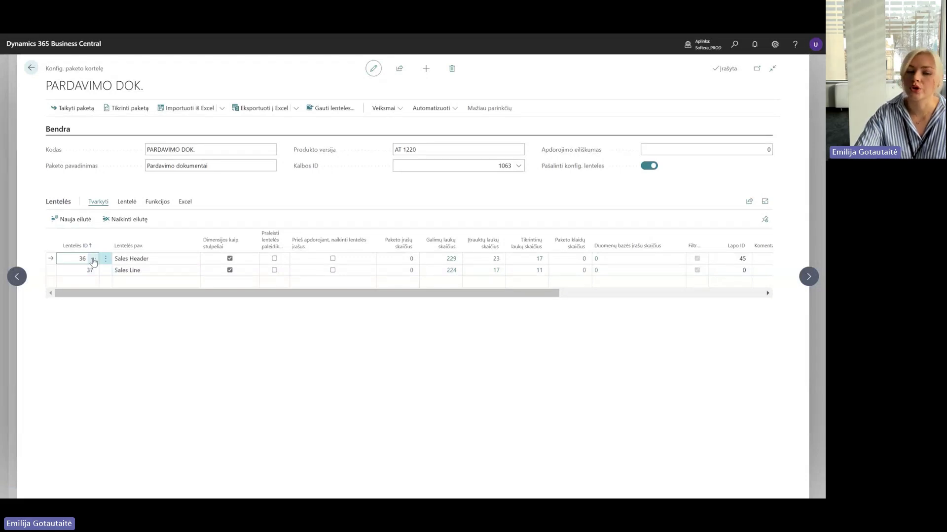
click(93, 259)
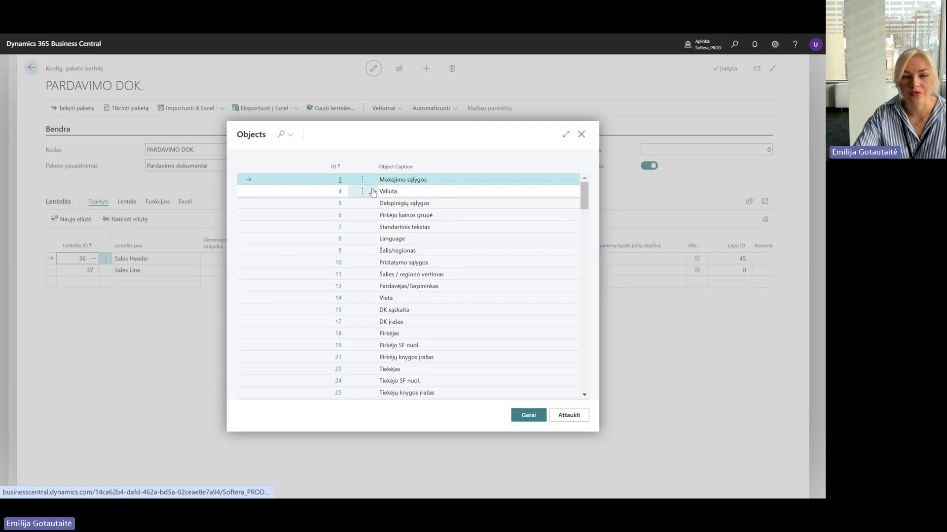
scroll(360, 222, down, 10)
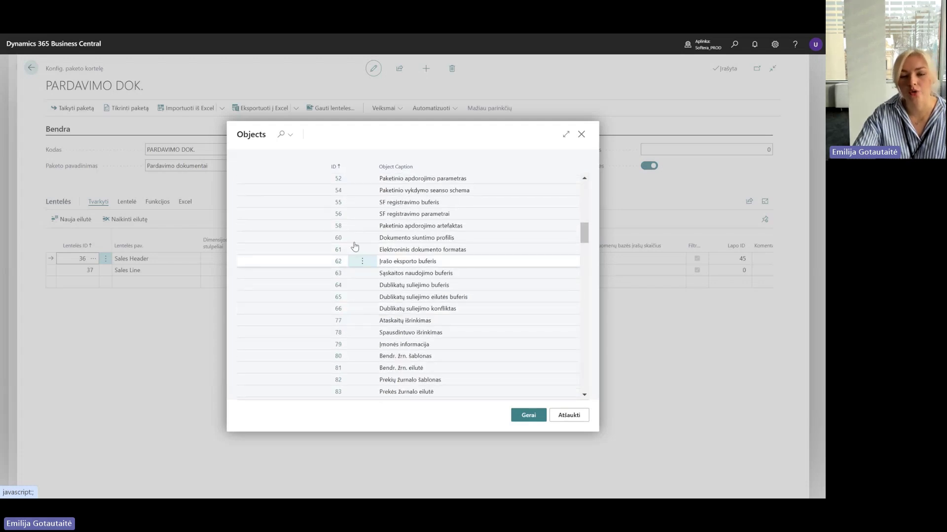
scroll(360, 236, up, 8)
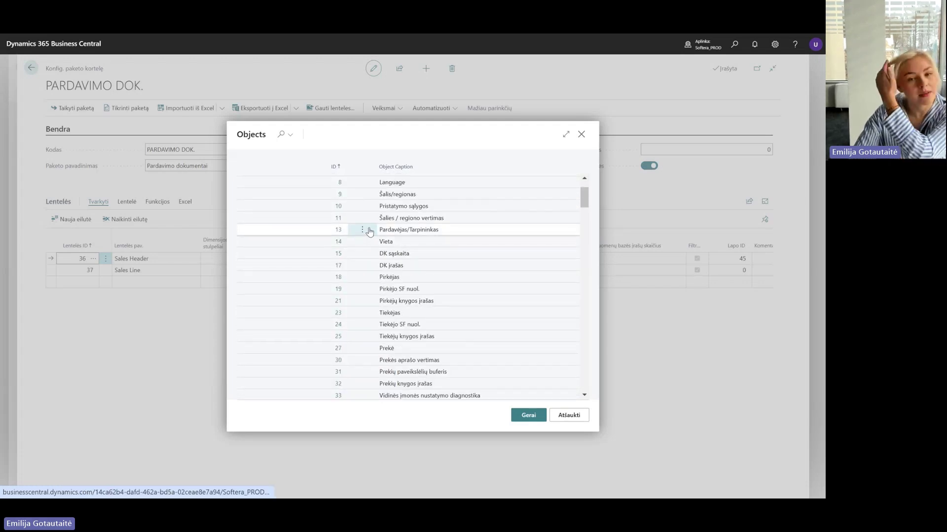
click(583, 135)
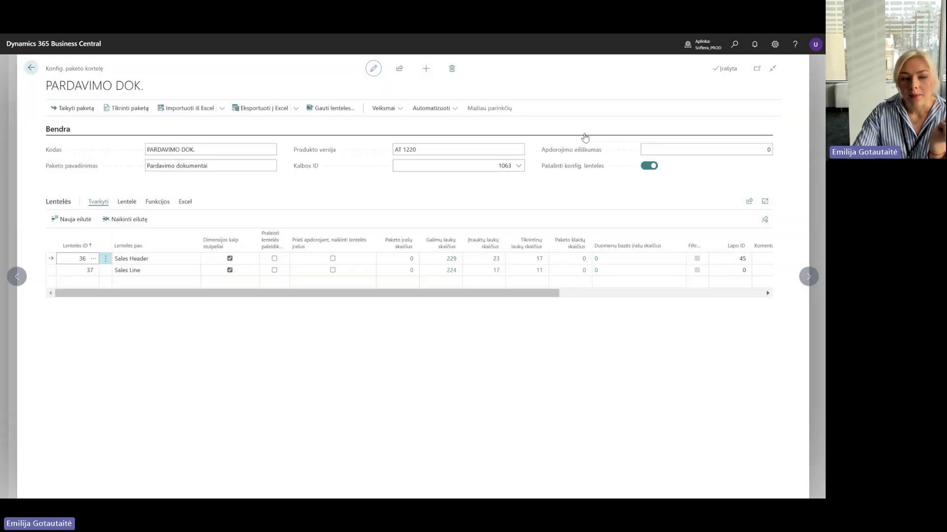
Search for "pard sak", open the Pardavimo užsakymai list and start a new sales order.
click(733, 45)
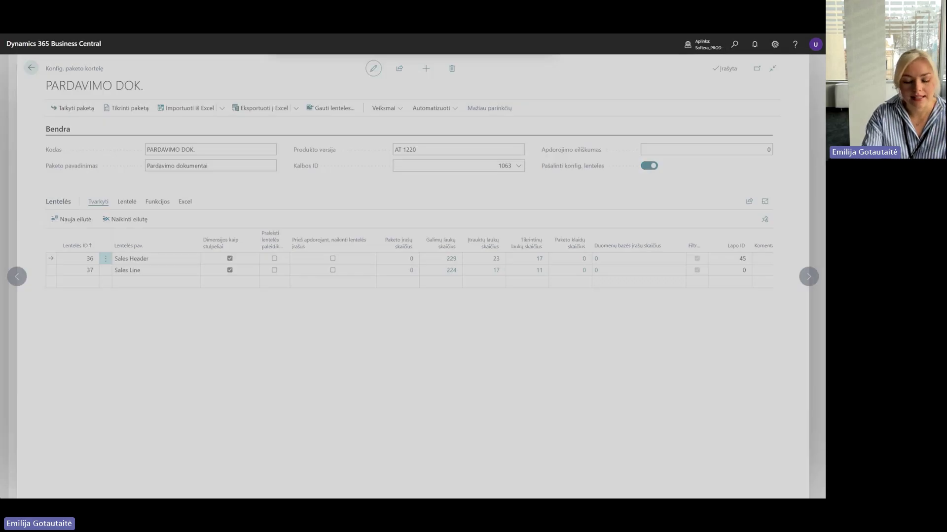
text(pard st)
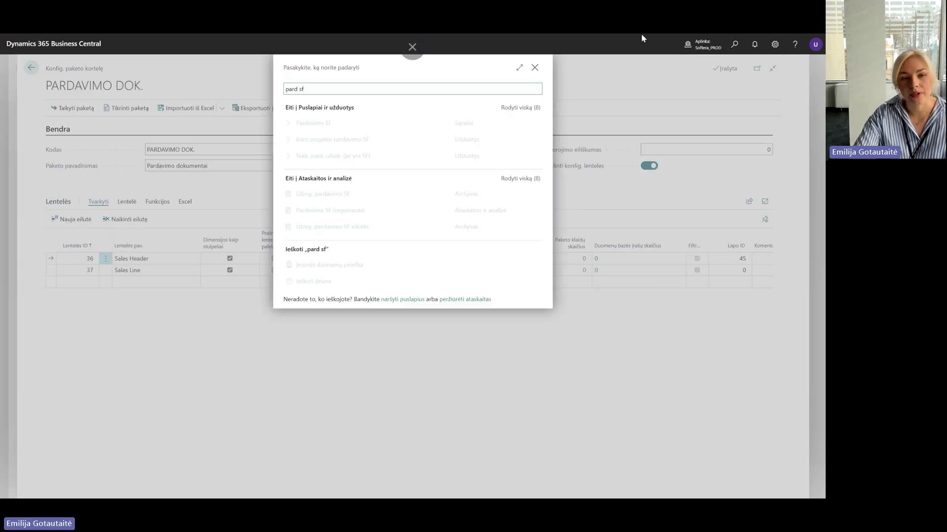
key(BackSpace)
key(BackSpace)
key(BackSpace)
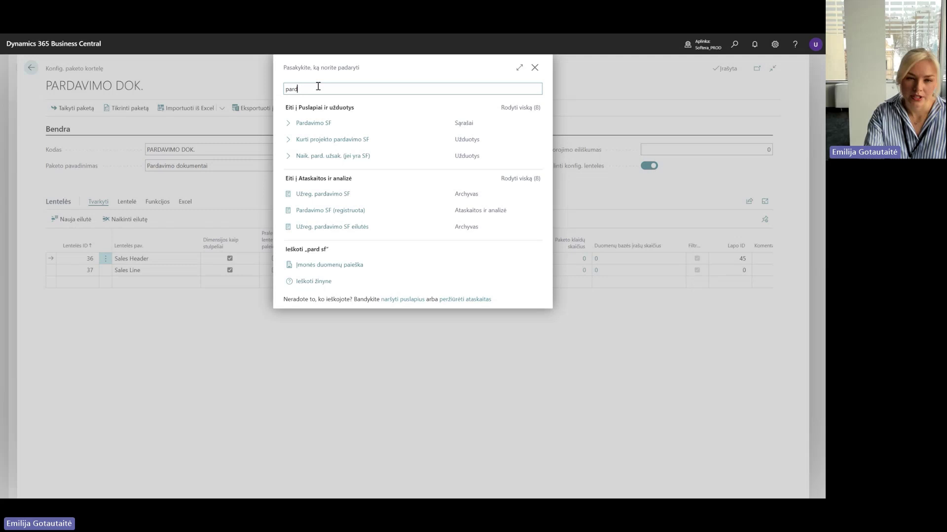
text(sak)
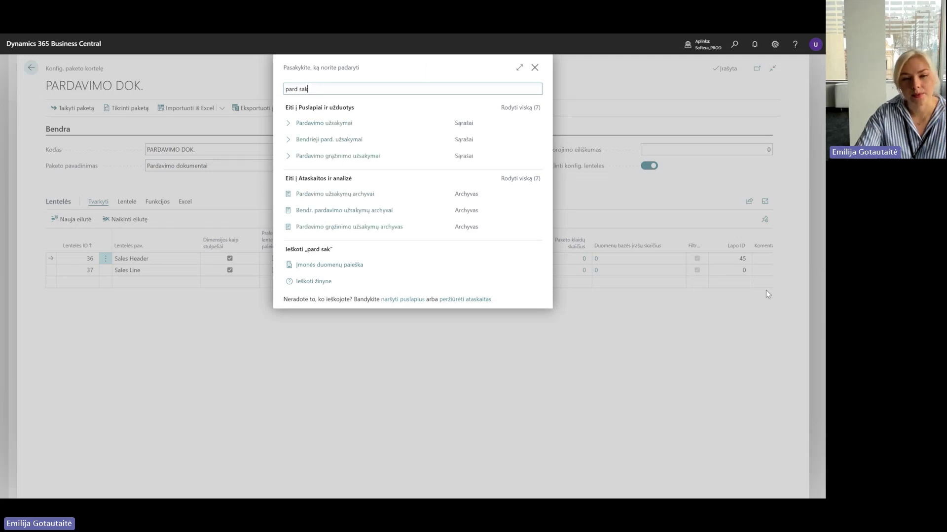
click(320, 125)
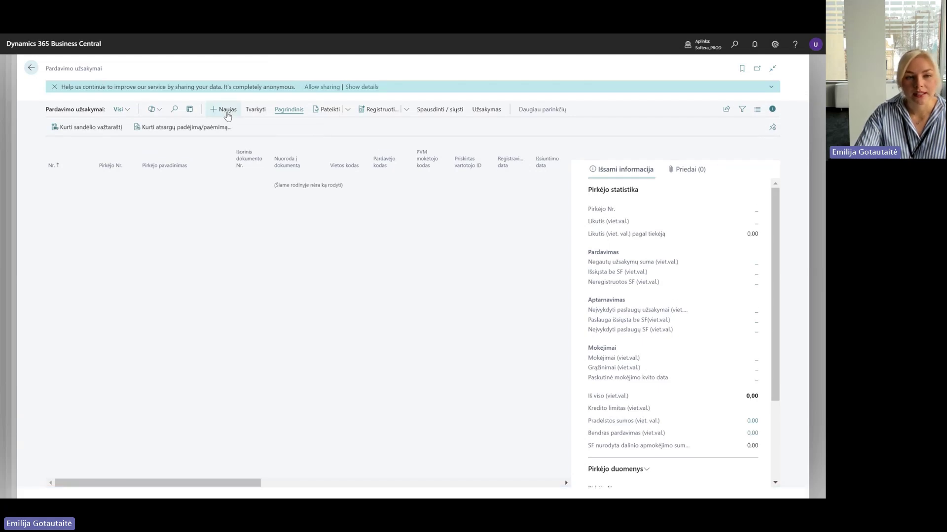
click(228, 114)
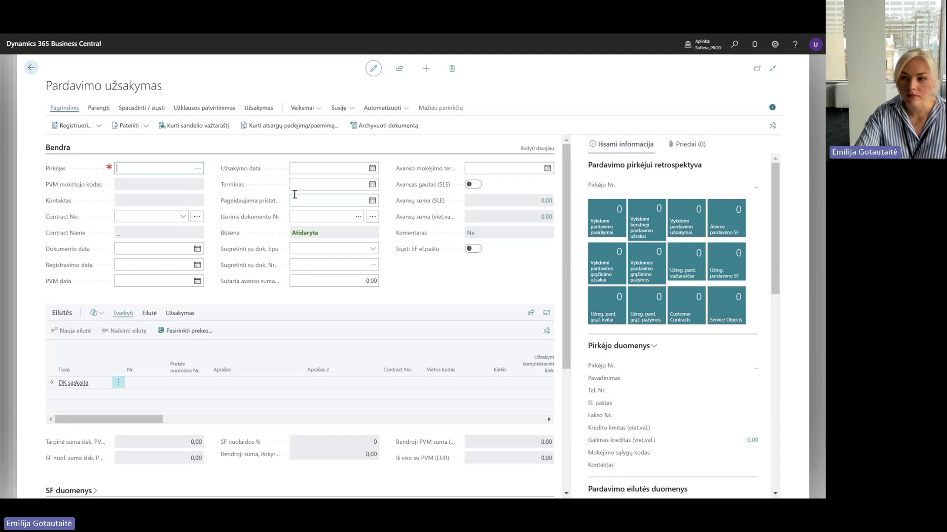
Inspect the sales order page to identify the source table IDs of the order header and of its lines.
key(ctrl+alt+F1)
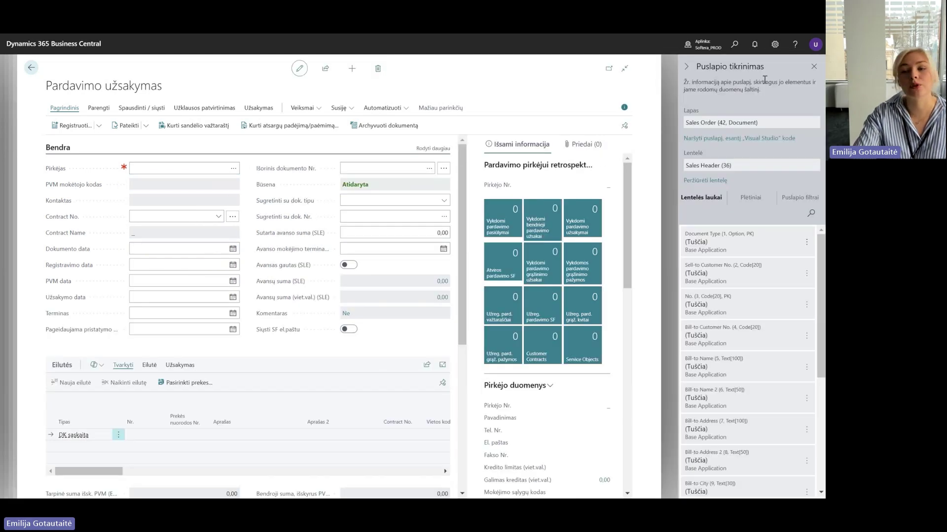
double_click(724, 166)
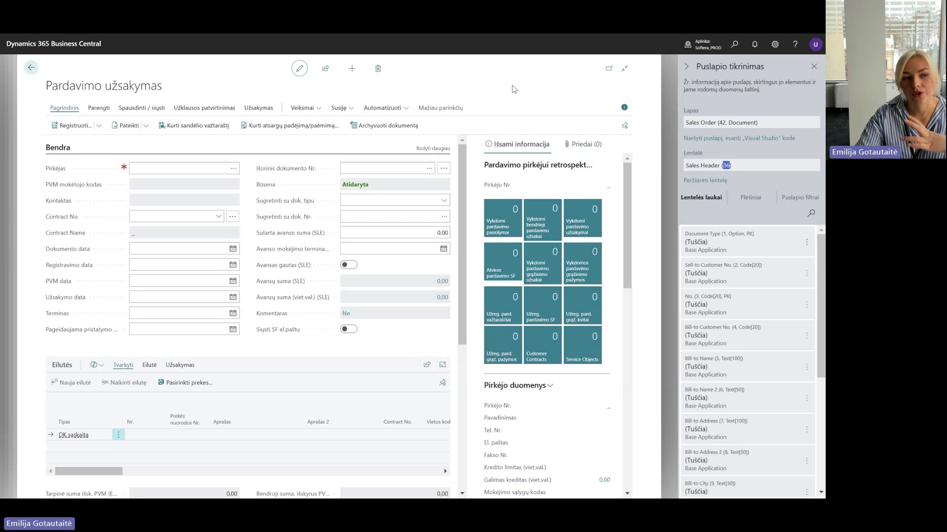
click(512, 86)
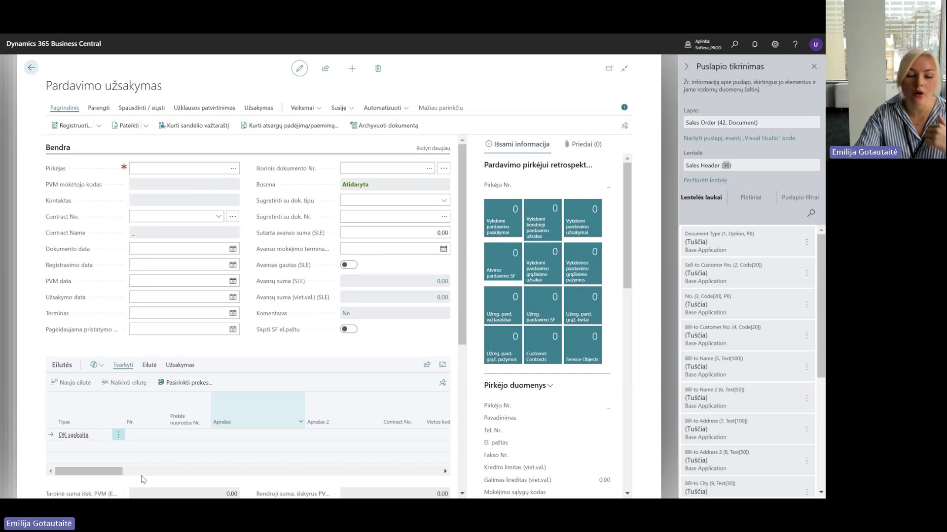
click(179, 435)
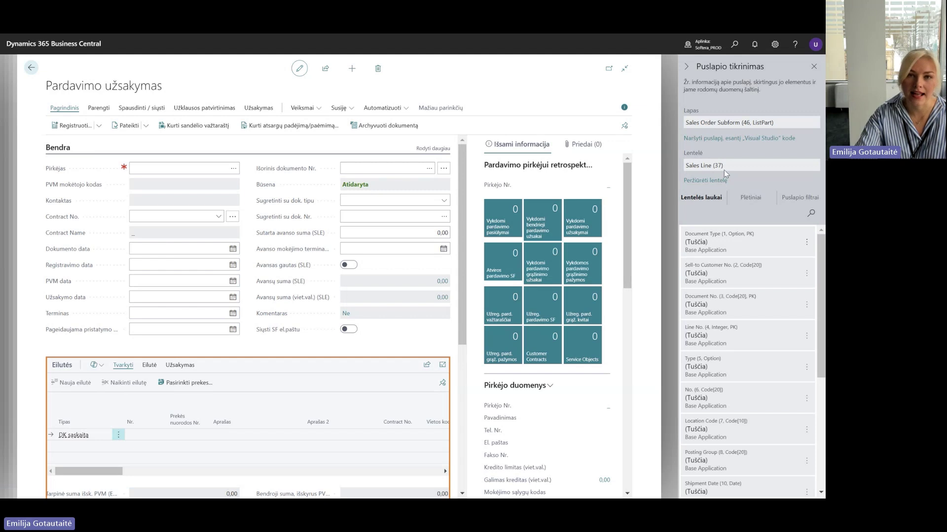
Close the page inspection and the new sales order, returning to the PARDAVIMO DOK. configuration package card.
drag(720, 167, 723, 170)
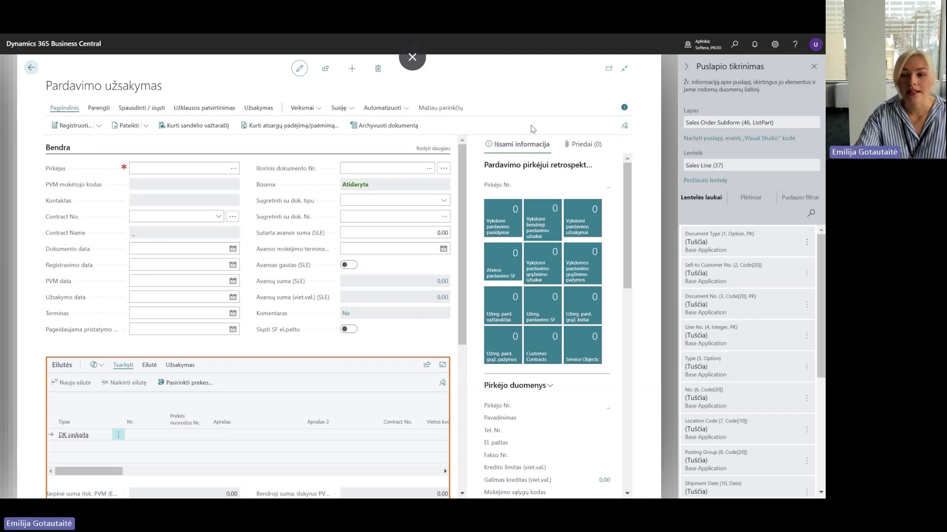
click(814, 66)
key(Escape)
key(Escape)
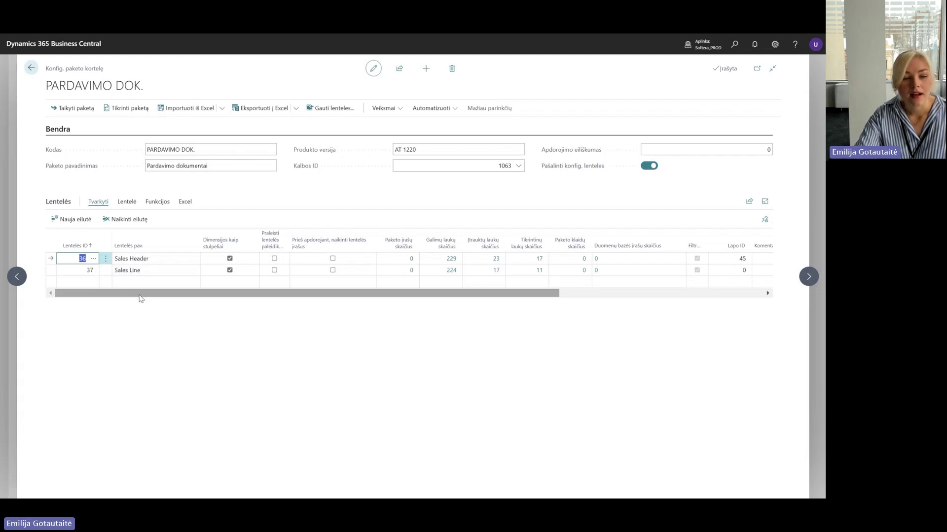
click(129, 306)
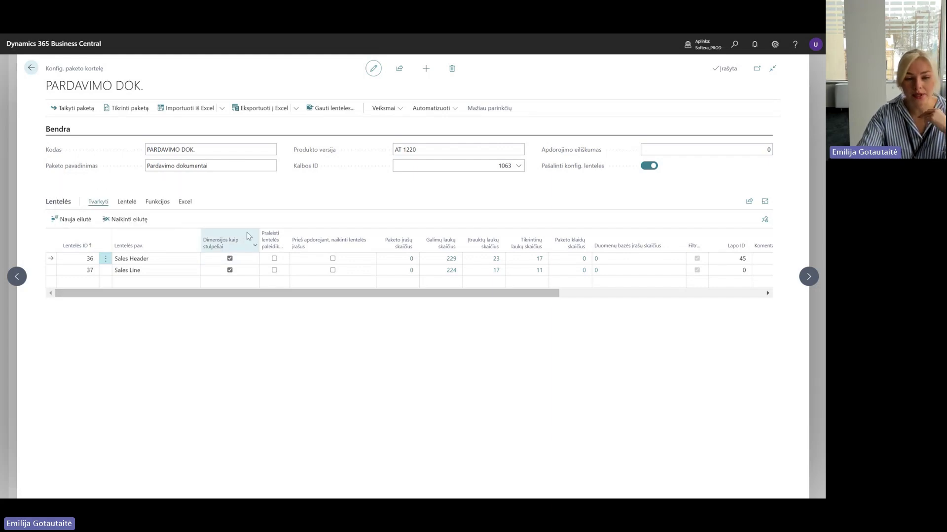
Turn Dimensijos kaip stulpeliai off and back on for the Sales Line table to reload its dimension fields.
mouse_move(248, 236)
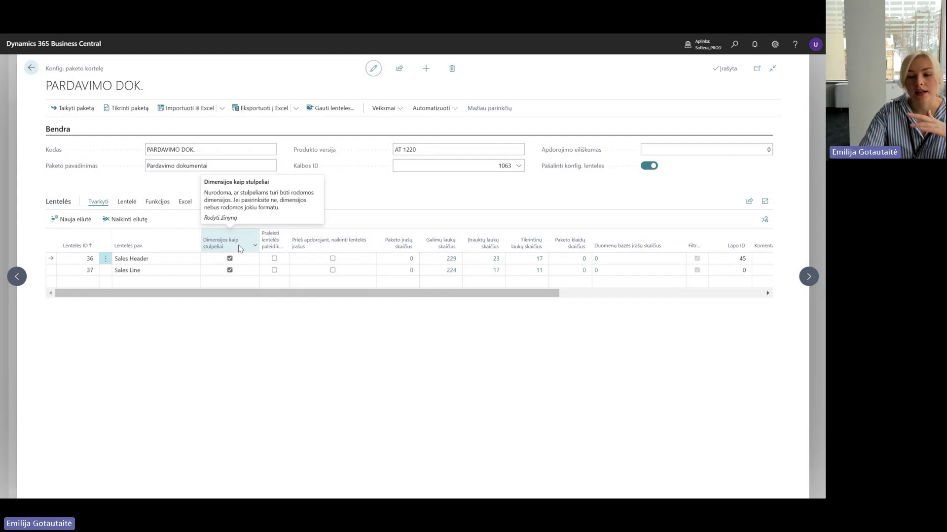
click(237, 271)
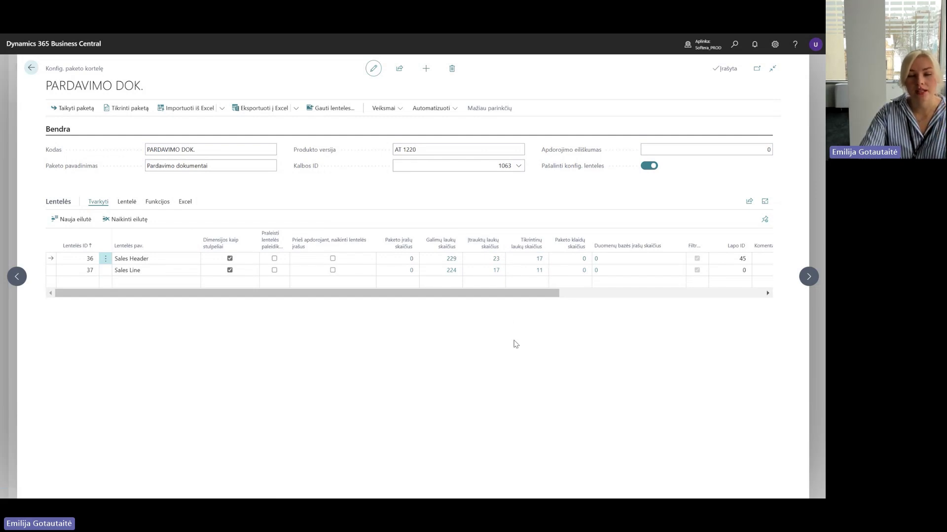
click(230, 271)
click(243, 281)
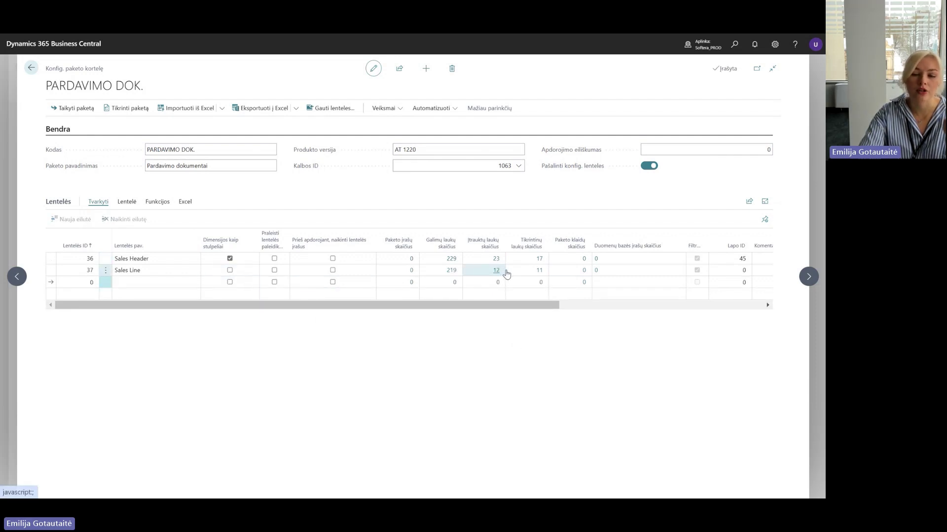
click(230, 271)
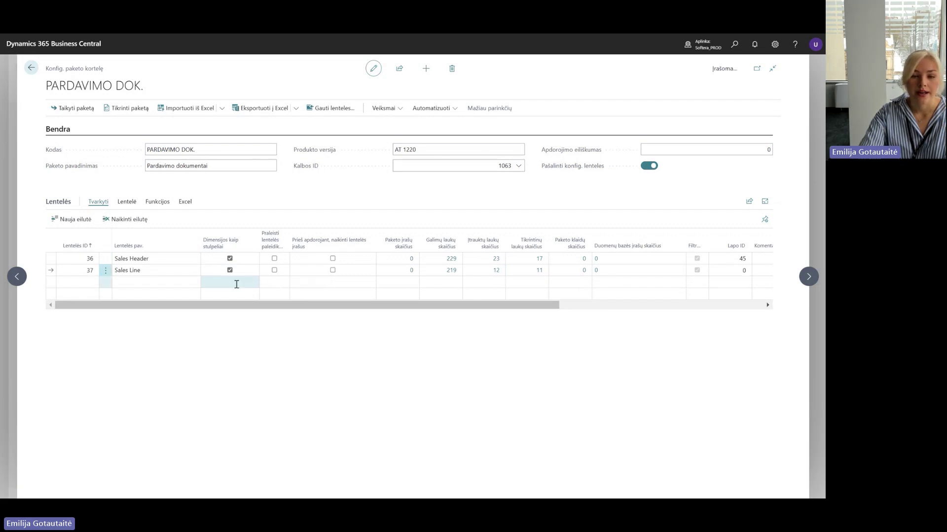
click(240, 282)
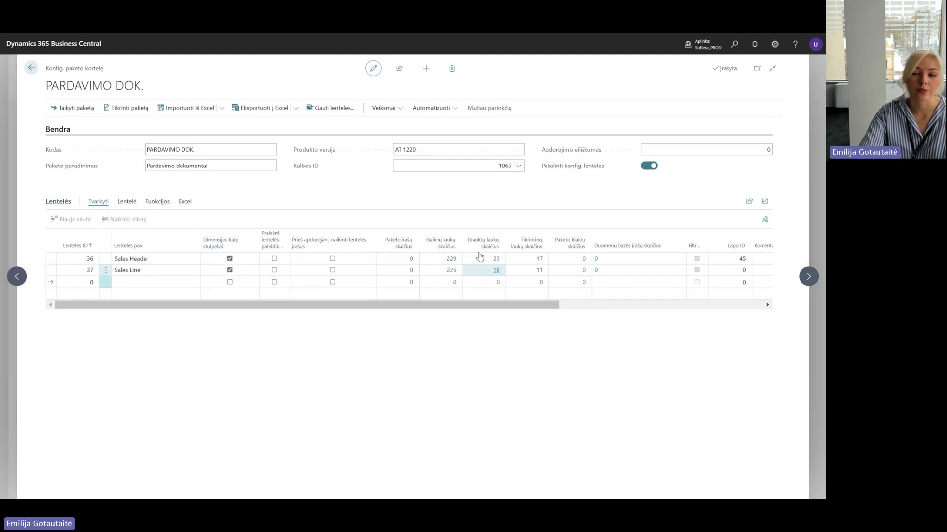
click(192, 259)
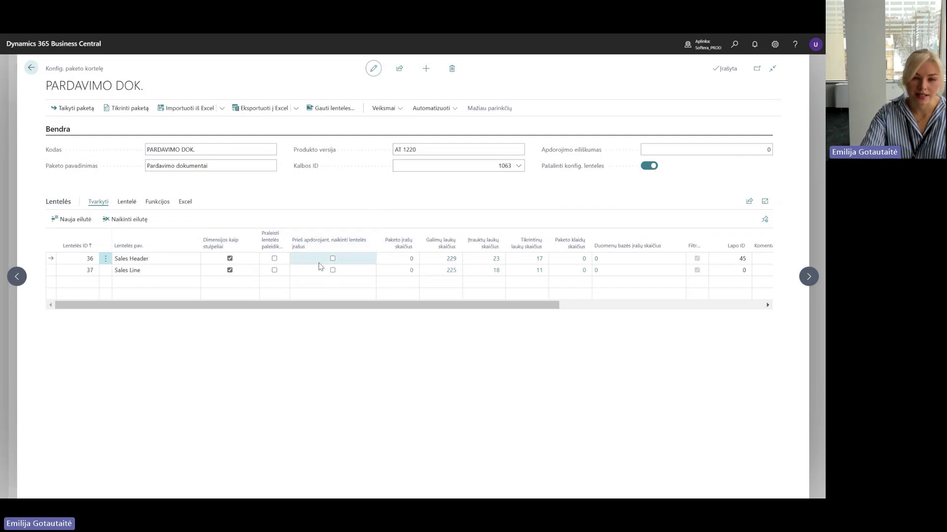
Review the included package fields of the Sales Header table and return to the package card.
mouse_move(350, 251)
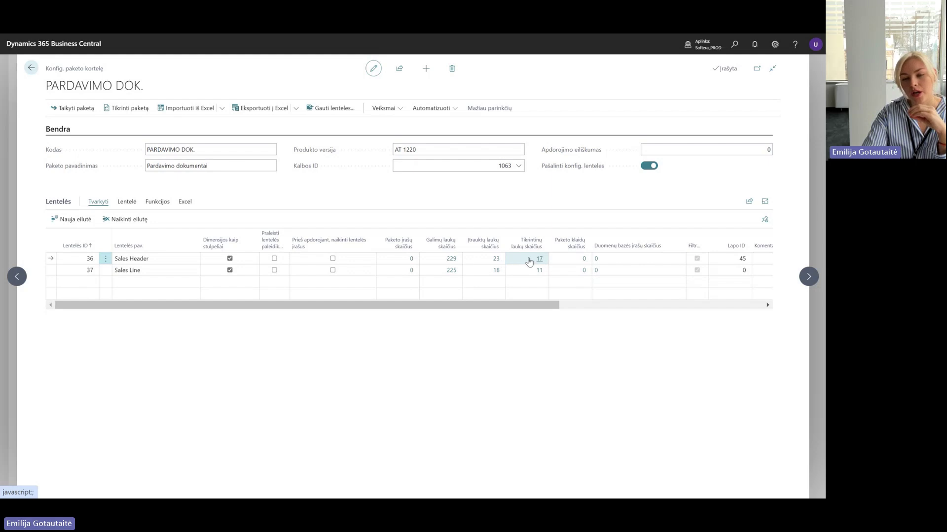
click(497, 259)
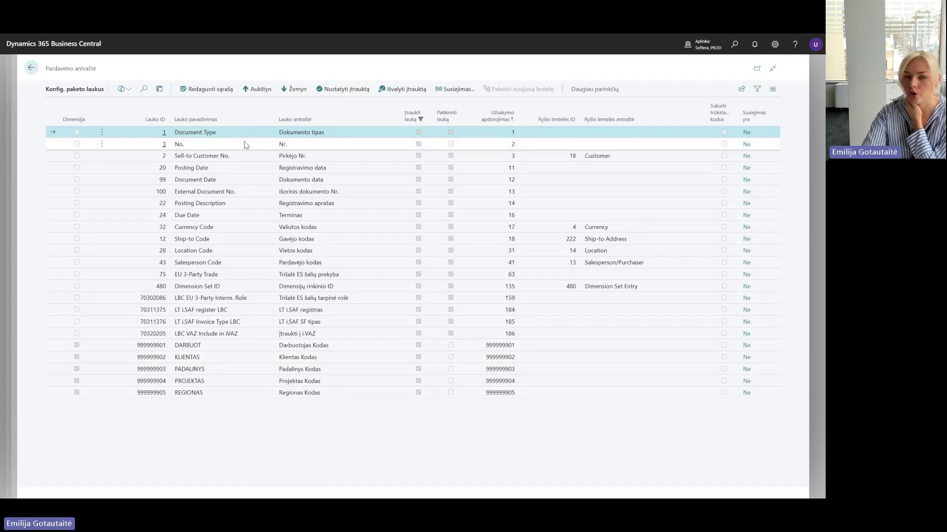
click(258, 145)
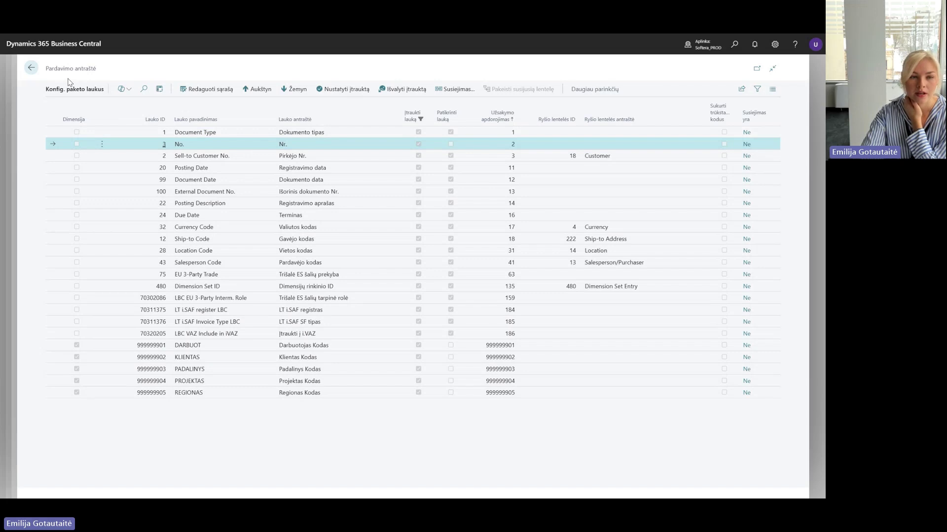
click(31, 67)
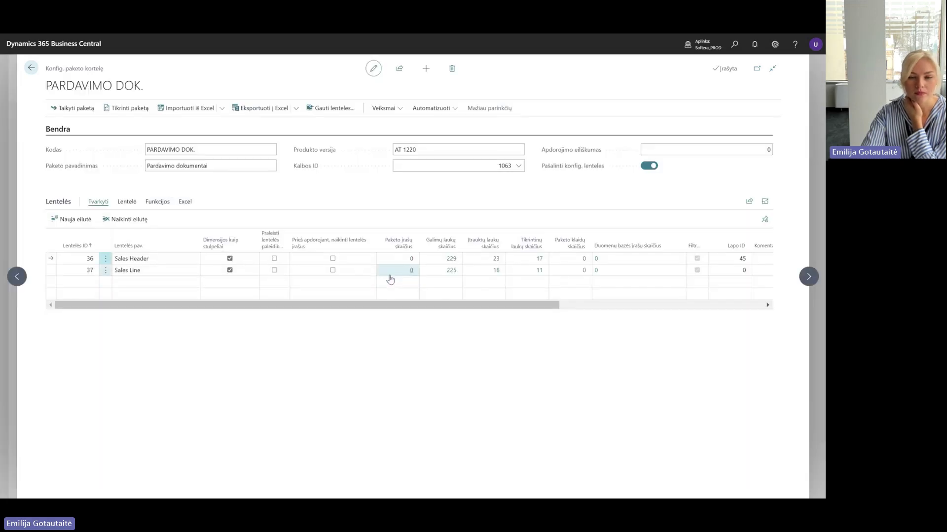
Move the Description field below Location Code in the Sales Line table's package fields, and return to the package card.
click(491, 273)
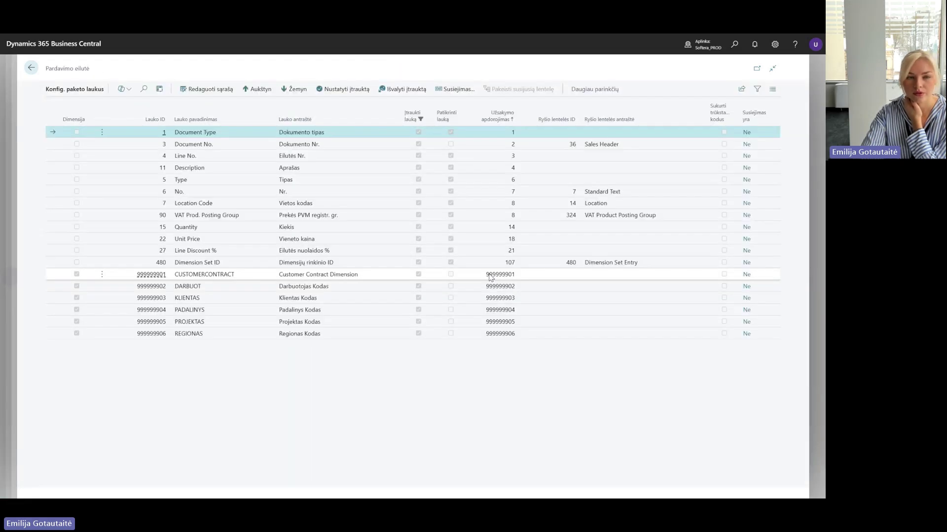
click(215, 171)
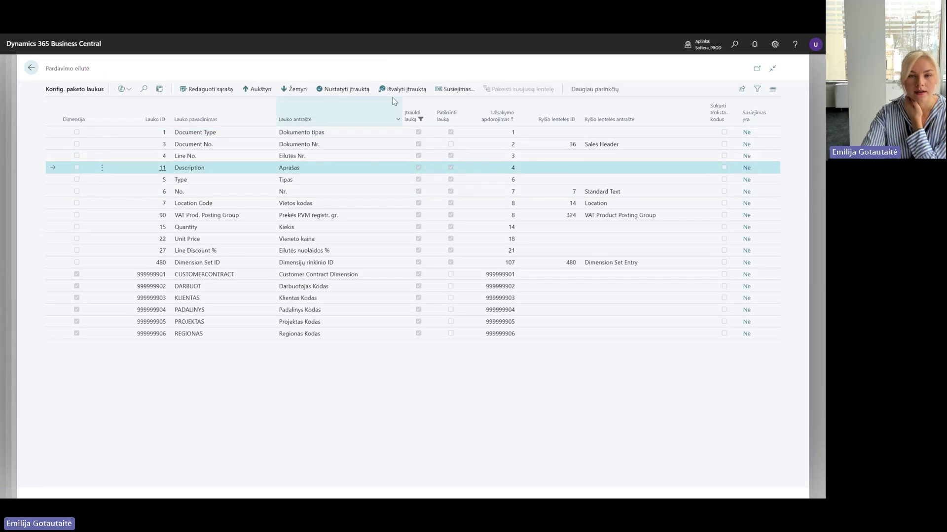
click(197, 91)
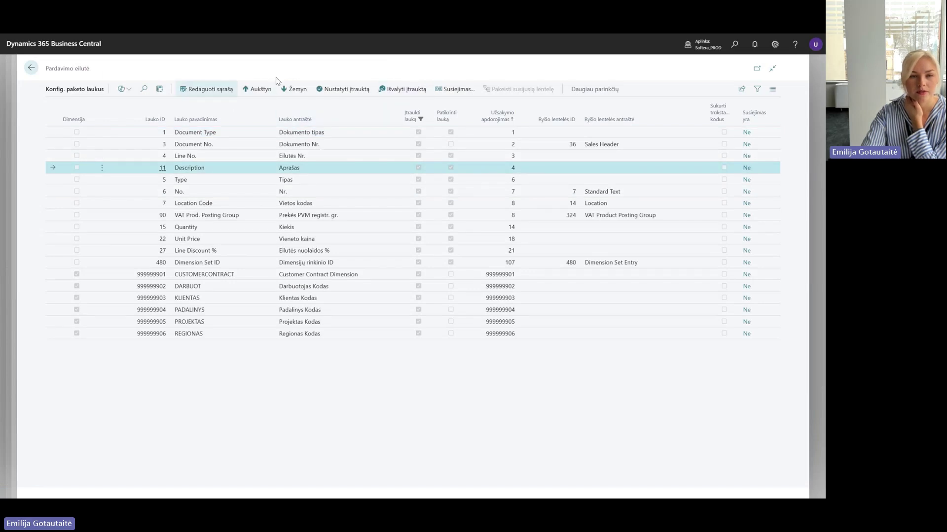
click(296, 92)
click(296, 91)
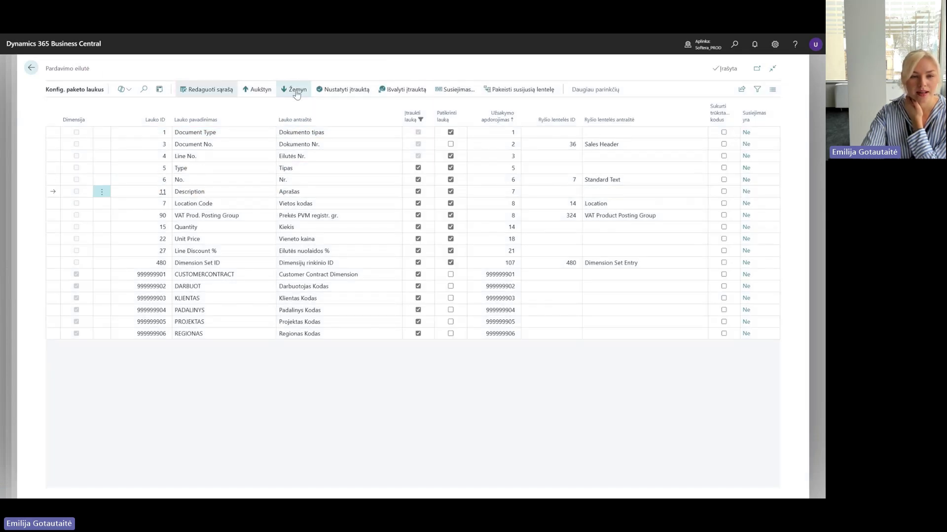
click(297, 91)
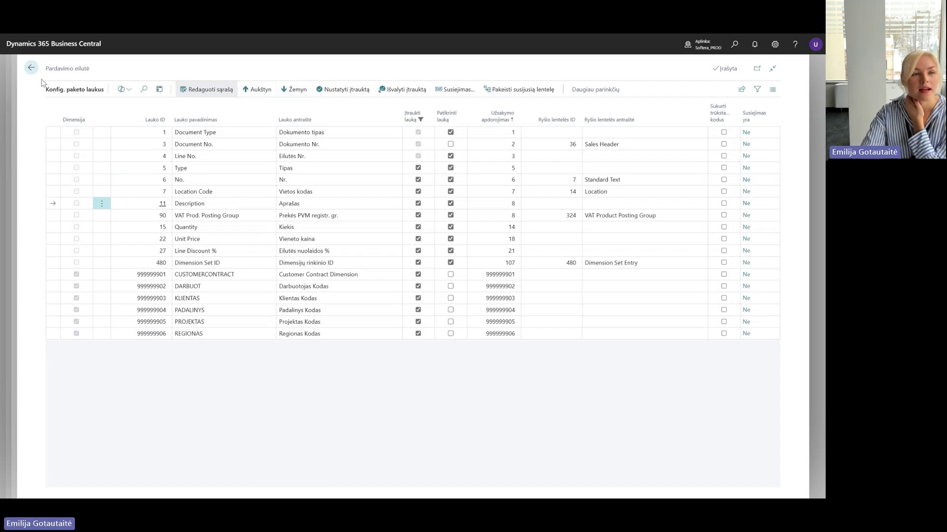
click(31, 67)
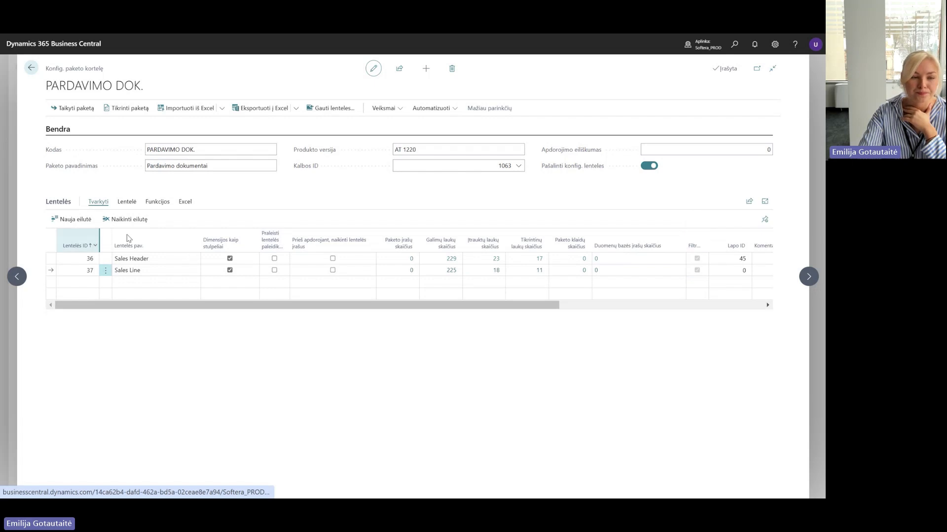
Delete the No. field filter of the Sales Header table and close its filter list.
click(129, 272)
click(141, 258)
click(127, 202)
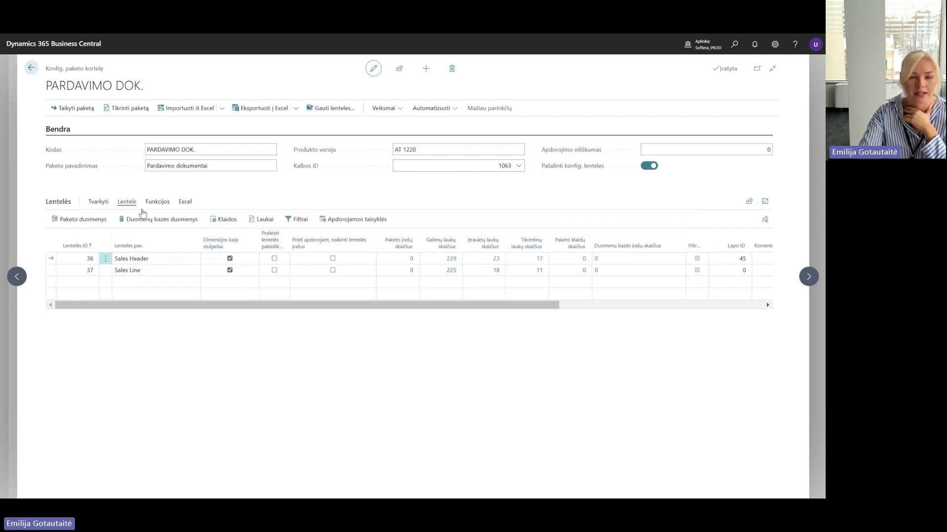
click(287, 219)
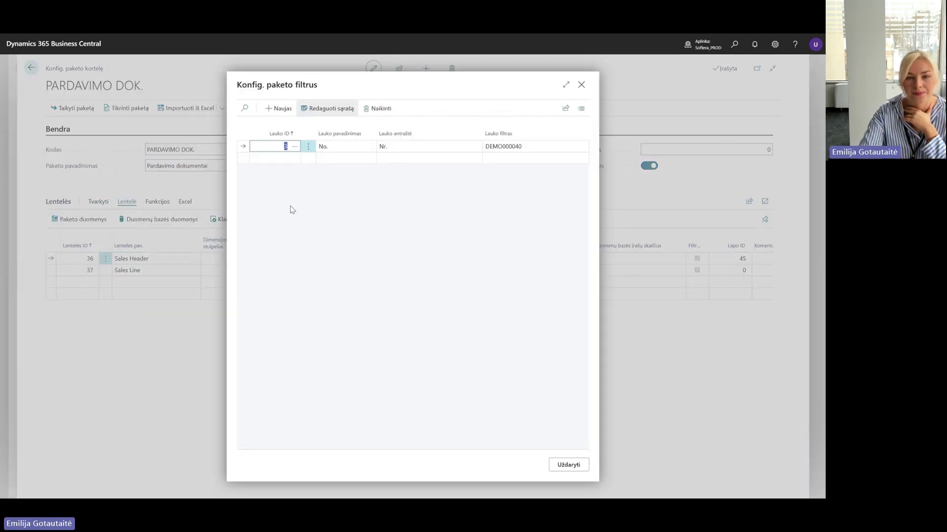
click(309, 147)
click(265, 159)
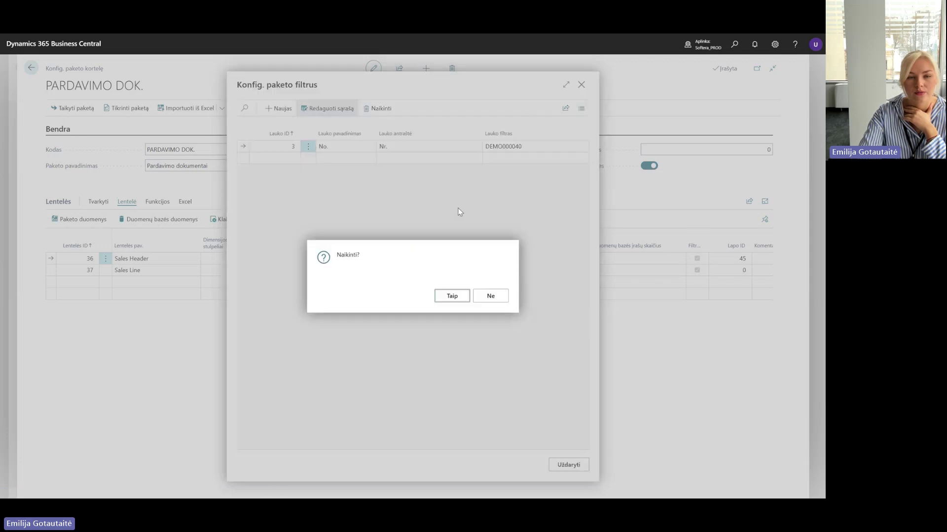
click(452, 296)
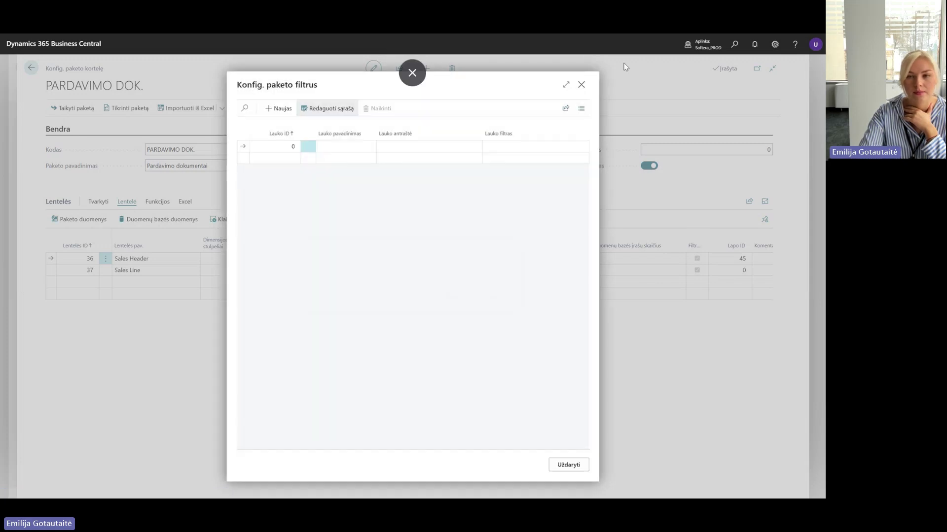
click(583, 91)
Delete the Document No. field filter of the Sales Line table and close its filter list.
click(148, 272)
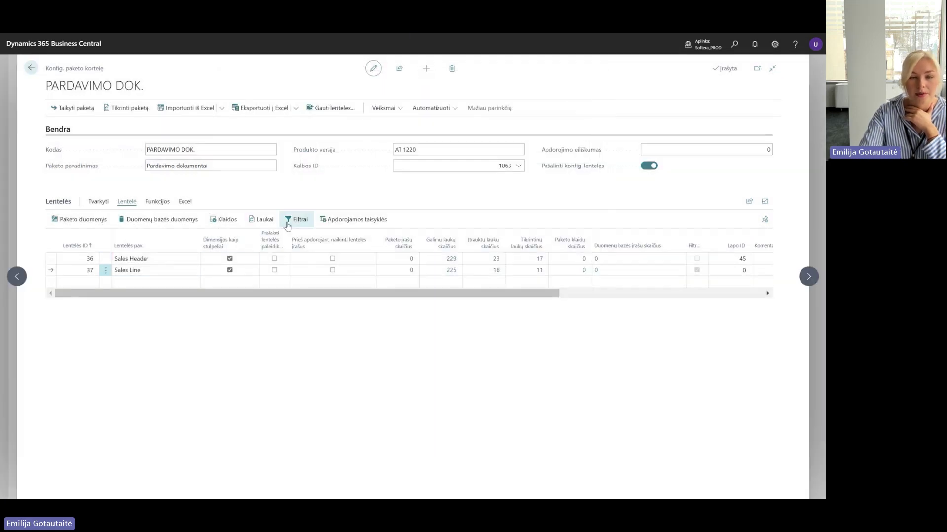
click(296, 220)
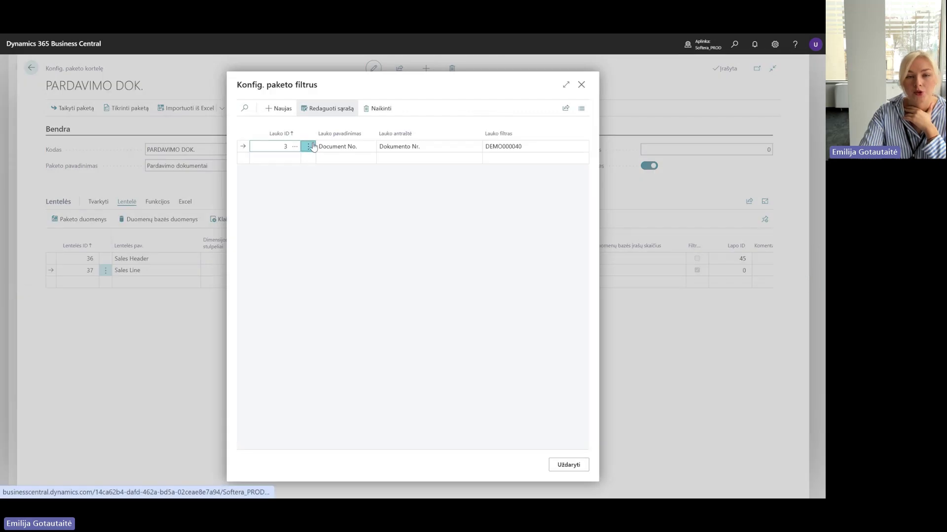
click(308, 146)
click(379, 108)
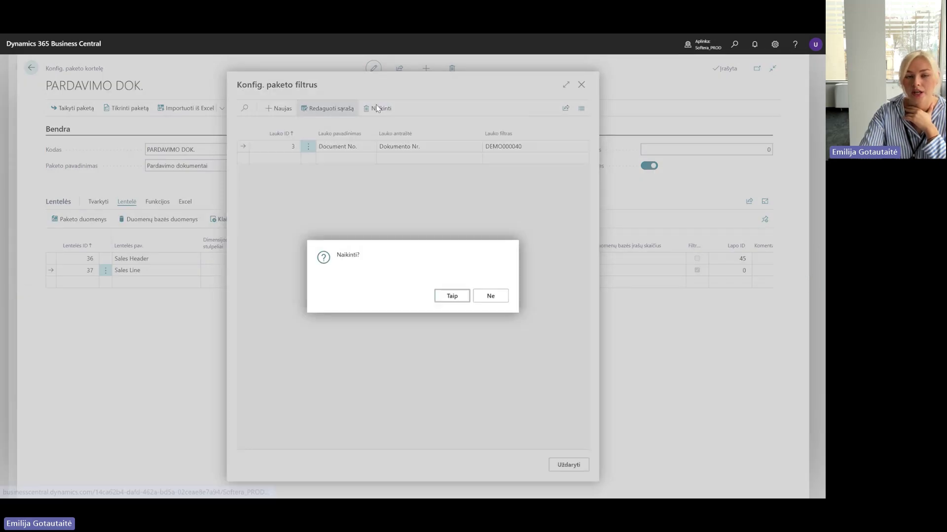
click(452, 298)
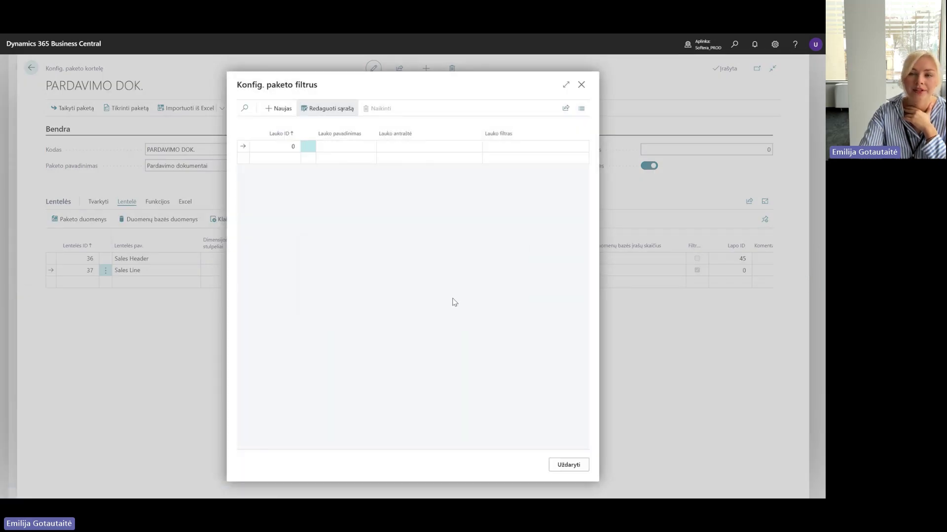
click(582, 87)
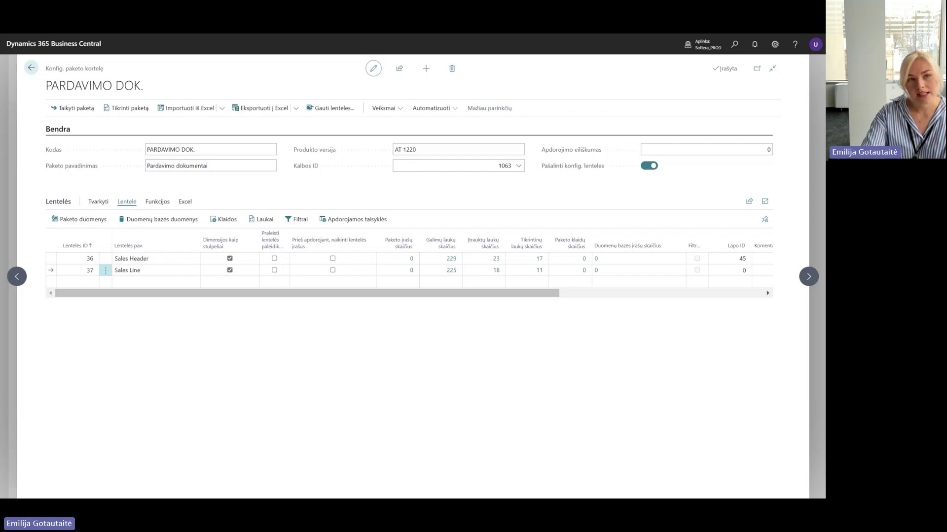
Look briefly at the Pardavimo dok workbook in Excel, return to Business Central and review the package tables' management and Excel actions.
key(alt+Tab)
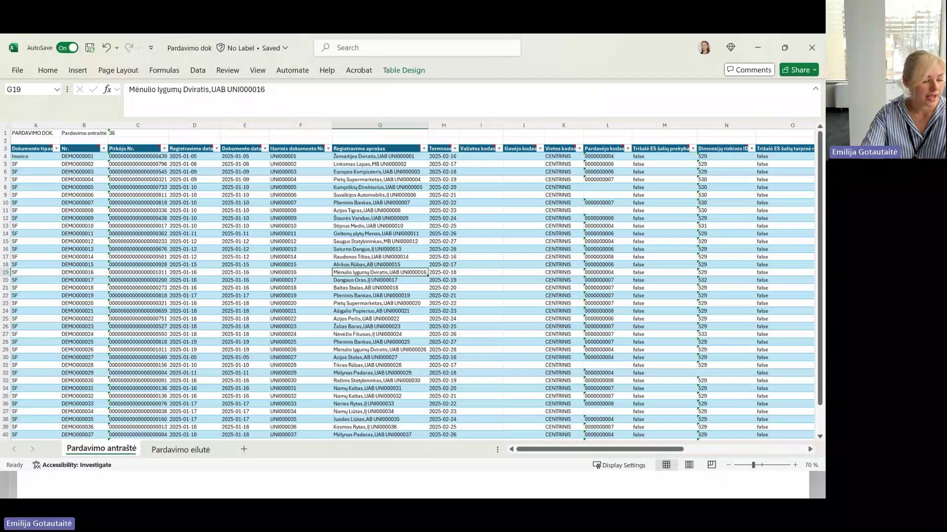
key(alt+Tab)
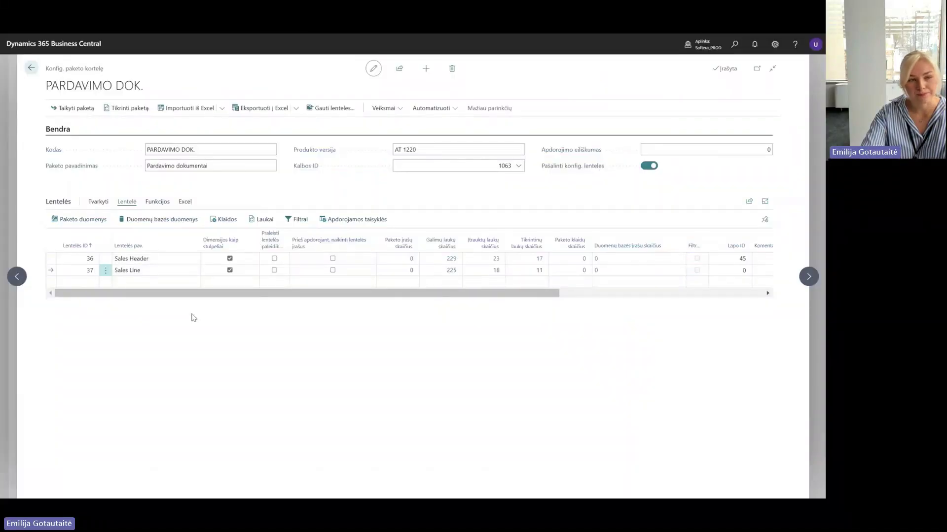
click(98, 202)
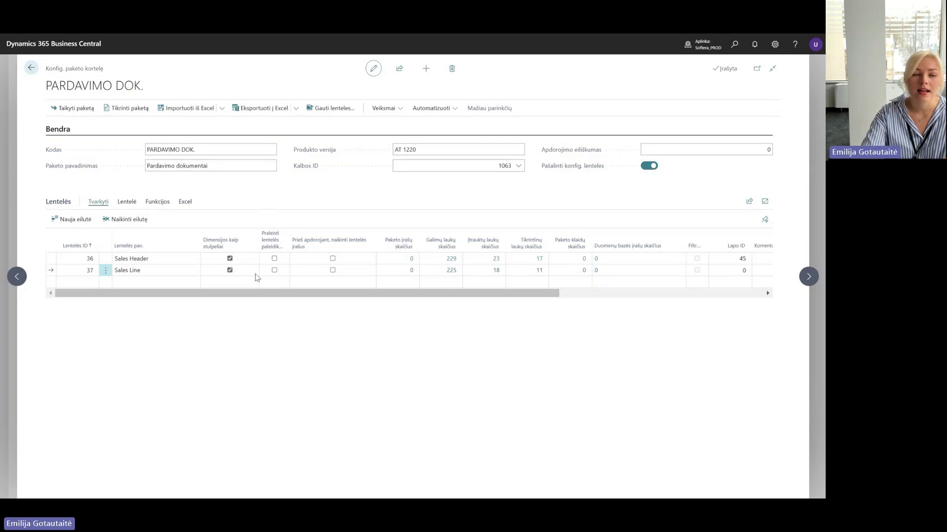
click(185, 202)
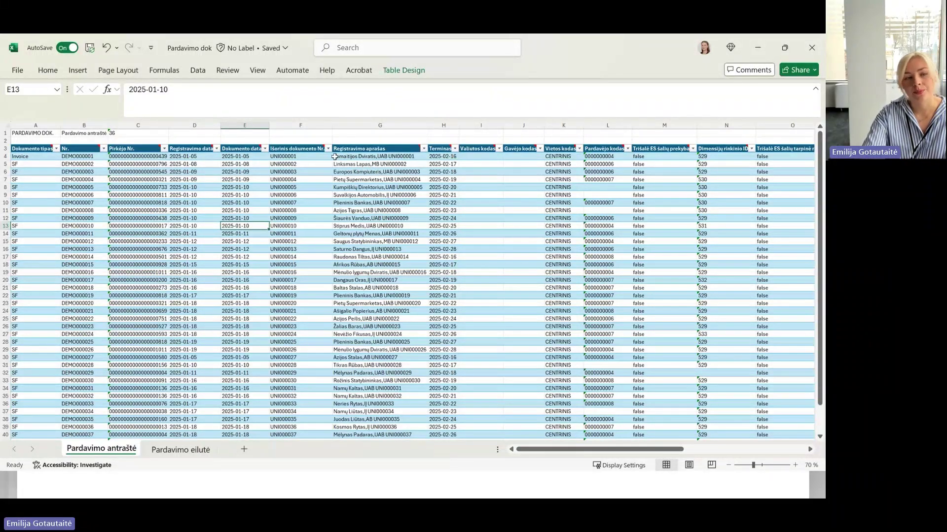
Examine the Registravimo data column, package identification cells, headings and dimension columns on the Pardavimo antraštė sheet of the Excel workbook.
click(194, 124)
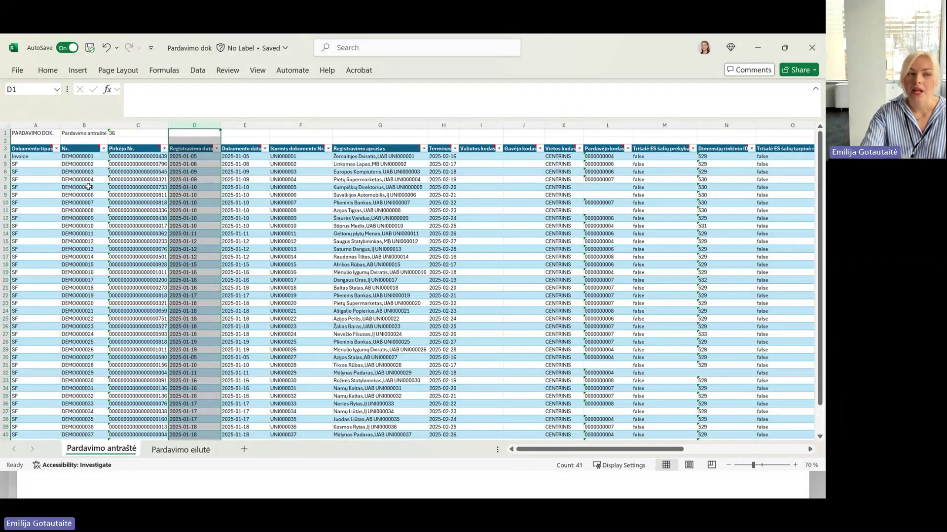
drag(35, 133, 145, 134)
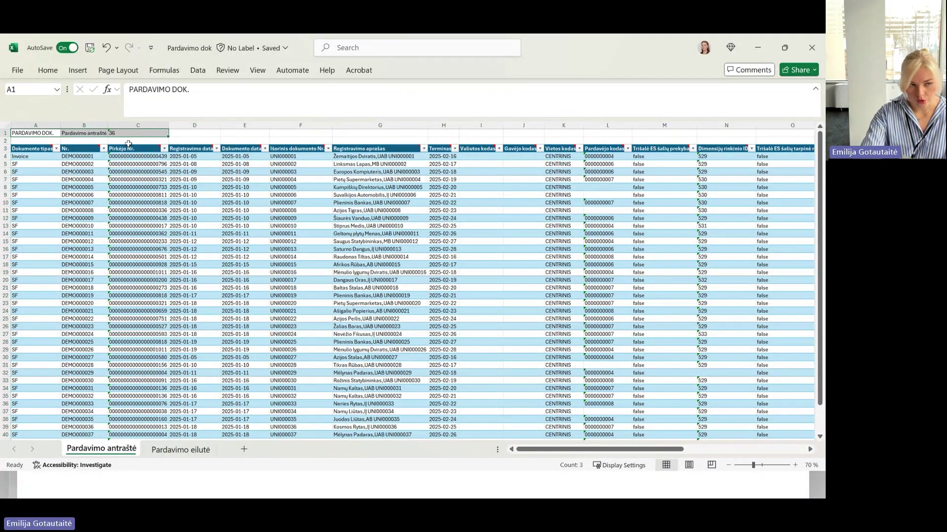
drag(30, 149, 676, 279)
click(677, 280)
drag(591, 449, 705, 443)
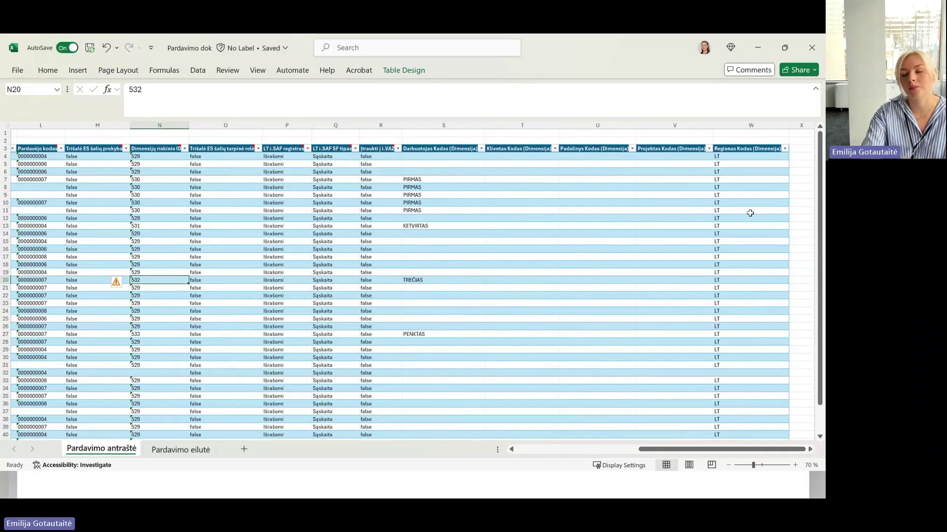
Extend the Pardavimo antraštė table down to row 47 and shrink its range back to end at row 43.
scroll(750, 213, down, 7)
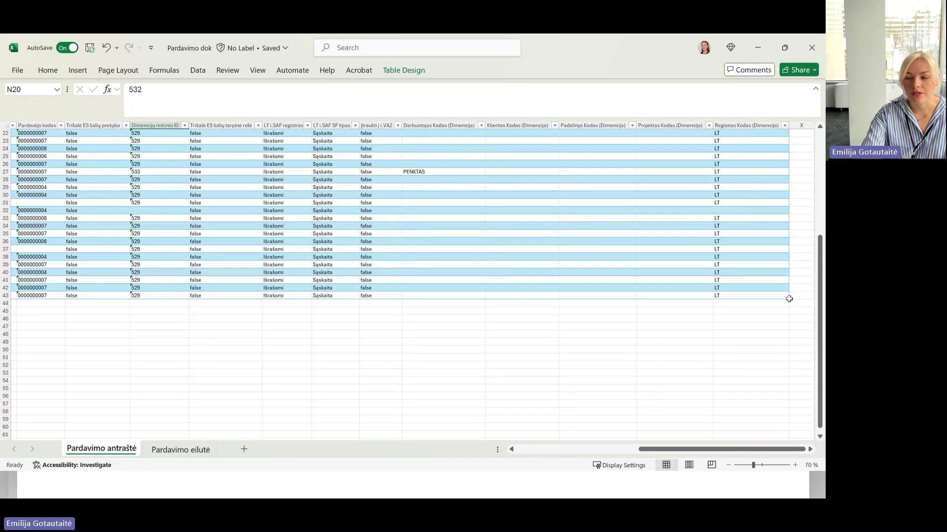
drag(789, 298, 786, 329)
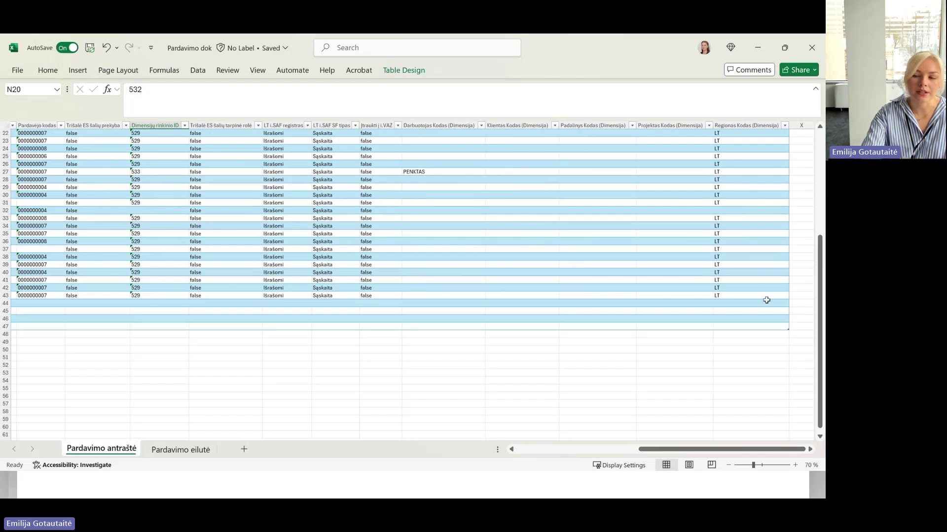
drag(766, 303, 767, 325)
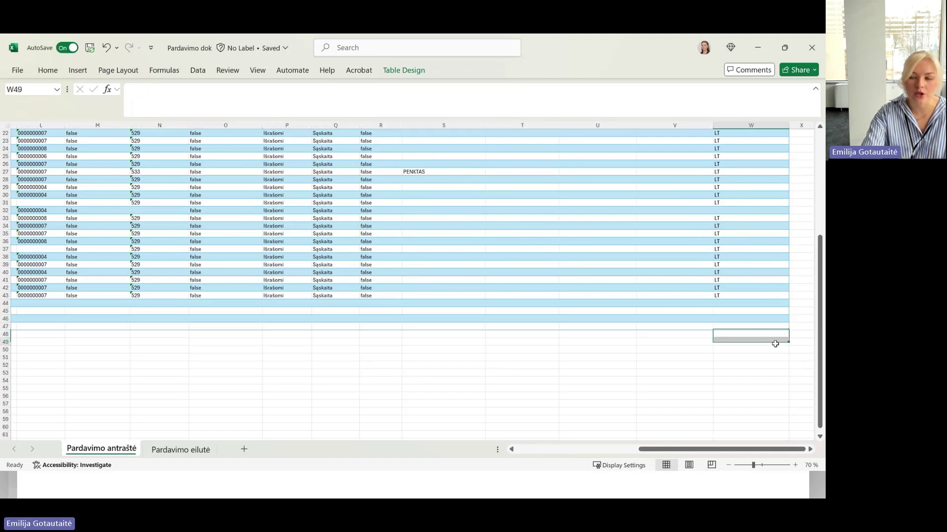
click(776, 341)
drag(788, 328, 782, 297)
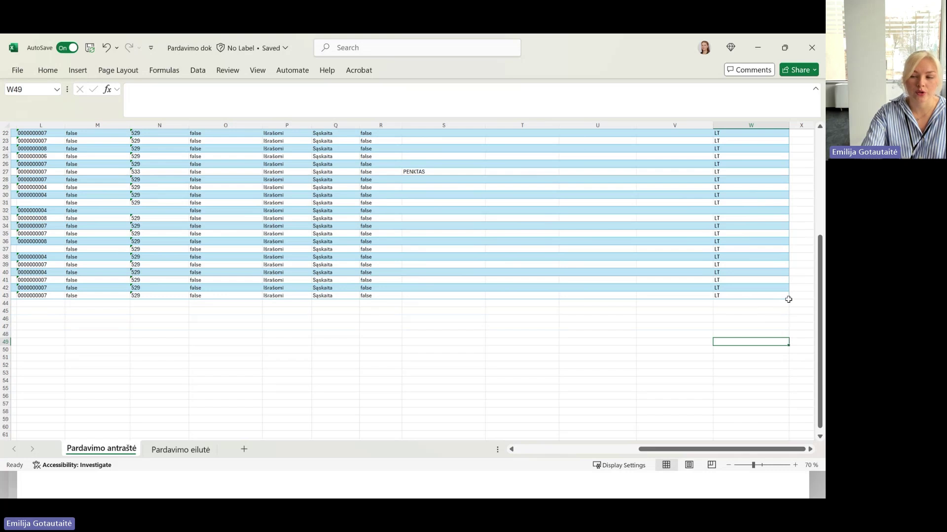
Extend the Pardavimo antraštė table by three rows to row 46, select the added area, and restore the range to row 43.
drag(787, 297, 787, 325)
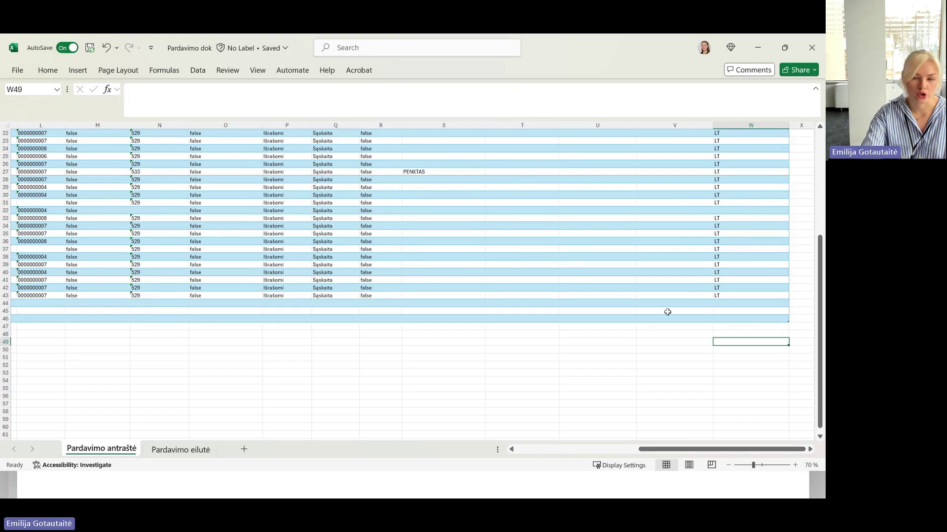
drag(668, 449, 545, 450)
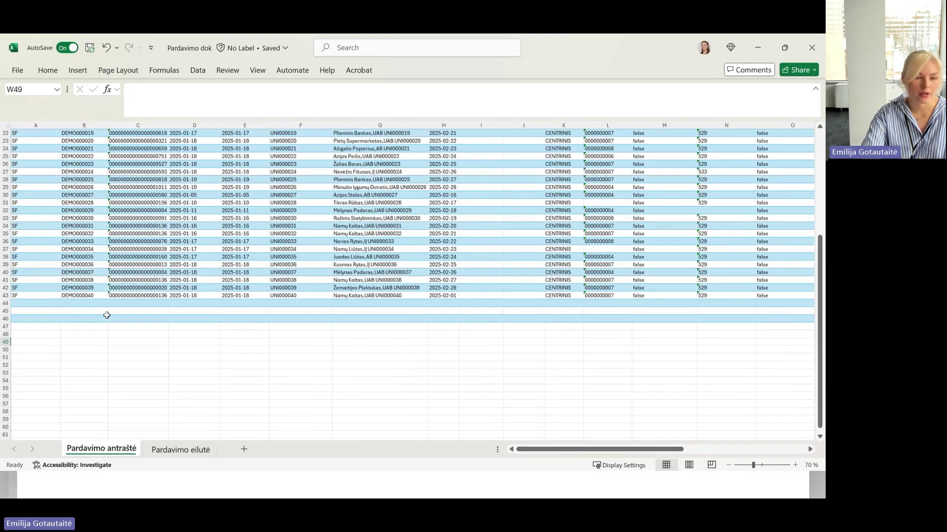
drag(46, 232, 226, 321)
drag(612, 449, 744, 444)
drag(788, 321, 786, 298)
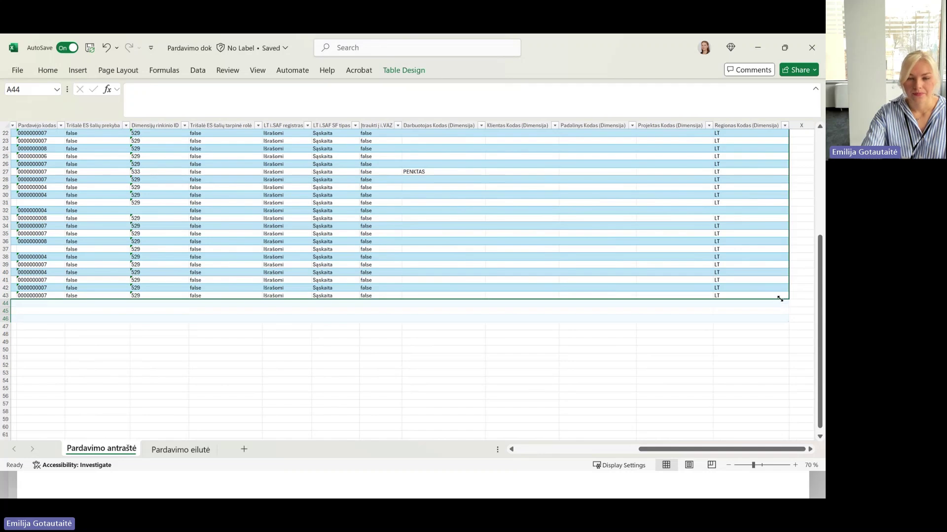
click(543, 241)
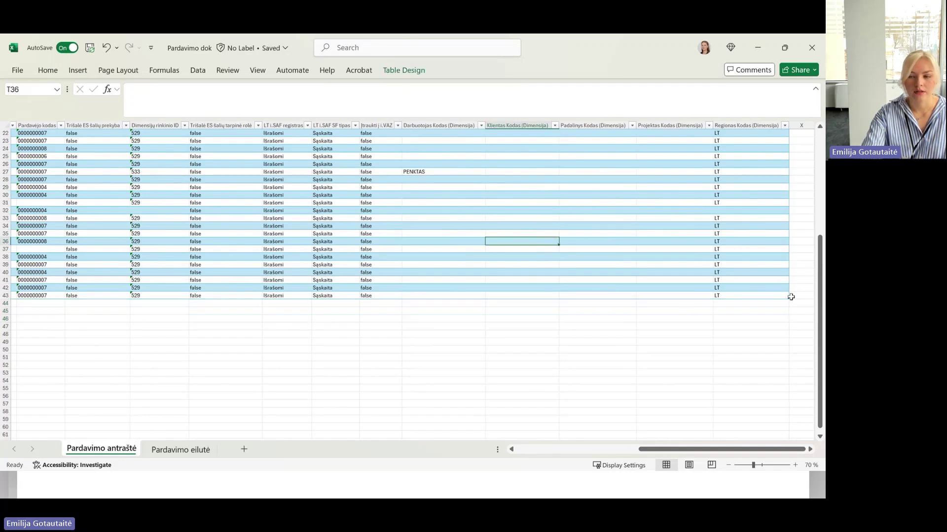
drag(788, 298, 765, 300)
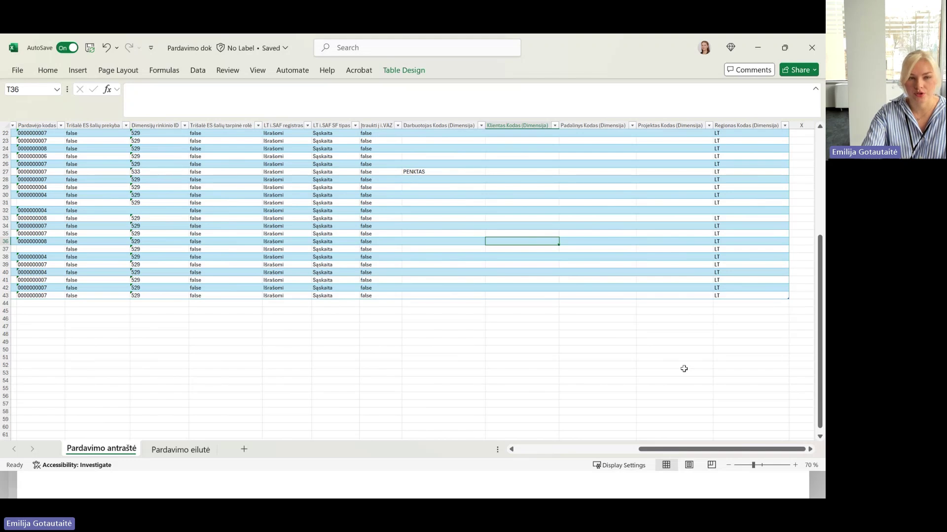
Examine the Dokumento tipas, Nr. and Pirkėjo Nr. columns on the Pardavimo antraštė sheet.
scroll(636, 376, up, 7)
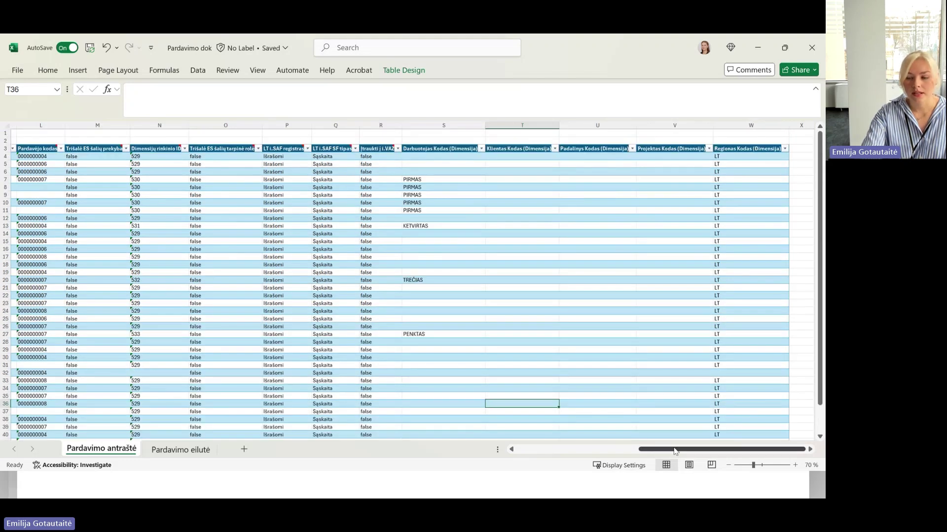
drag(674, 451, 545, 449)
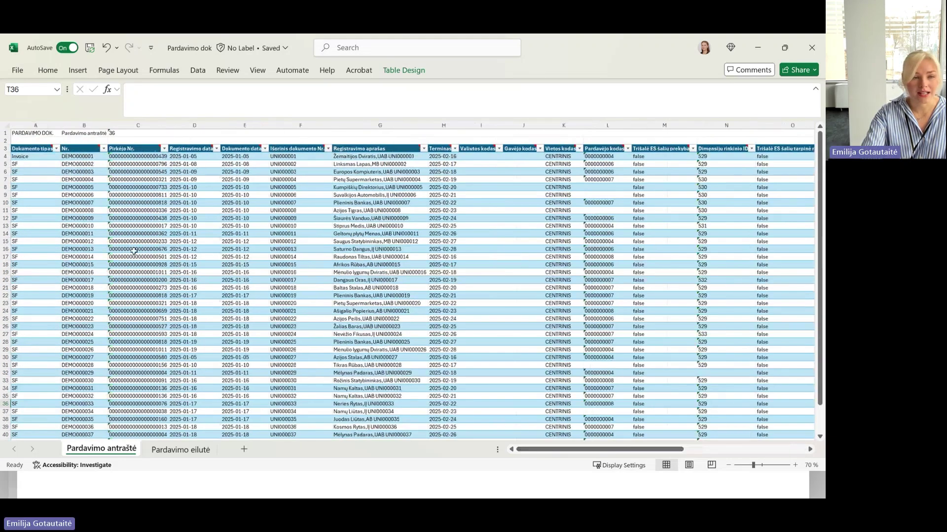
click(35, 156)
drag(35, 156, 22, 327)
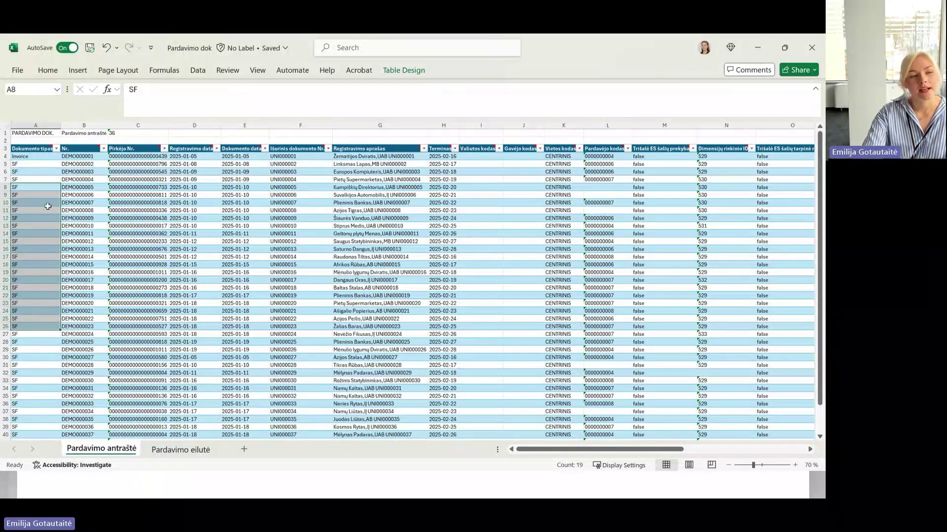
click(34, 158)
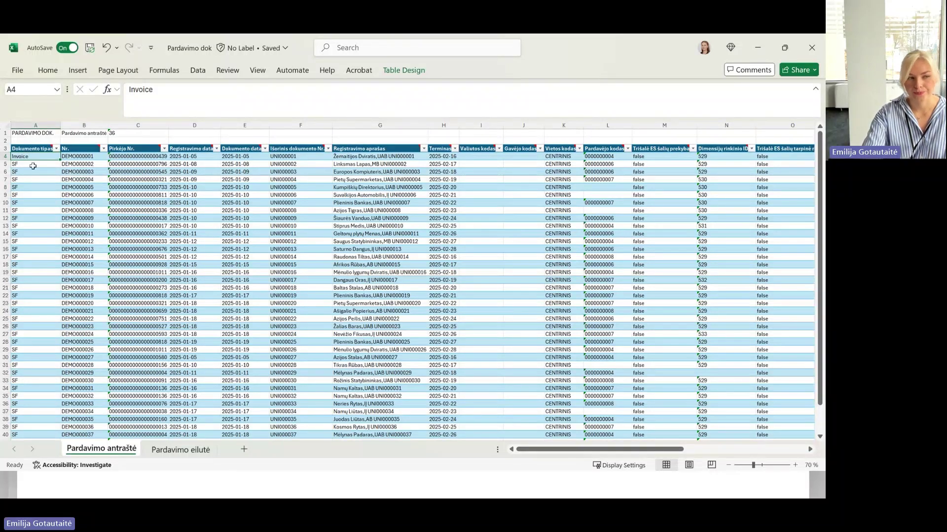
drag(82, 157, 79, 342)
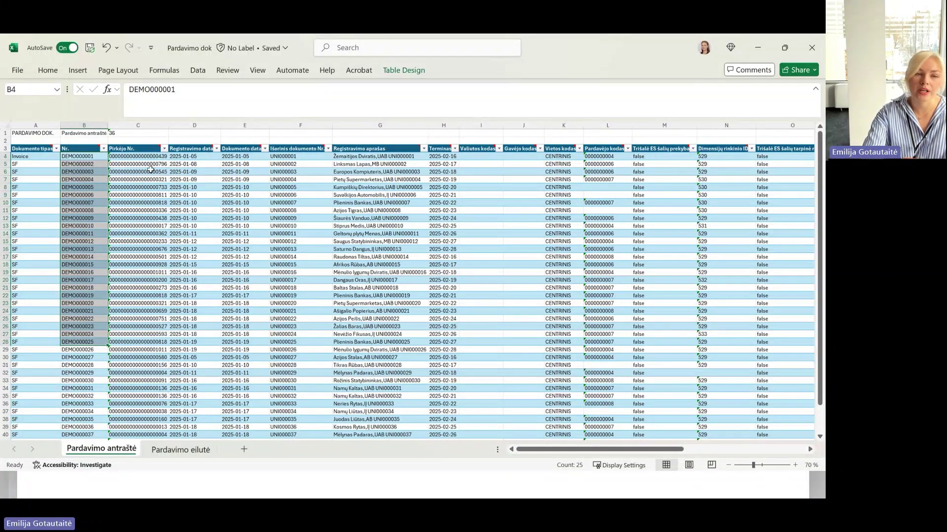
drag(147, 172, 143, 295)
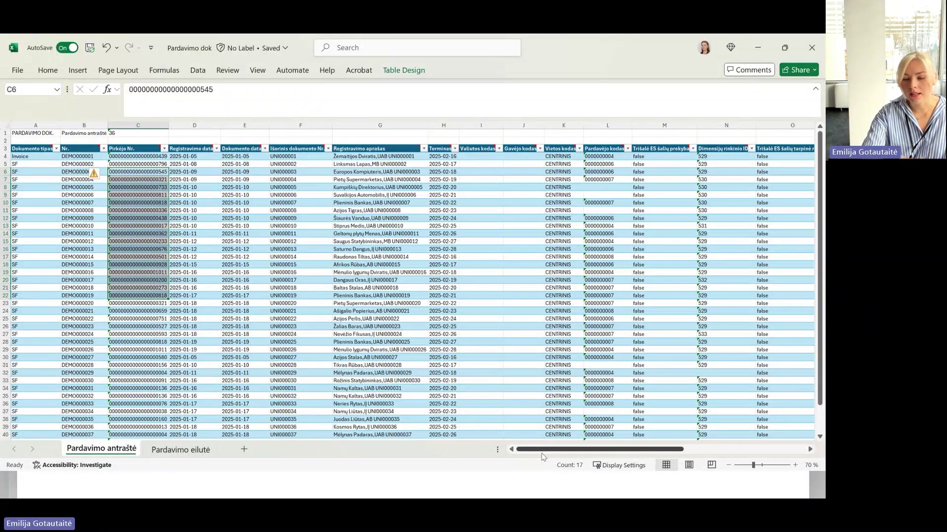
Examine the dimension code columns on the Pardavimo antraštė sheet and the matching ones on the Pardavimo eilutė sheet.
drag(542, 449, 665, 438)
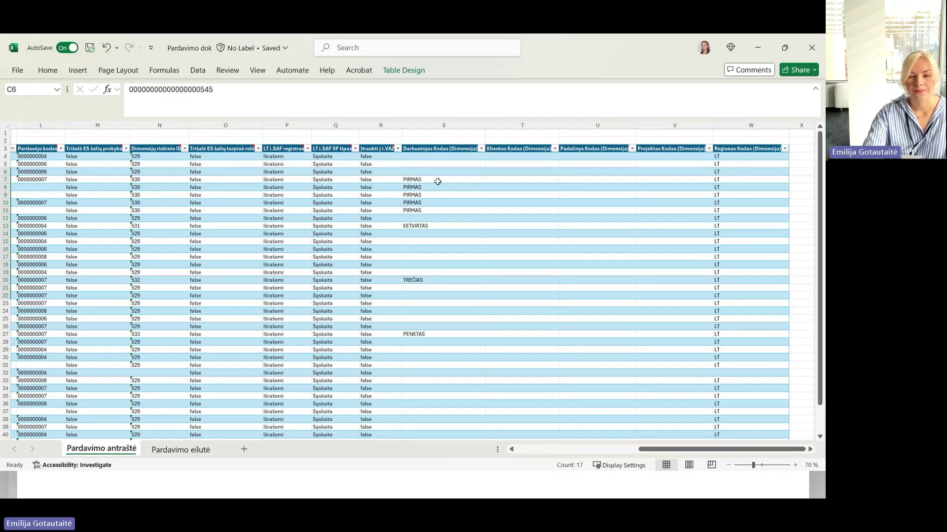
drag(438, 182, 438, 224)
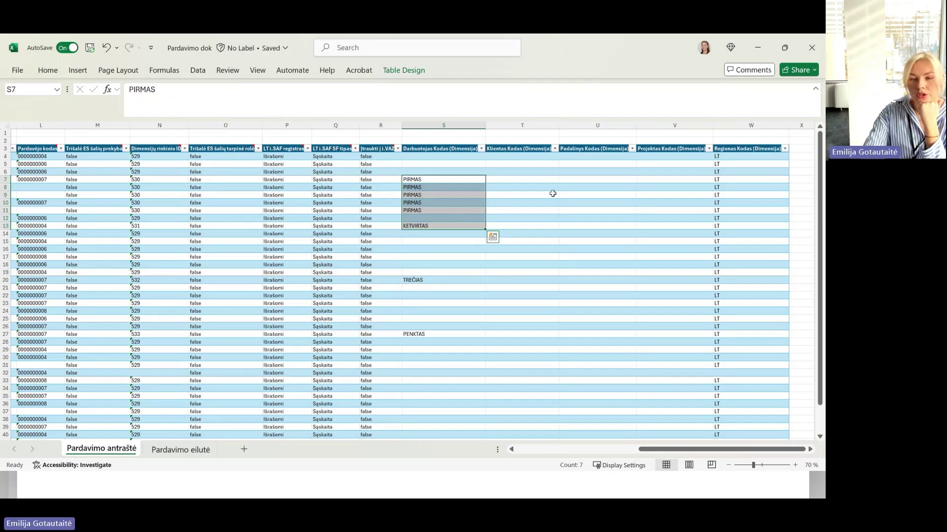
drag(589, 172, 596, 274)
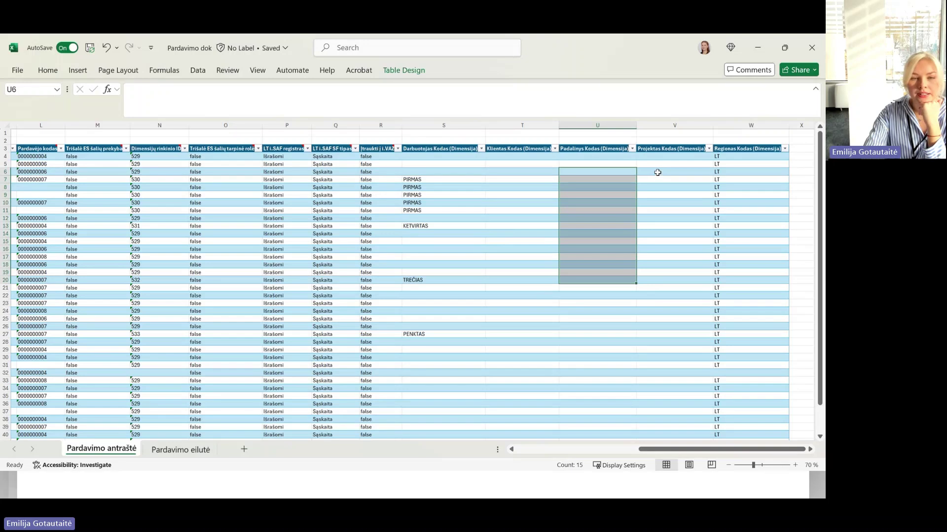
drag(655, 173, 666, 270)
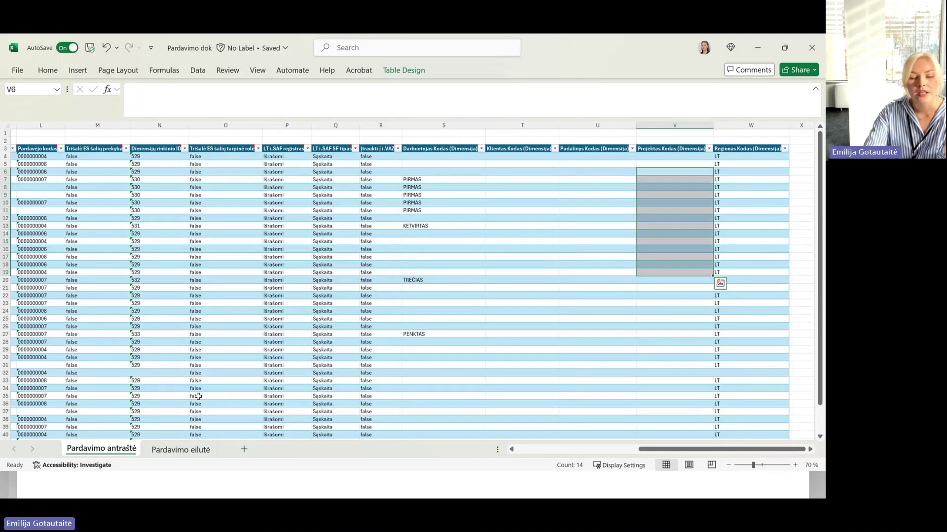
click(187, 453)
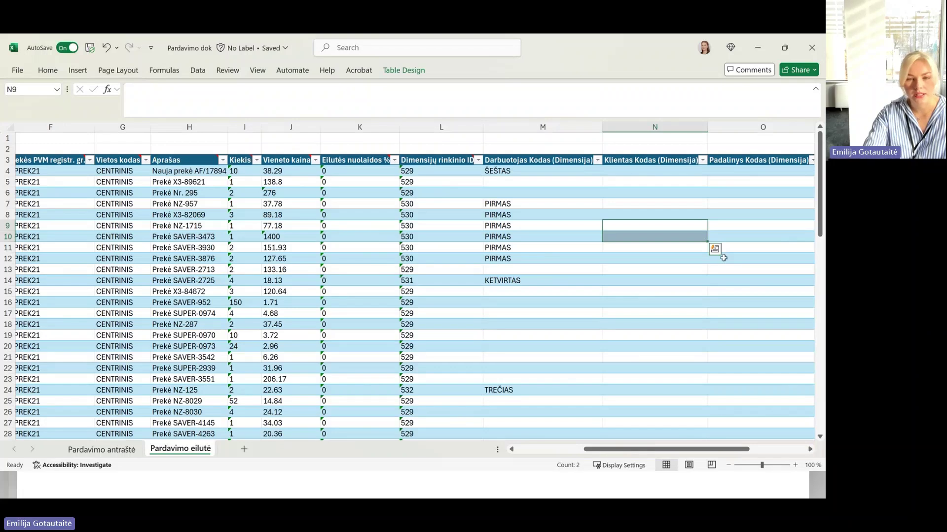
ctrl+scroll(723, 258, down, 1)
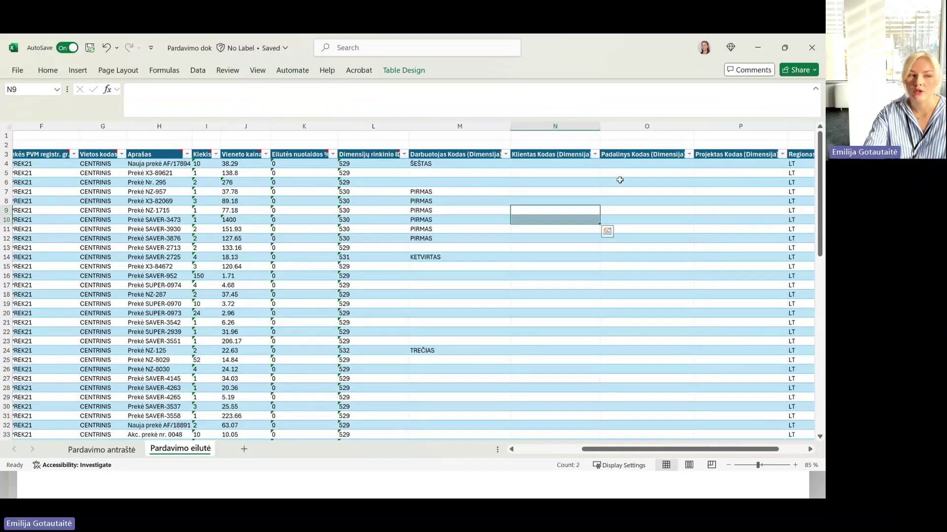
click(607, 232)
click(602, 387)
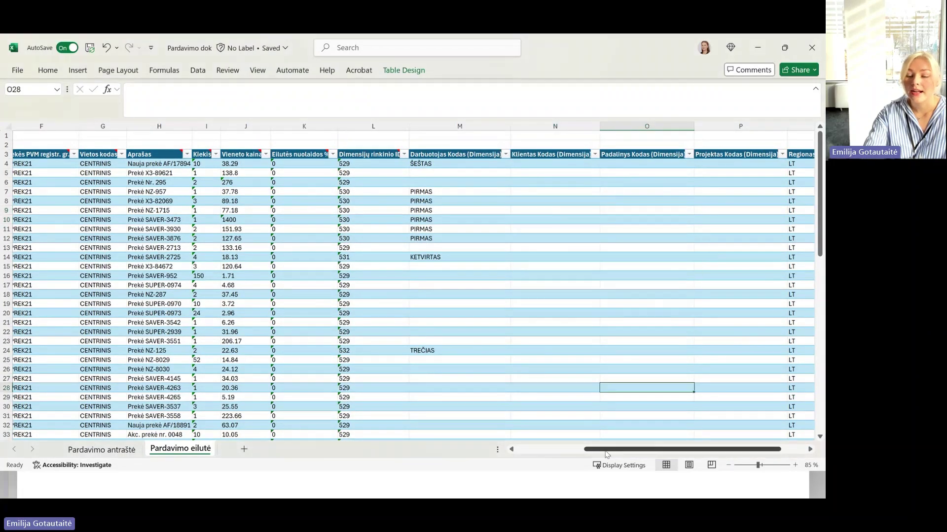
Examine the document number and Eilutės Nr. columns on the Pardavimo eilutė sheet, including documents that span several lines.
drag(607, 454, 529, 455)
drag(93, 164, 155, 360)
ctrl+scroll(225, 257, down, 1)
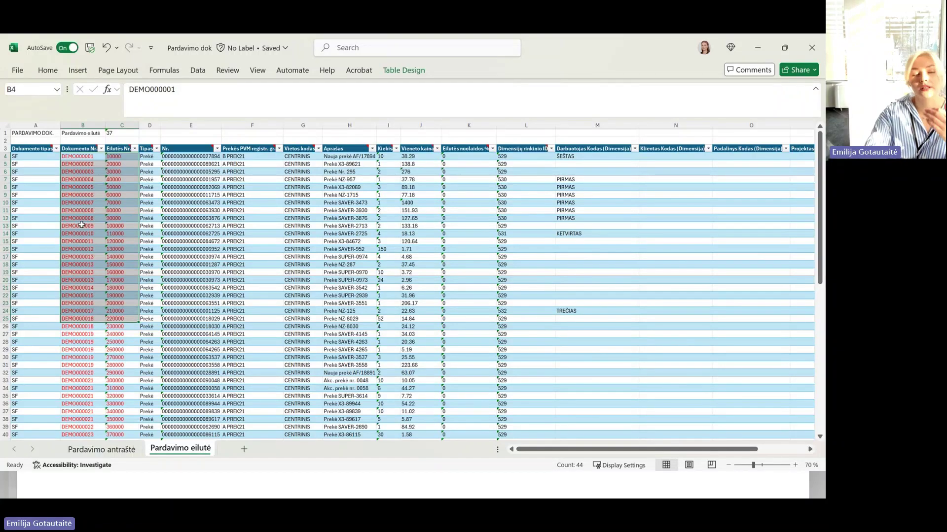
click(94, 334)
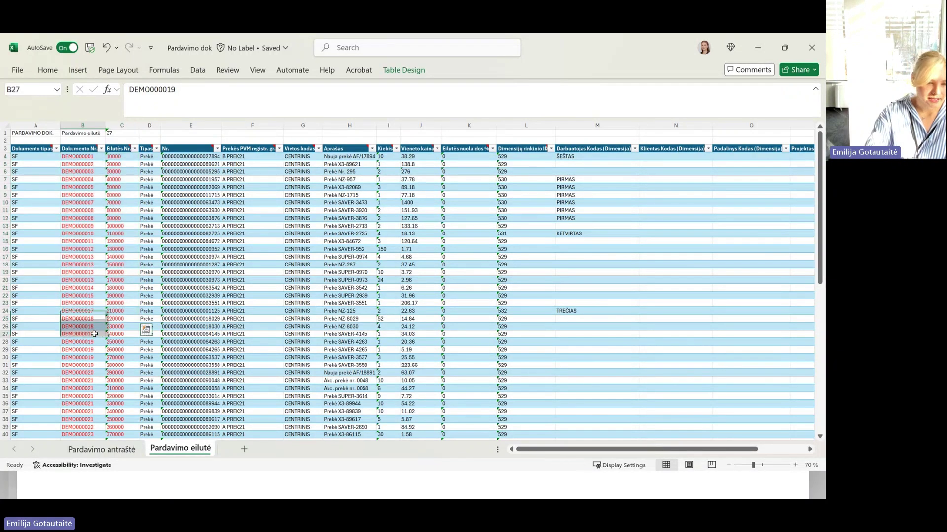
drag(94, 334, 94, 365)
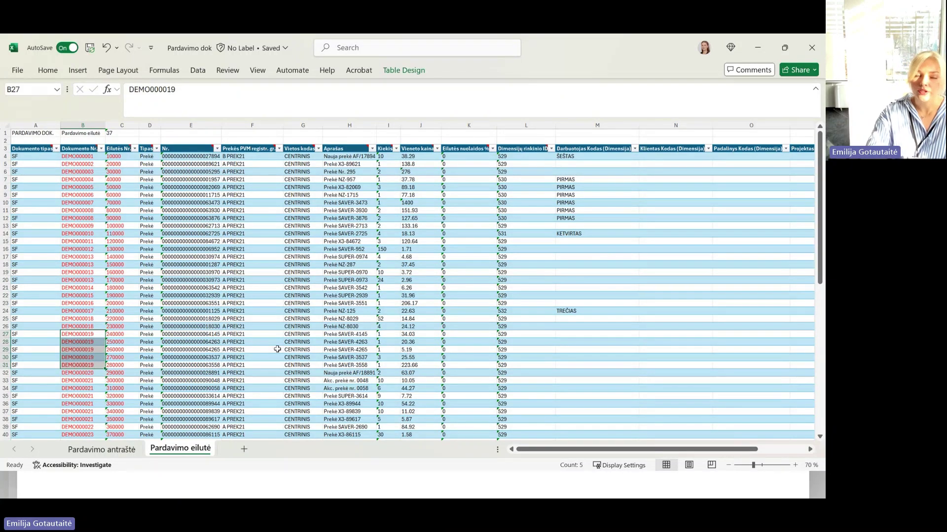
drag(127, 172, 131, 302)
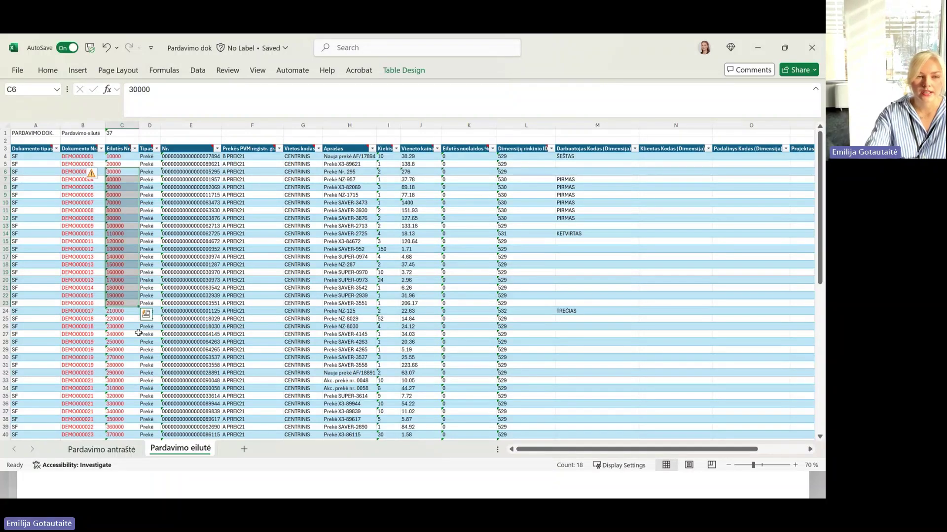
click(200, 266)
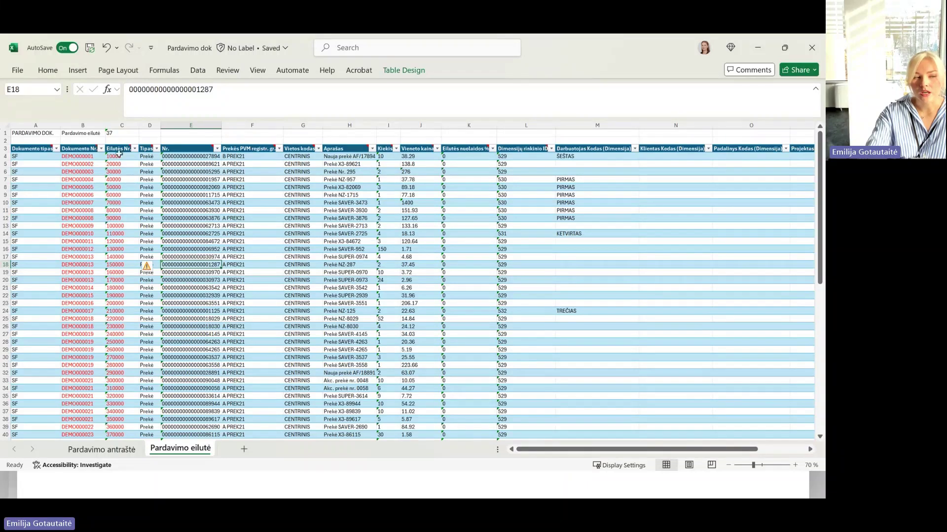
drag(119, 156, 121, 164)
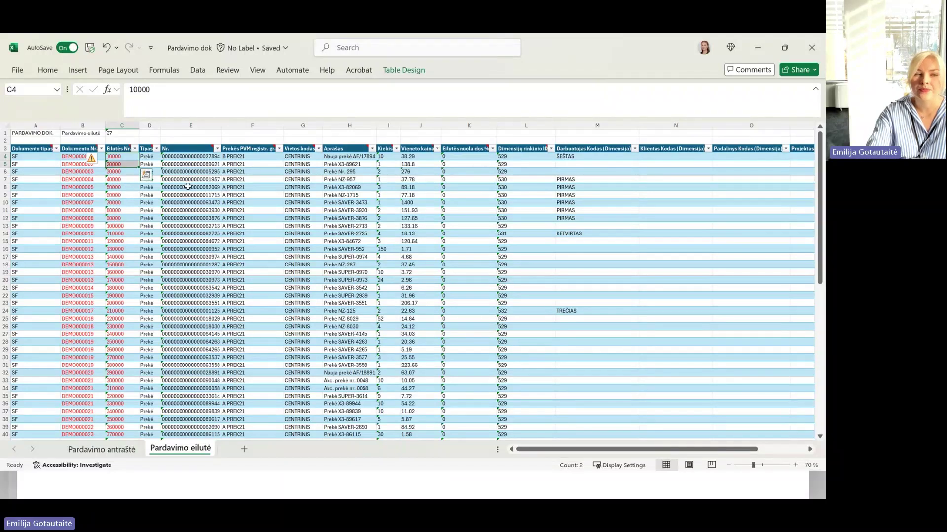
drag(120, 241, 122, 357)
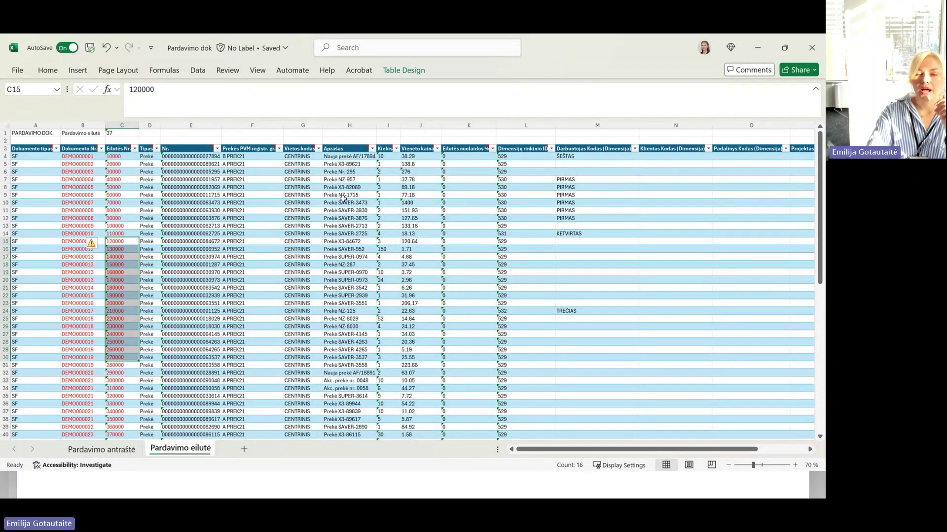
Examine the Aprašas and Nr. columns on the Pardavimo eilutė sheet, including the Demo aprašas descriptions in the last rows.
drag(346, 187, 335, 250)
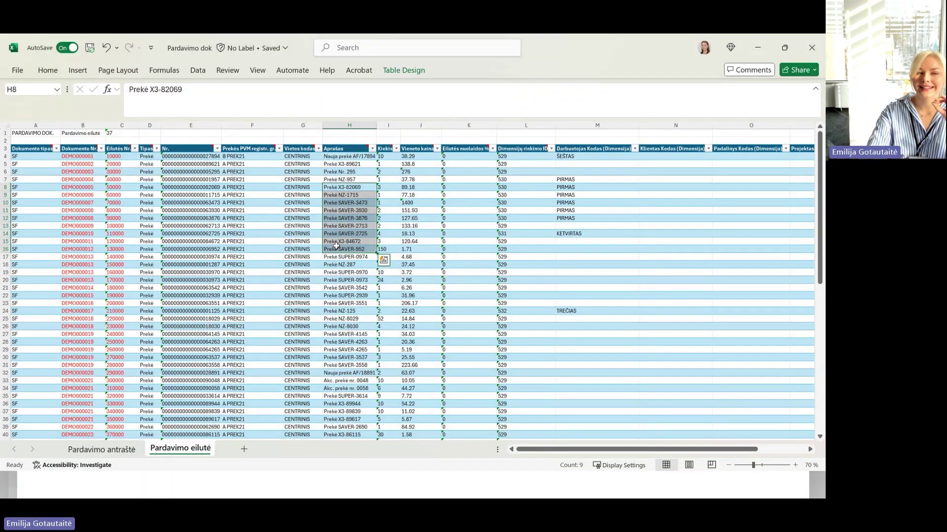
mouse_move(194, 142)
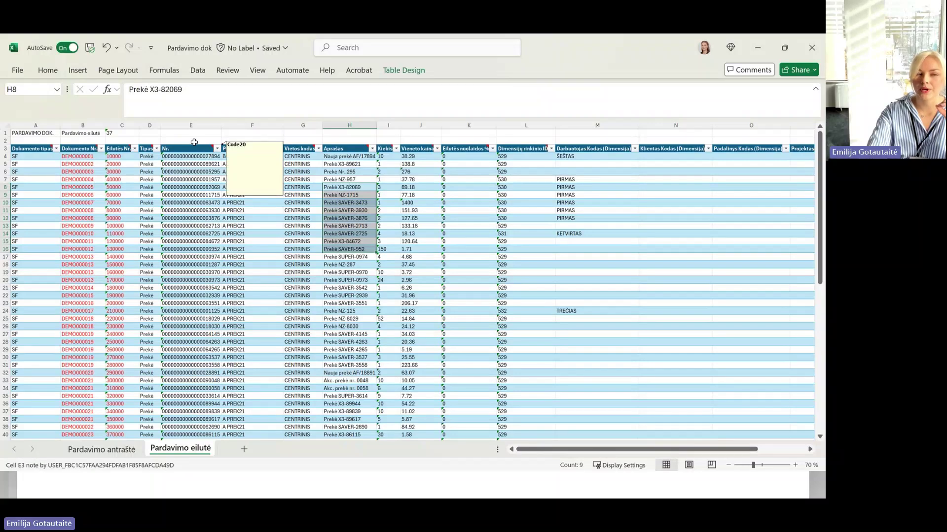
drag(194, 142, 207, 266)
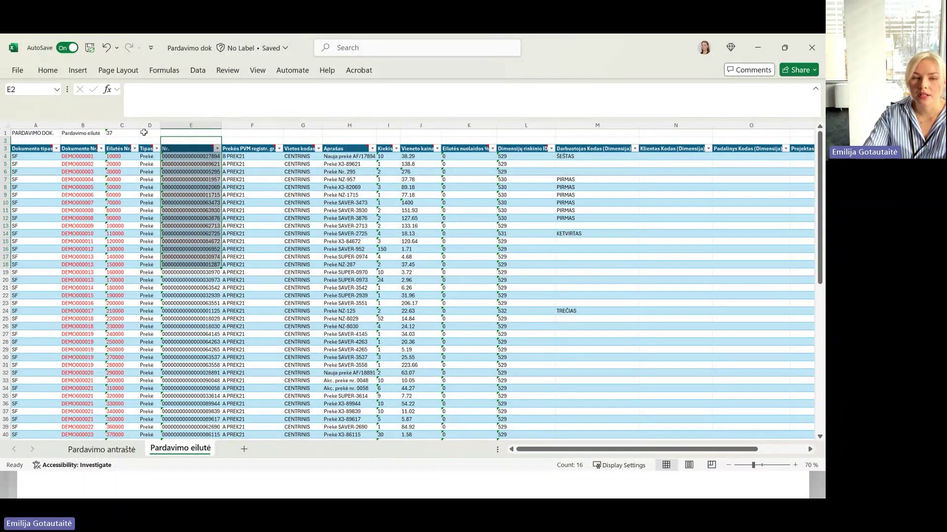
scroll(377, 289, down, 18)
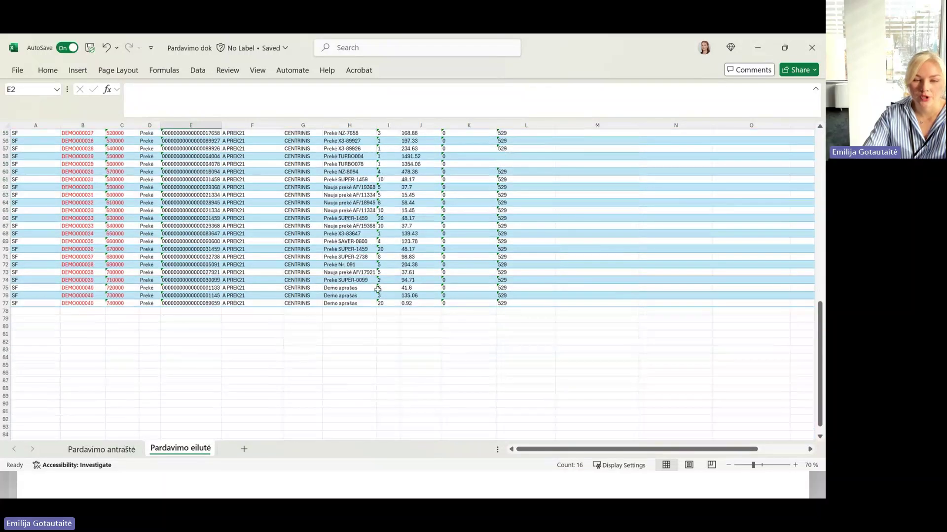
drag(351, 288, 347, 304)
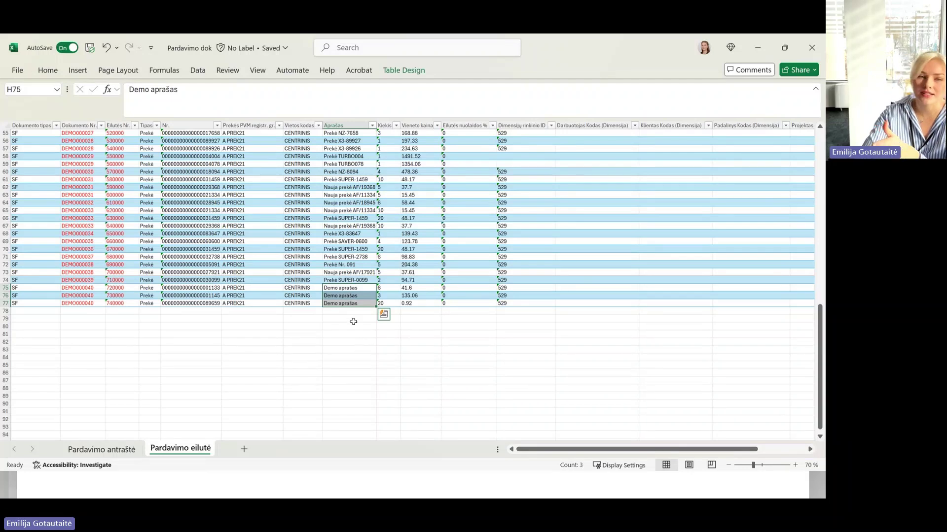
drag(348, 226, 360, 257)
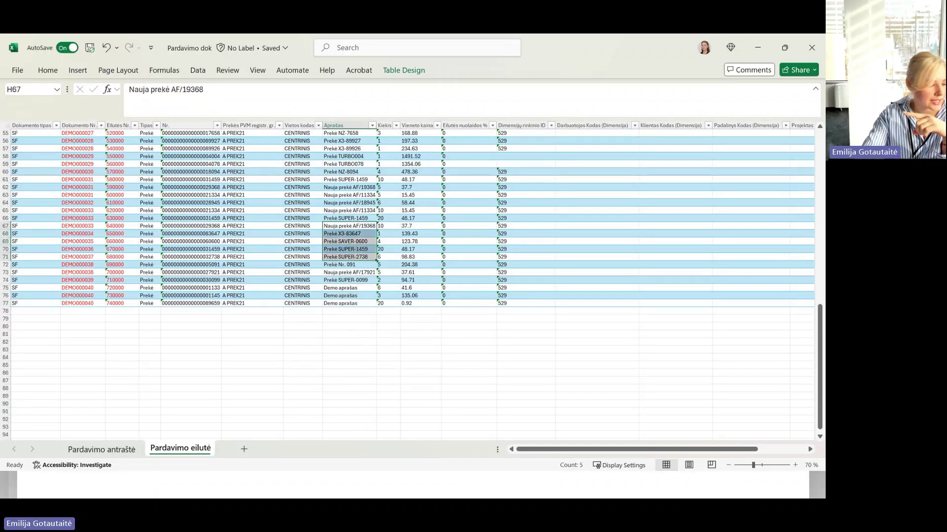
Switch to Business Central and examine the included Sales Line fields, including Description and Line No., before returning to the package card.
key(alt+Tab)
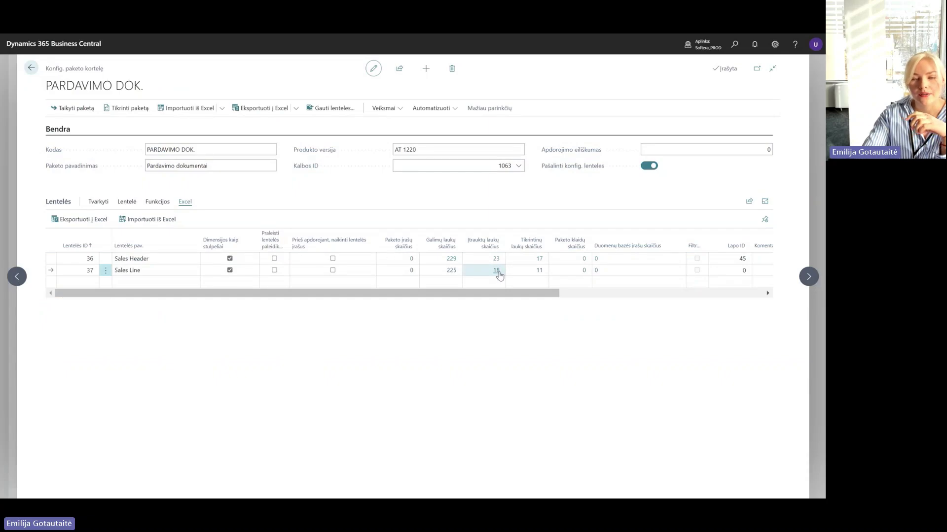
click(497, 271)
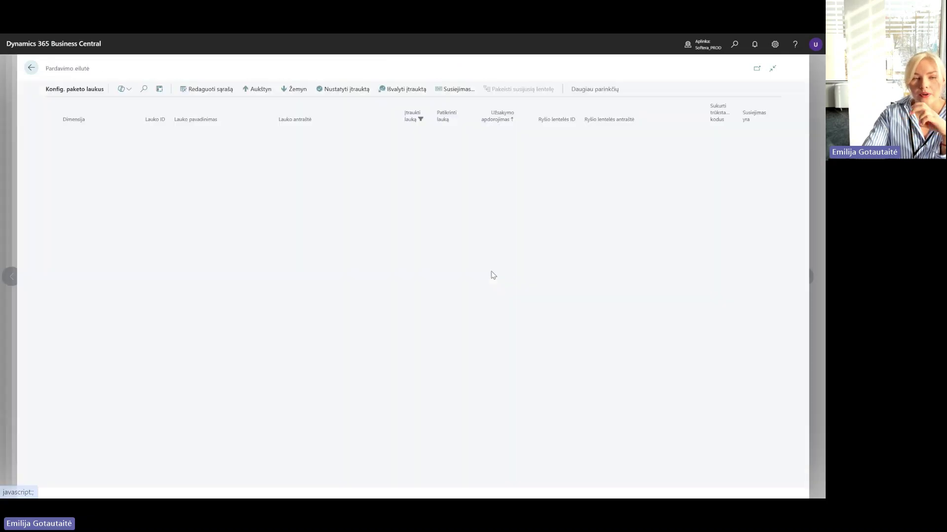
click(181, 94)
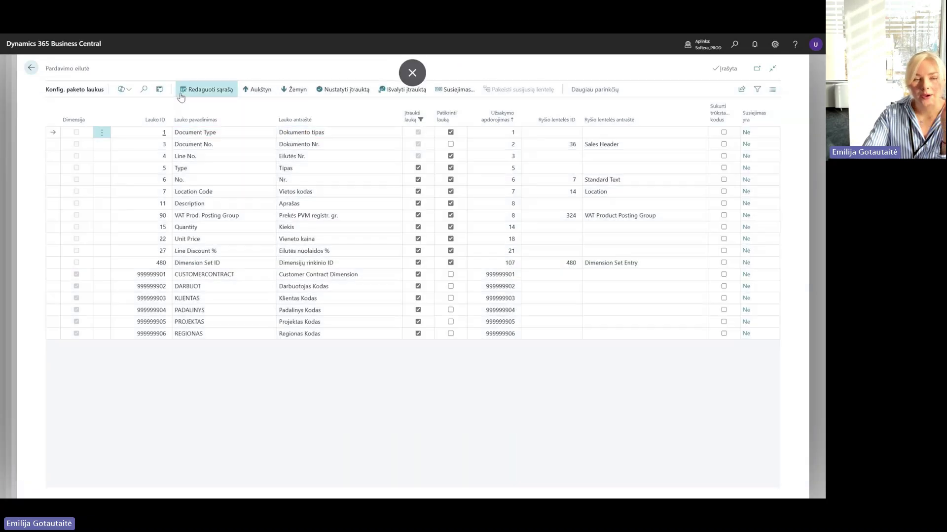
click(313, 202)
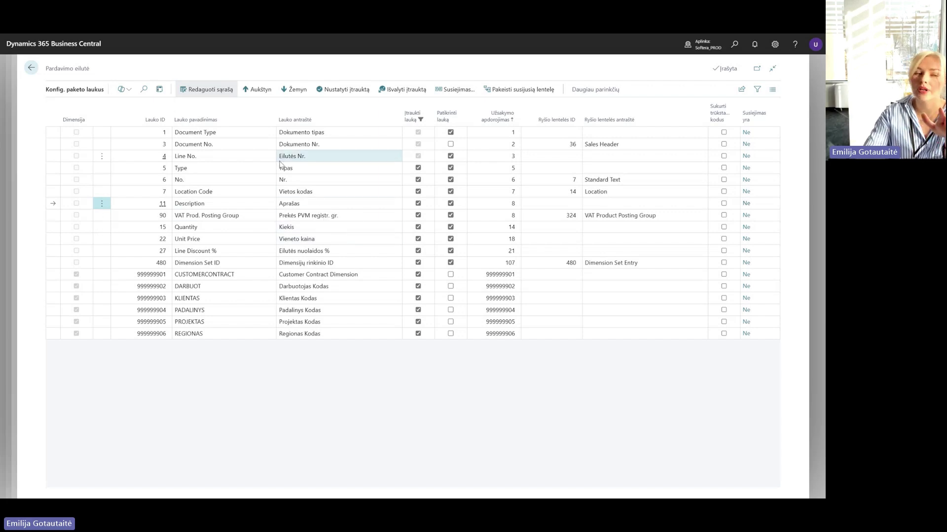
click(31, 69)
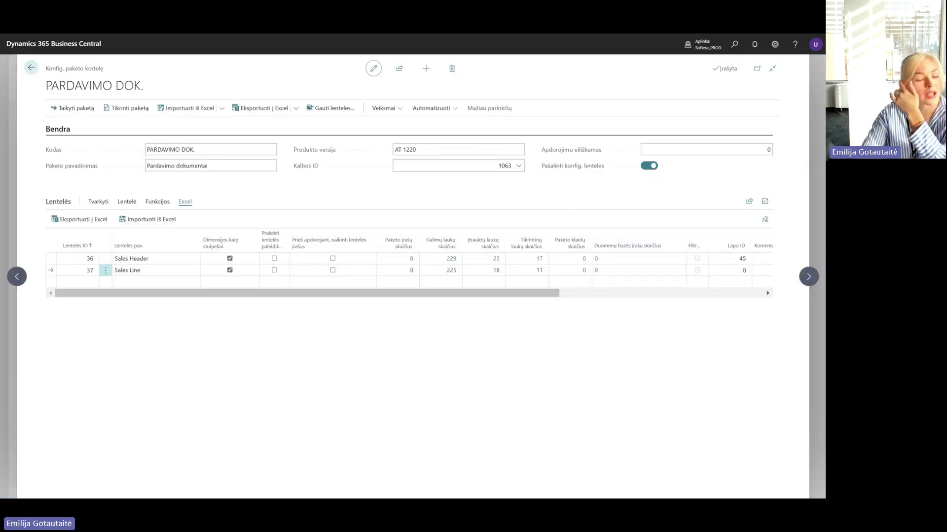
Switch to the Pardavimo dok workbook in Excel and review the Pardavimo eilutė sheet from its last rows up to the headers.
key(alt+Tab)
click(229, 347)
scroll(226, 333, up, 11)
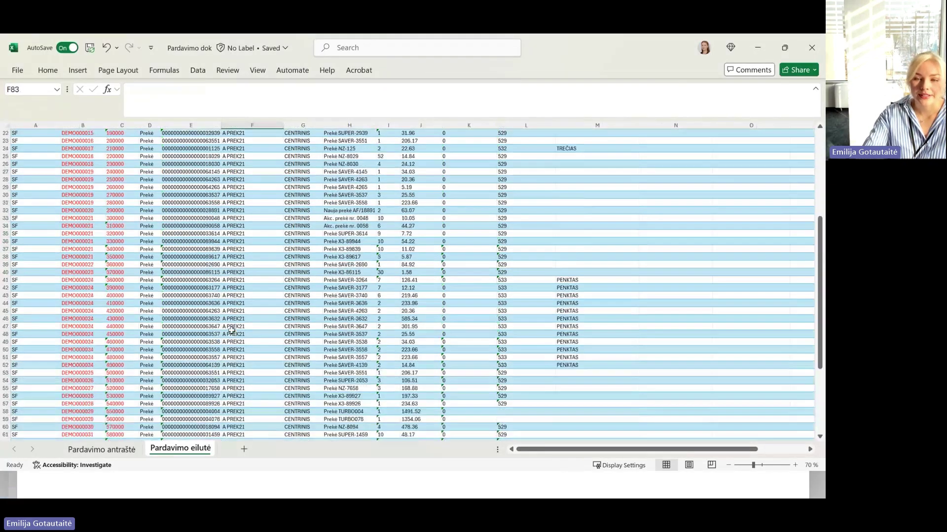
scroll(231, 330, up, 7)
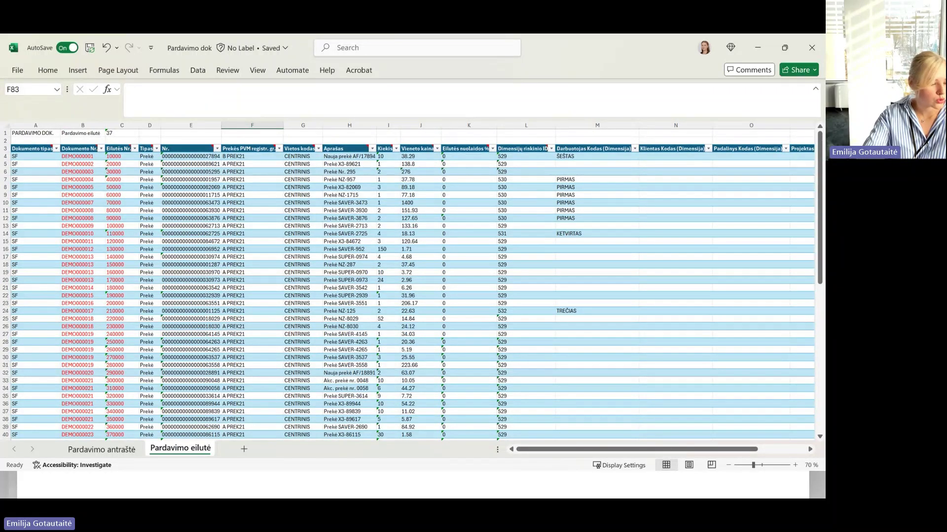
Switch to the Softera documentation site and open the Duomenų migravimas article under Darbo pradžia, Sistemos diegimas.
key(alt+Tab)
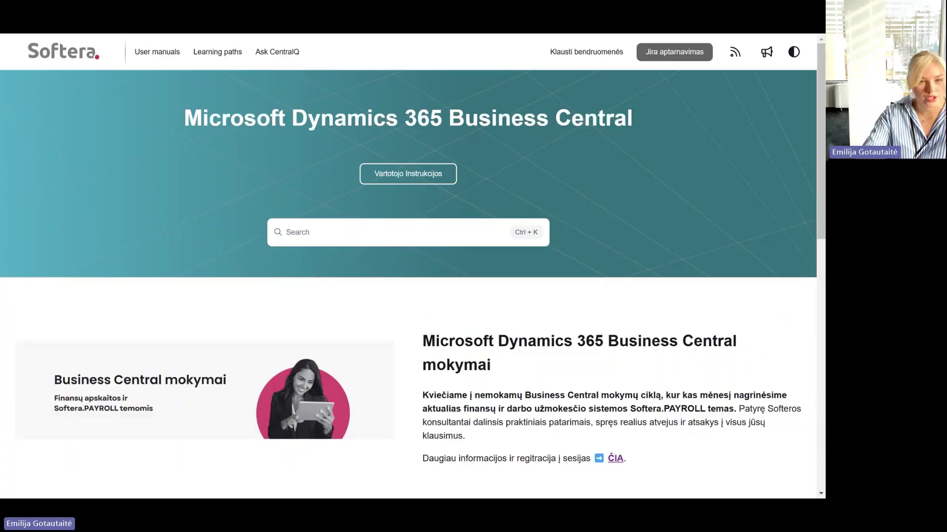
click(387, 172)
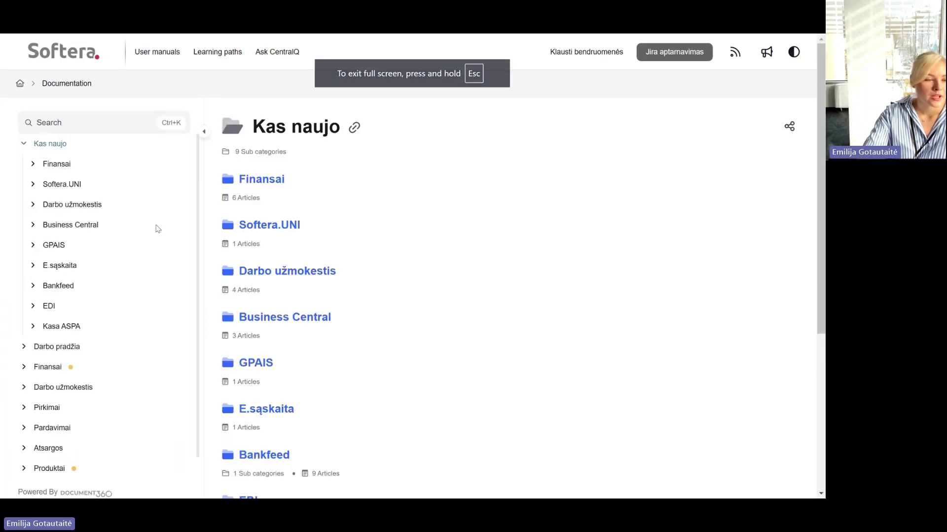
click(57, 346)
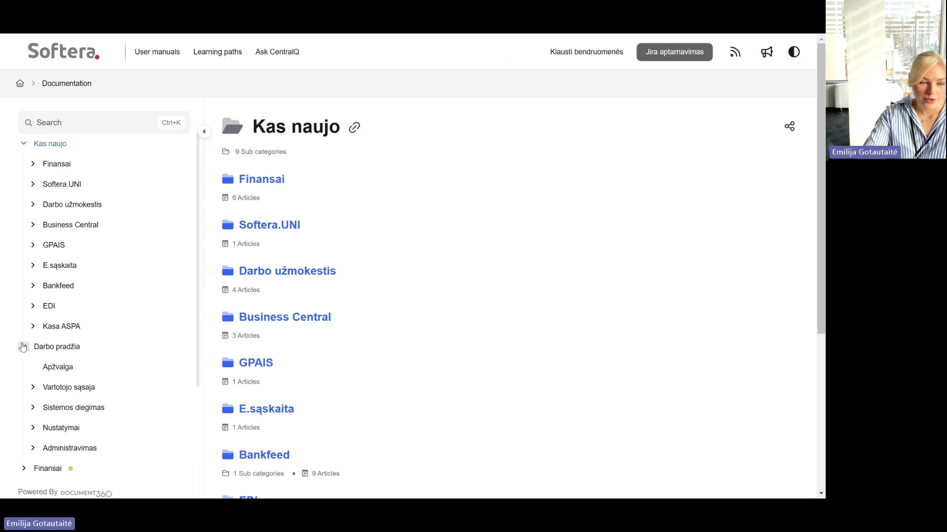
click(40, 411)
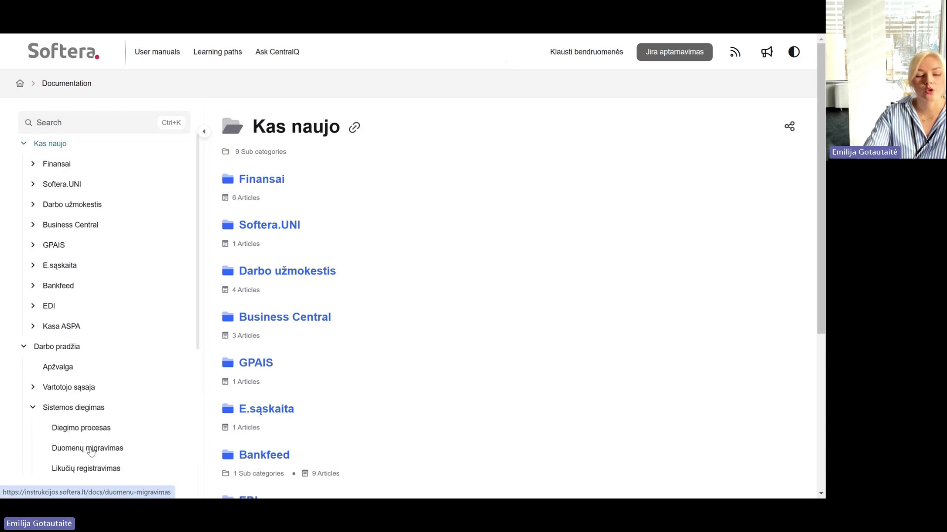
click(90, 449)
Examine the Excel templates in the Duomenų migravimas article, from the card templates to Pirkimo dokumentai.xlsx and Pardavimo dokumentai.xlsx.
scroll(467, 285, down, 1)
scroll(469, 285, down, 14)
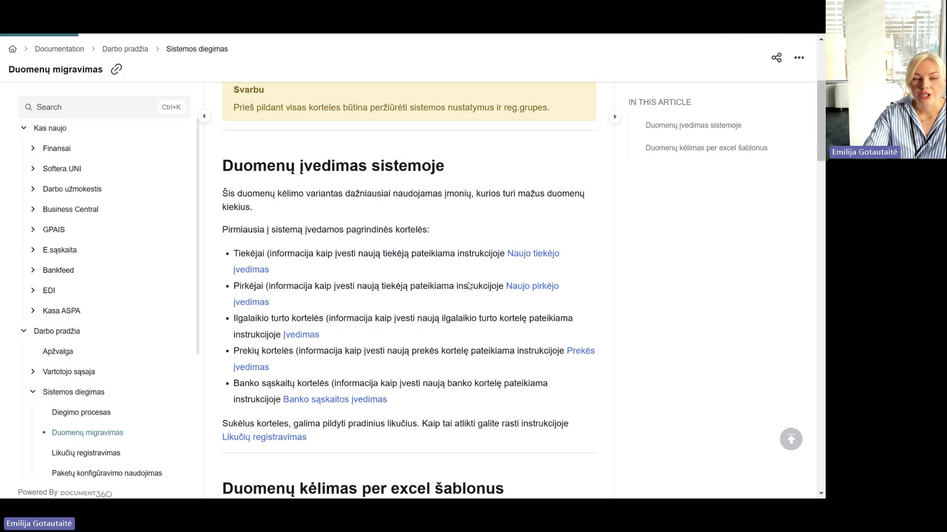
scroll(469, 285, down, 3)
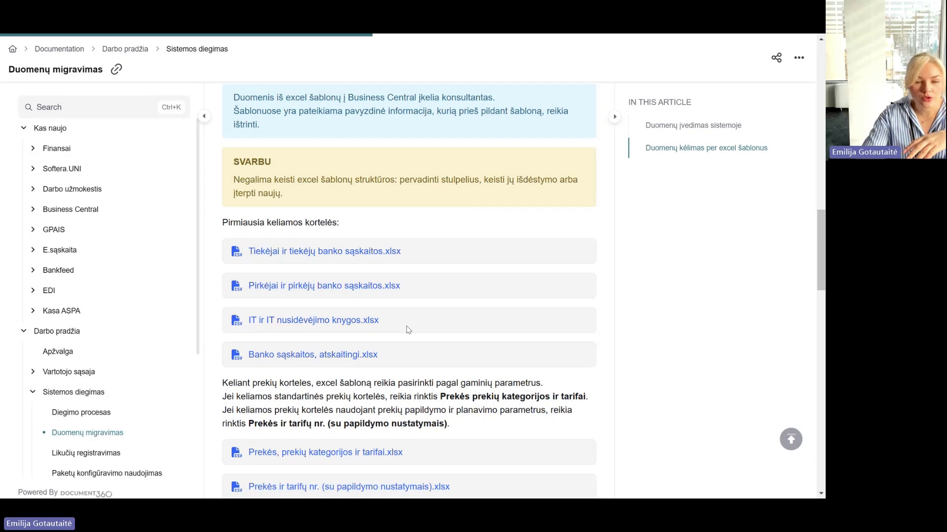
scroll(408, 330, down, 5)
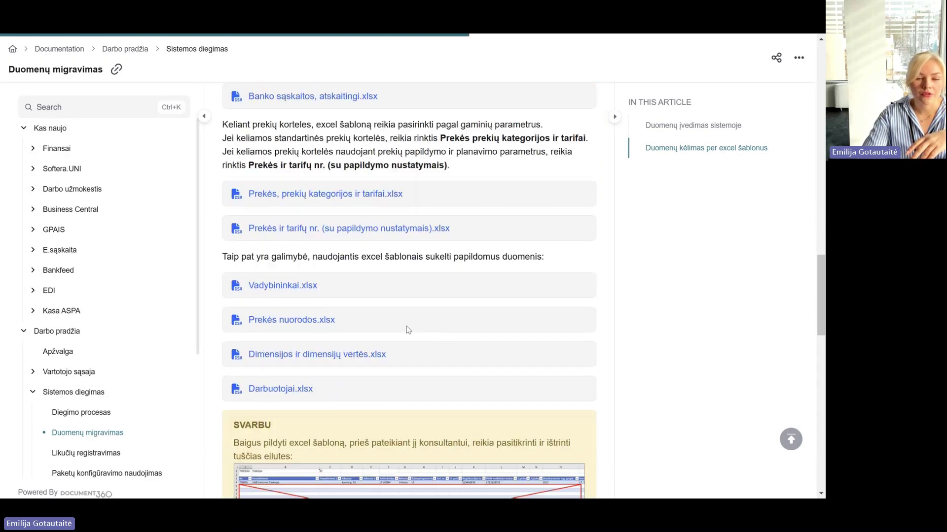
scroll(408, 330, down, 8)
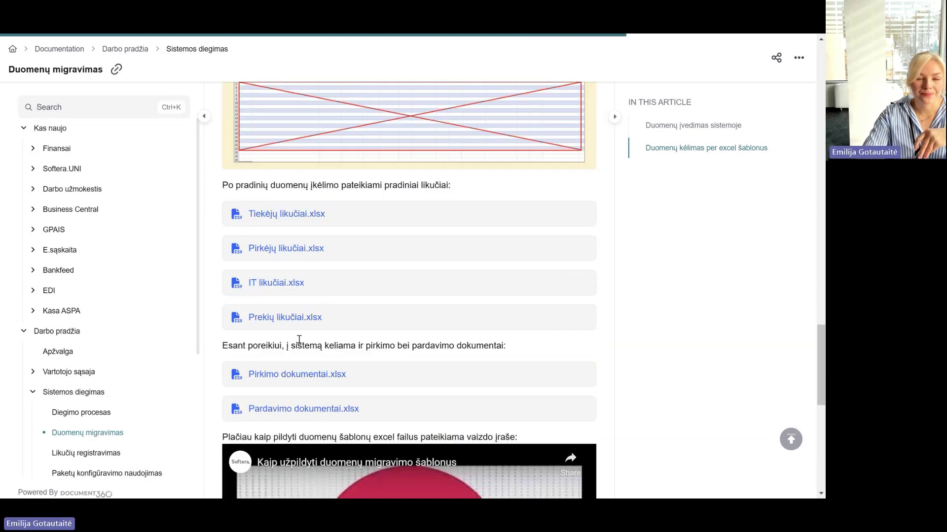
scroll(299, 340, down, 1)
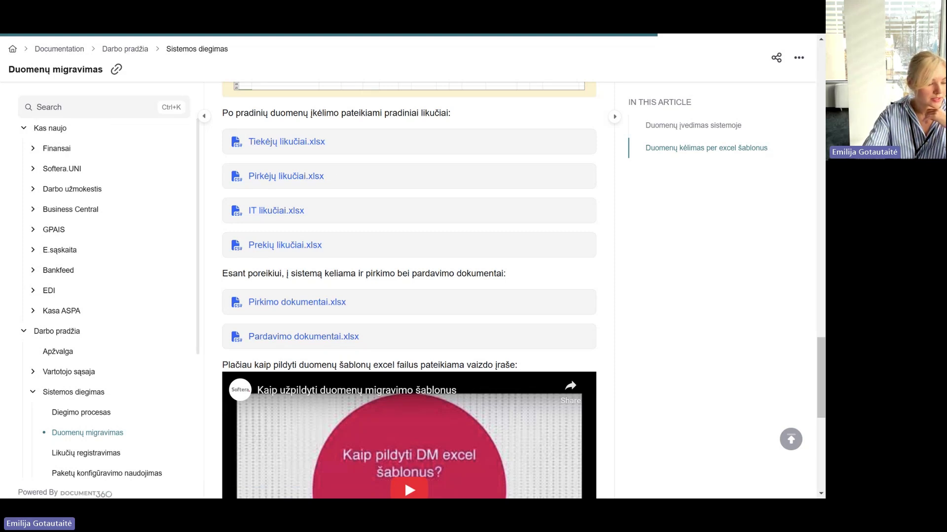
Switch to Business Central and start an Excel import for the PARDAVIMO DOK. package.
key(alt+Tab)
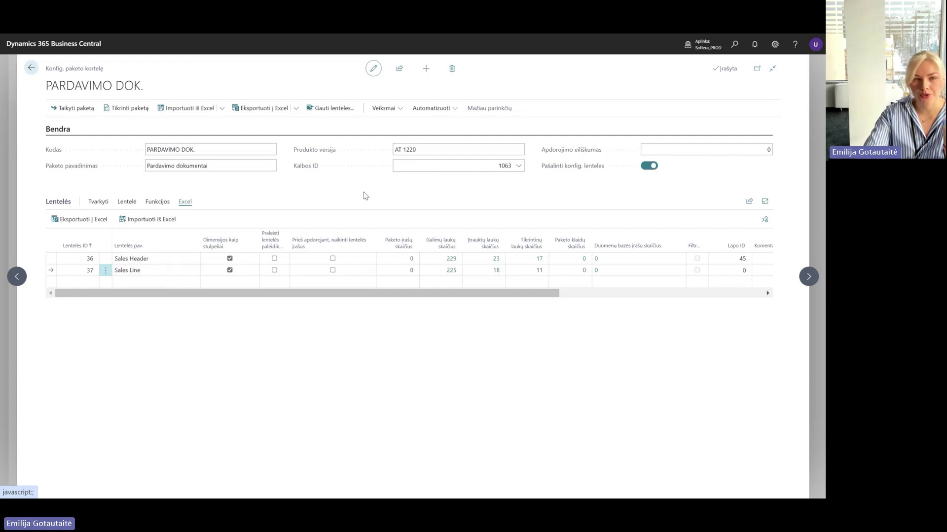
click(184, 108)
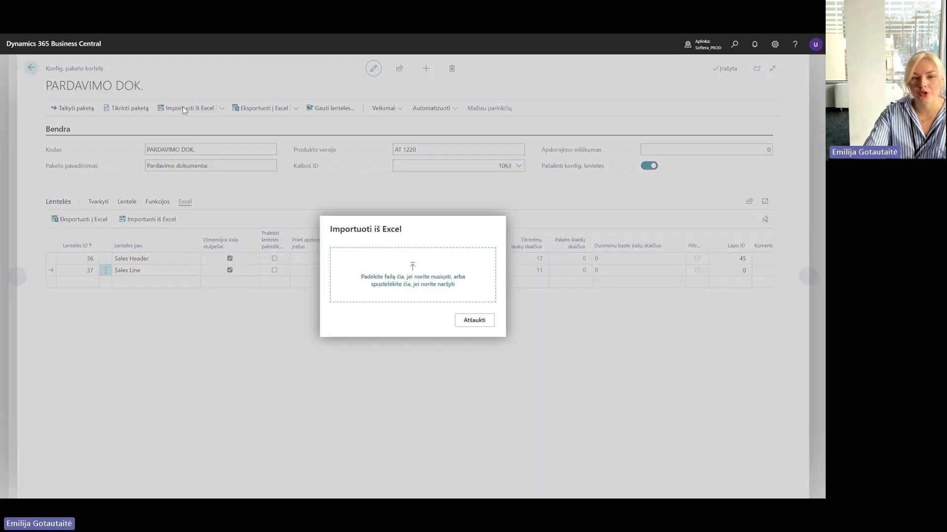
click(412, 296)
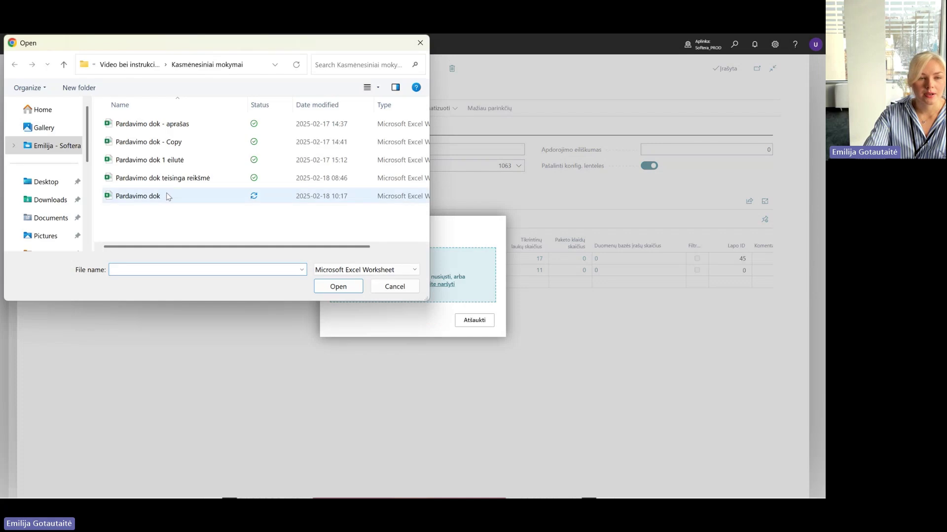
double_click(165, 196)
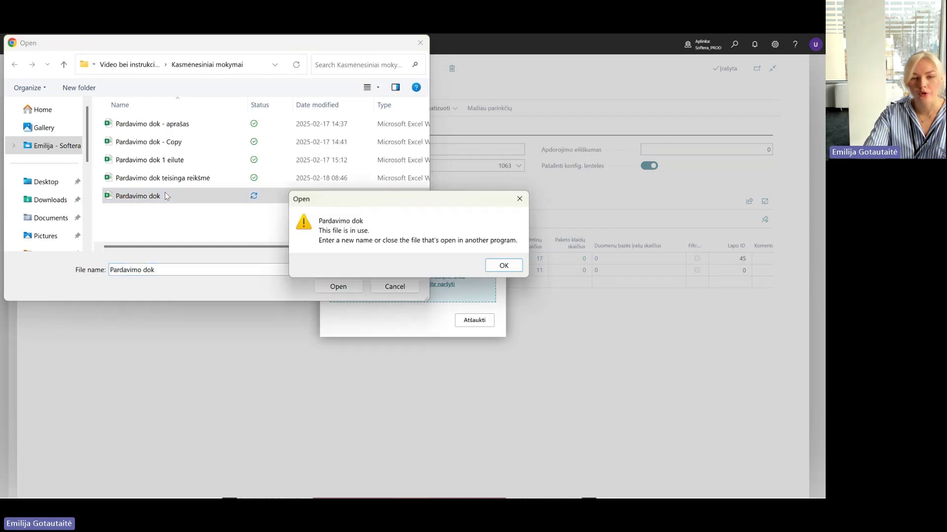
click(519, 199)
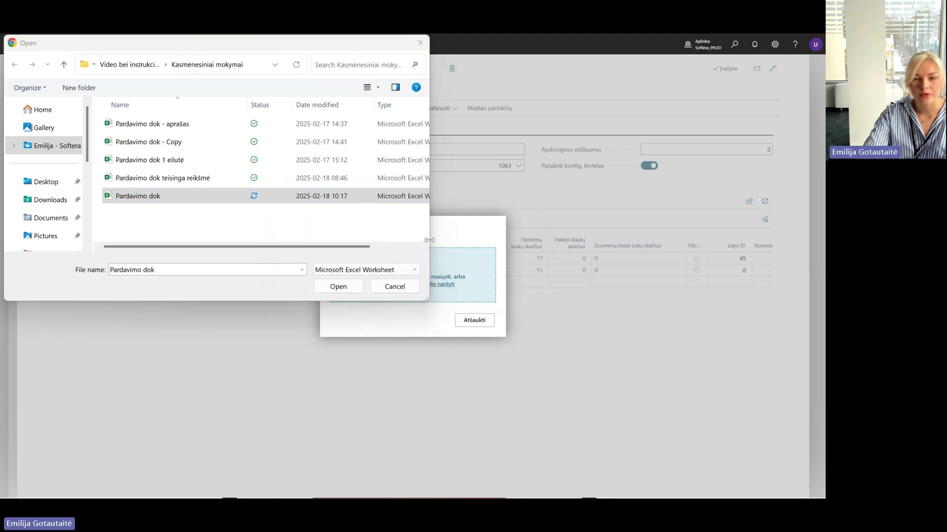
click(395, 287)
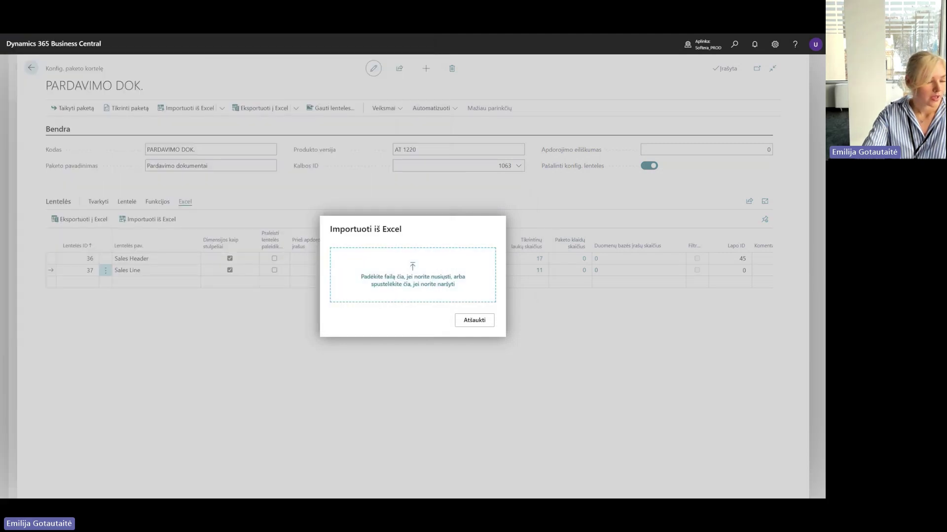
Close the Pardavimo dok workbook in Excel and import its Sales Header and Sales Line data into the PARDAVIMO DOK. package.
key(alt+Tab)
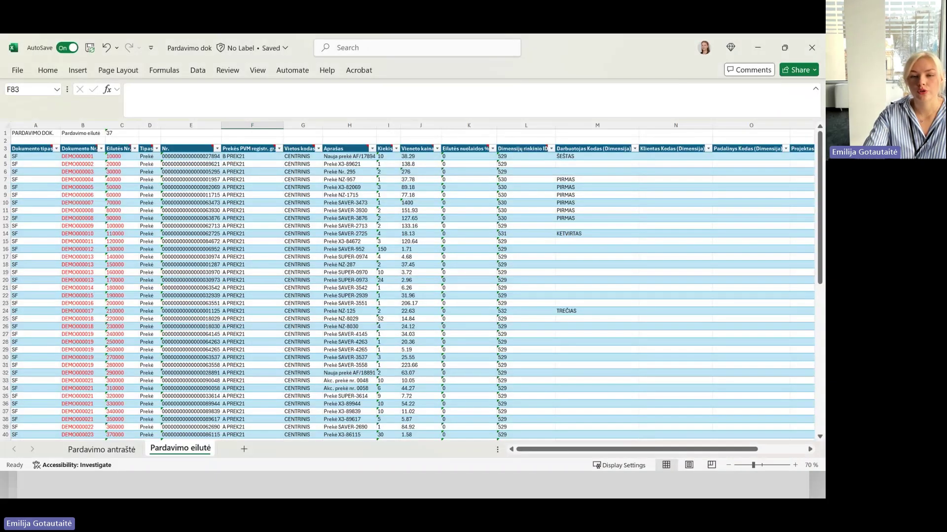
key(alt+Tab)
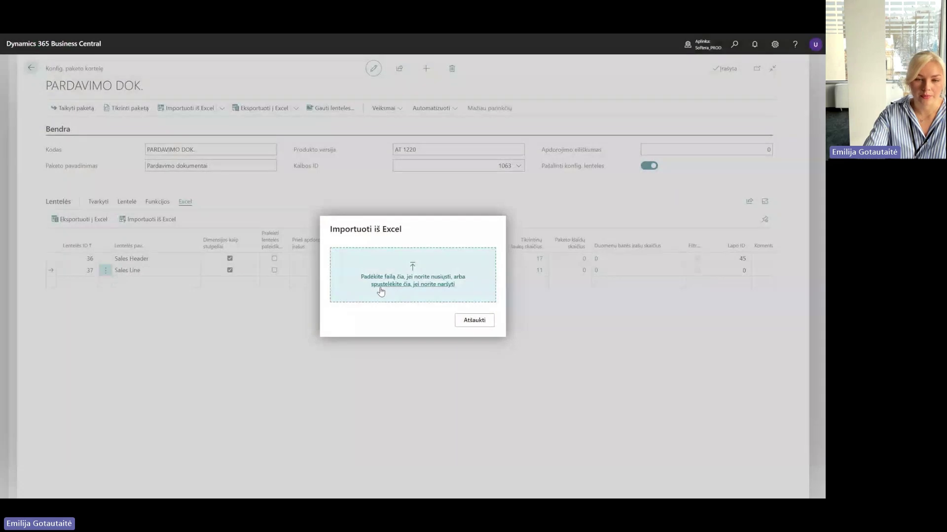
click(380, 287)
click(132, 201)
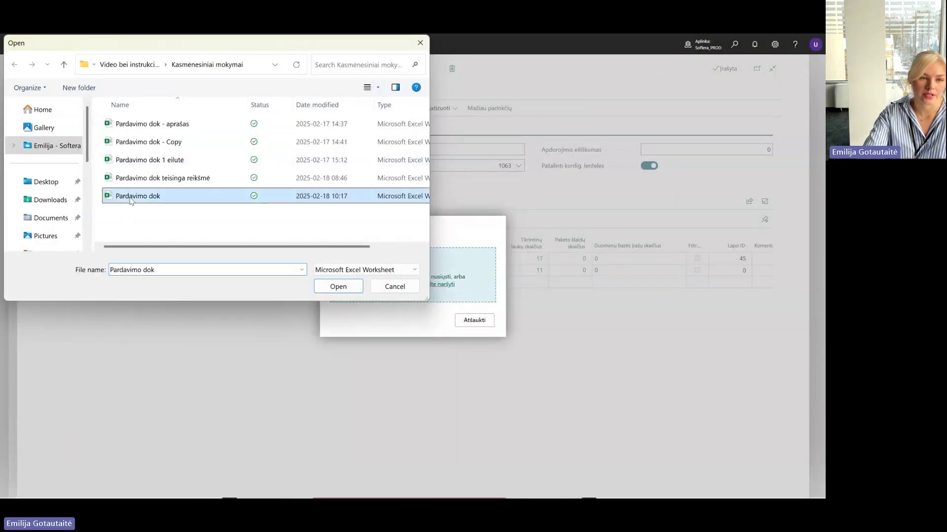
double_click(132, 202)
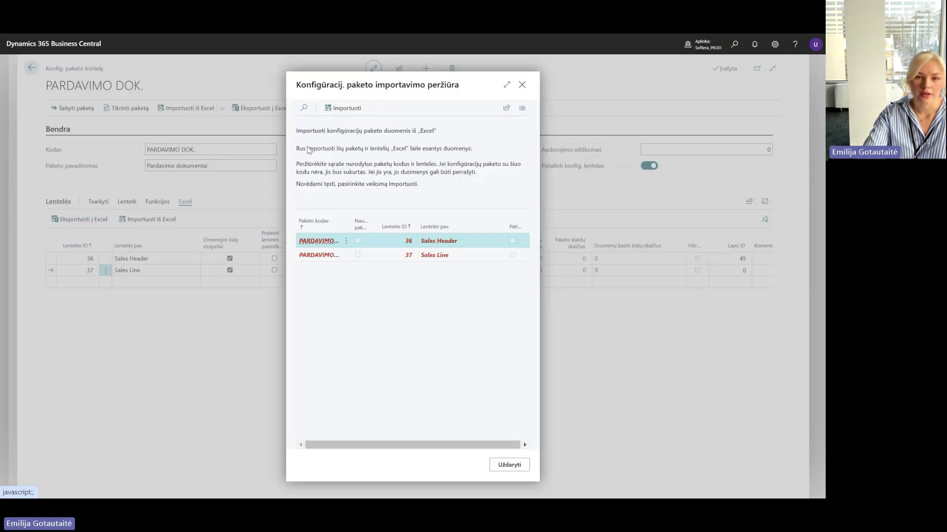
click(356, 109)
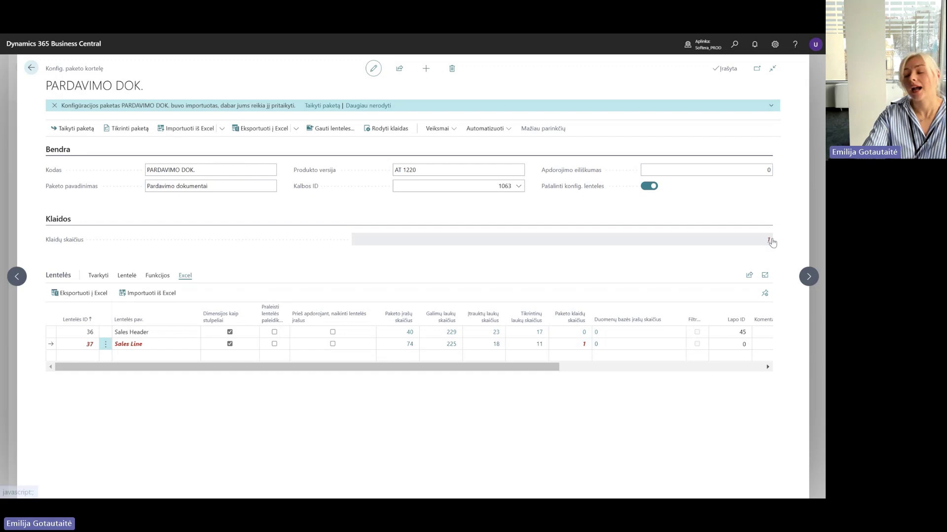
Check the package's error list and examine the imported Sales Line records through to the last document.
click(769, 241)
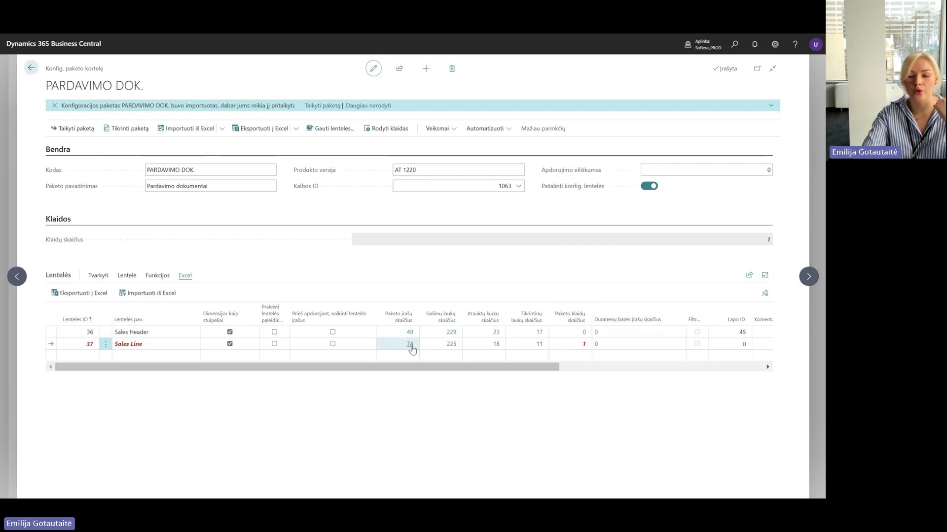
click(428, 346)
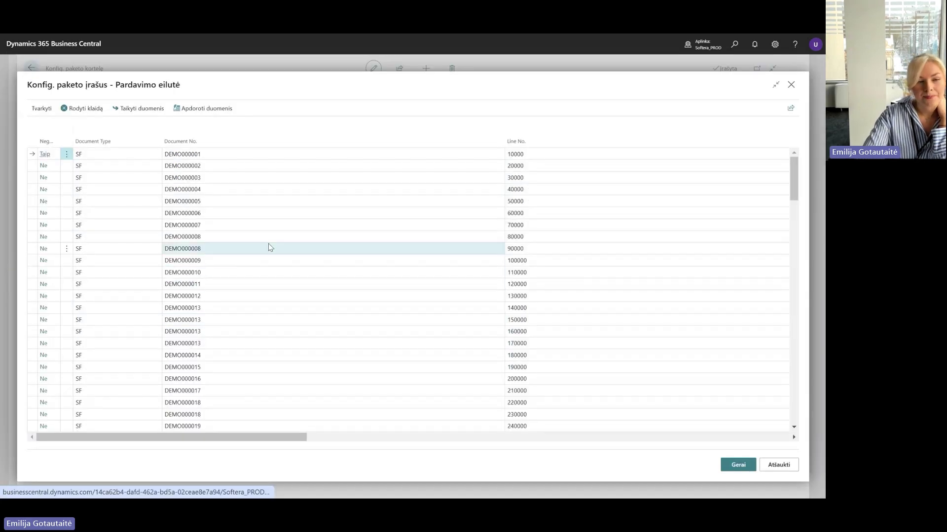
scroll(266, 244, down, 15)
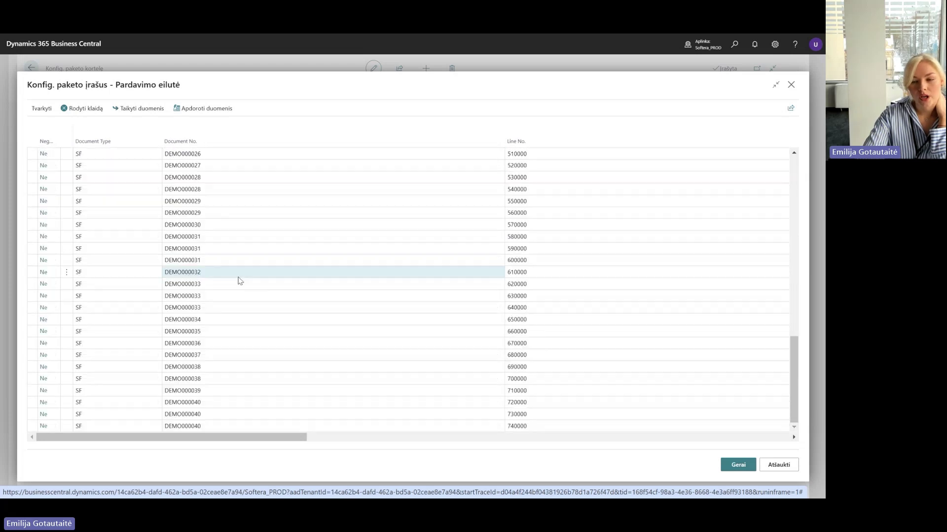
drag(168, 439, 202, 440)
click(792, 87)
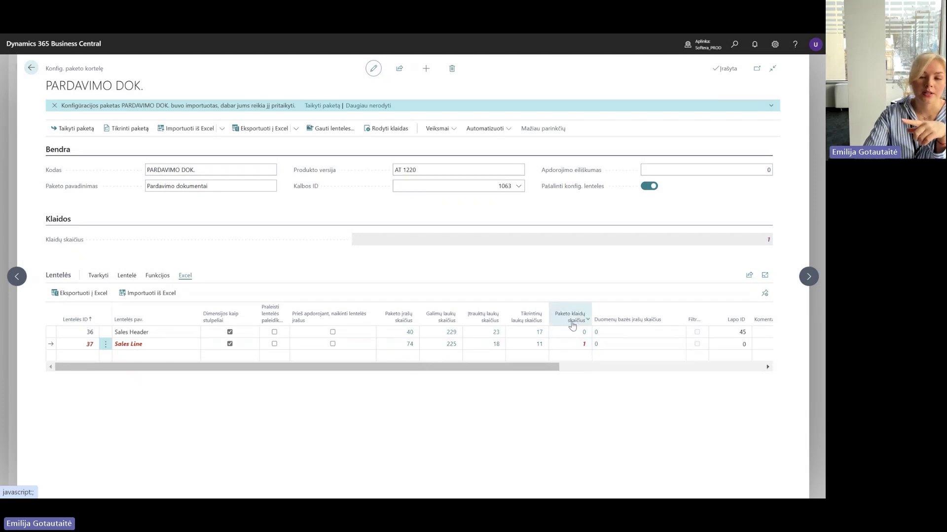
Open the faulty Sales Line package record and read the full text of its error.
click(581, 345)
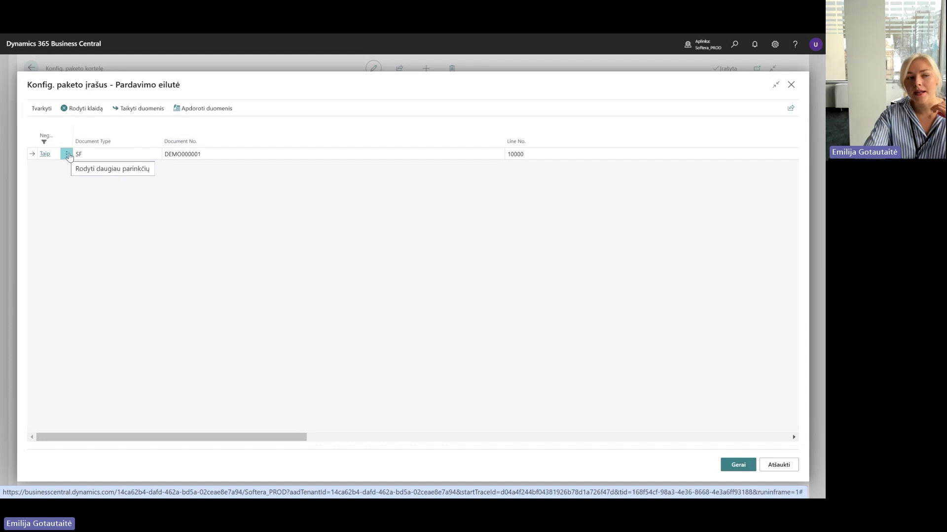
click(85, 110)
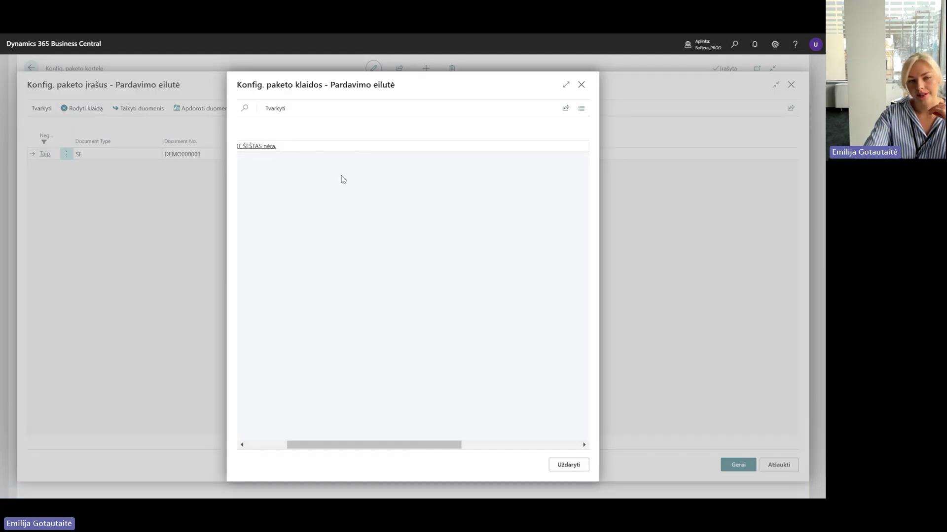
drag(306, 448, 226, 458)
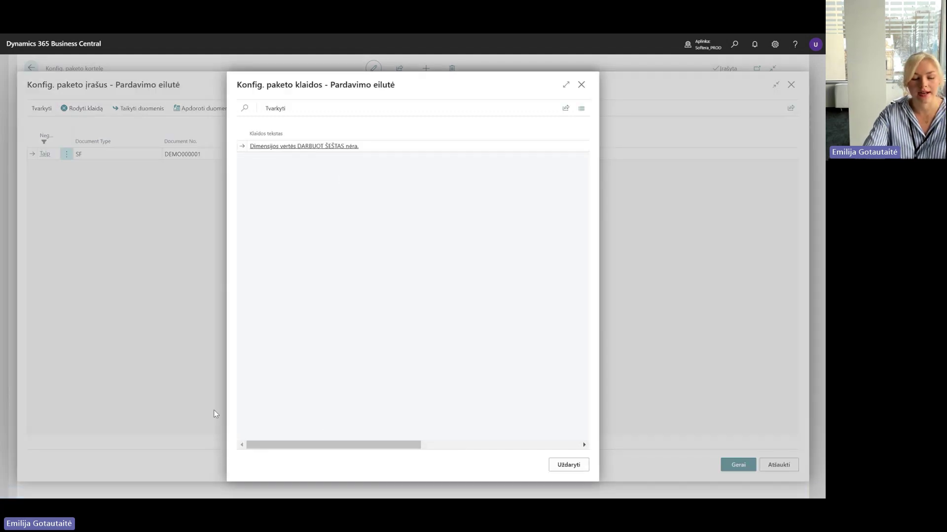
key(Escape)
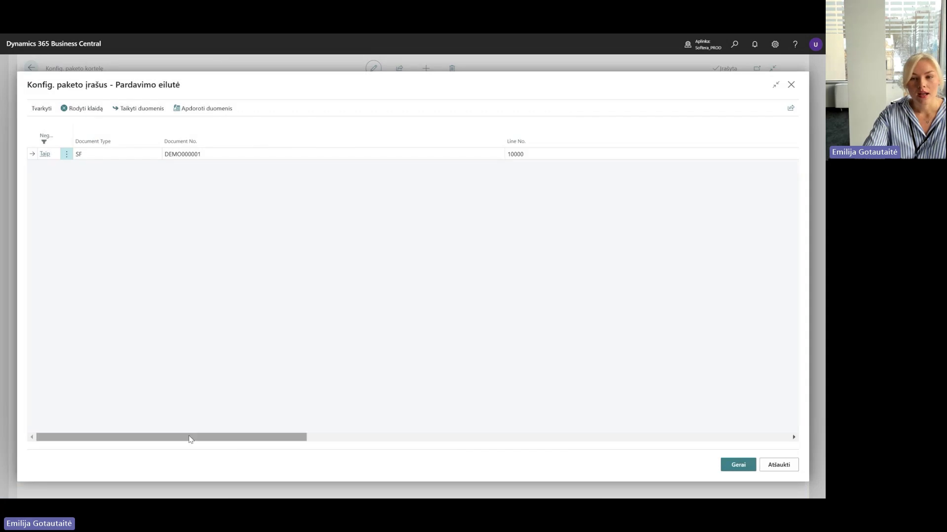
Set the DARBUOT dimension of the faulty Sales Line package record to PENKTAS and close the record window.
drag(196, 427, 584, 410)
click(548, 154)
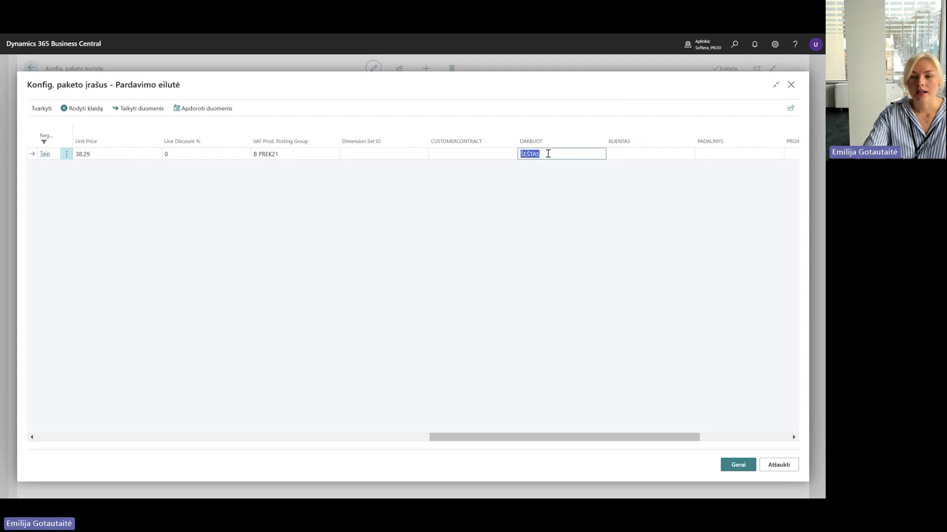
text(P)
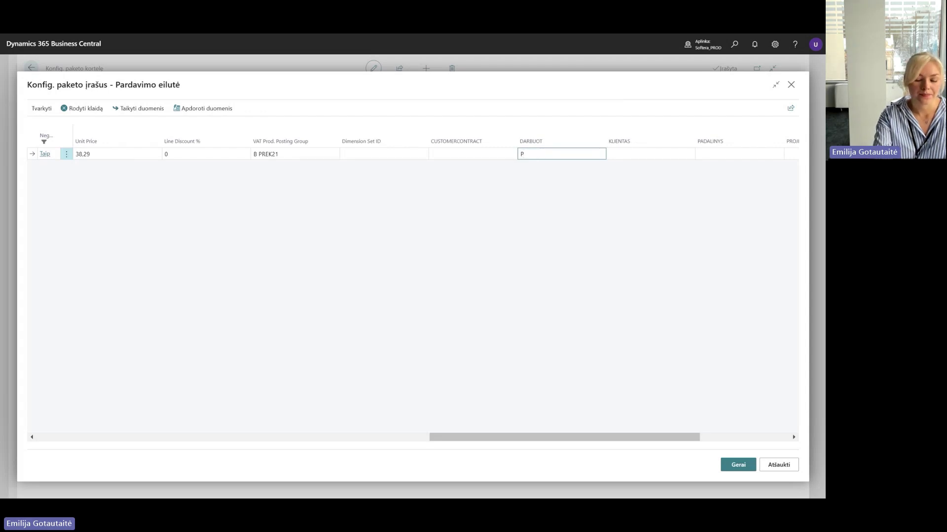
text(ENKTAS)
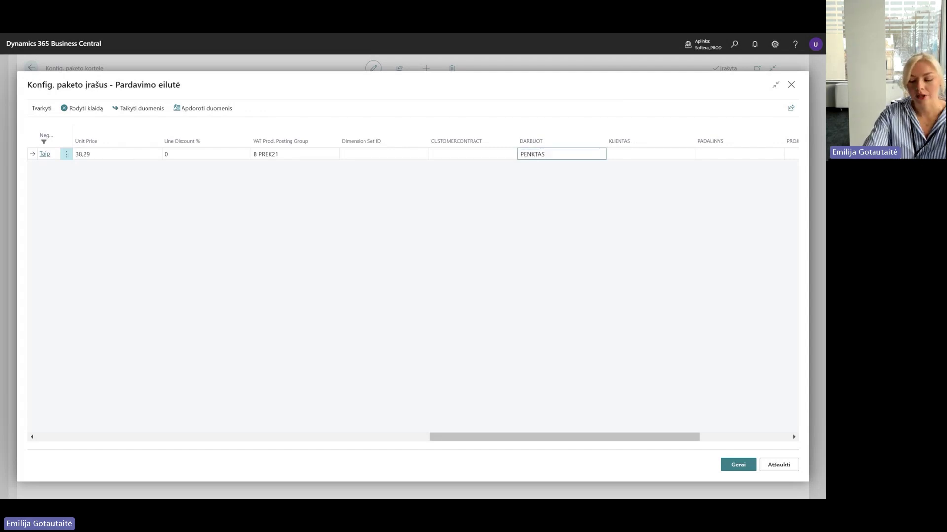
click(477, 156)
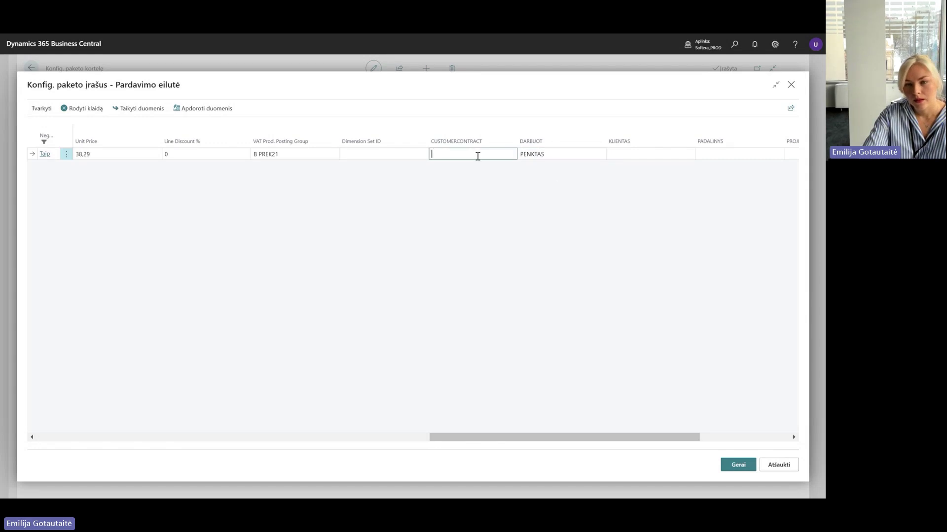
click(531, 155)
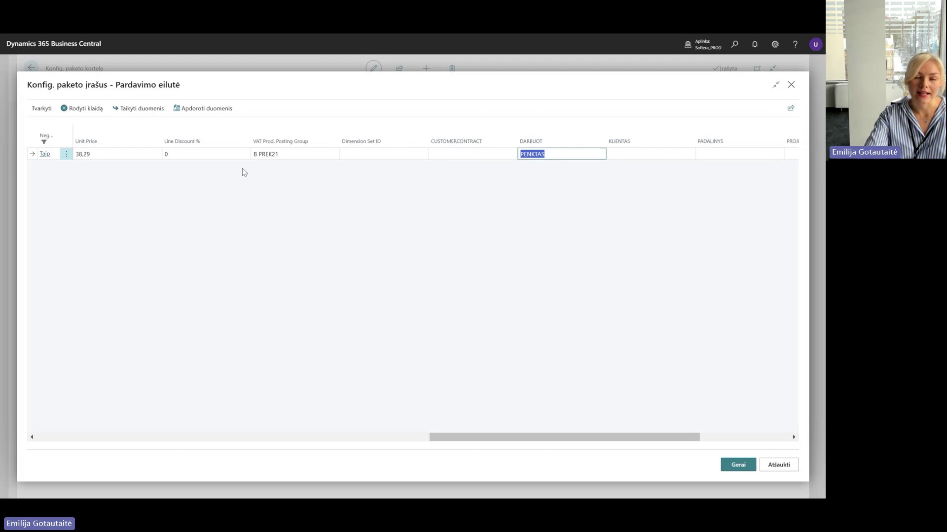
click(791, 107)
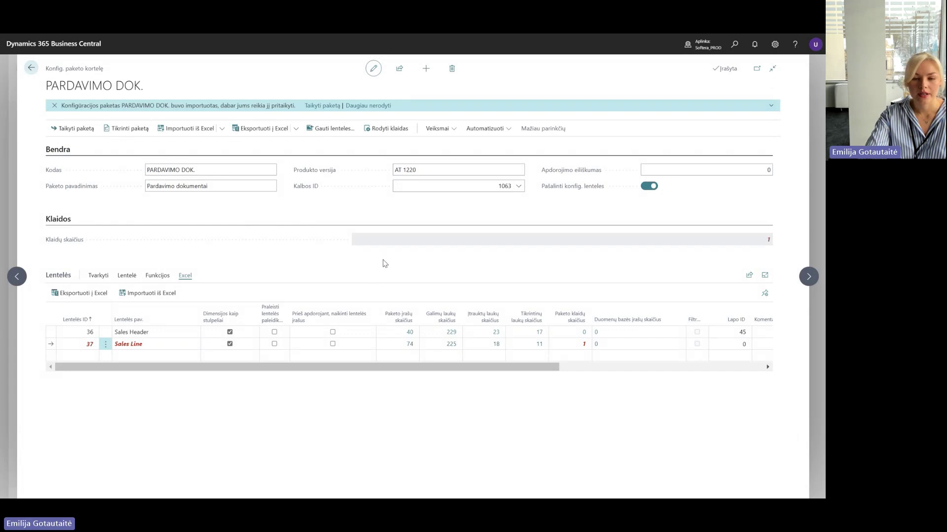
Apply the package data of the Sales Header table alone to the database.
click(181, 333)
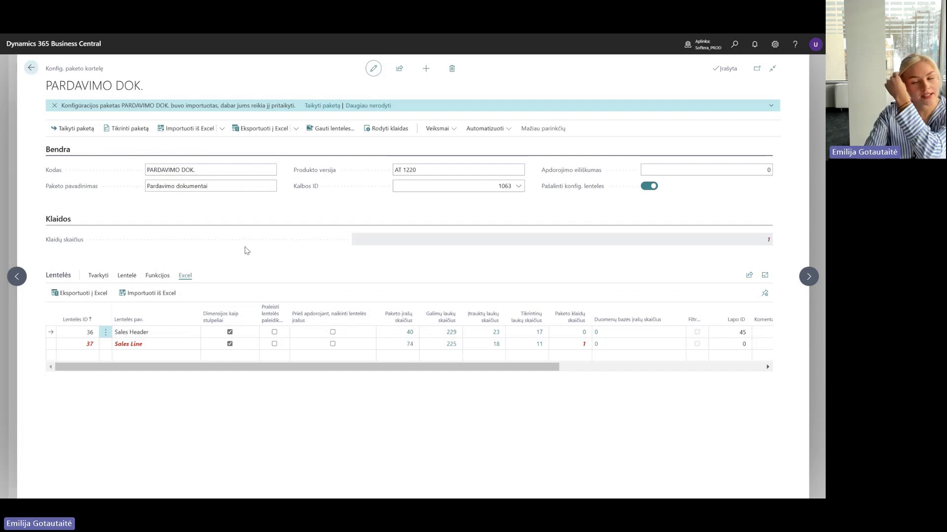
click(158, 276)
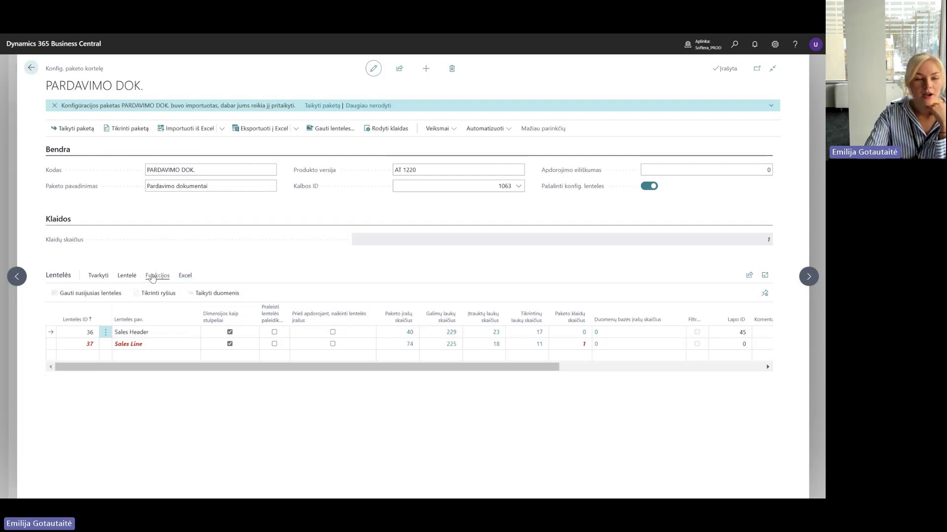
click(218, 293)
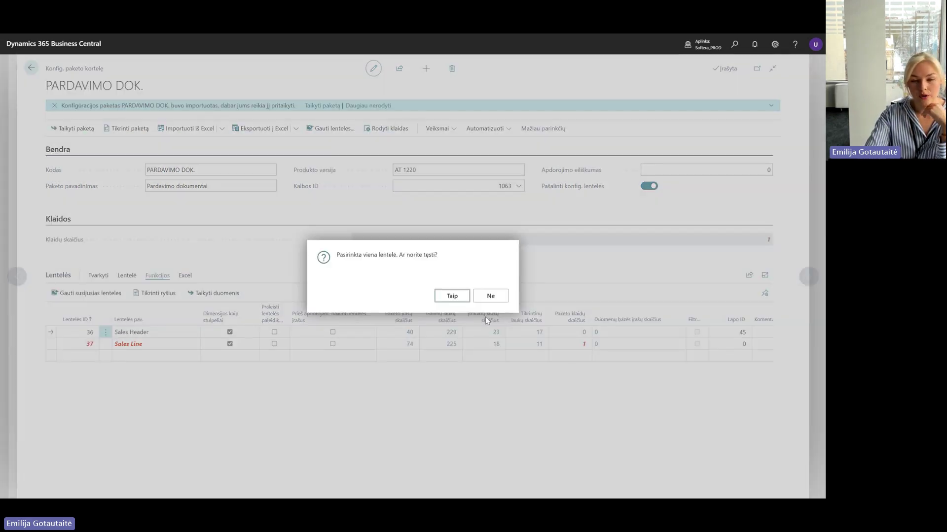
click(450, 298)
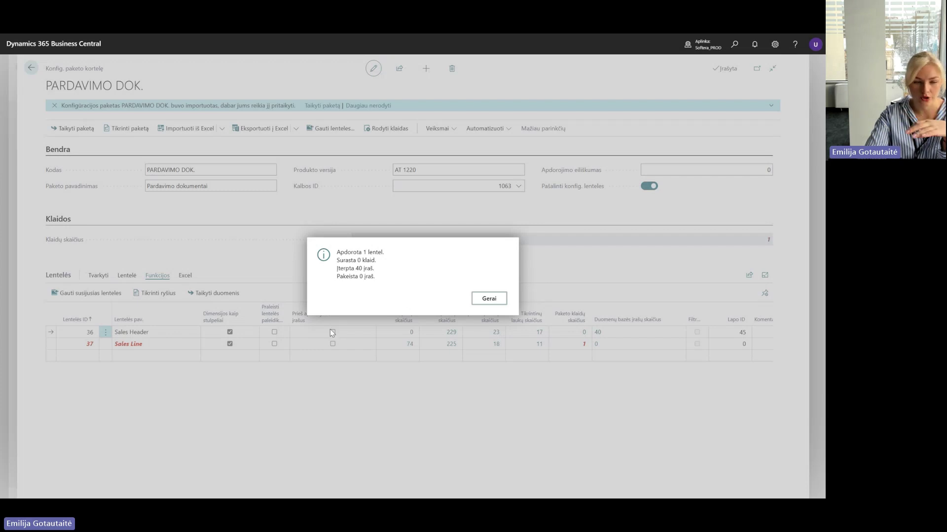
click(486, 298)
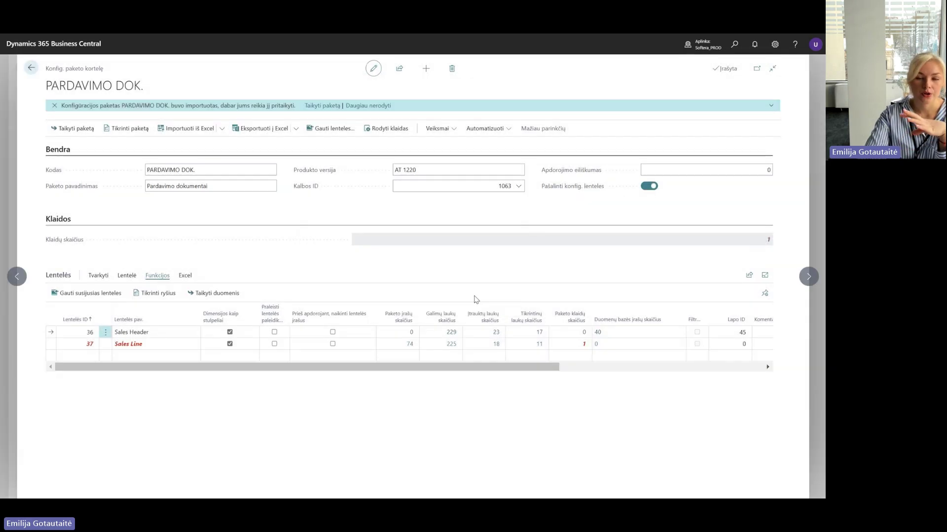
Search for the sales invoices page with "pard sf" and open the Pardavimo SF list.
click(735, 44)
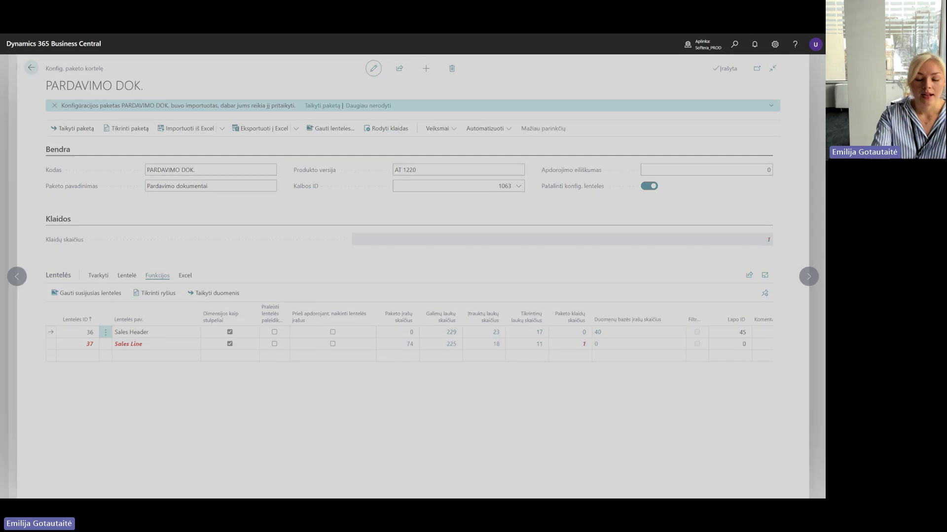
text(pl)
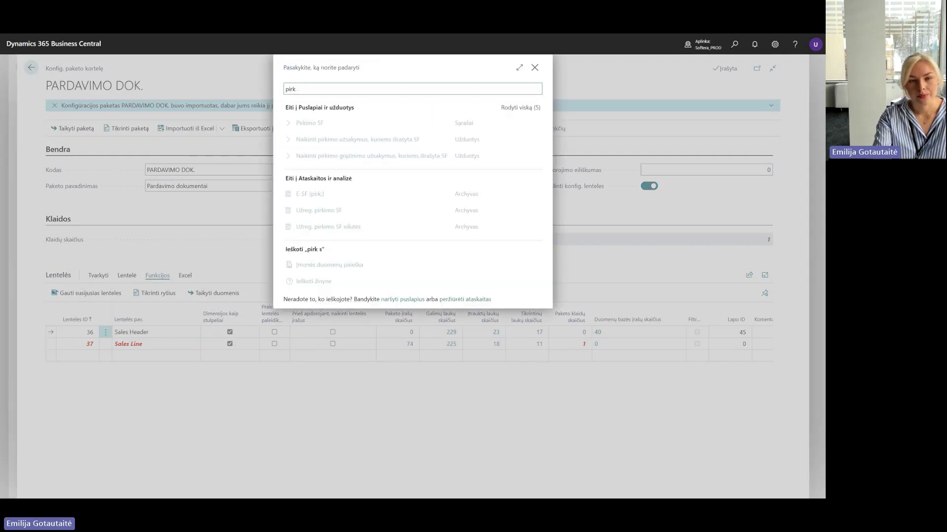
key(BackSpace)
key(BackSpace)
key(BackSpace)
key(BackSpace)
key(BackSpace)
key(BackSpace)
key(BackSpace)
text(pard sf)
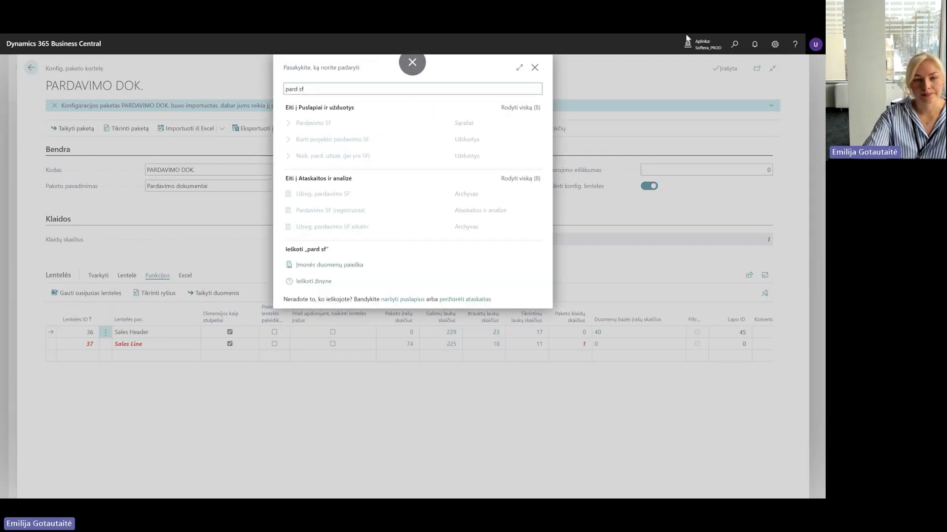
key(Return)
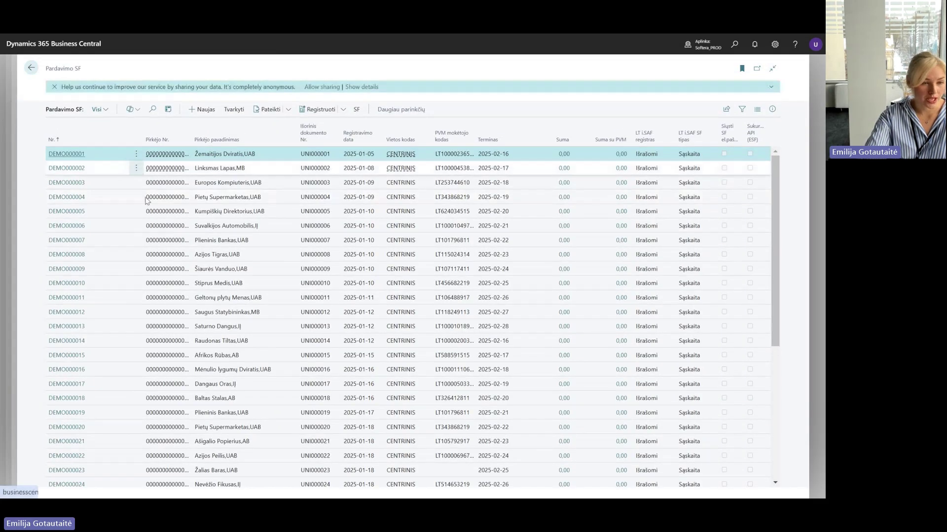
Look through the imported sales invoices, examine the first invoice's lines and header details, and return to the PARDAVIMO DOK. package.
scroll(120, 243, down, 5)
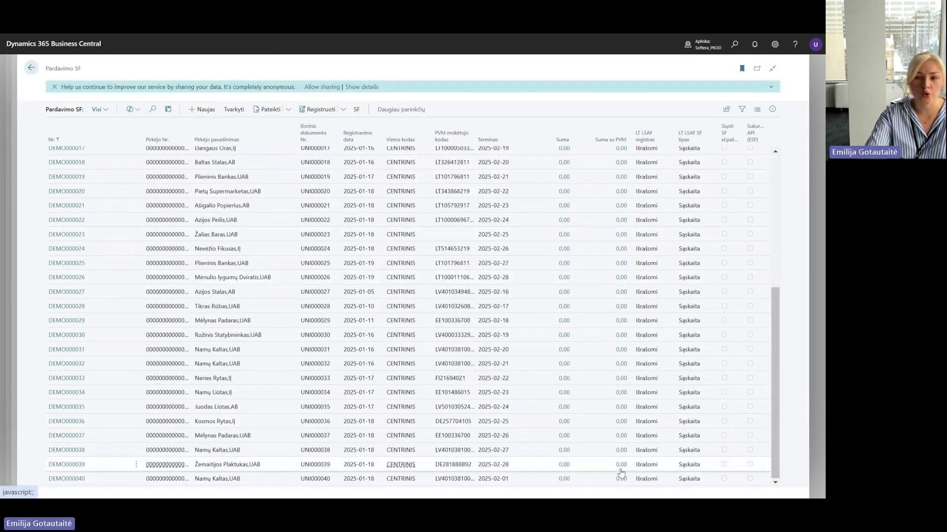
scroll(551, 399, up, 5)
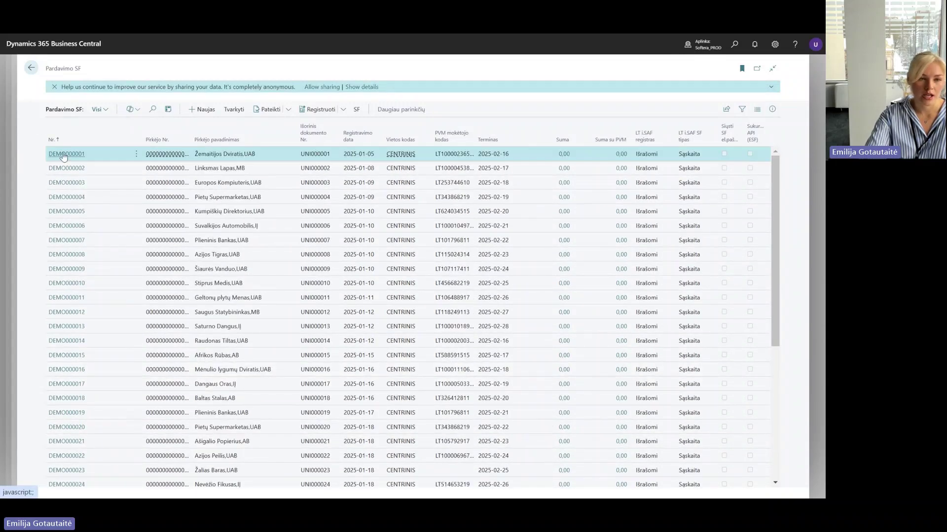
click(61, 154)
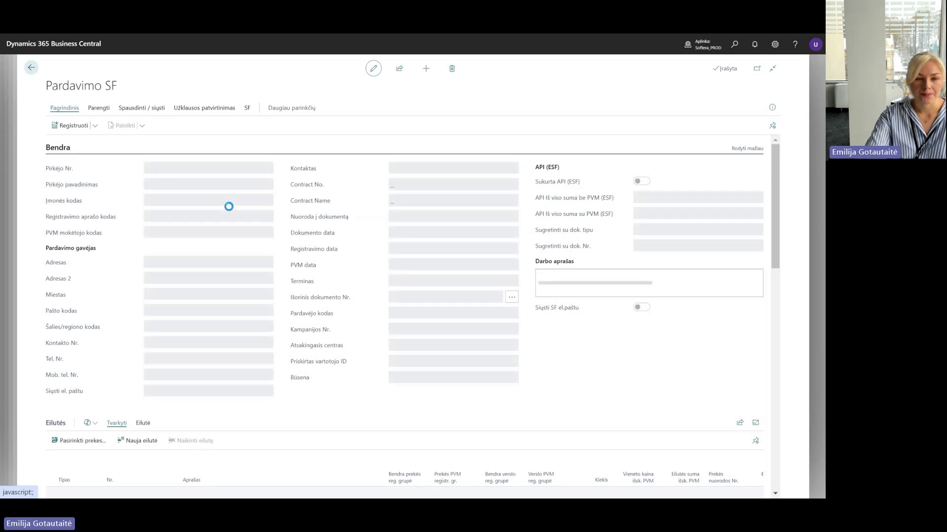
scroll(296, 209, down, 6)
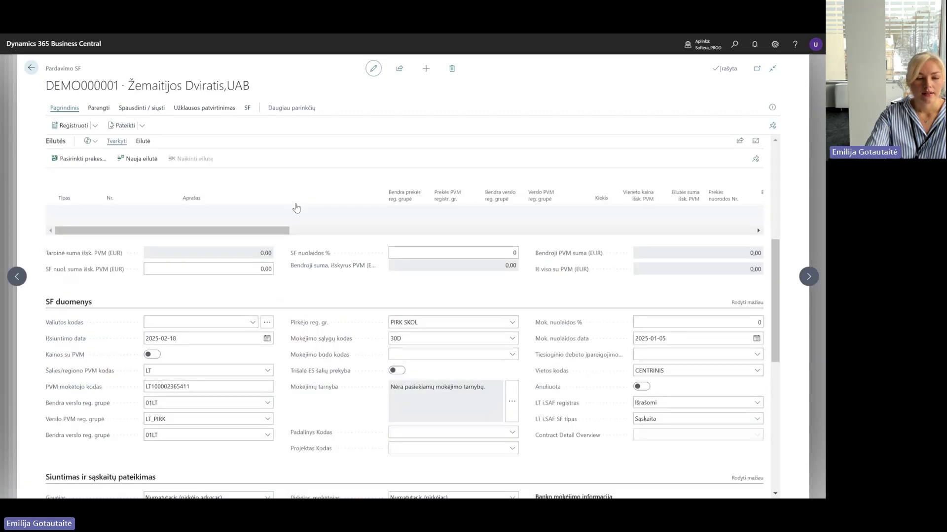
scroll(301, 266, up, 3)
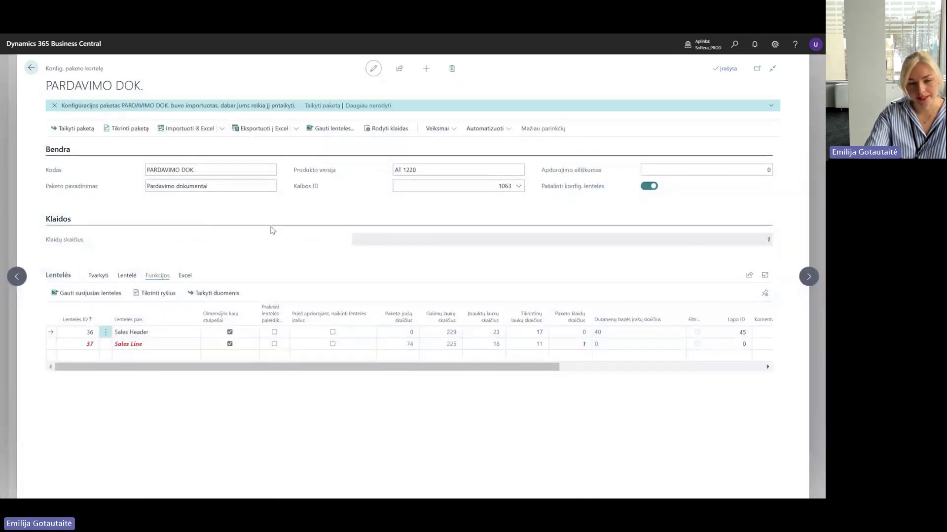
Reopen the faulty Sales Line package record, clear its DARBUOT dimension value and confirm the record window.
click(173, 345)
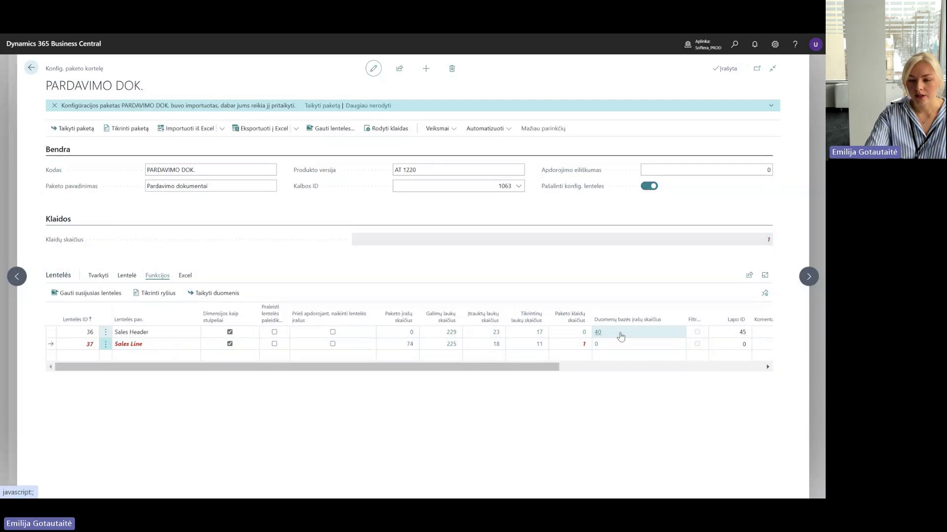
click(768, 242)
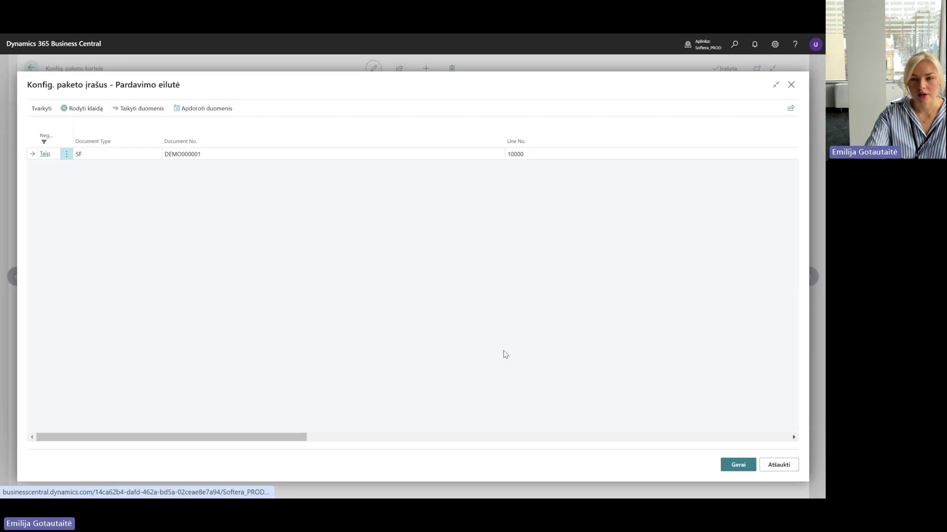
drag(254, 438, 649, 447)
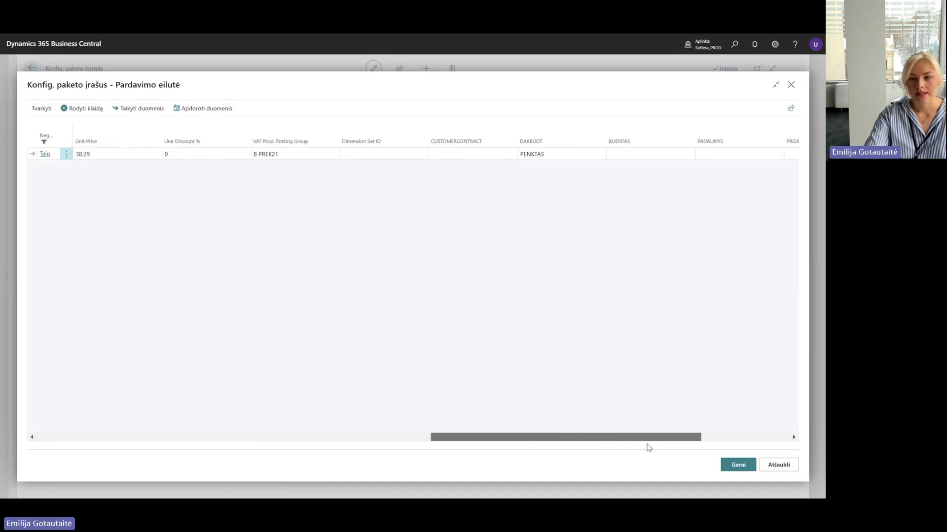
click(572, 155)
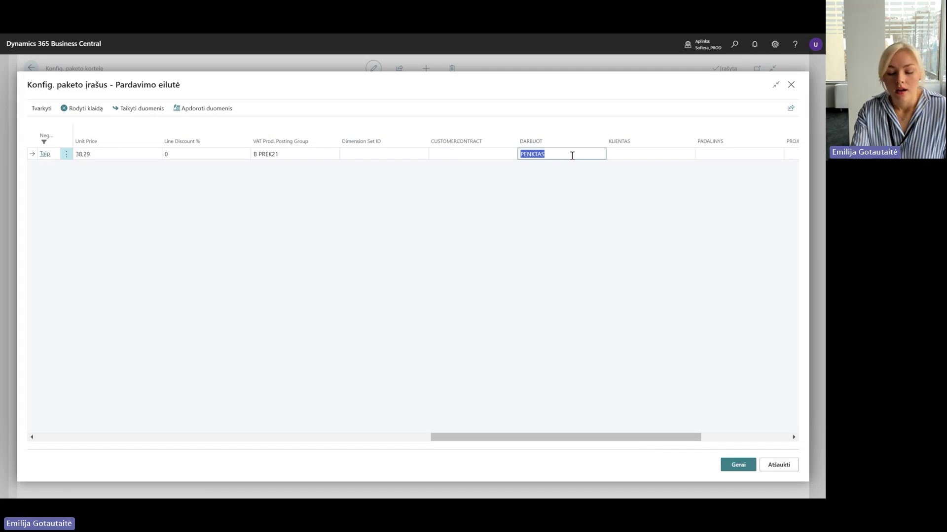
key(BackSpace)
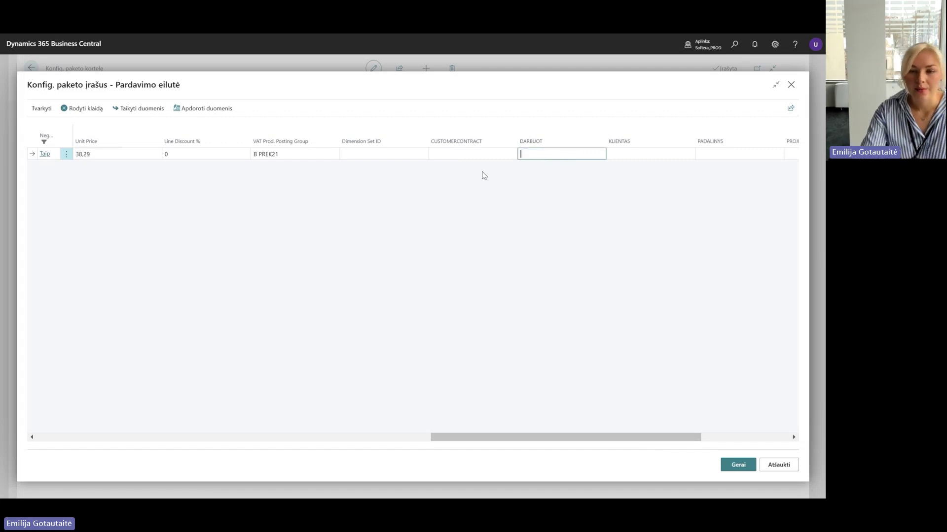
click(460, 153)
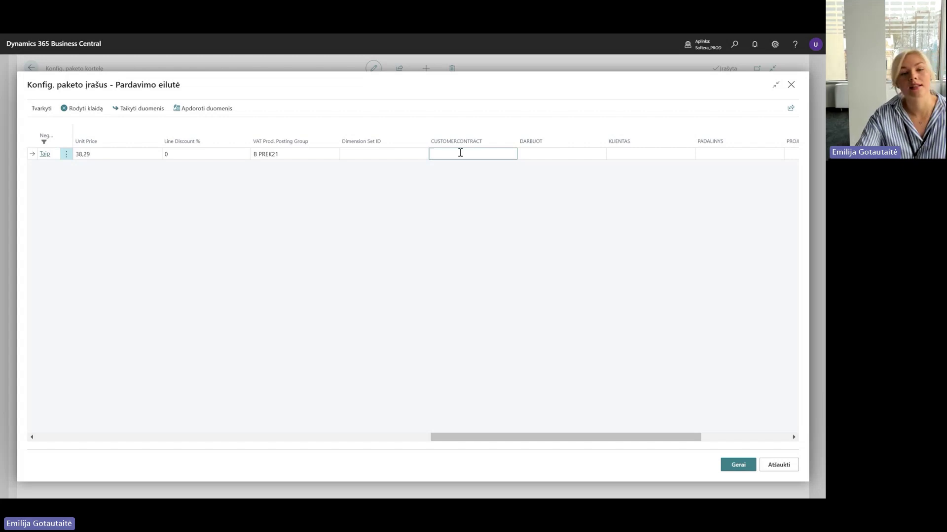
click(346, 205)
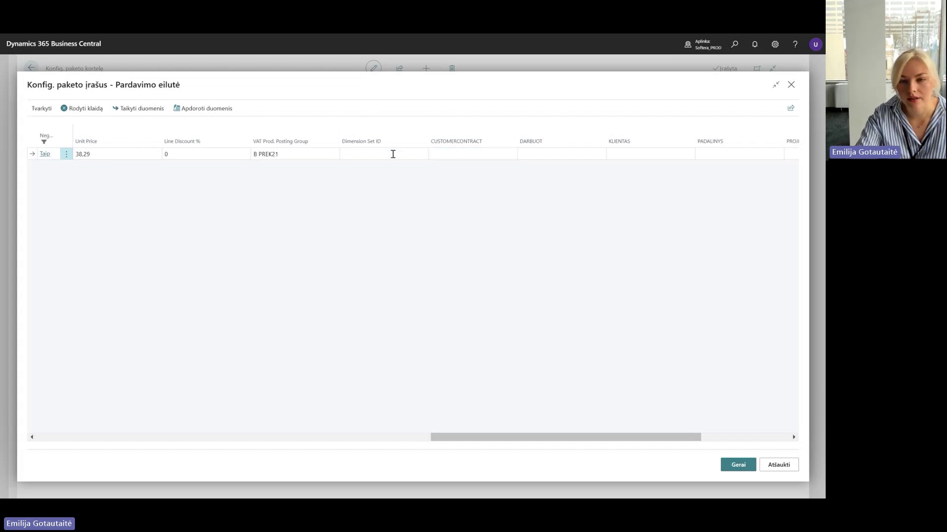
click(393, 154)
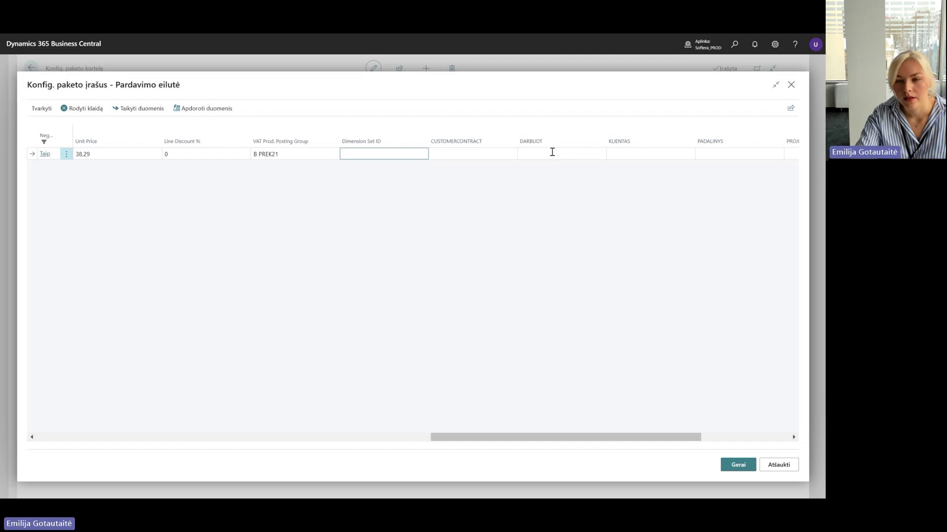
click(742, 465)
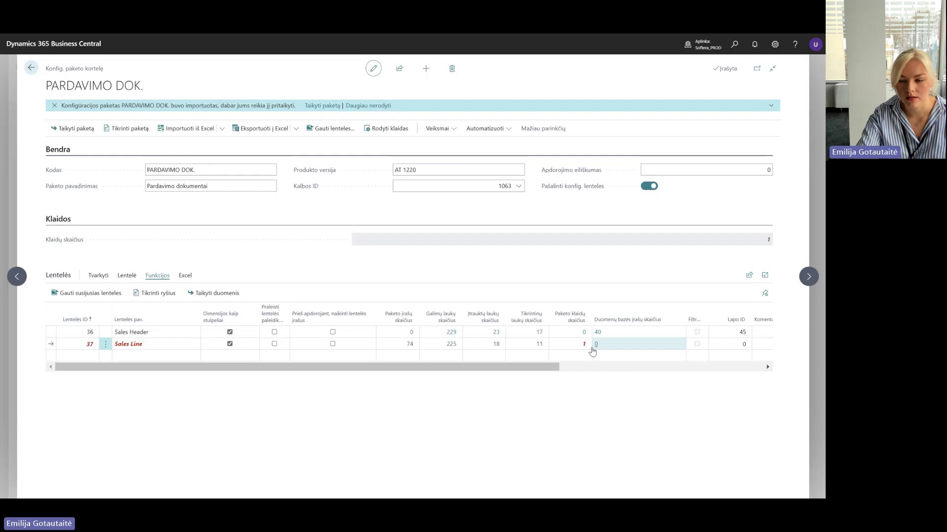
Recheck the error text of the faulty Sales Line record and return to the package card.
click(592, 349)
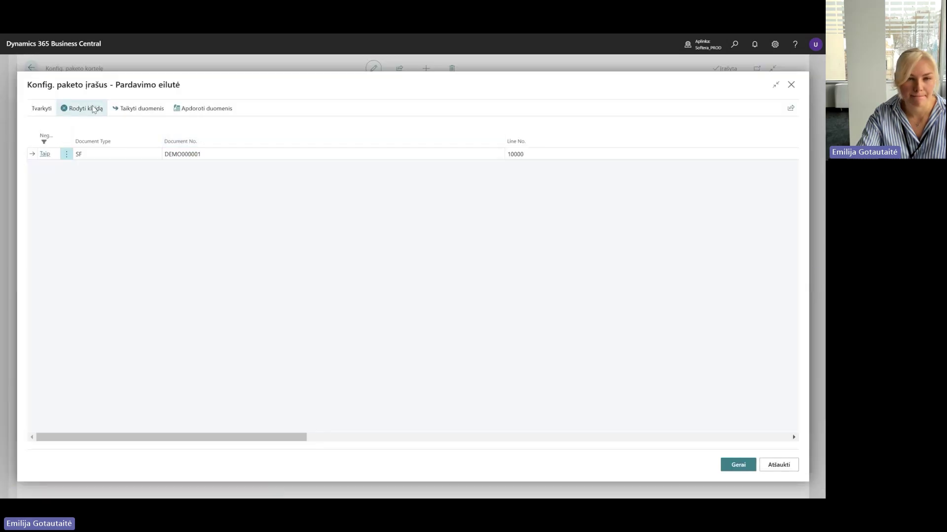
click(93, 109)
drag(307, 446, 248, 442)
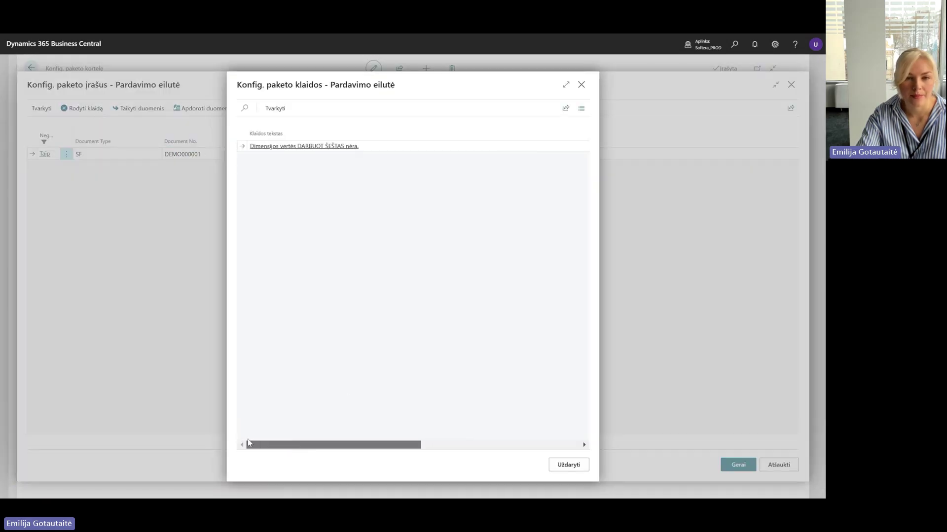
click(582, 85)
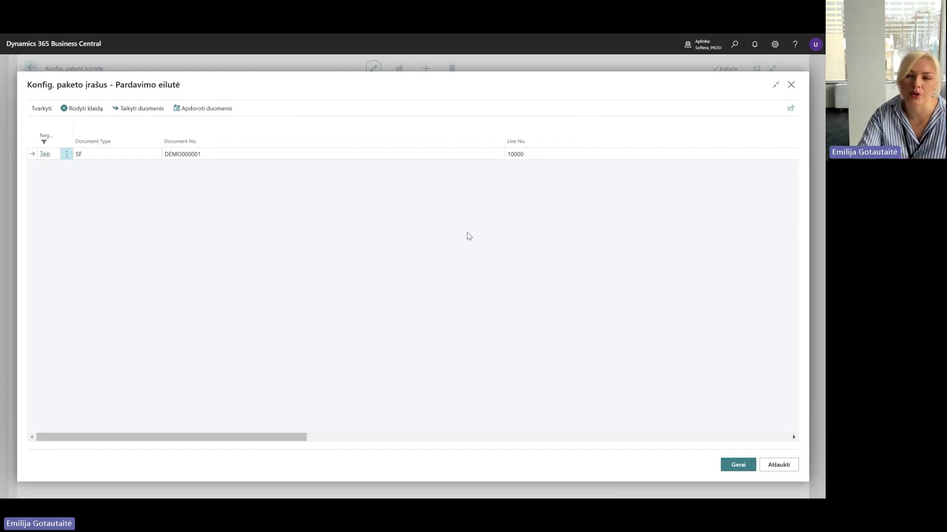
click(791, 85)
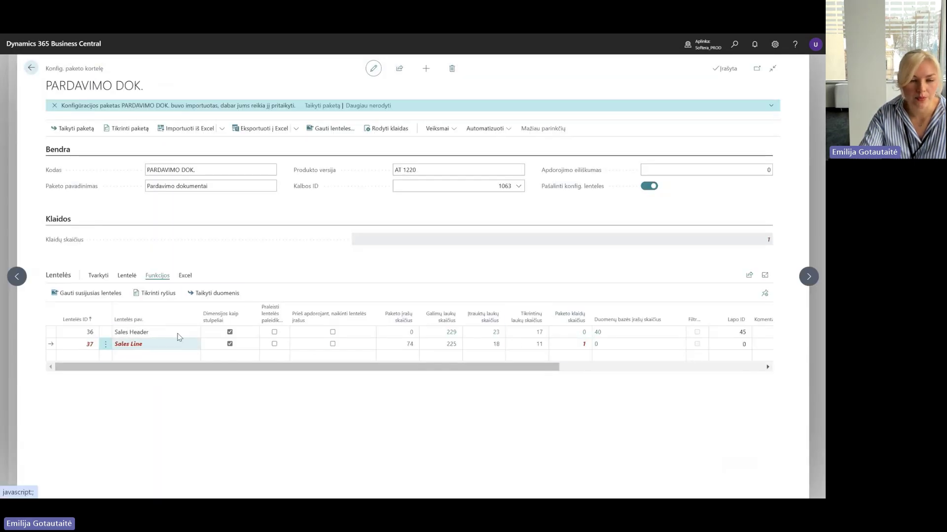
Apply the package data of the Sales Line table alone to the database.
click(209, 295)
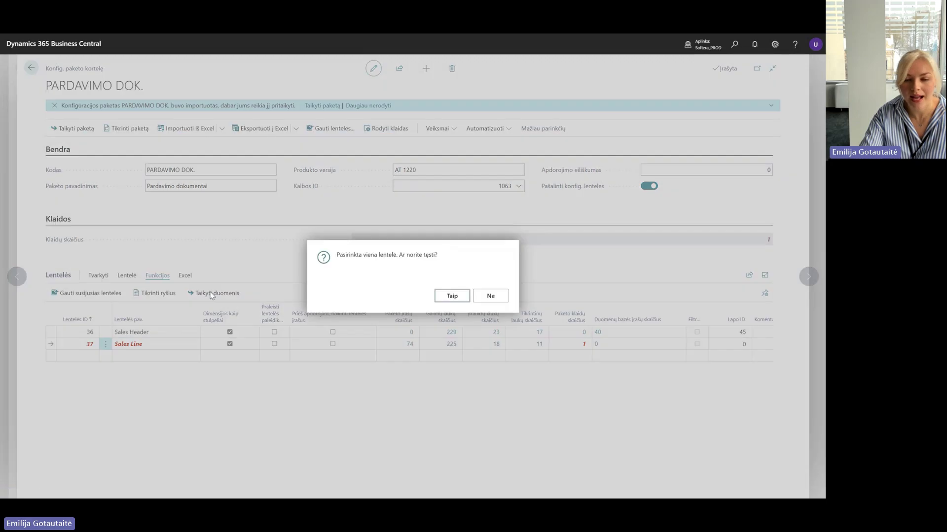
click(444, 301)
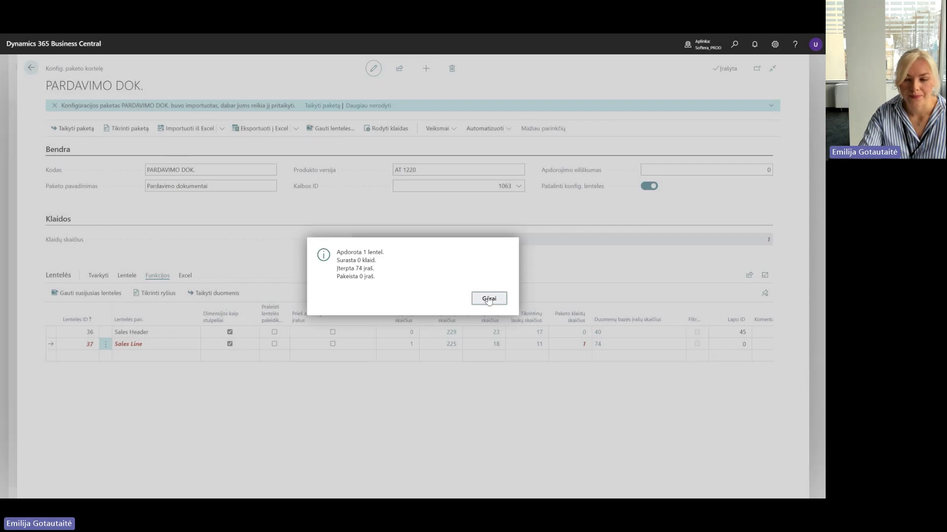
Dismiss the apply result, open the package errors from the error count and read the remaining Sales Line error text.
click(489, 299)
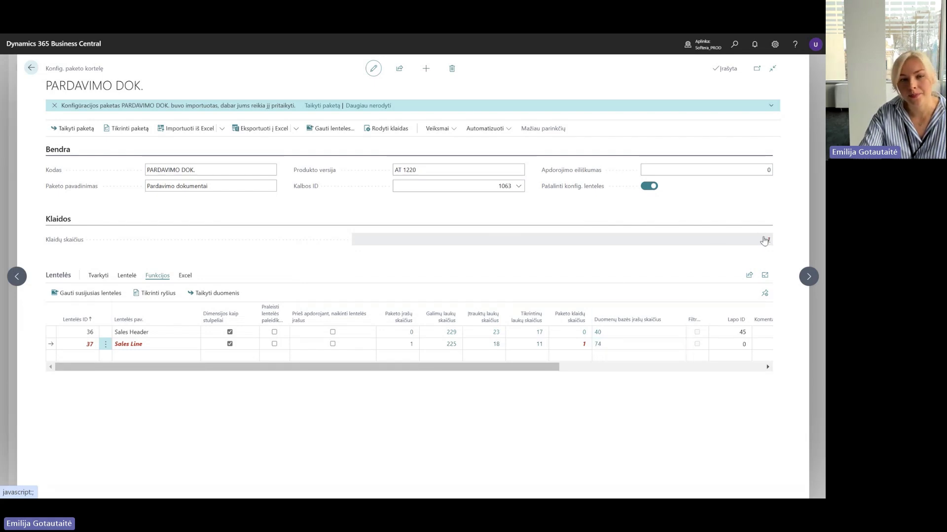
click(764, 241)
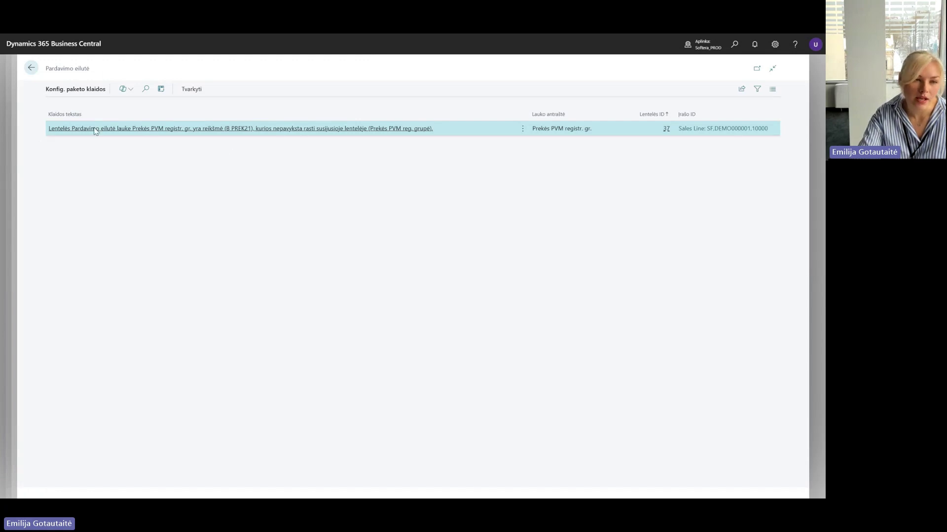
drag(49, 129, 196, 136)
click(232, 138)
double_click(241, 130)
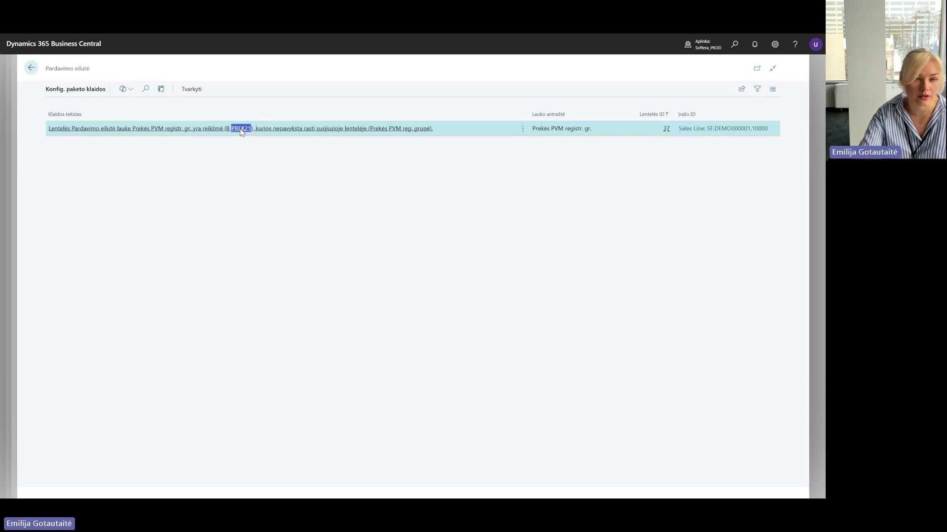
click(241, 131)
click(242, 132)
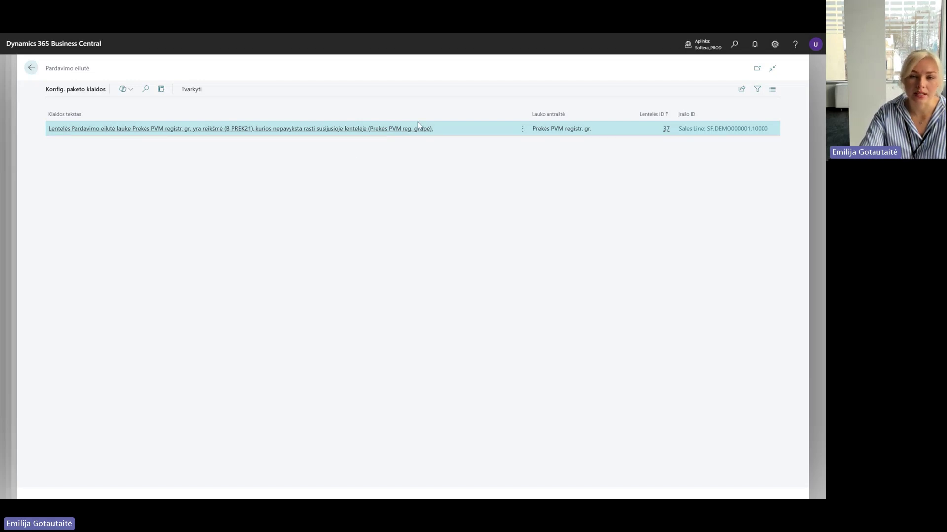
Search for "prek pvm reg gr", check the codes in the Prekės PVM reg. gr. list and return to the package card.
click(734, 44)
text(p)
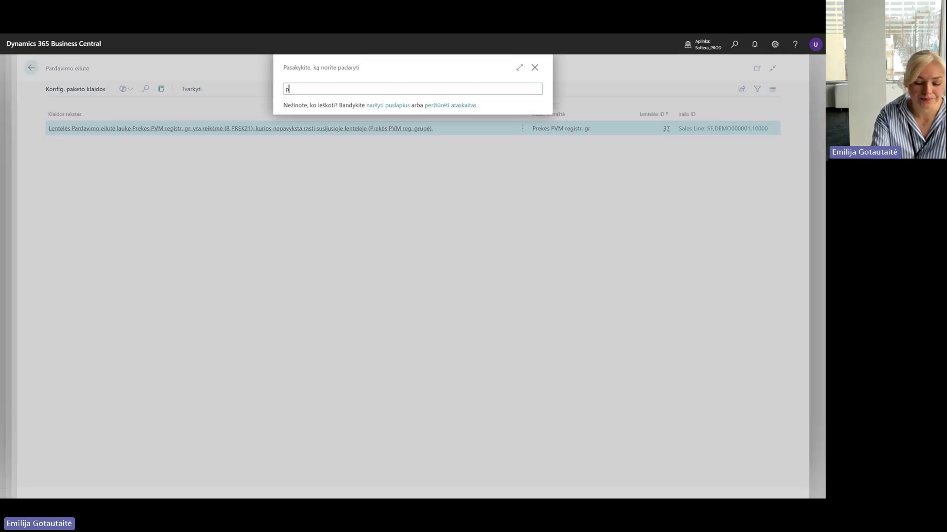
text(rek pvm reg)
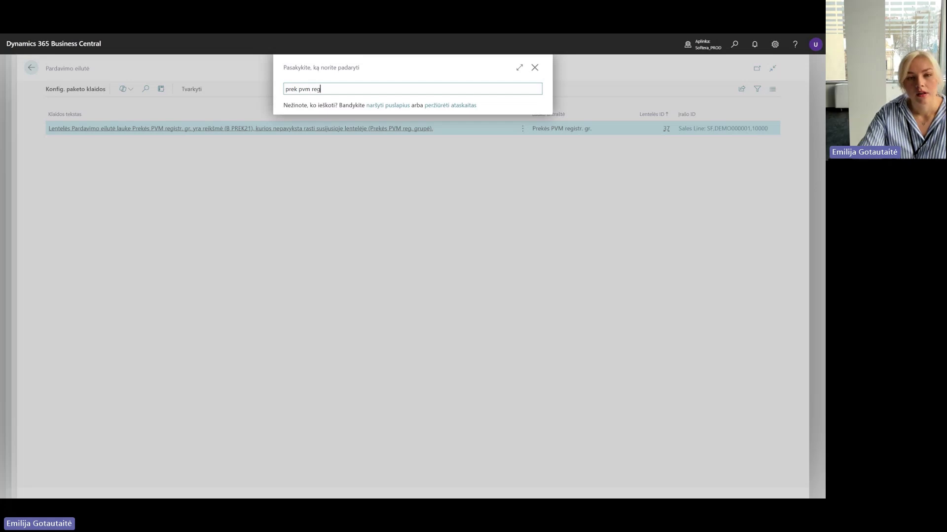
text( gr)
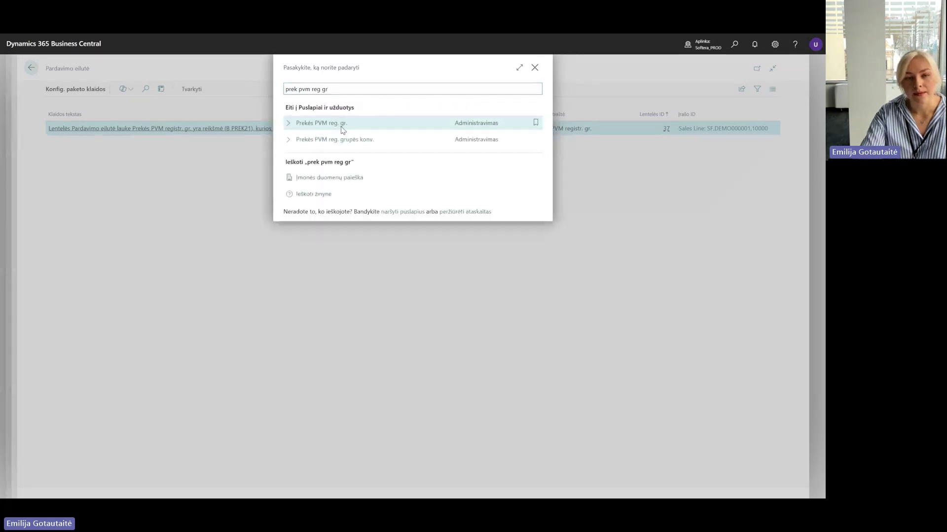
click(340, 127)
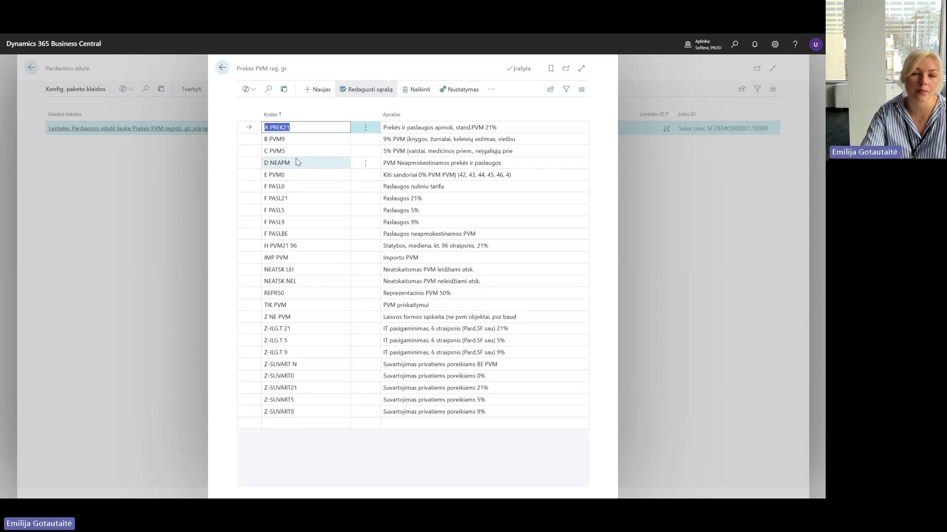
click(303, 139)
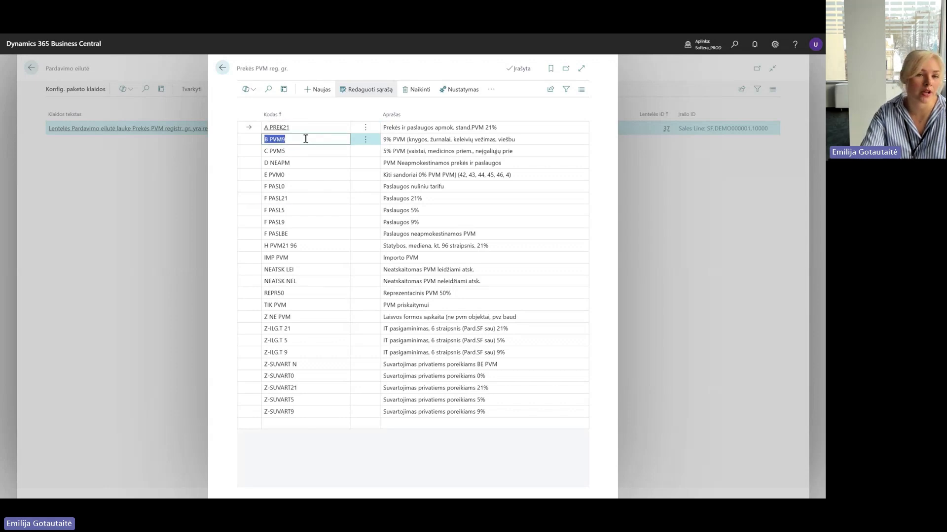
click(224, 67)
key(Escape)
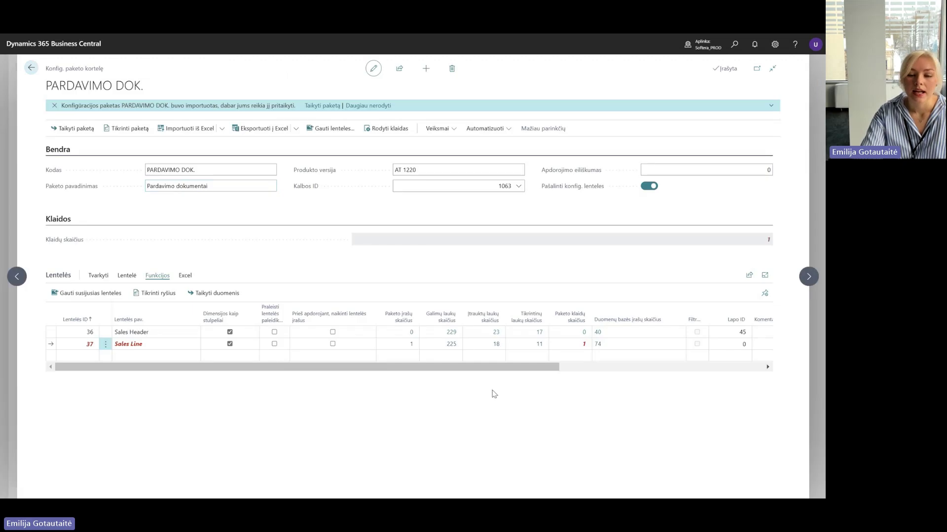
Try to set the faulty Sales Line record's VAT Prod. Posting Group to A PREK21, then discard the entry and close the record window.
click(584, 345)
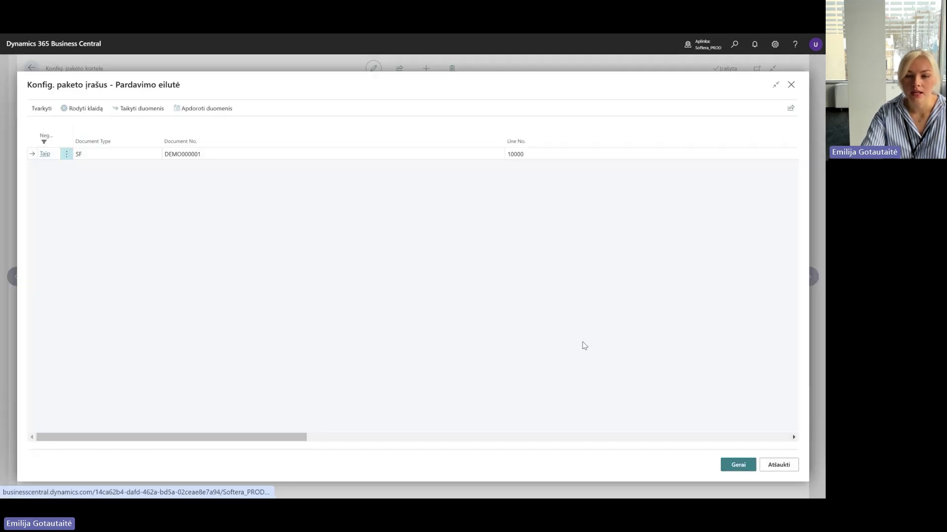
drag(205, 437, 409, 424)
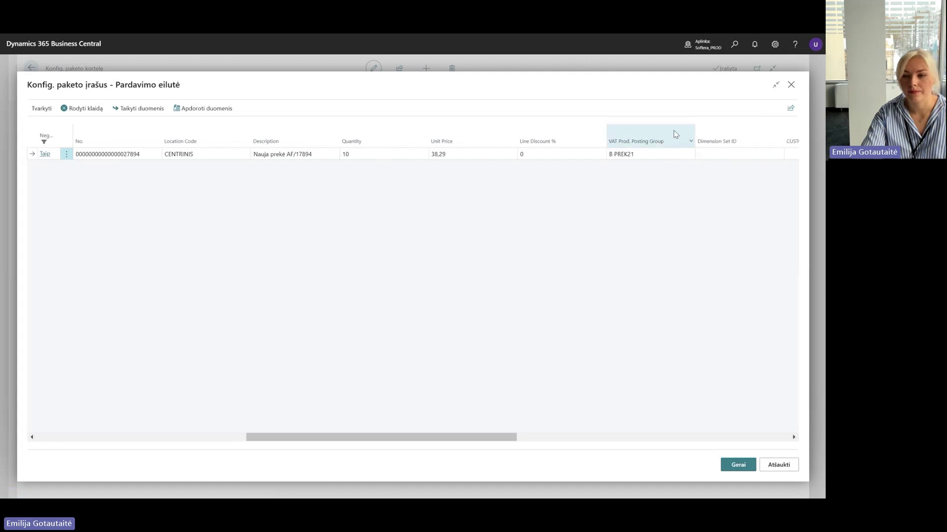
click(653, 156)
text(A PREK21)
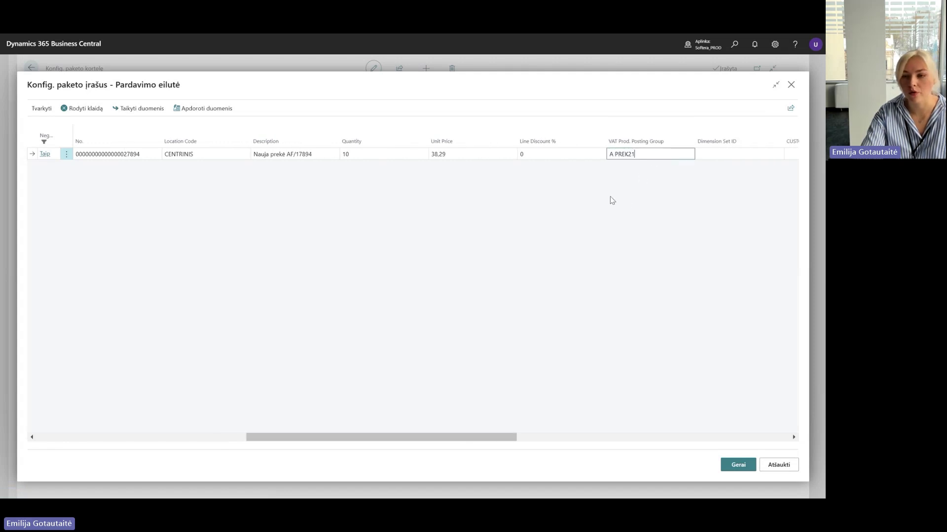
click(579, 153)
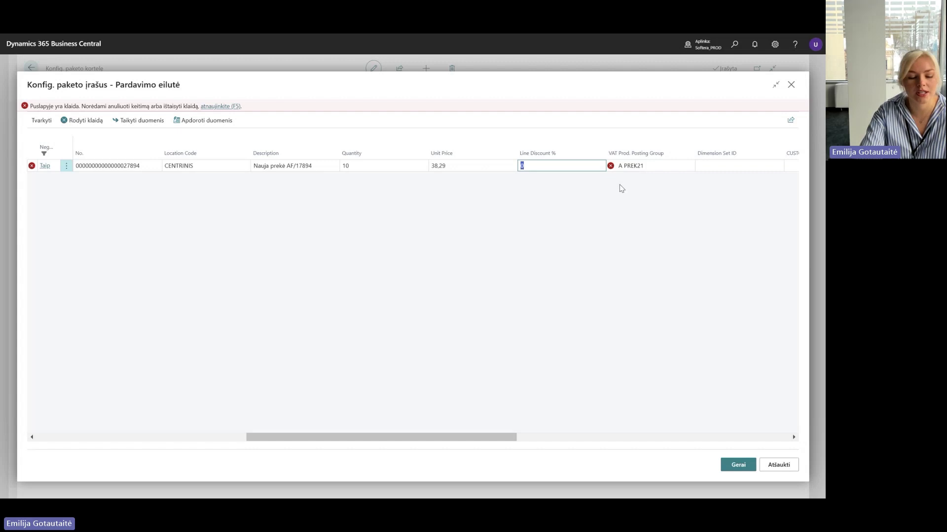
mouse_move(611, 170)
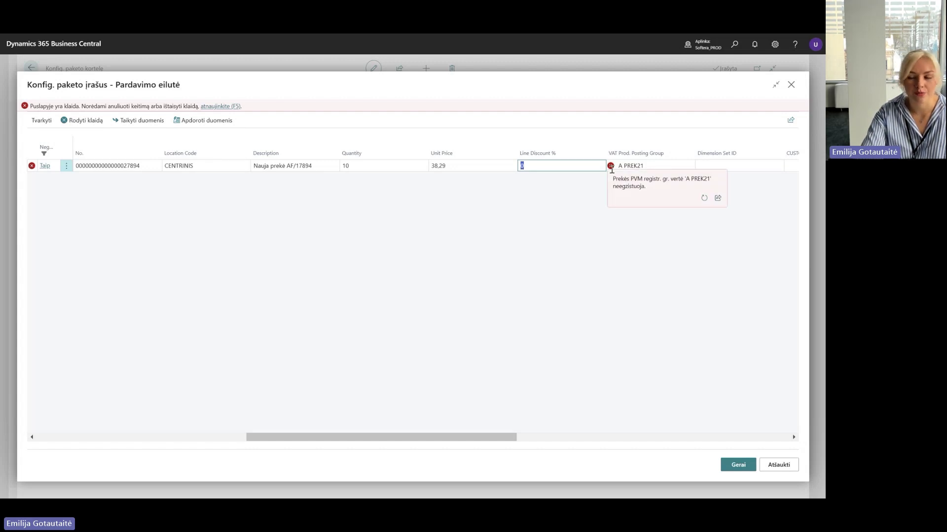
click(702, 199)
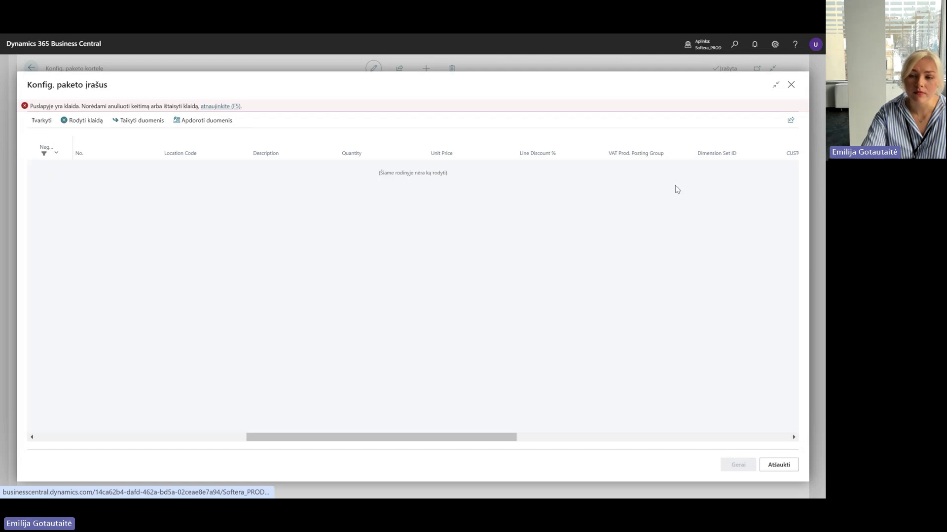
click(792, 86)
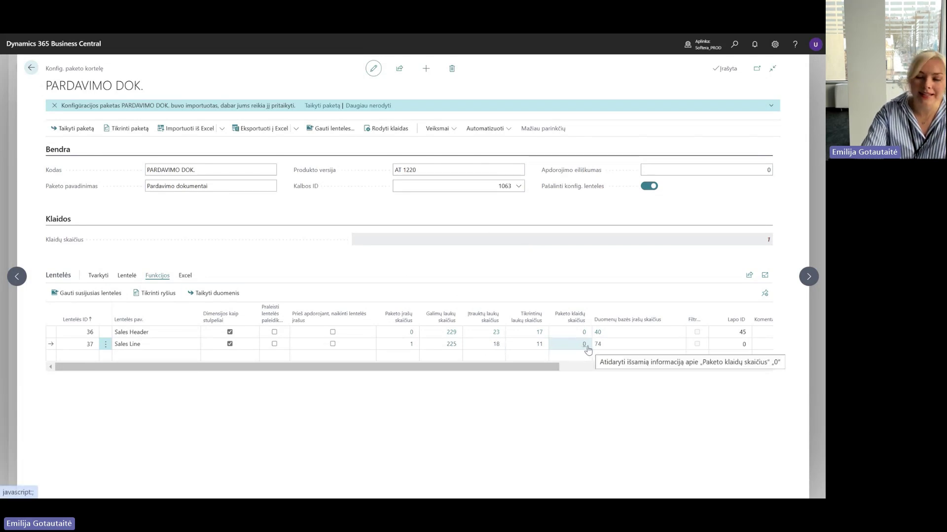
Inspect the VAT Prod. Posting Group of the Sales Line package record and close the records window.
click(409, 347)
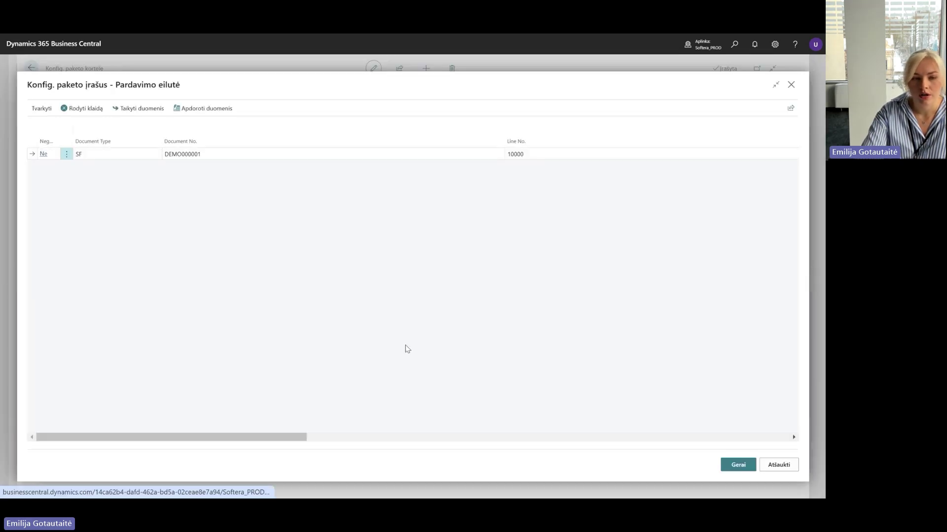
key(Escape)
click(412, 346)
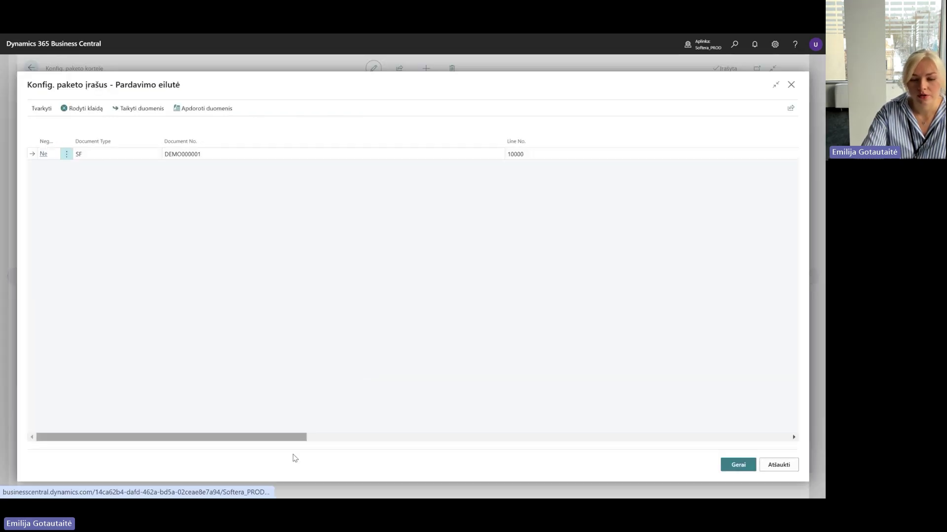
drag(287, 437, 449, 437)
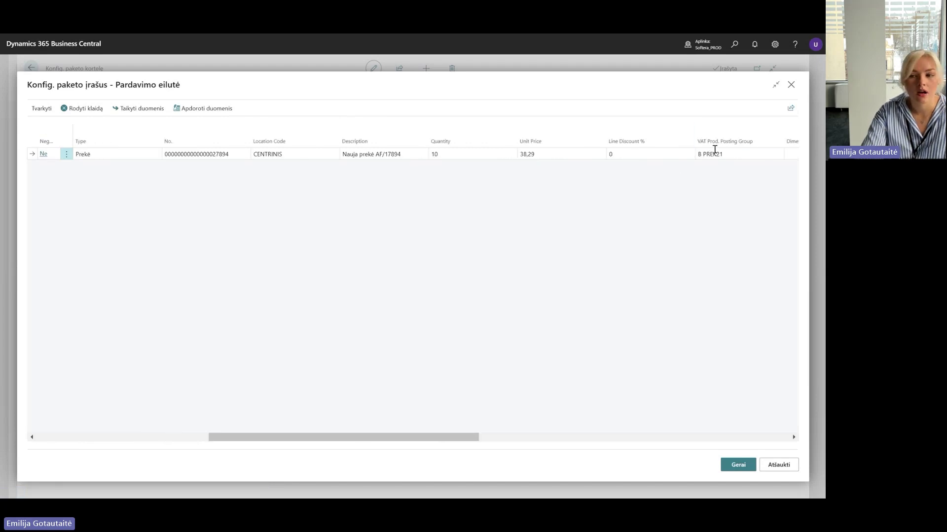
click(791, 84)
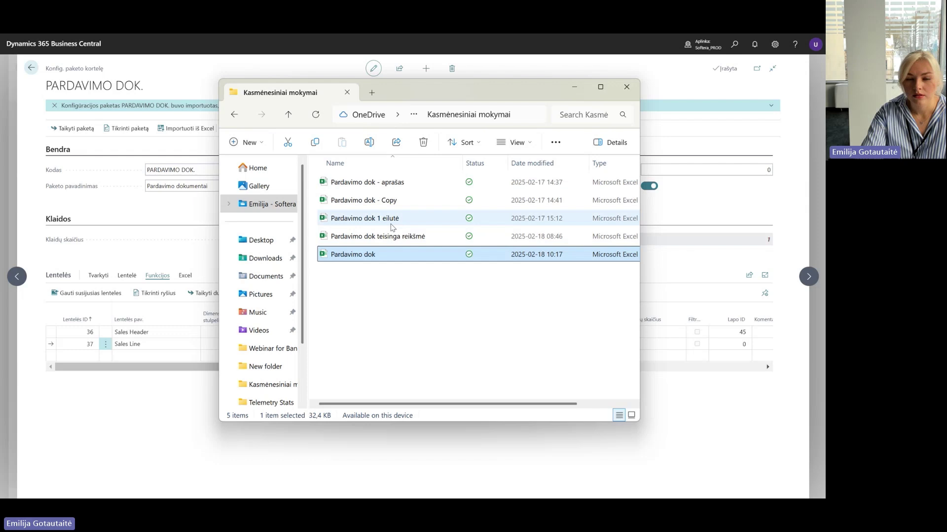
Review the line and header sheets of the Pardavimo dok teisinga reikšmė workbook, close it and return to the package card.
click(376, 240)
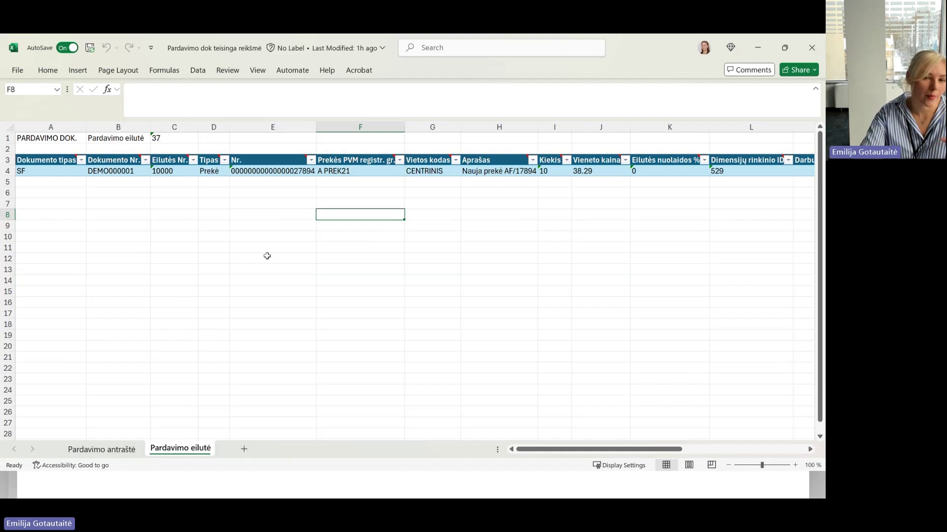
click(361, 174)
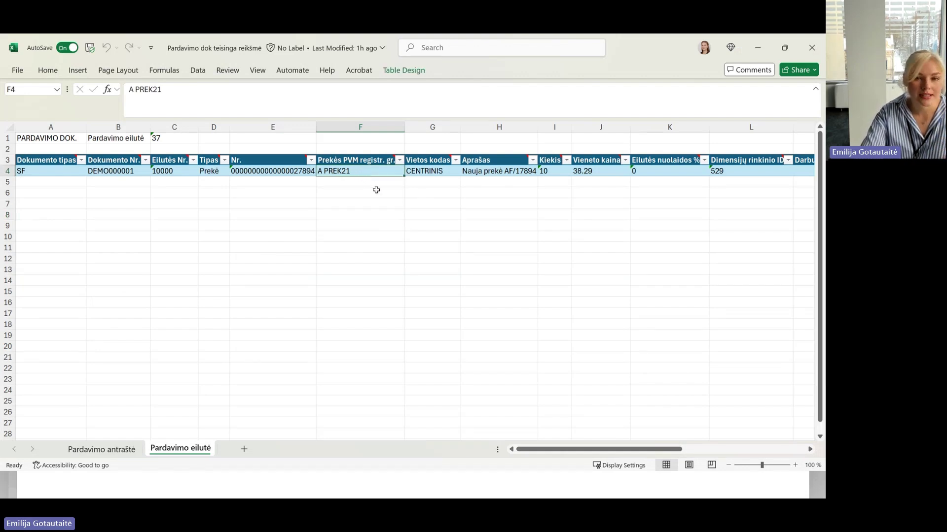
click(452, 171)
click(480, 174)
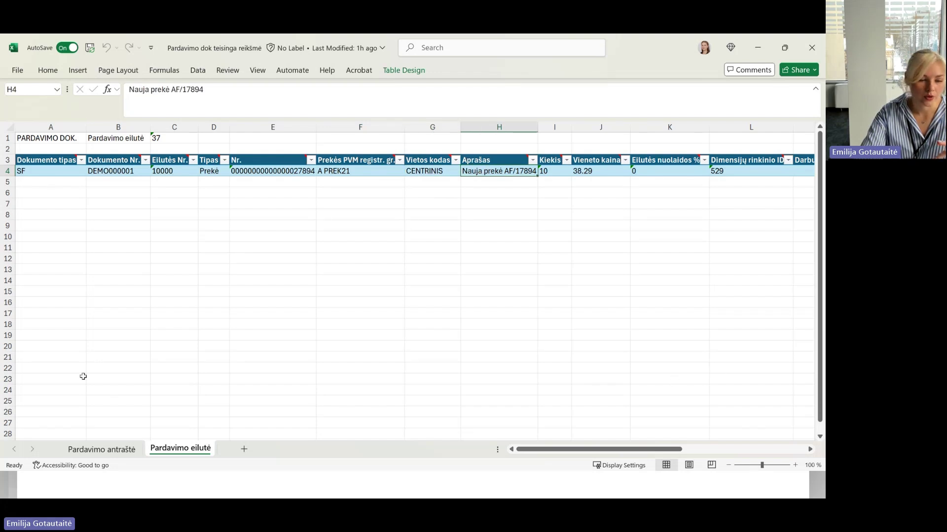
click(96, 452)
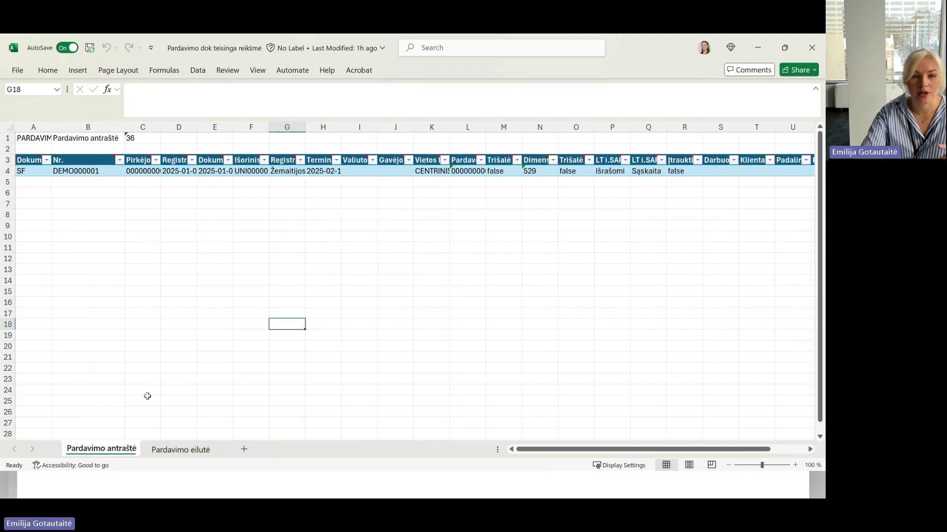
click(814, 47)
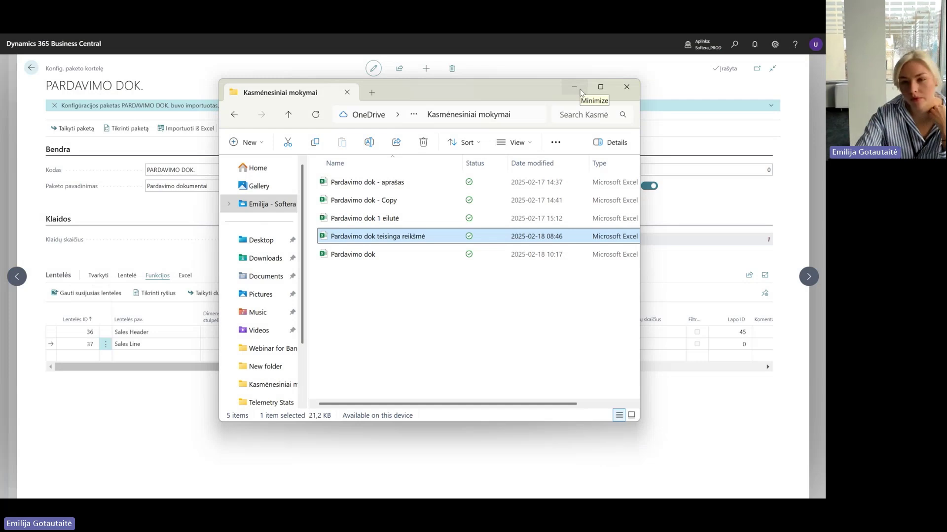
click(575, 89)
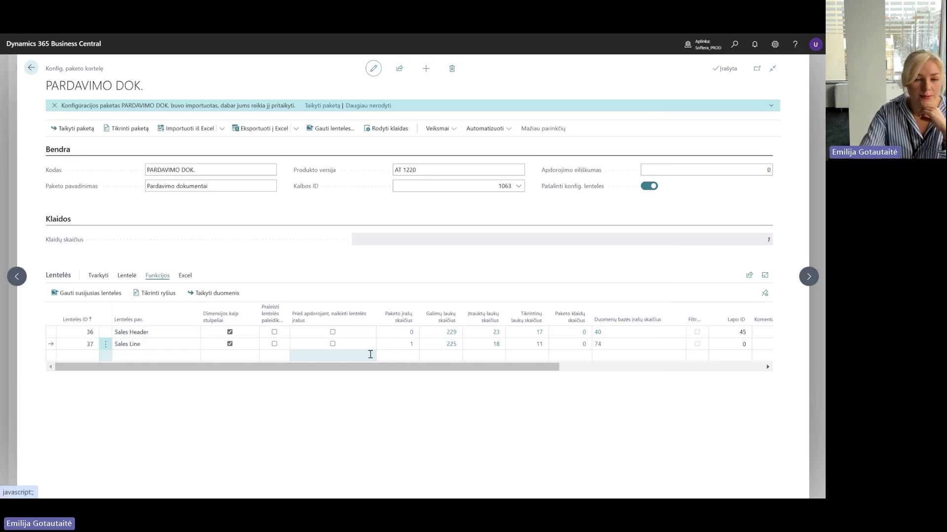
Import the Pardavimo dok teisinga reikšmė workbook into the Sales Line table, agreeing to overwrite the existing package record.
click(185, 276)
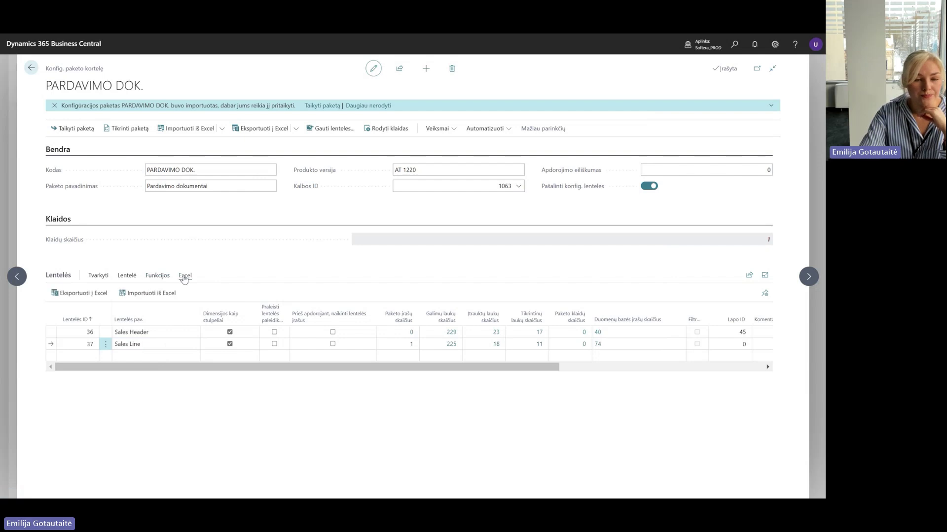
click(126, 296)
click(430, 284)
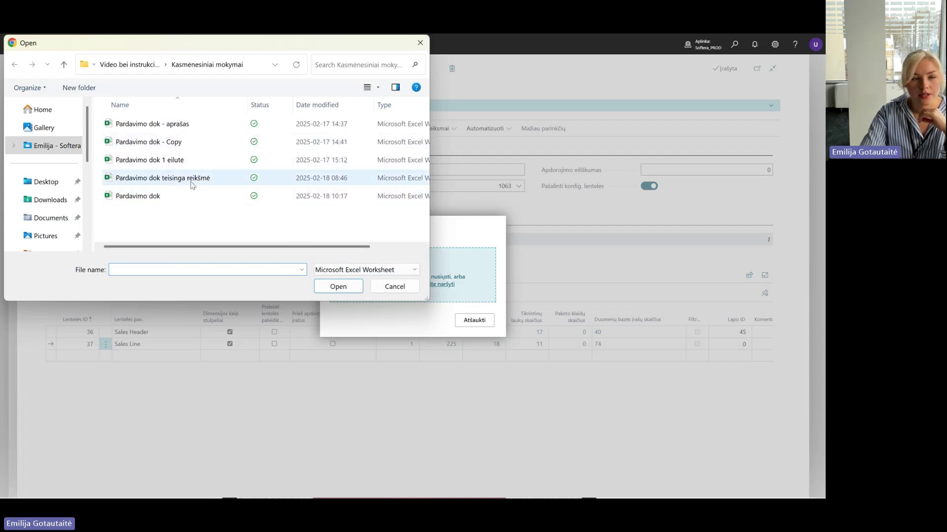
double_click(191, 184)
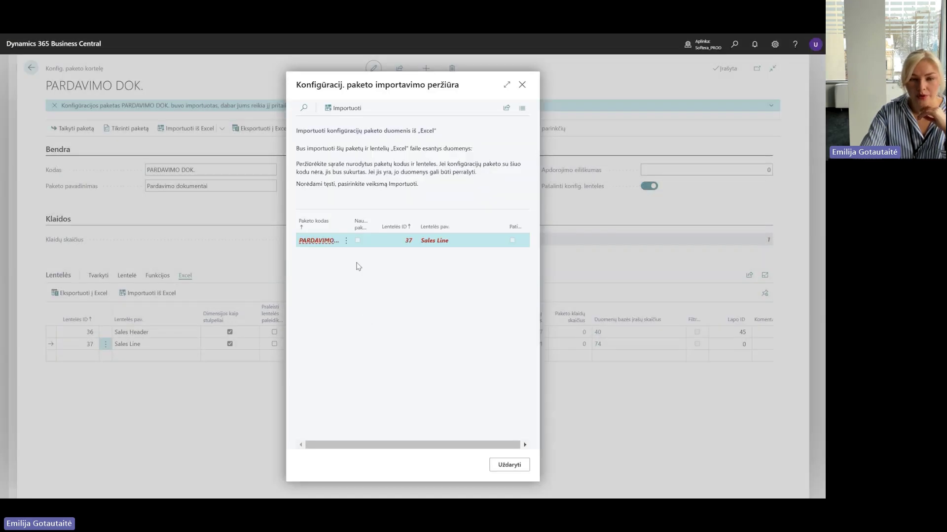
click(344, 108)
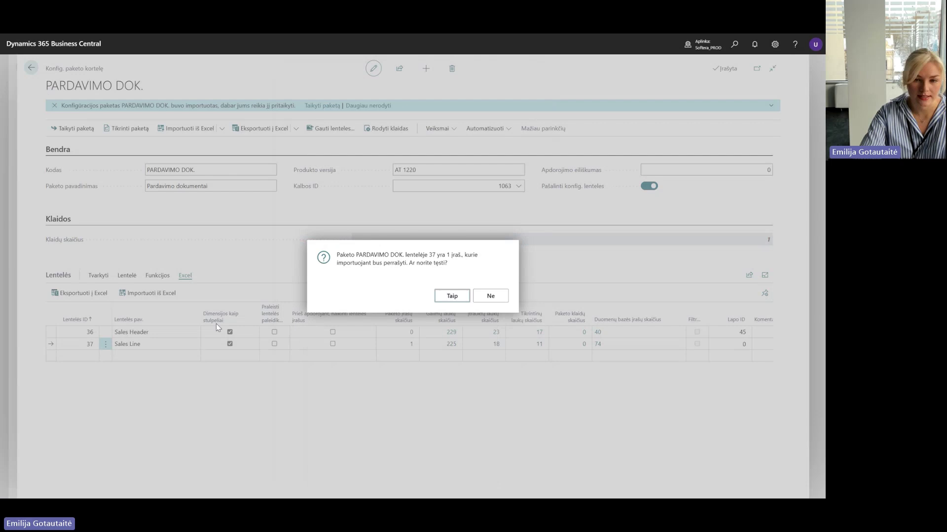
click(457, 296)
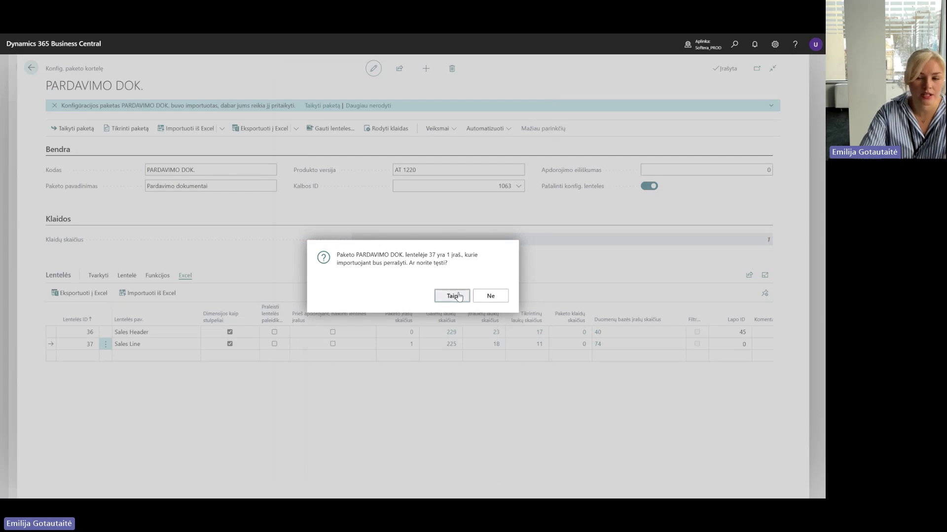
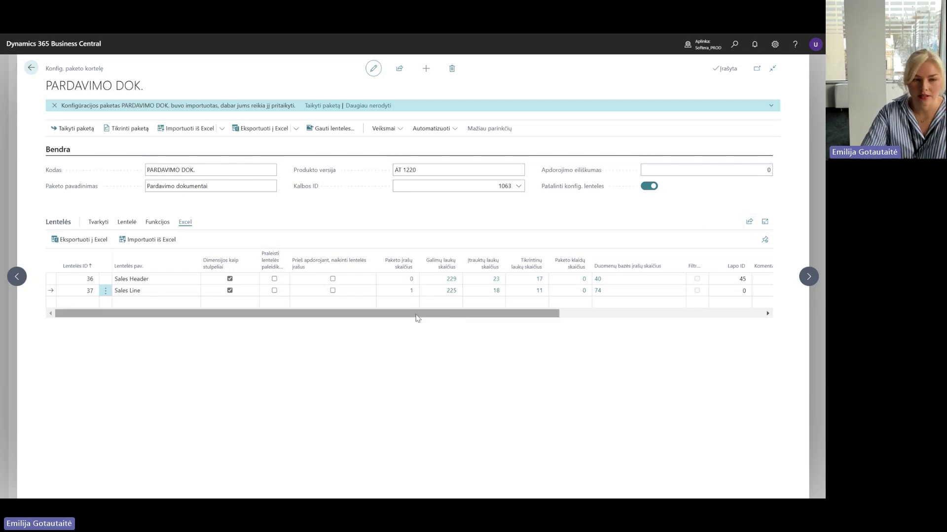
Apply the reimported Sales Line data to the database and confirm the operation.
click(157, 222)
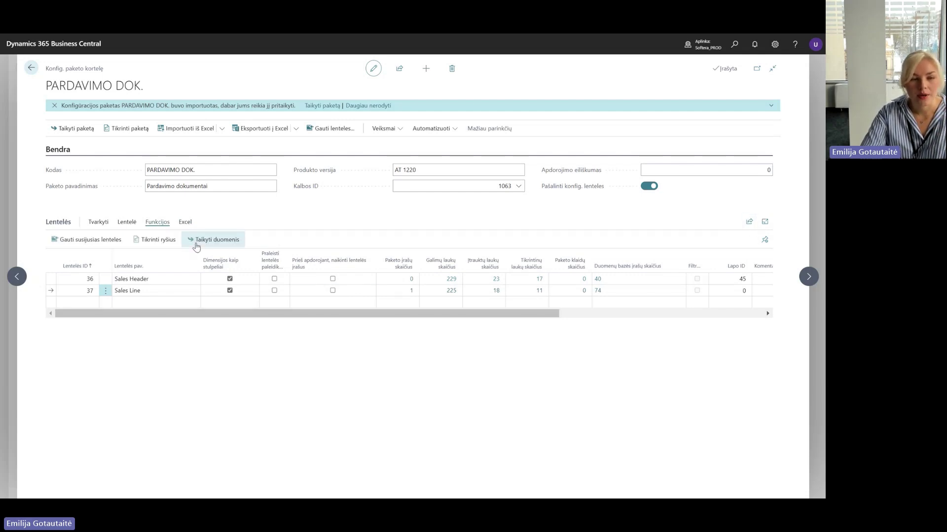
click(197, 245)
click(445, 296)
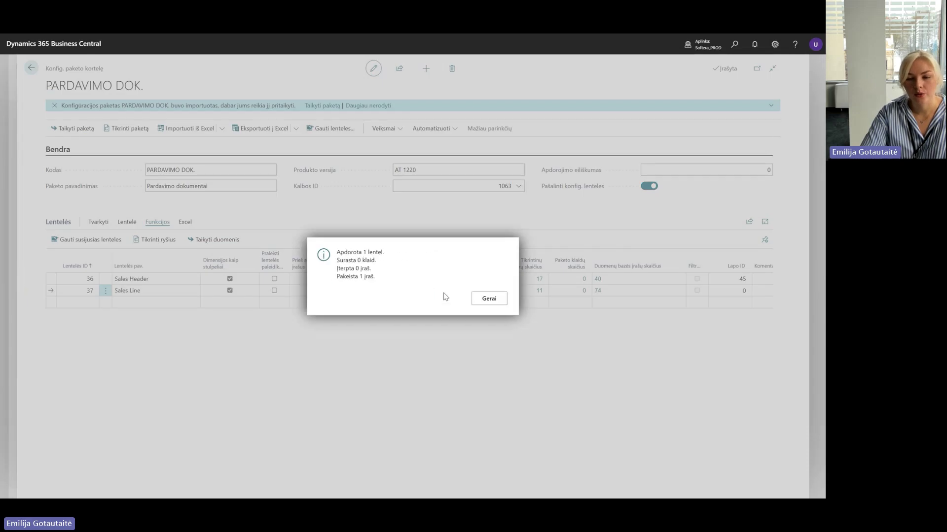
Acknowledge the summary of the applied Sales Line data and open the page search.
click(502, 302)
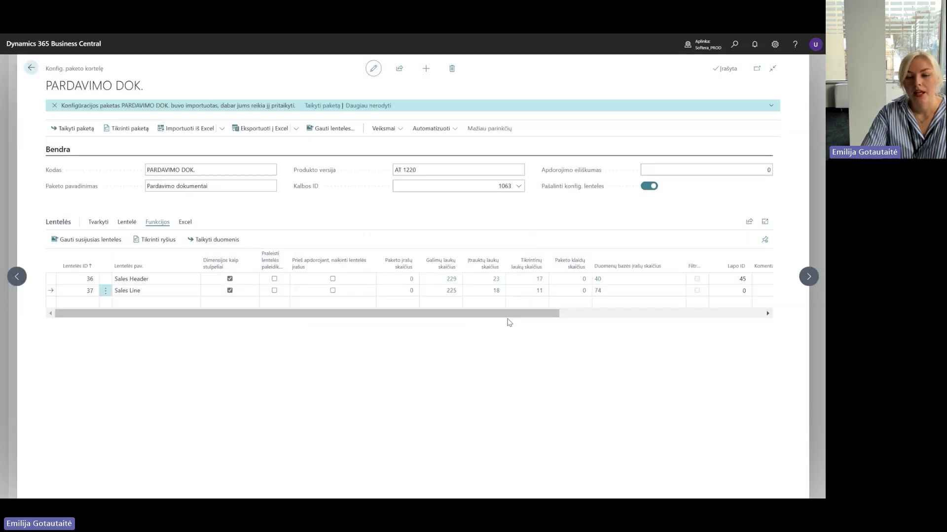
click(734, 44)
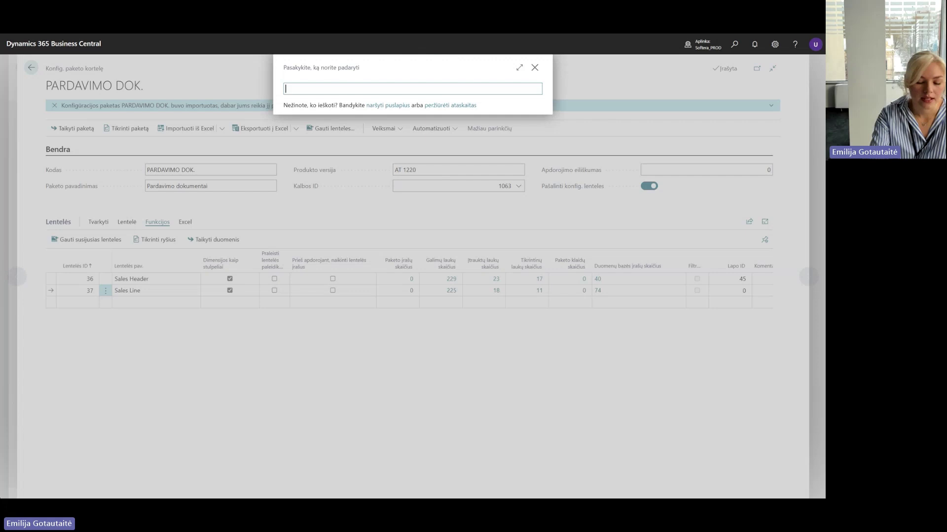
text(pirk s)
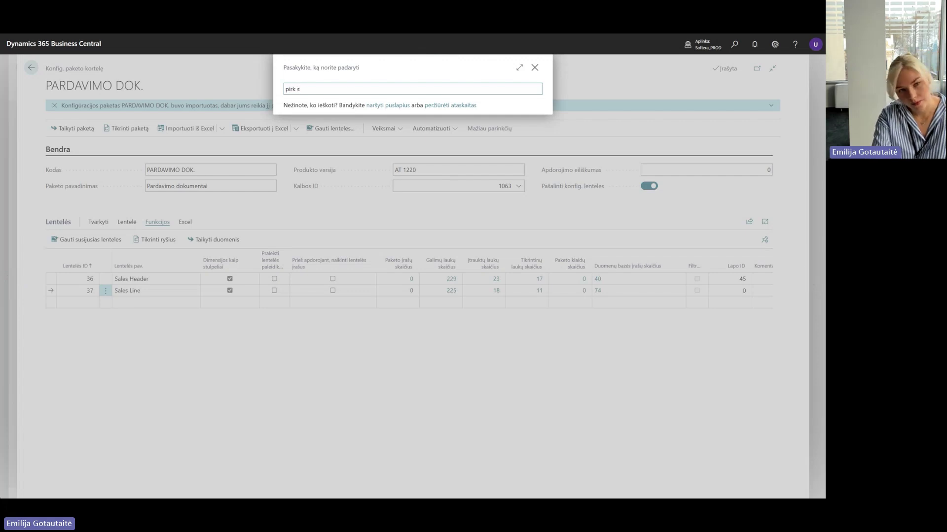
key(BackSpace)
key(BackSpace)
key(BackSpace)
key(BackSpace)
key(BackSpace)
key(BackSpace)
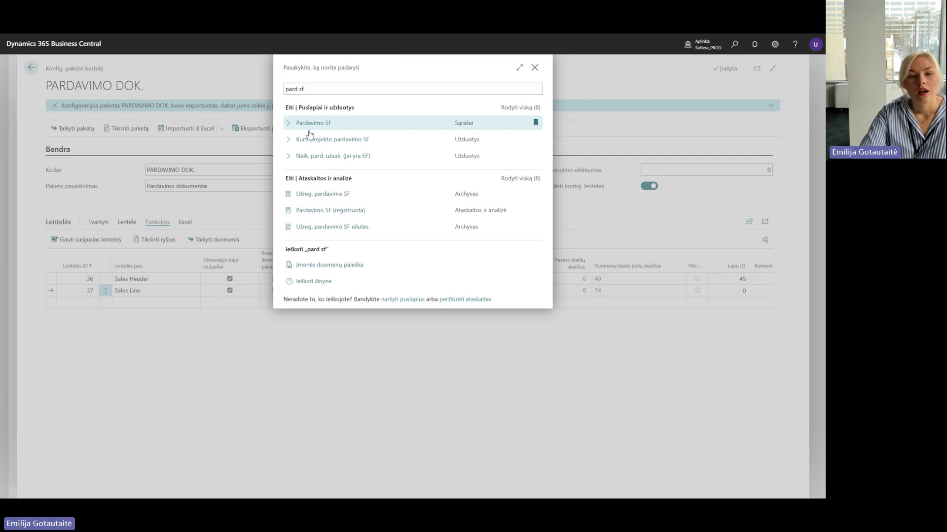
Go to the Pardavimo SF list found with "pard sf", open its last invoice and review the invoice lines.
click(309, 129)
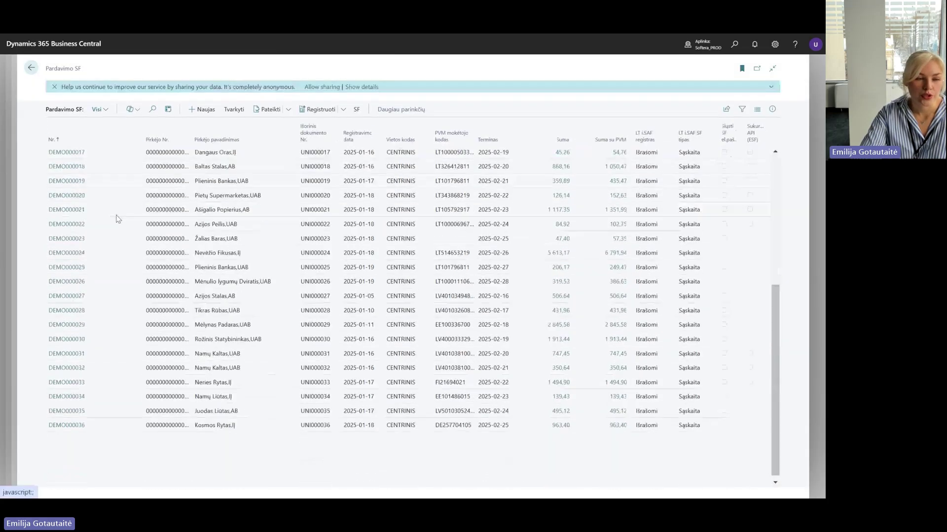
scroll(119, 219, down, 1)
click(66, 480)
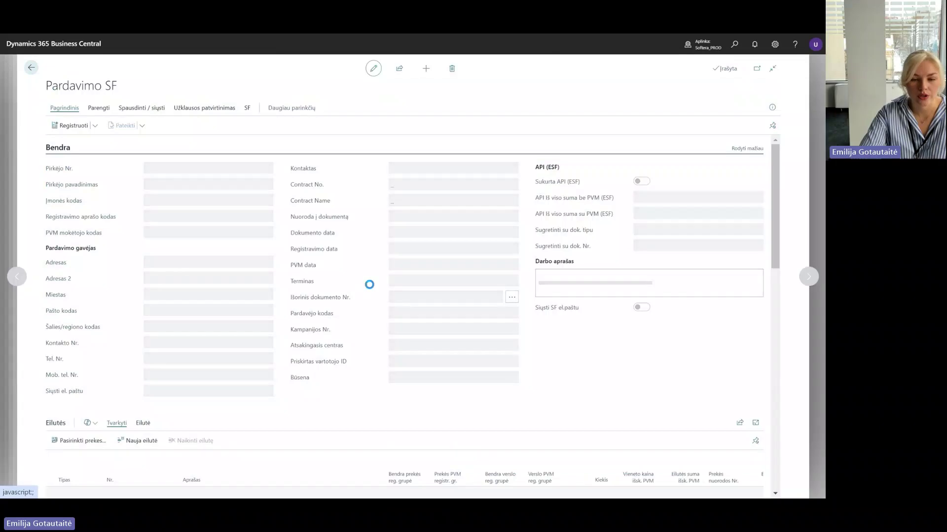
scroll(375, 290, down, 3)
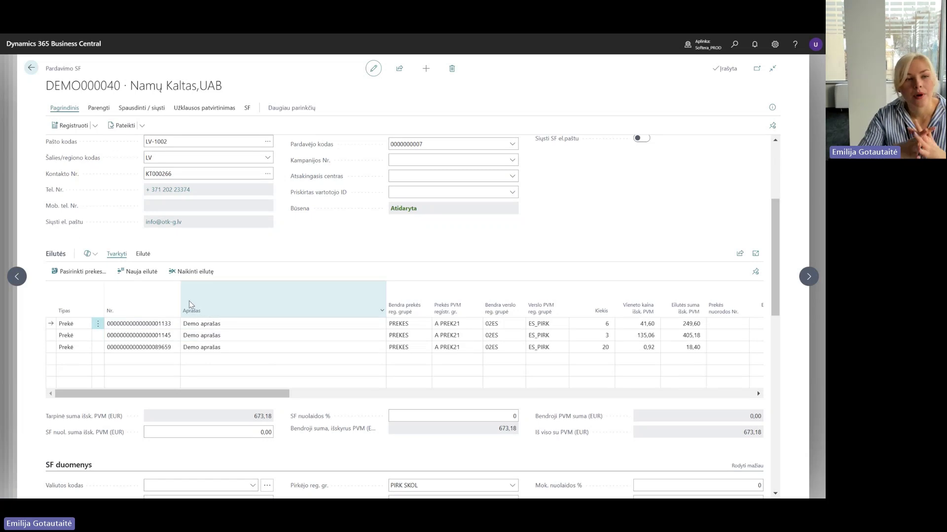
mouse_move(190, 304)
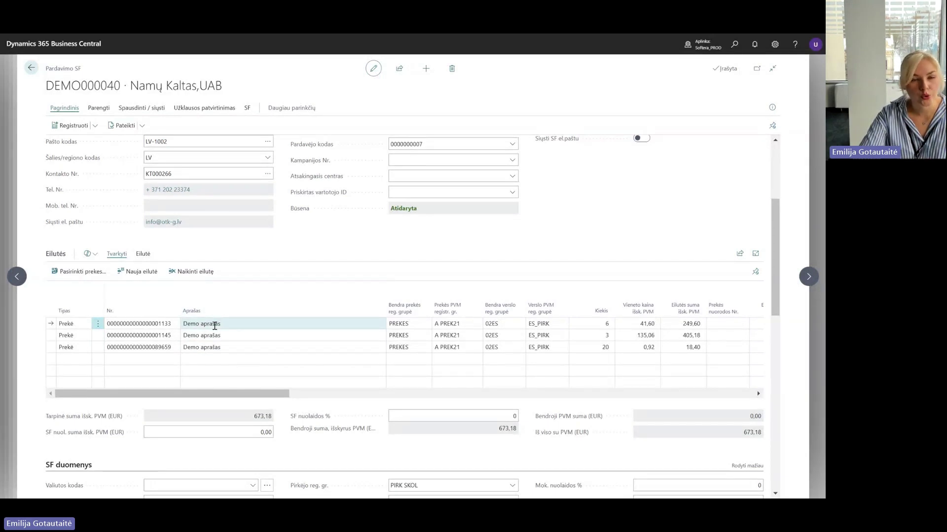
Leave the sales invoice DEMO000040 without posting it and delete that invoice.
key(Escape)
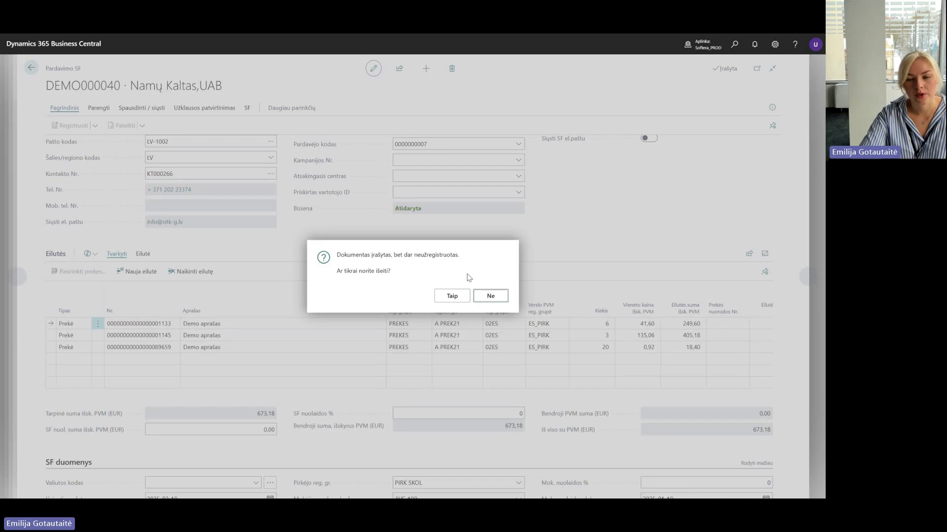
click(444, 297)
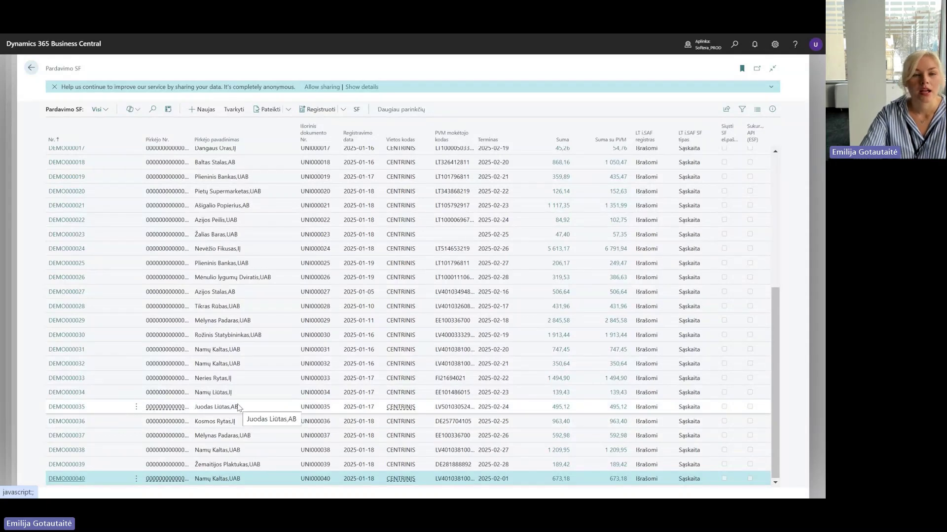
click(135, 479)
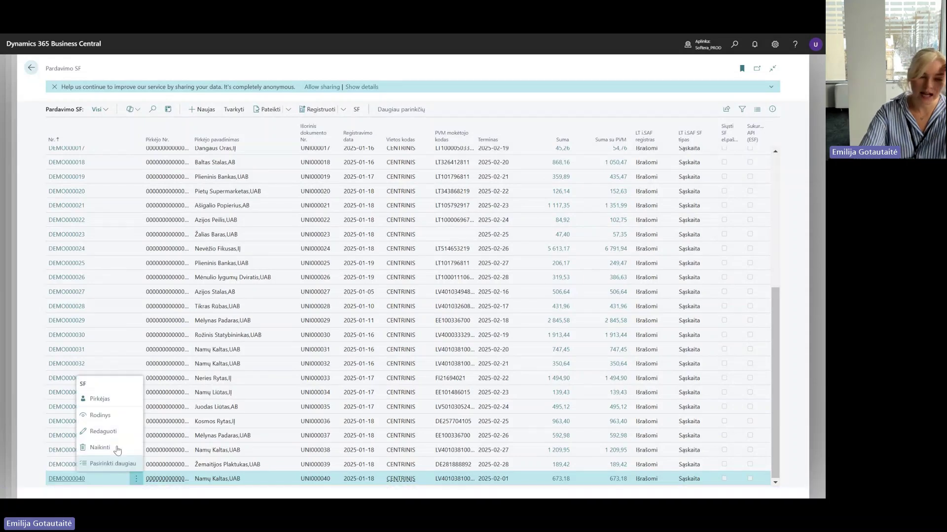
key(Escape)
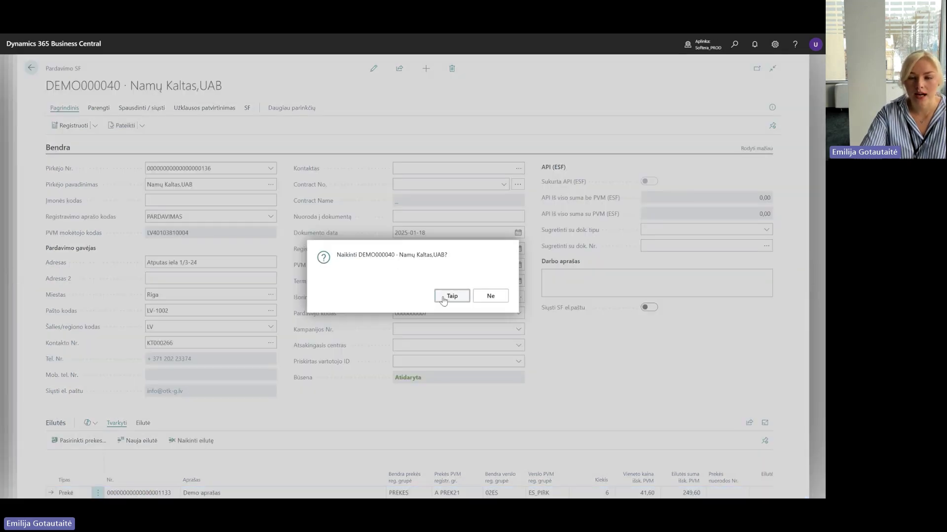
click(443, 298)
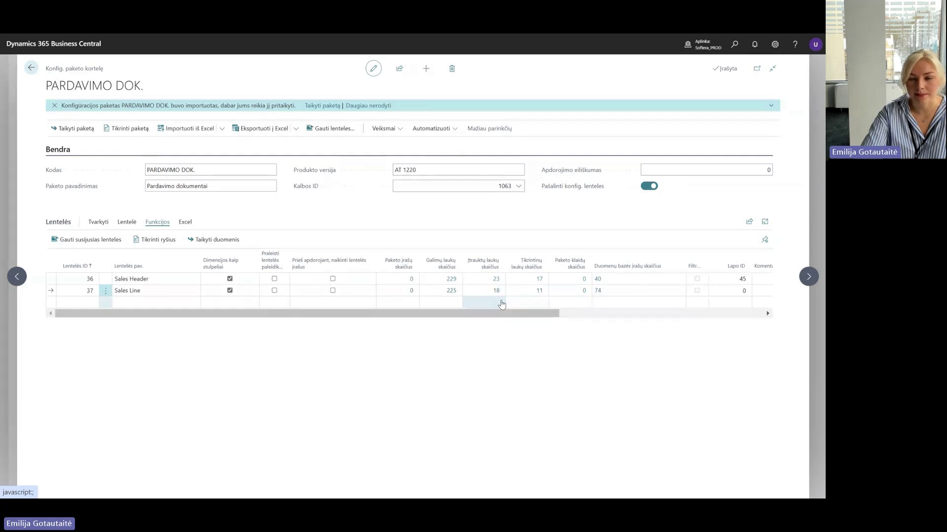
In the Sales Line table's included package fields, move Description up three places so it is processed before Type.
click(496, 292)
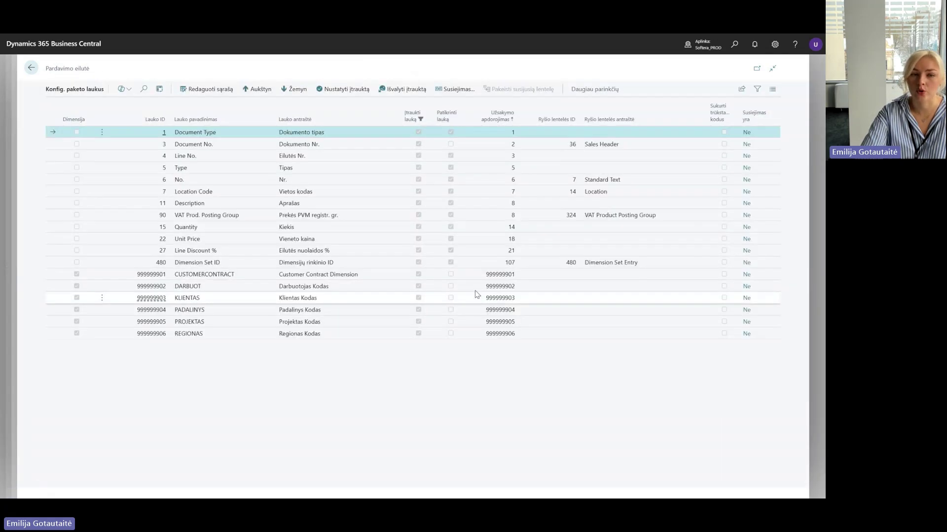
click(206, 89)
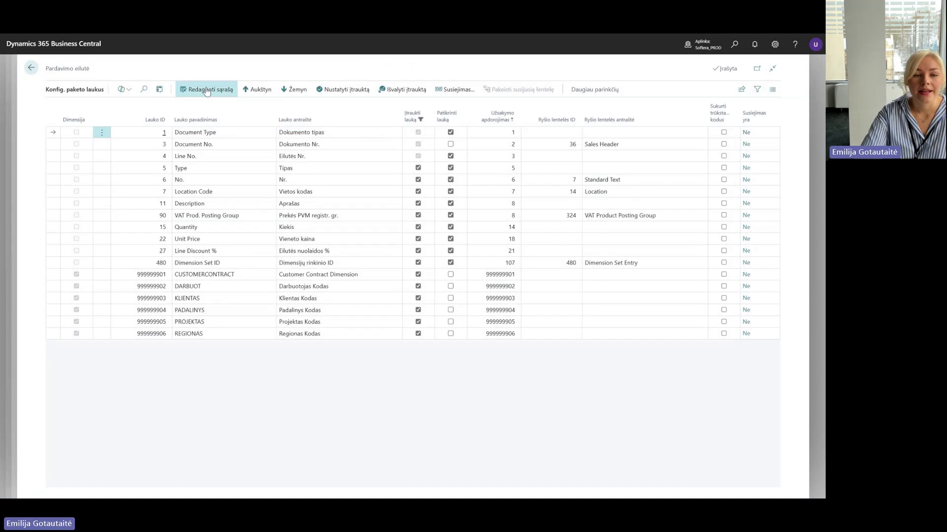
click(231, 206)
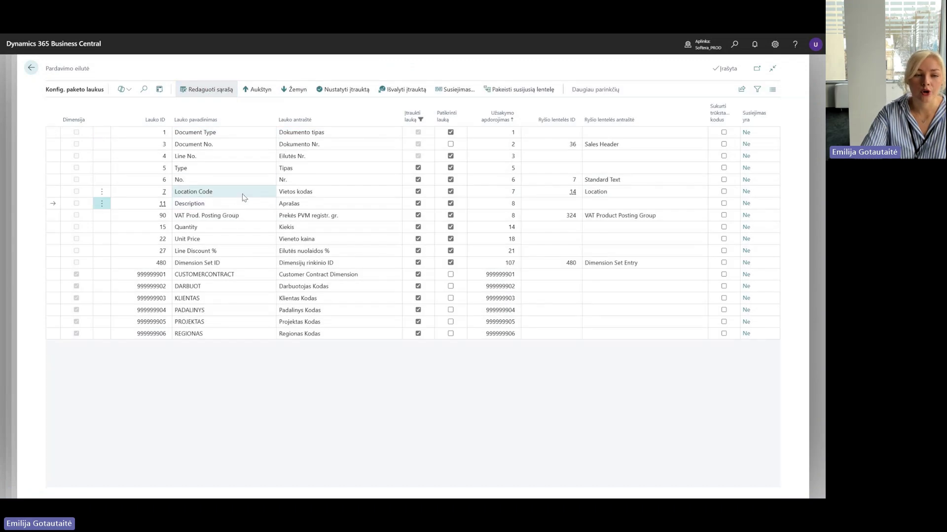
click(264, 91)
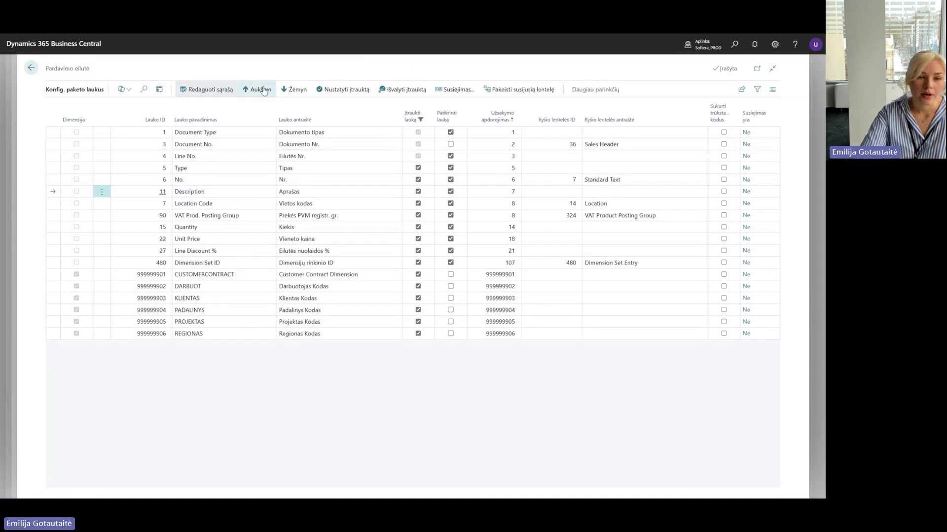
click(264, 91)
click(264, 90)
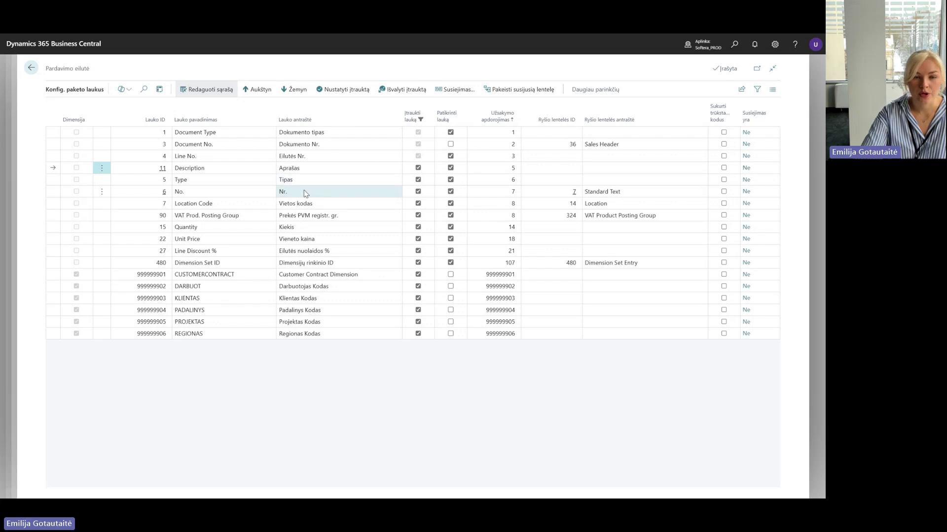
click(32, 68)
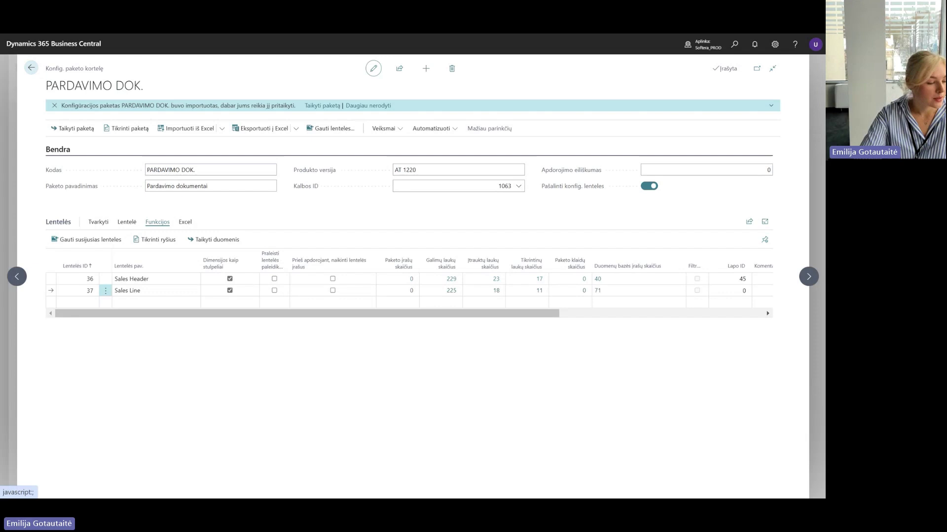
Open the Excel file Pardavimo dok - aprašas, autofit the Pardavimo eilutė sheet's columns, check the Aprašas column, and close the workbook.
key(alt+Tab)
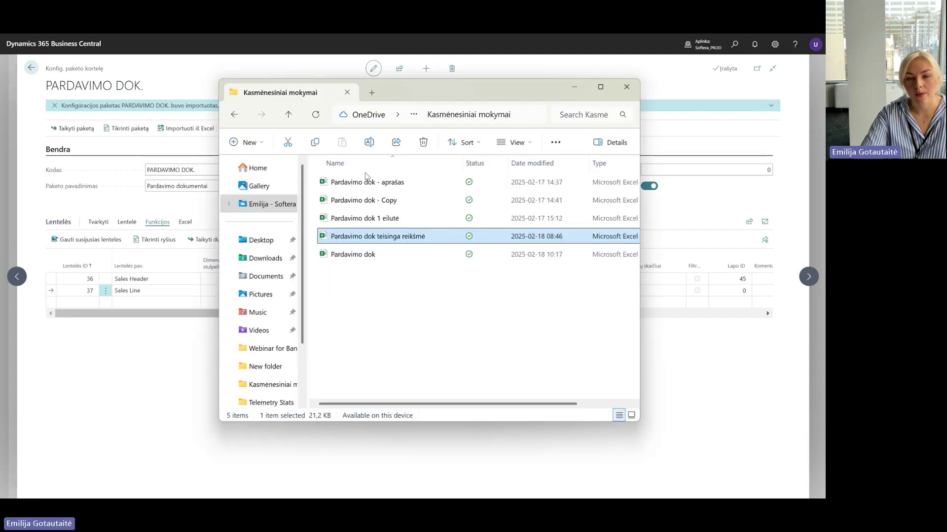
double_click(385, 184)
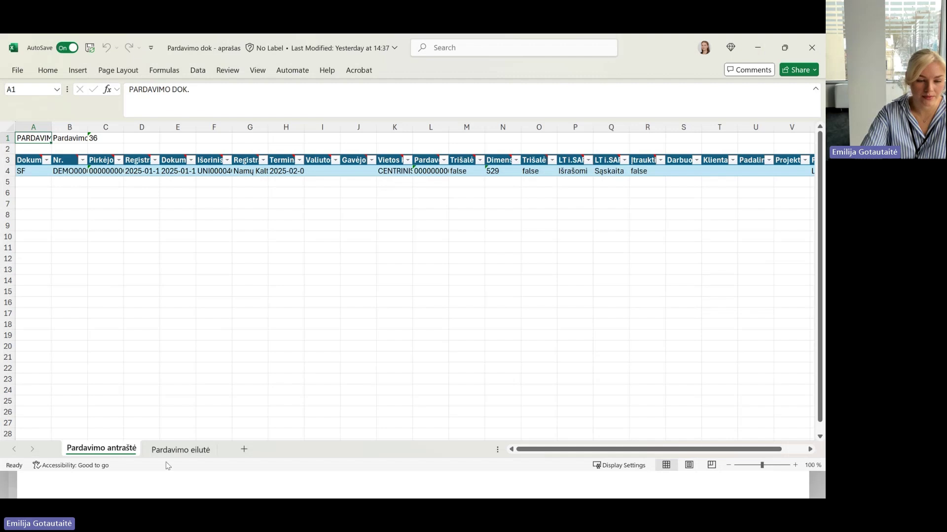
click(177, 449)
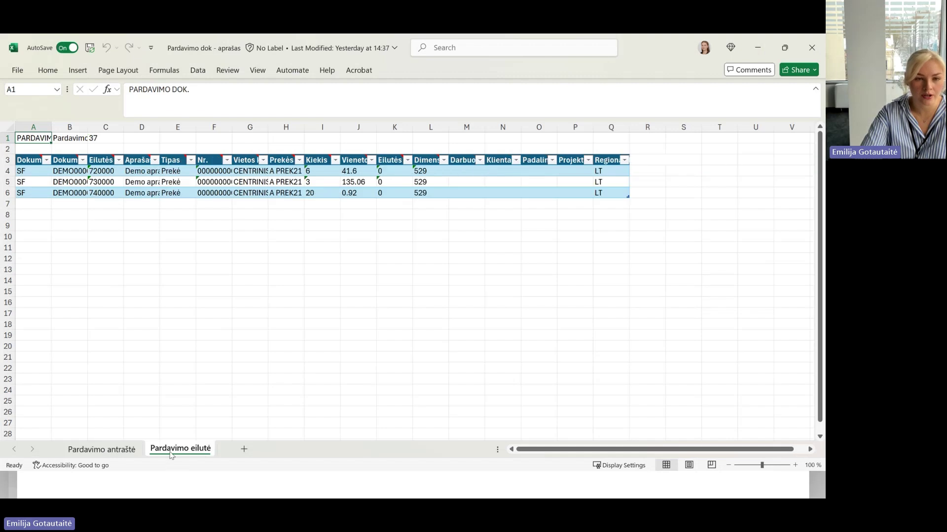
click(11, 127)
double_click(51, 130)
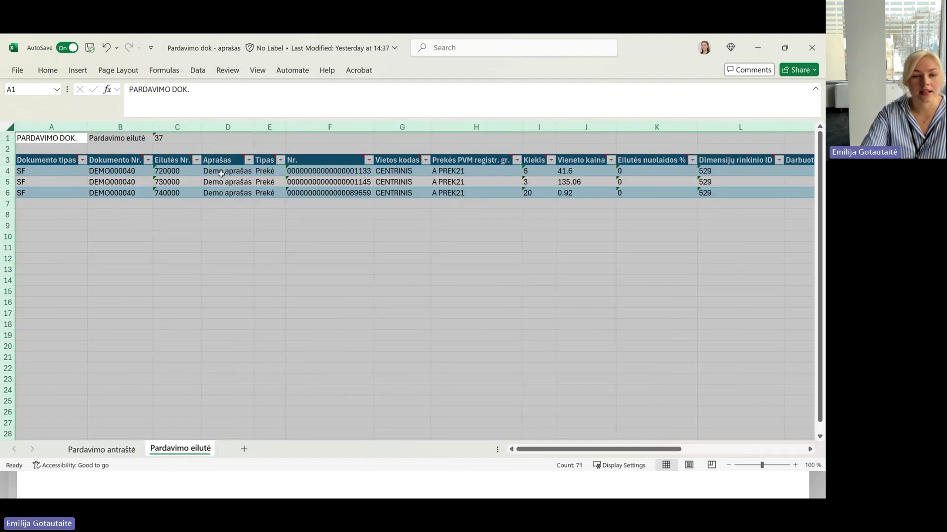
drag(221, 172, 227, 194)
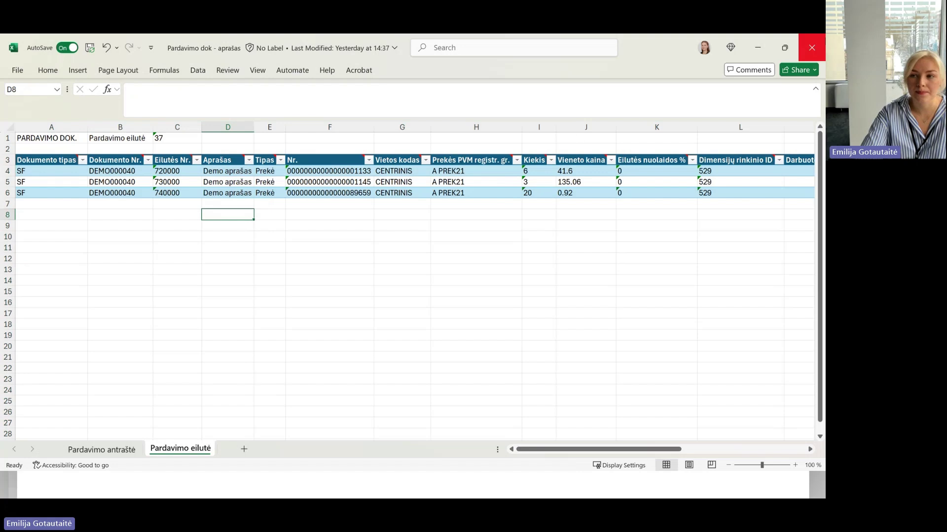
click(821, 43)
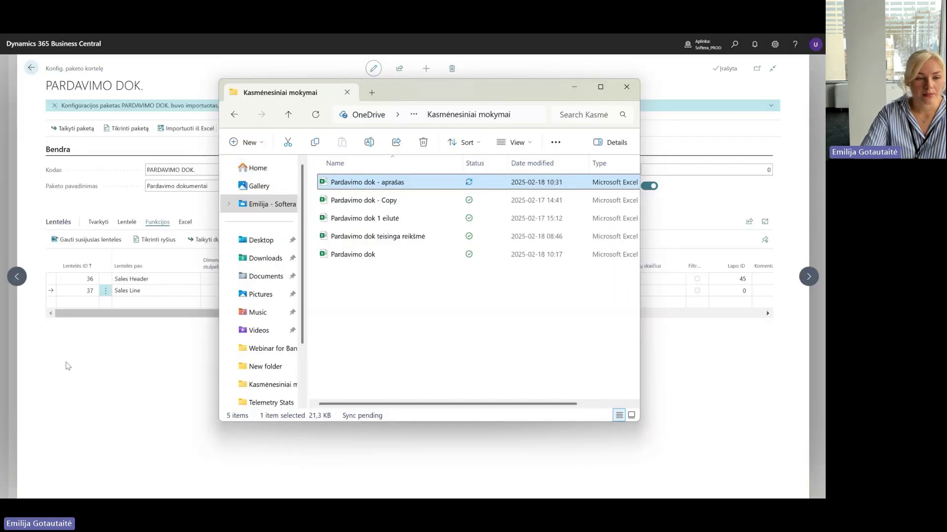
Import the Excel file Pardavimo dok - aprašas into the PARDAVIMO DOK. configuration package.
click(74, 366)
click(201, 129)
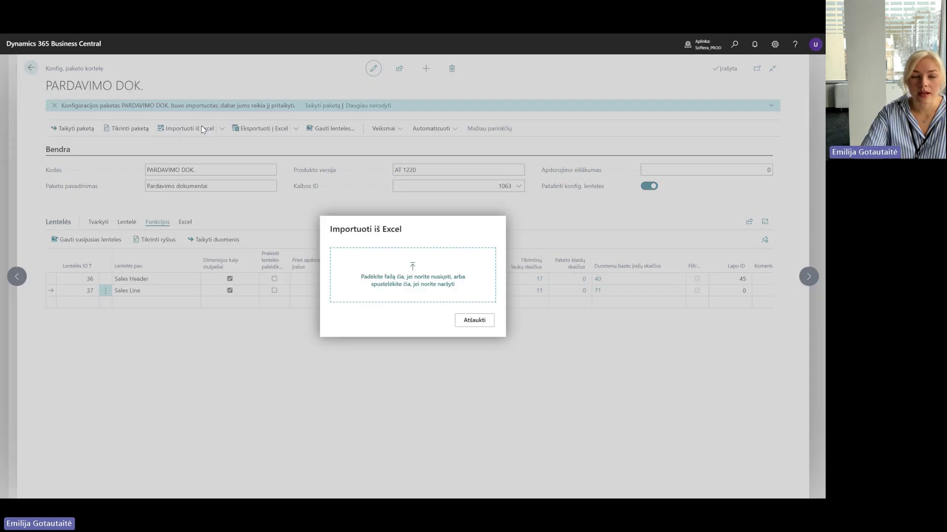
click(382, 275)
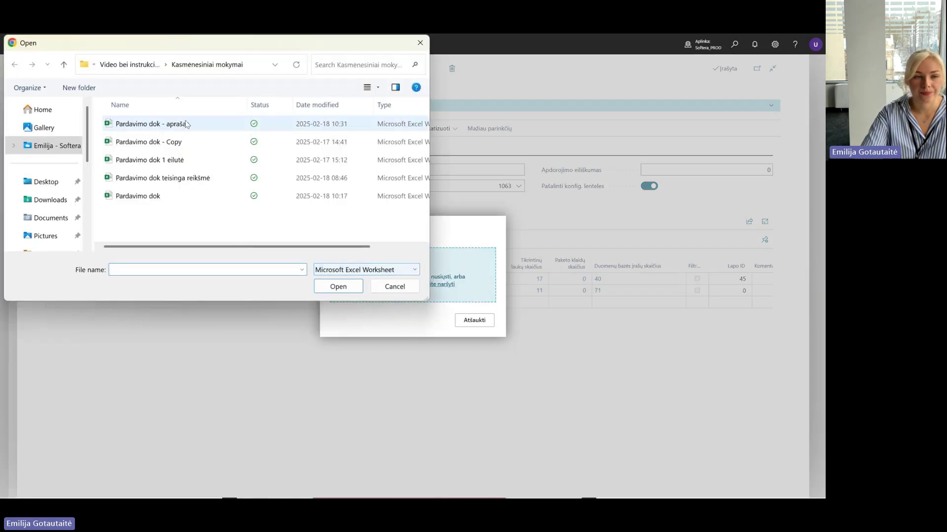
double_click(188, 124)
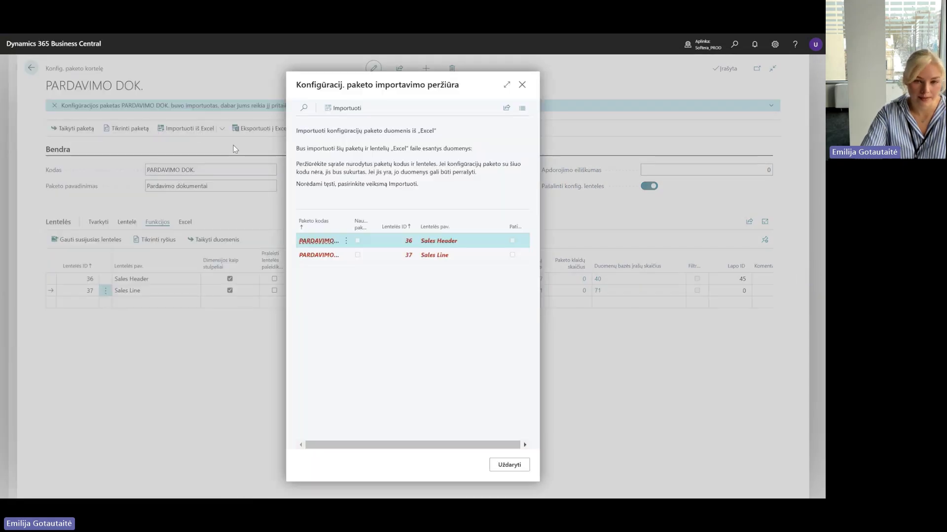
click(354, 113)
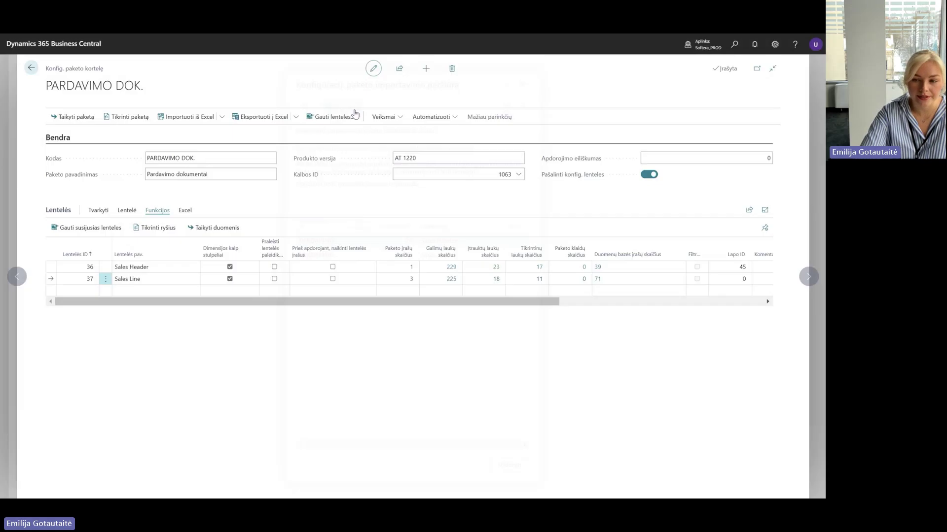
Examine the imported package records of Sales Header and Sales Line, including the Description values of the lines.
click(414, 279)
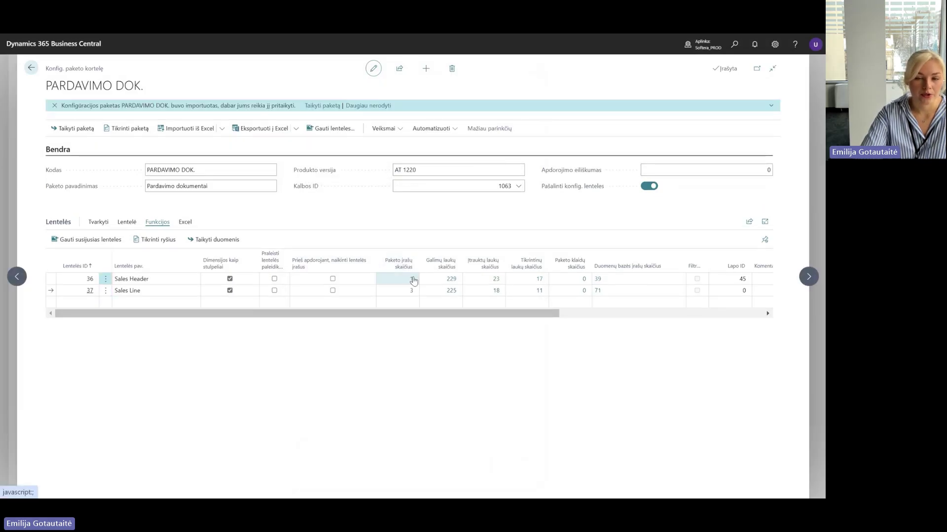
drag(225, 439, 322, 437)
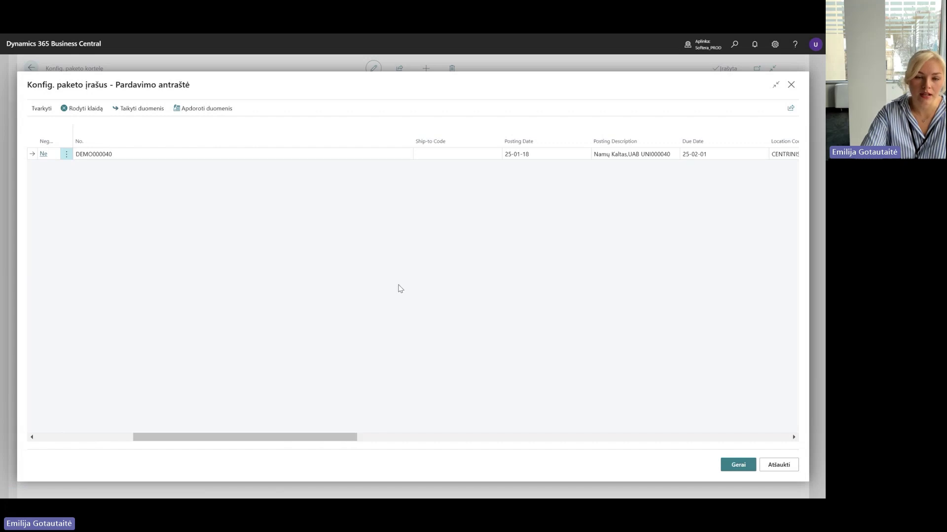
key(Escape)
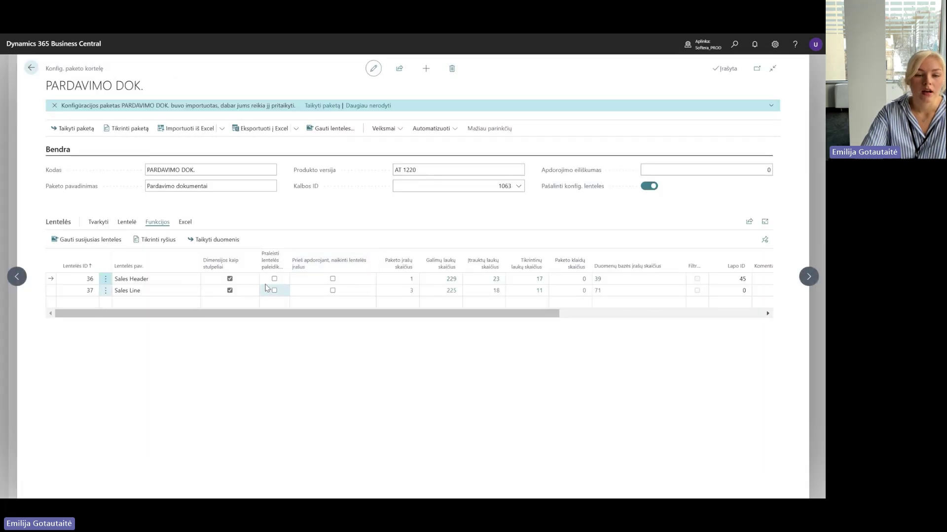
click(412, 291)
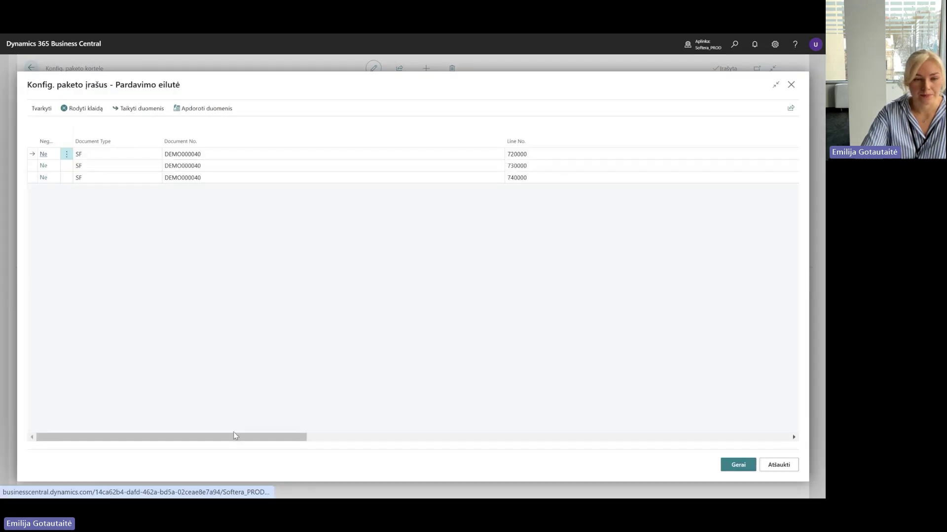
drag(235, 436, 269, 443)
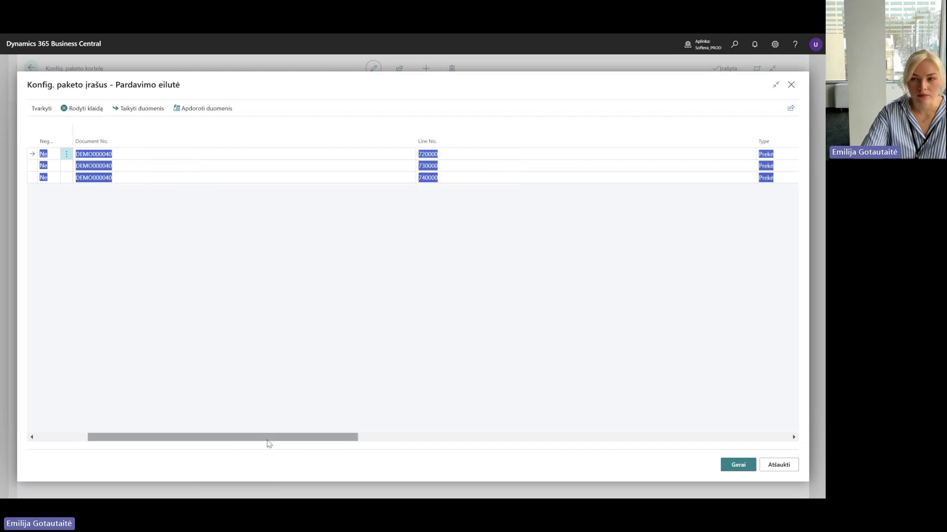
drag(208, 437, 330, 268)
click(370, 155)
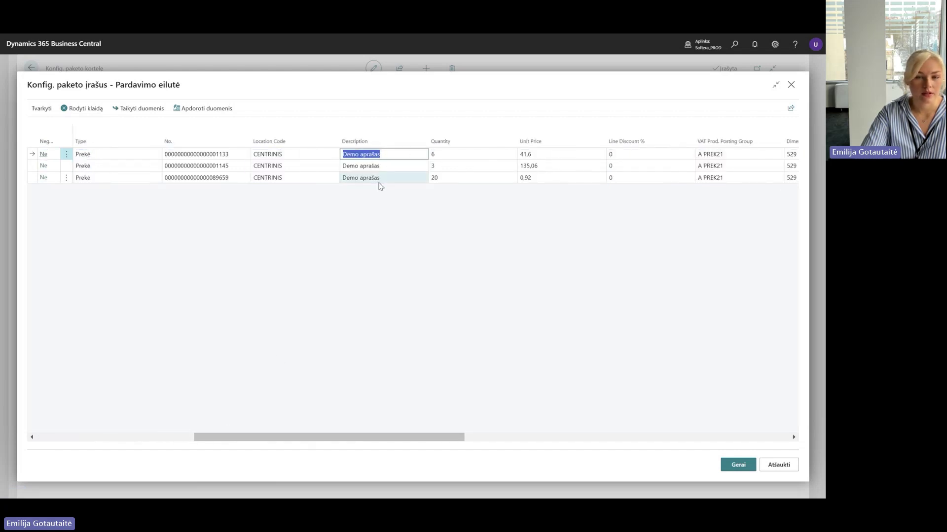
click(745, 472)
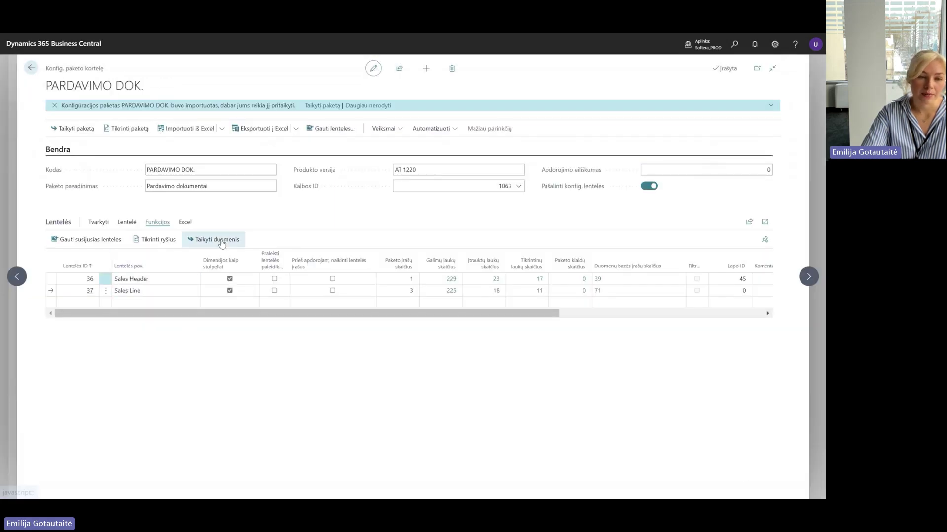
Apply the package data of the Sales Header table, followed by that of the Sales Line table.
click(221, 241)
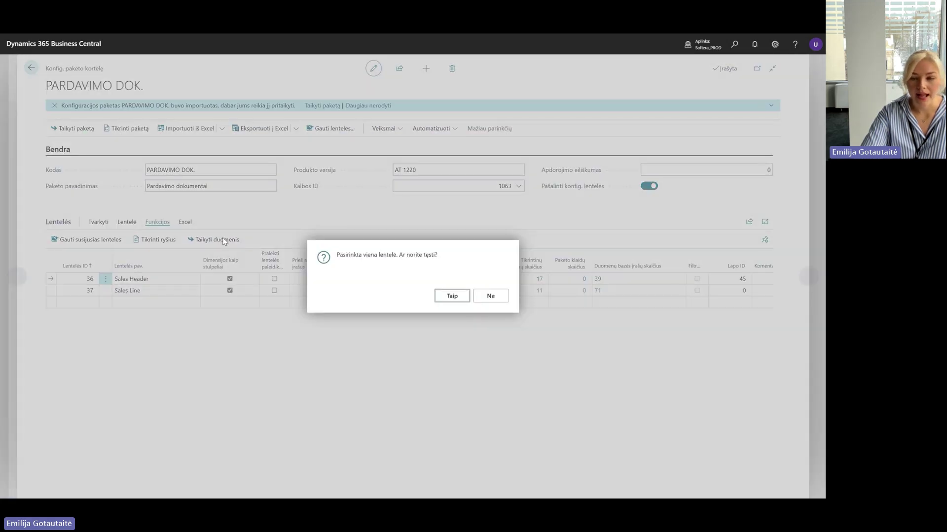
click(451, 296)
click(489, 298)
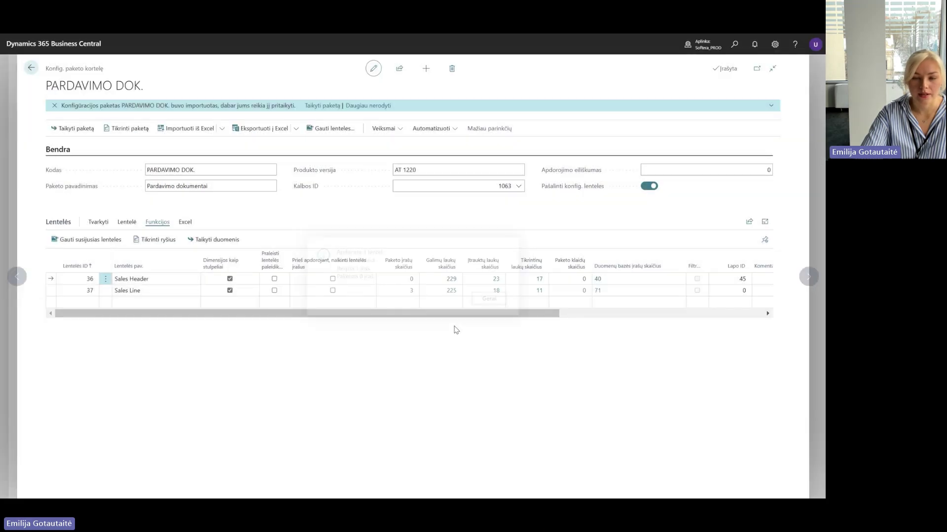
click(158, 291)
click(209, 241)
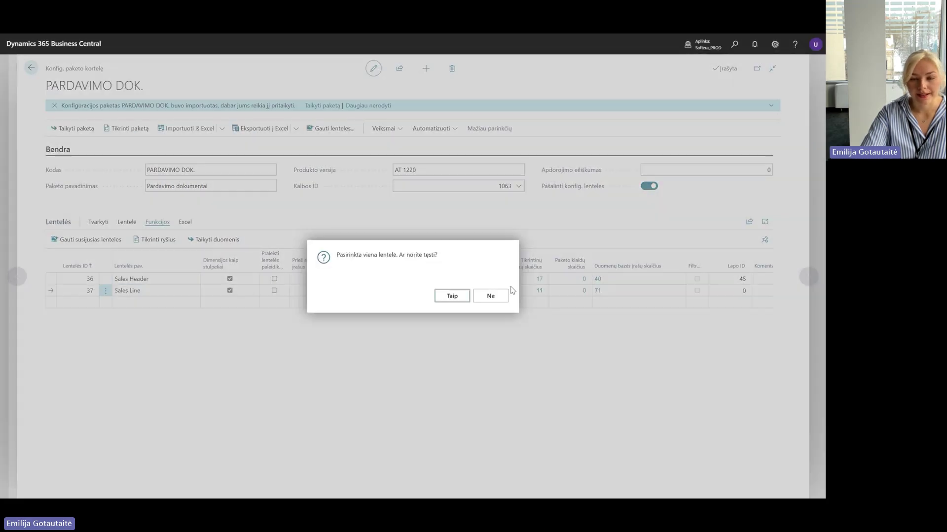
click(446, 296)
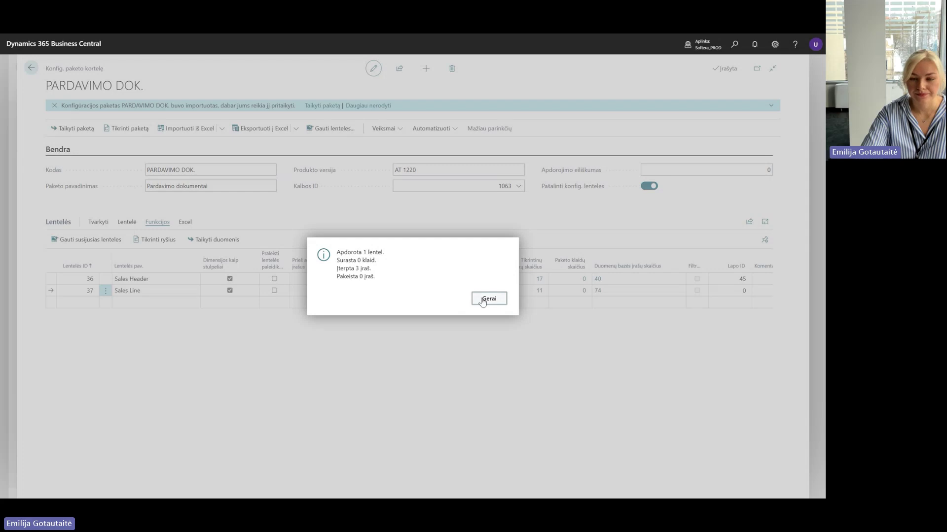
click(483, 299)
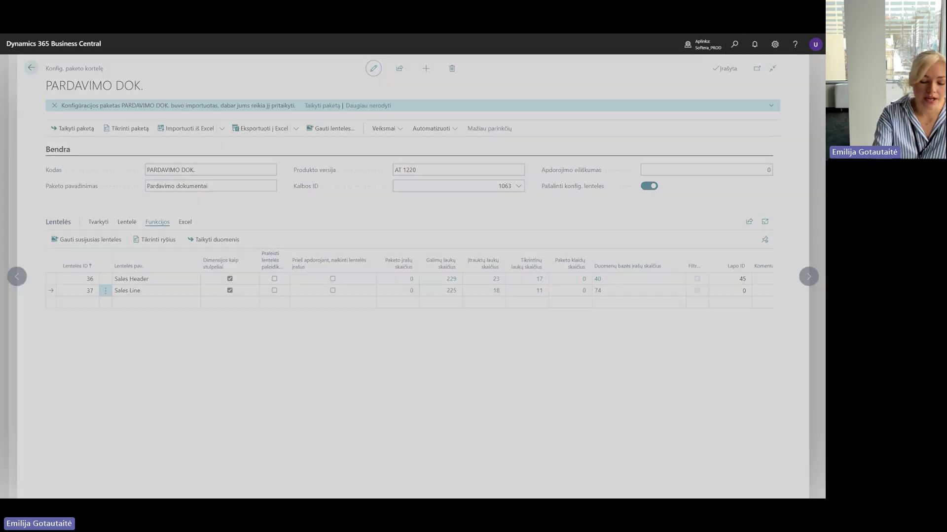
Search for "pard sf" and open the Pardavimo SF sales invoice list.
key(alt+q)
text(pard sf)
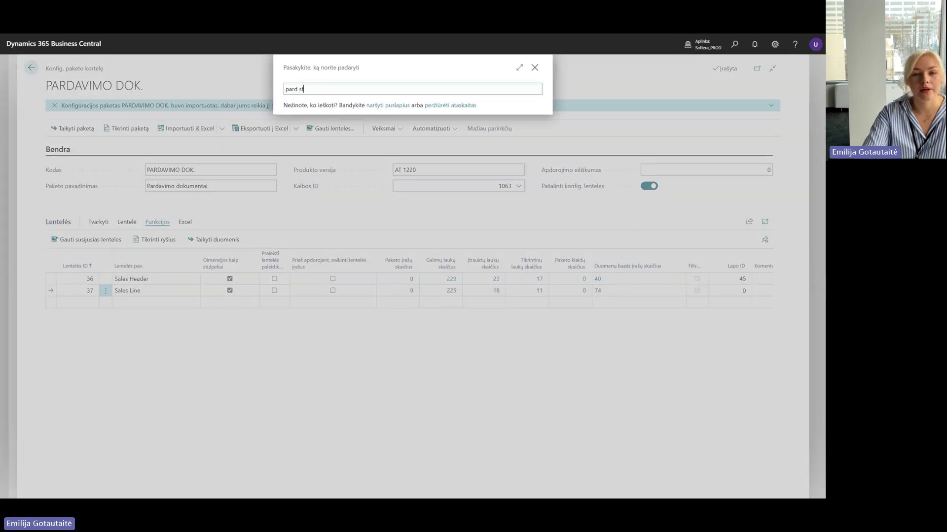
click(303, 124)
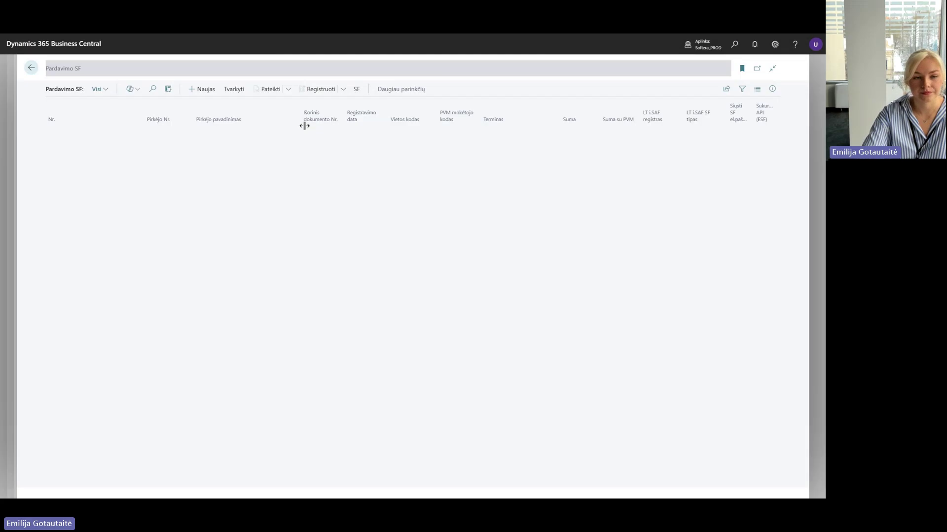
Examine the line descriptions of the last sales invoice in the list, leave it unposted, and return to the PARDAVIMO DOK. package.
scroll(135, 225, down, 5)
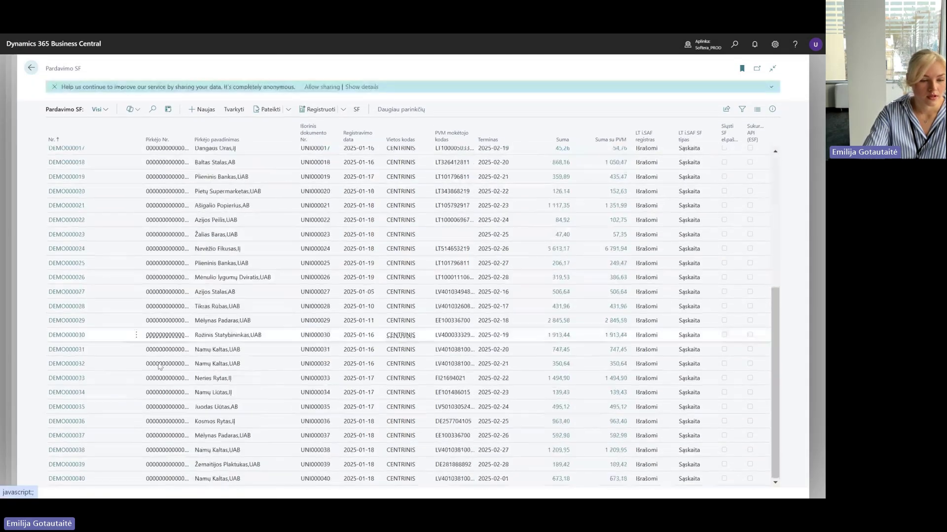
click(79, 479)
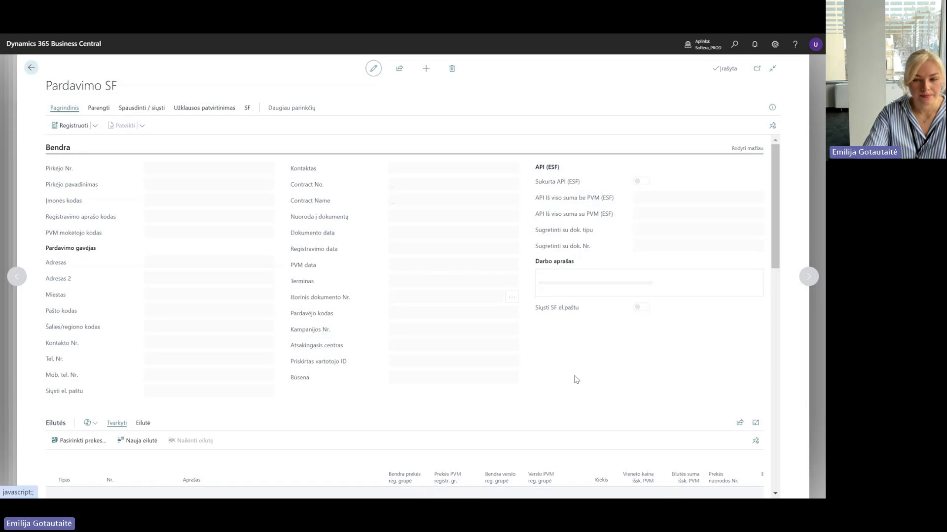
scroll(567, 380, down, 3)
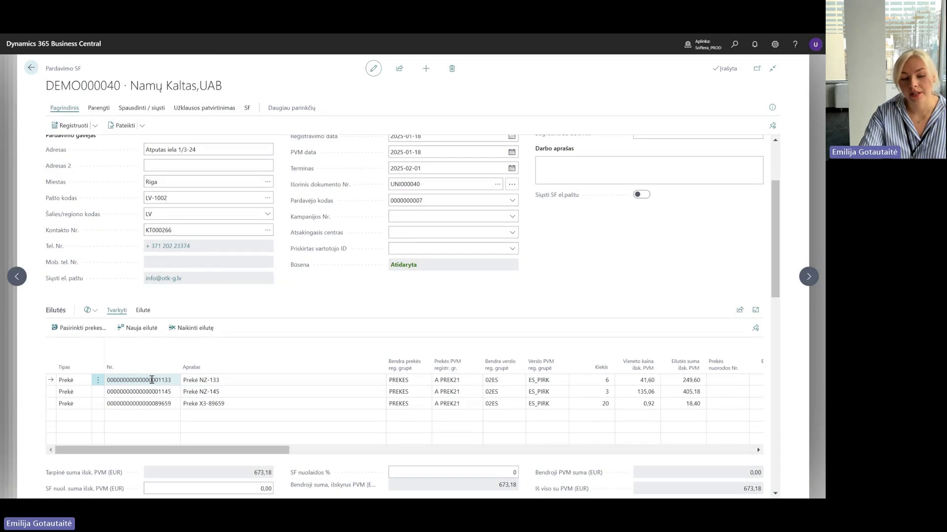
key(Escape)
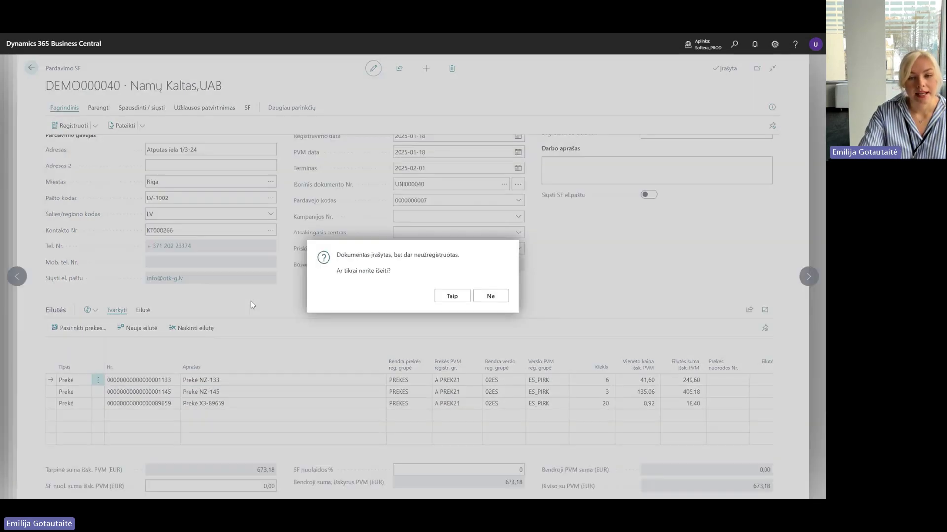
click(451, 296)
key(Escape)
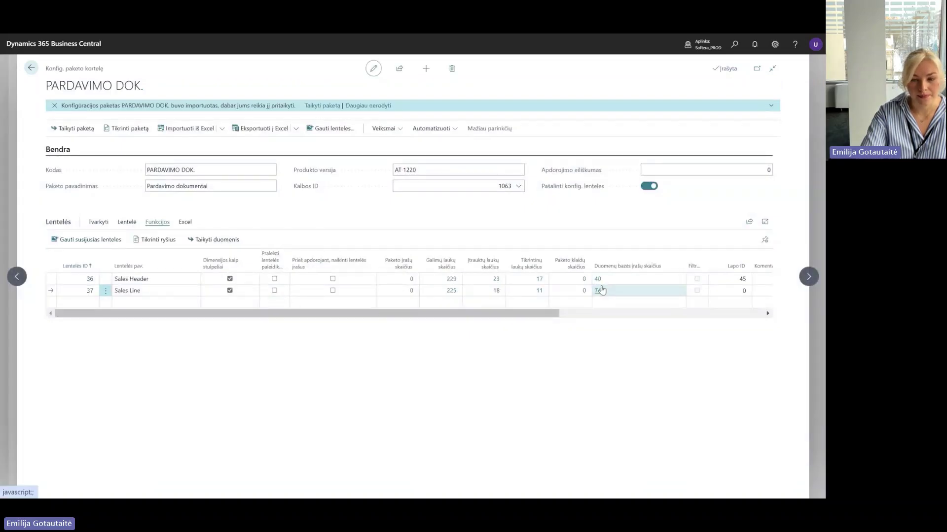
In the package fields of the Sales Line table, move the Description field down to processing order 8, below Location Code.
click(490, 294)
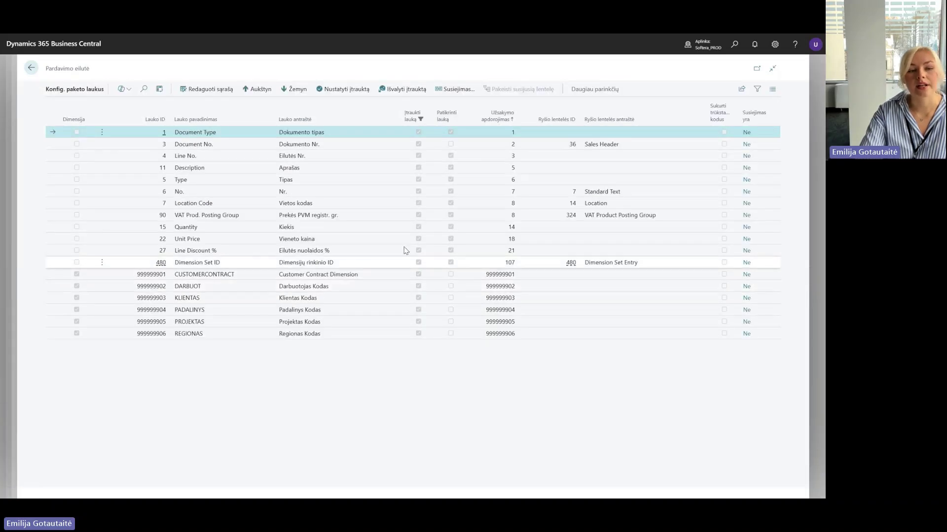
click(341, 167)
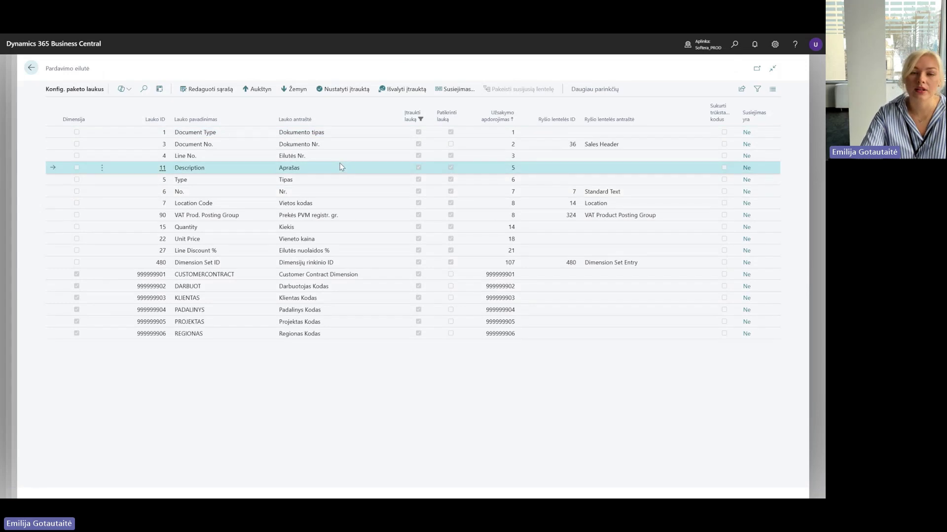
click(206, 90)
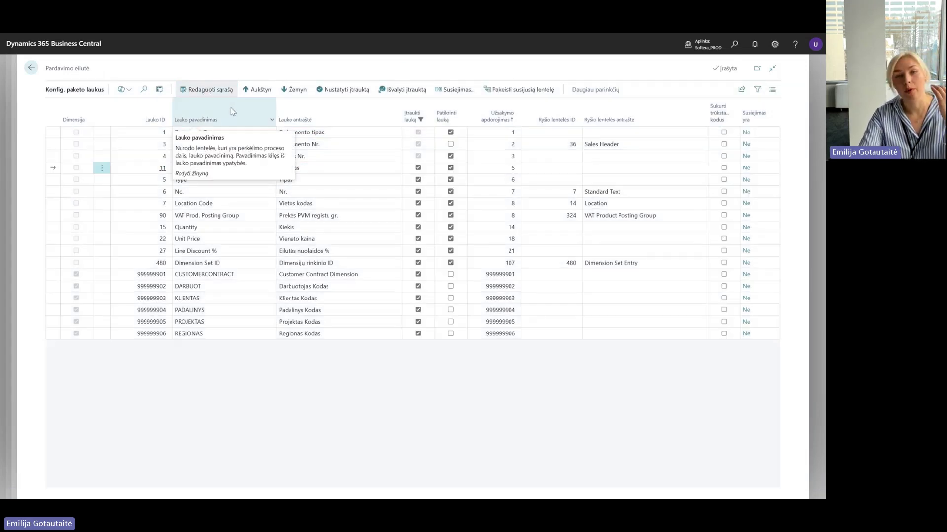
click(294, 89)
click(294, 89)
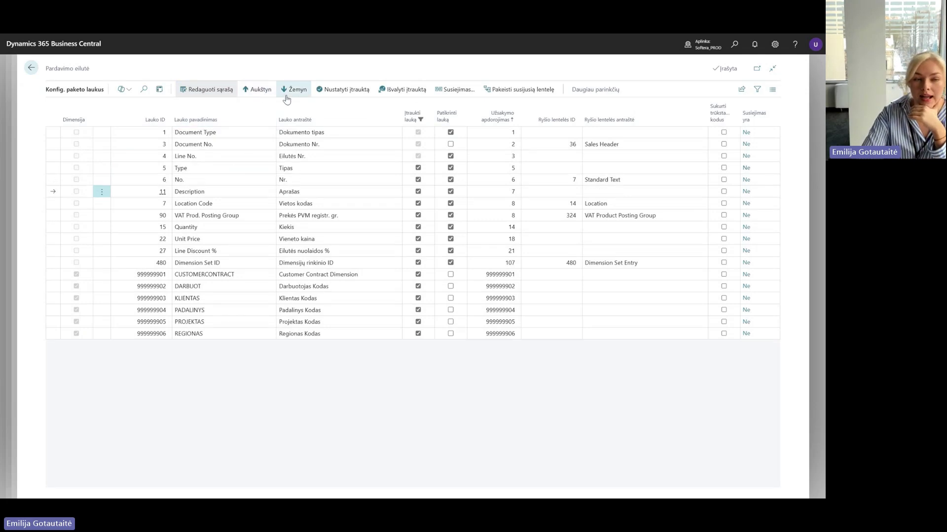
click(285, 97)
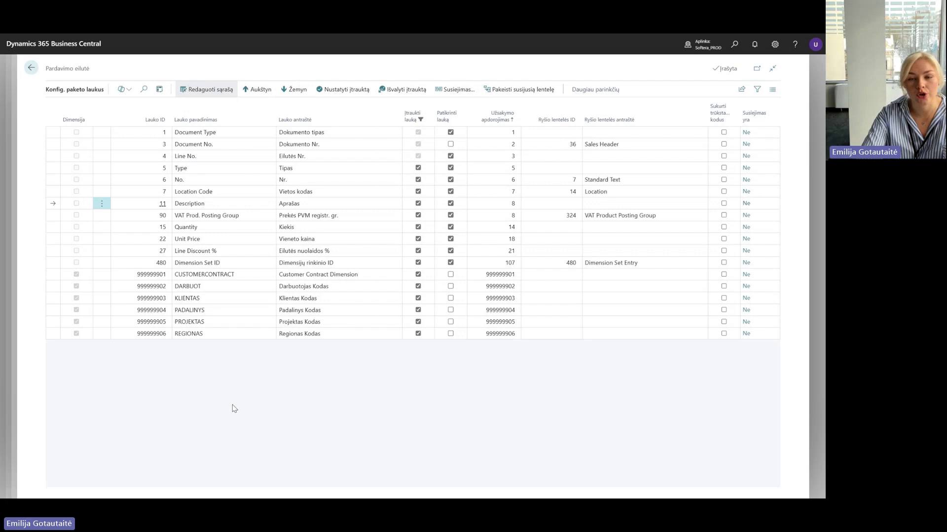
click(32, 69)
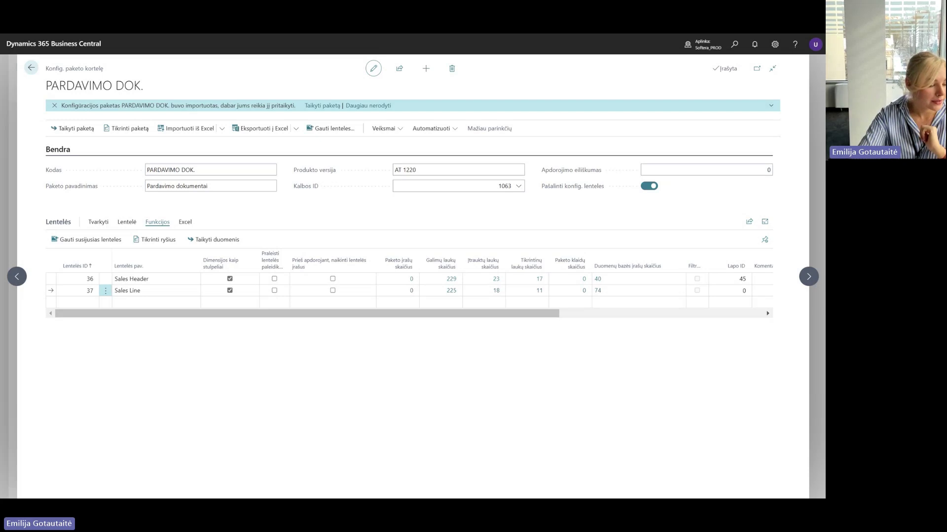
Open the Excel workbook Pardavimo dok - Copy, examine its Pardavimo antraštė sheet, and close it to return to the package.
key(alt+Tab)
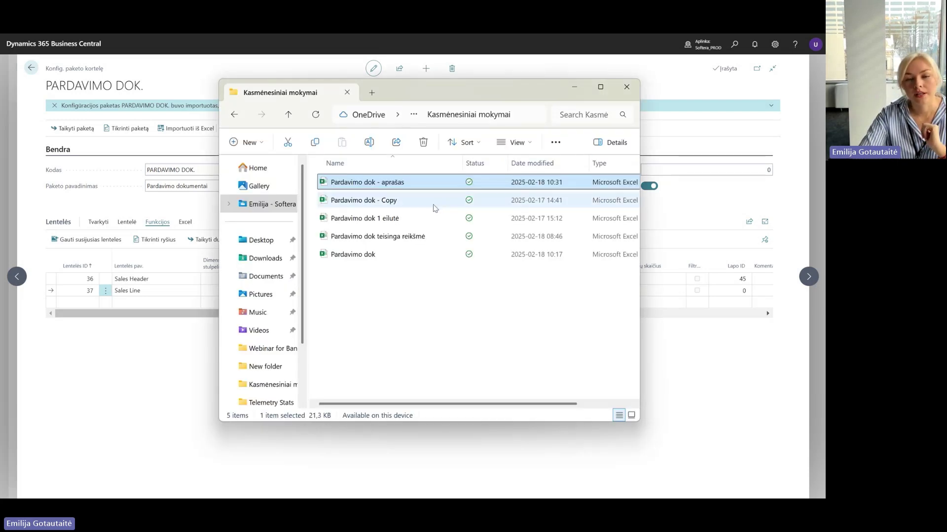
double_click(397, 201)
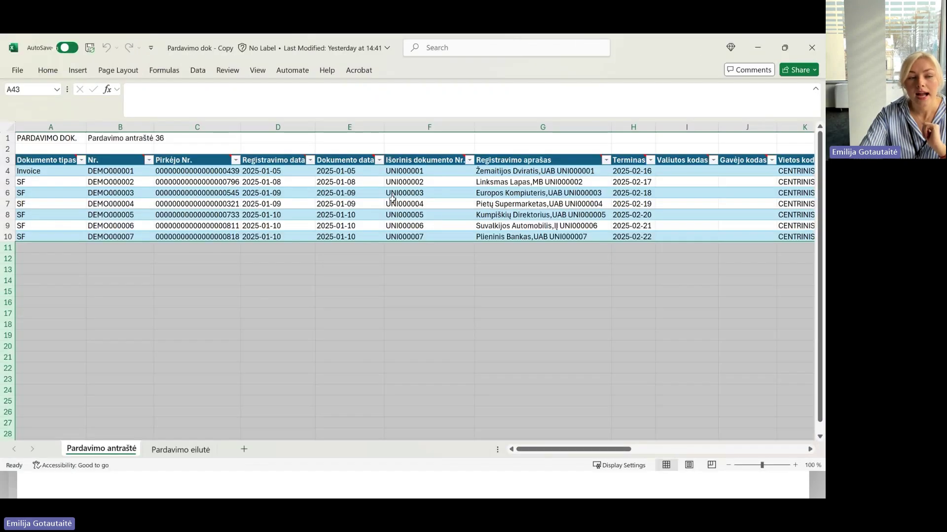
click(195, 256)
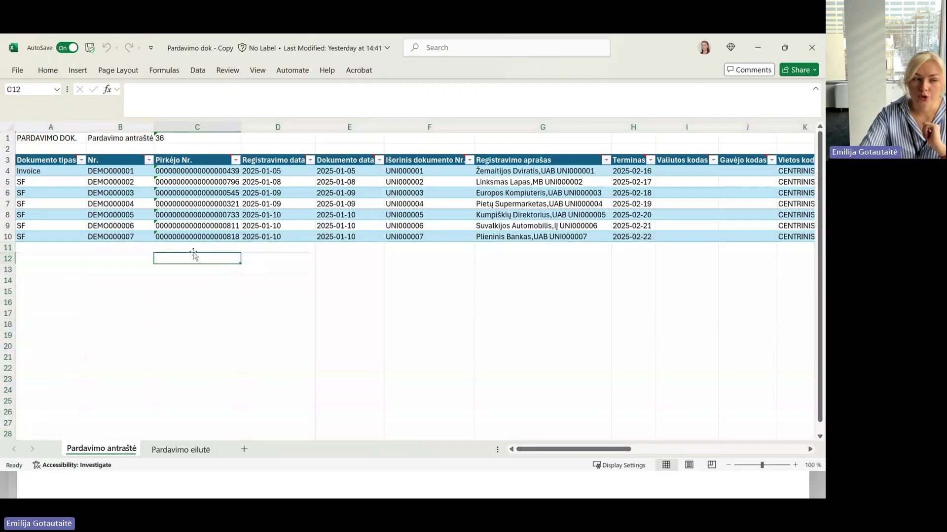
click(6, 171)
key(ctrl+a)
click(87, 260)
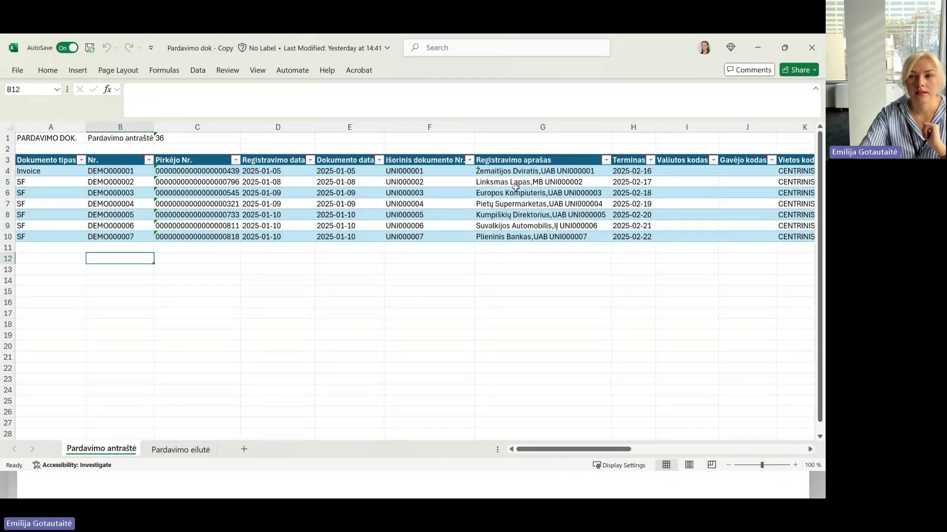
click(812, 48)
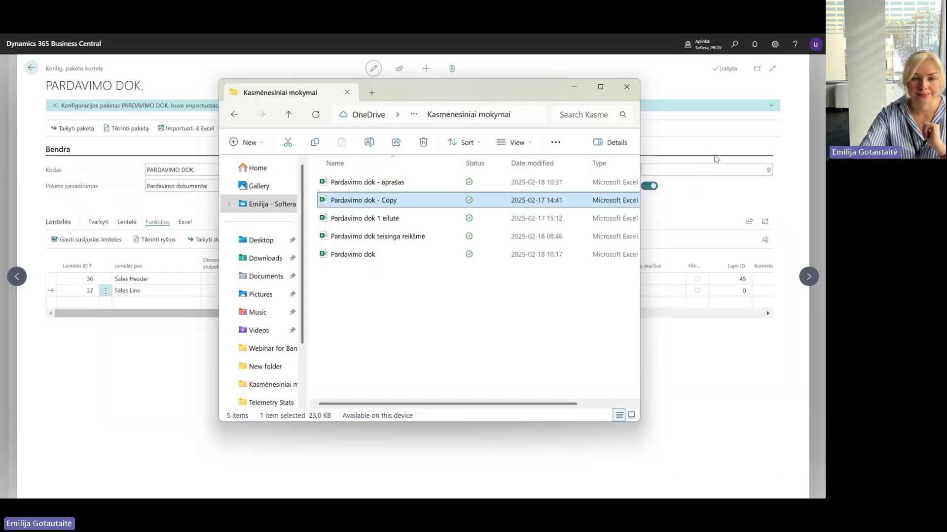
click(172, 344)
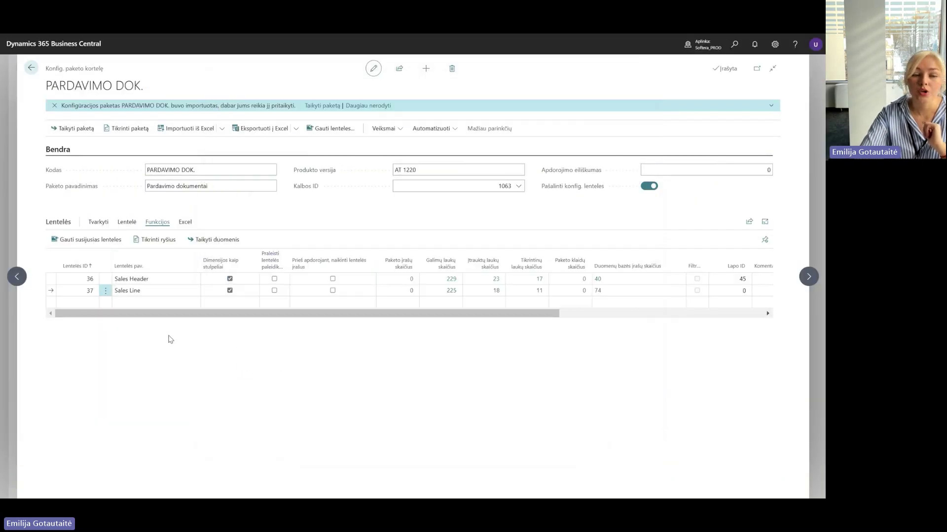
Import the Excel file Pardavimo dok - Copy into the PARDAVIMO DOK. configuration package.
click(191, 131)
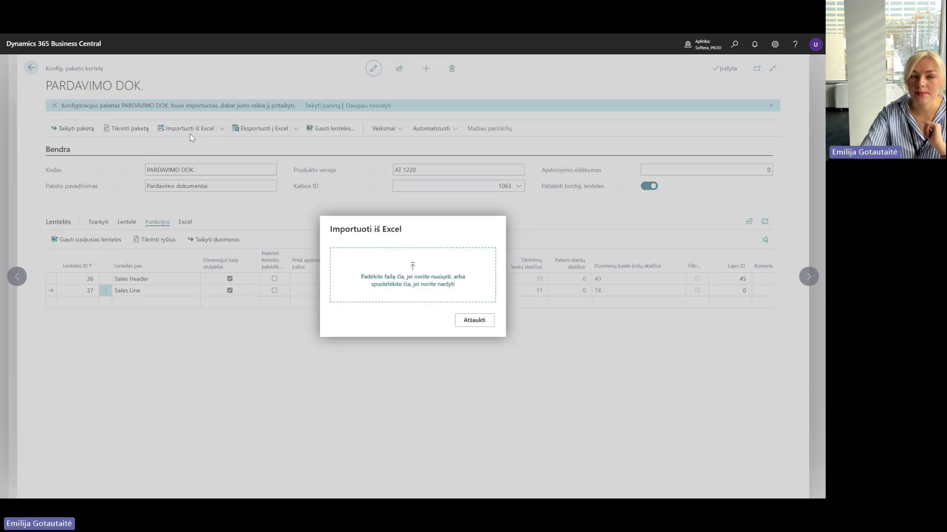
click(361, 250)
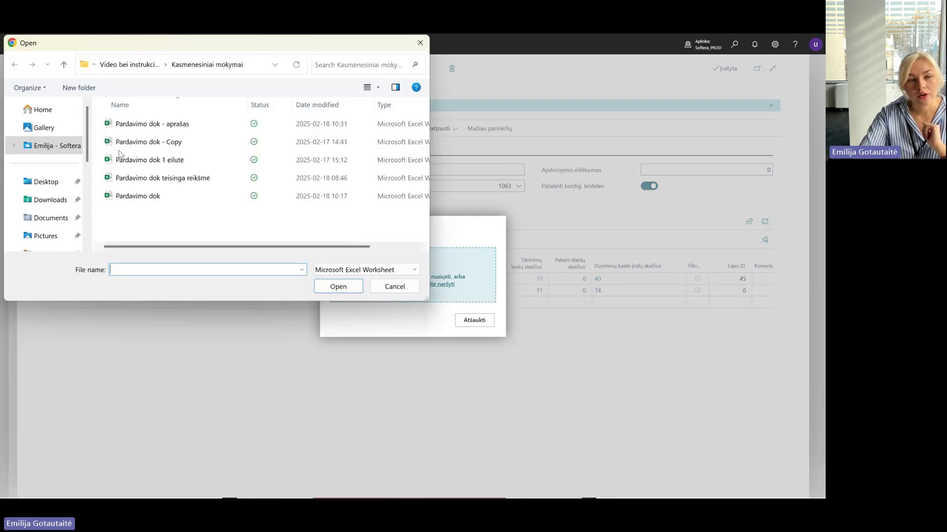
double_click(151, 142)
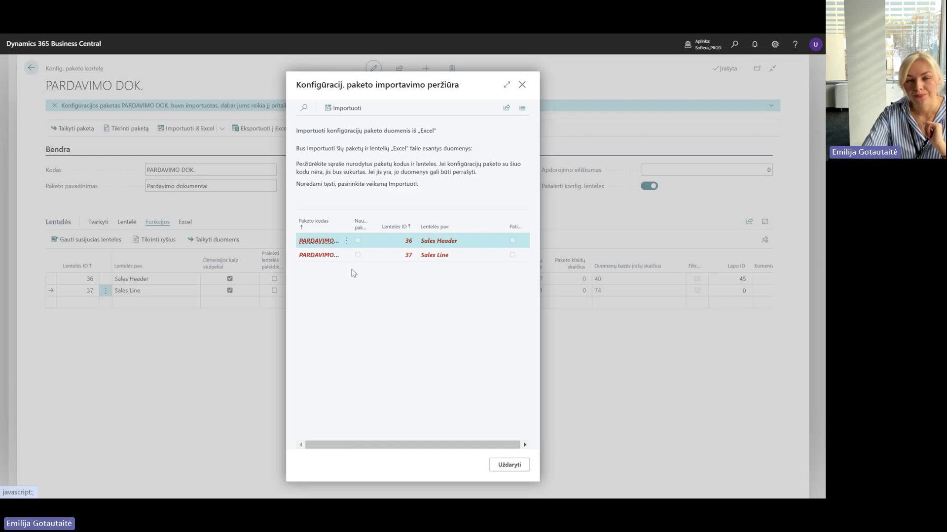
click(342, 112)
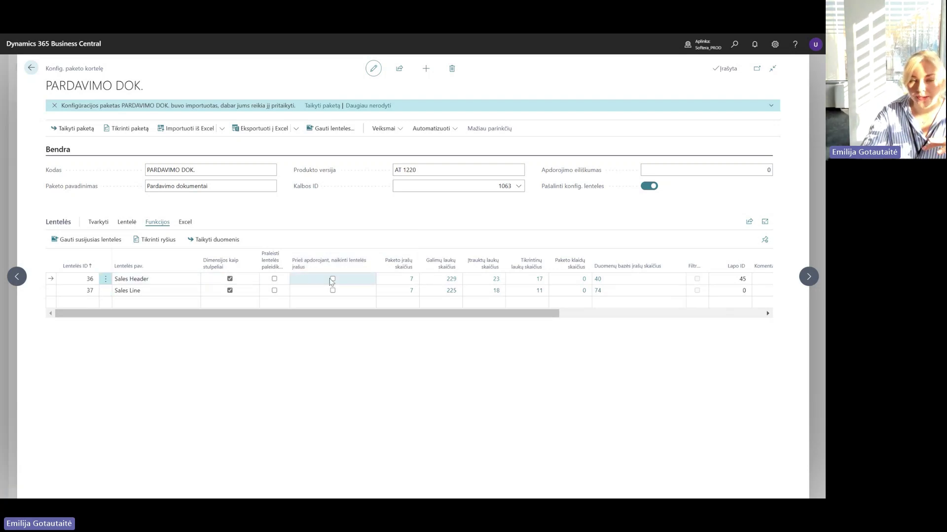
Enable deleting existing table records before processing for both the Sales Header and Sales Line tables.
click(333, 279)
click(332, 290)
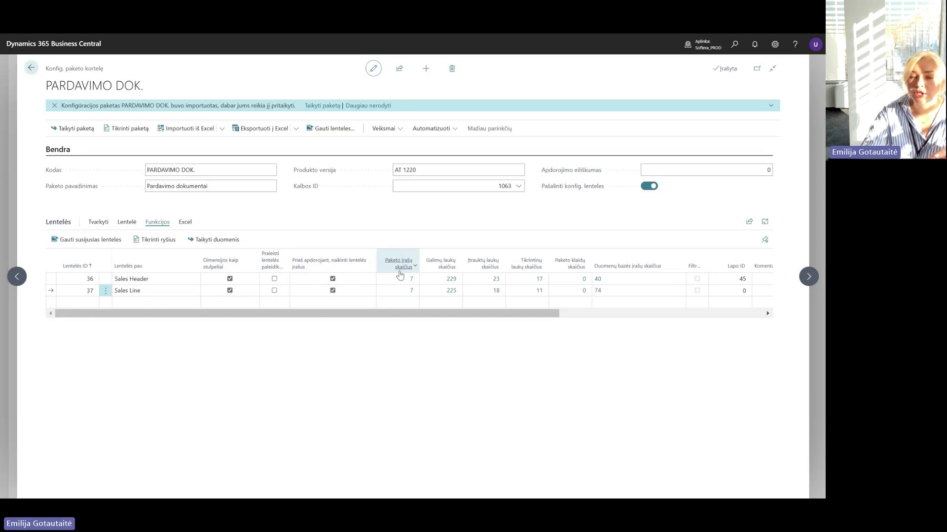
Apply the package data of the Sales Header table, agreeing to the customer changes and acknowledging the location and posting date notices.
click(158, 278)
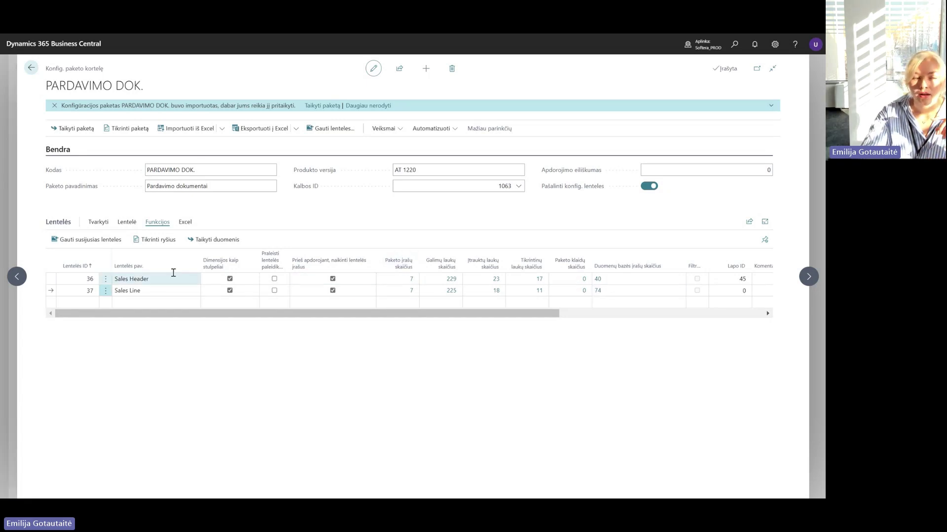
click(202, 241)
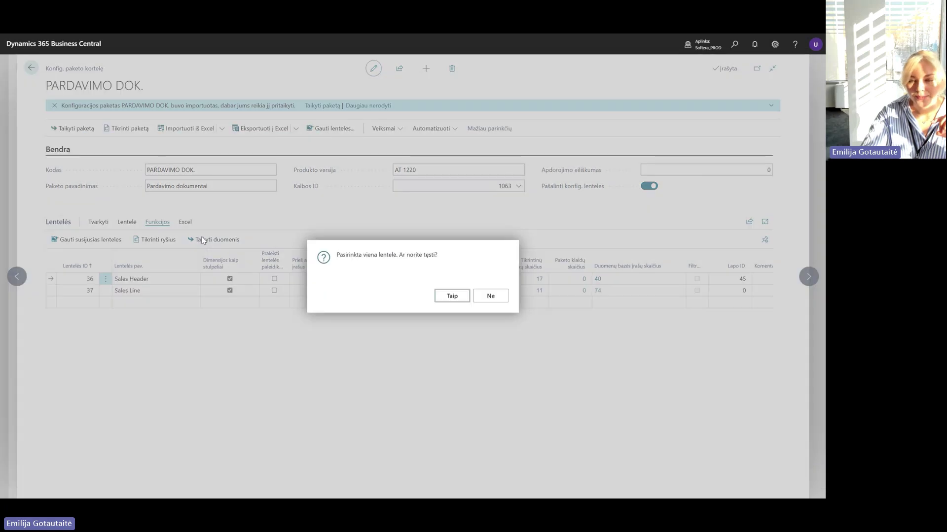
click(450, 296)
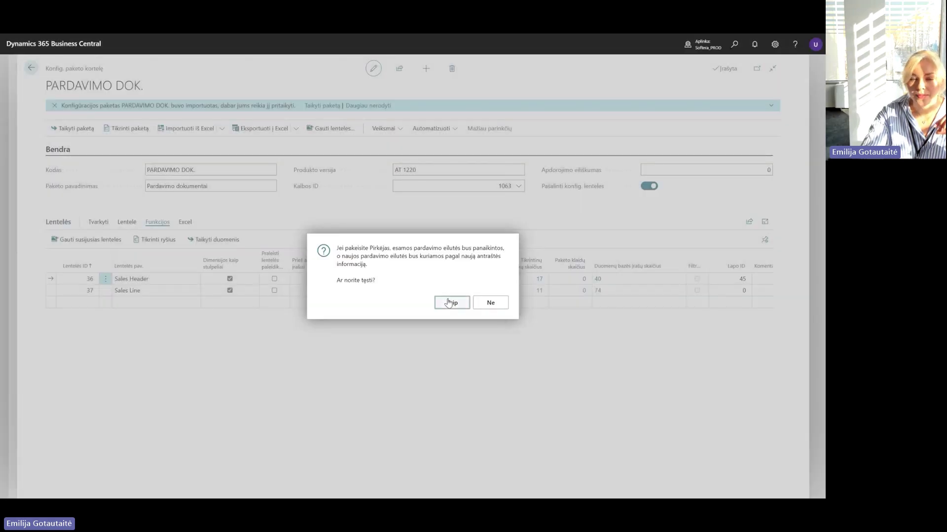
click(448, 302)
click(492, 302)
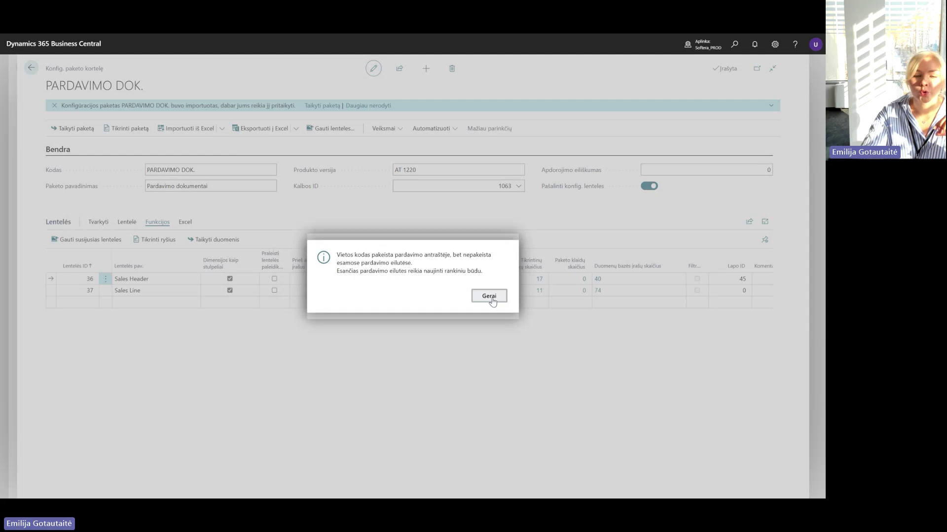
click(491, 302)
click(452, 306)
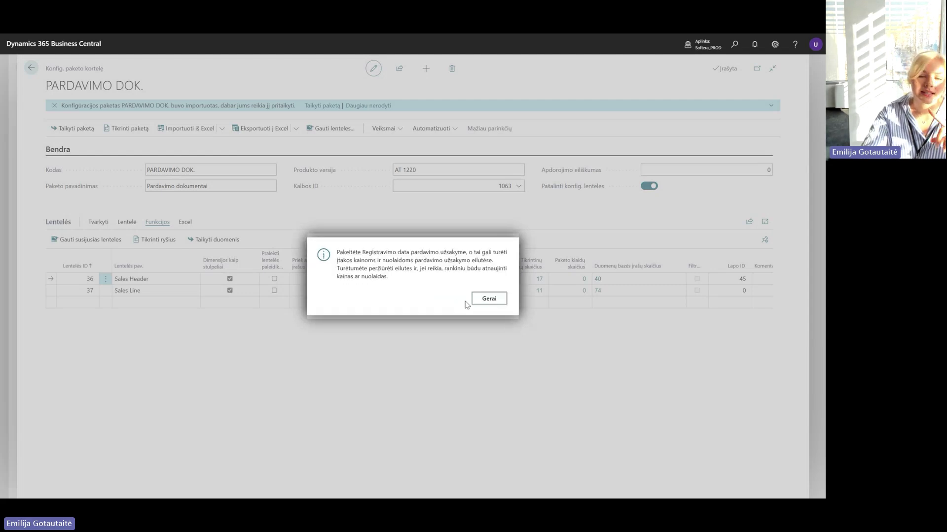
click(488, 298)
click(488, 299)
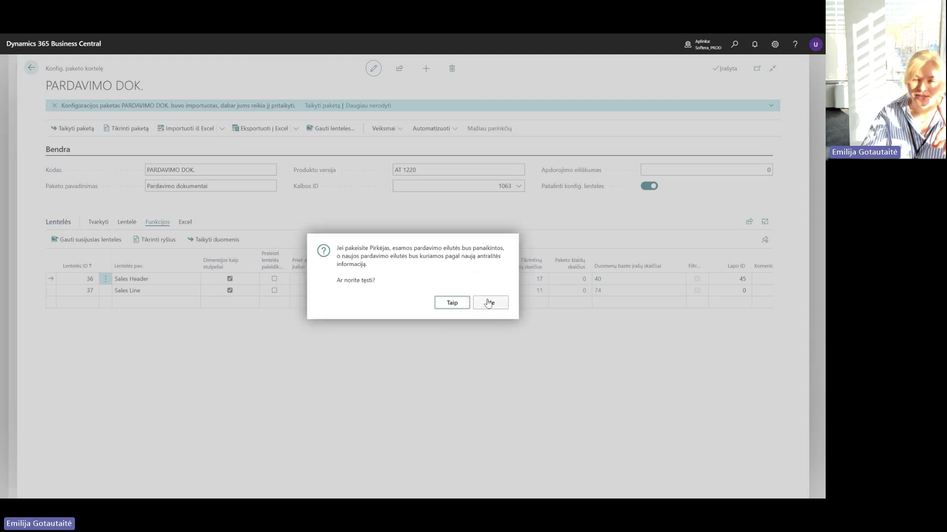
click(452, 305)
click(493, 298)
click(492, 297)
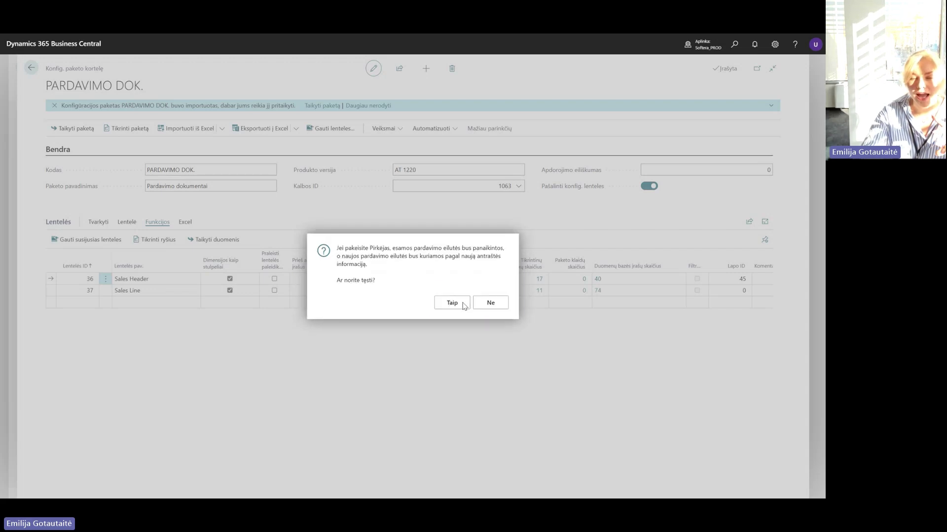
click(453, 305)
click(488, 299)
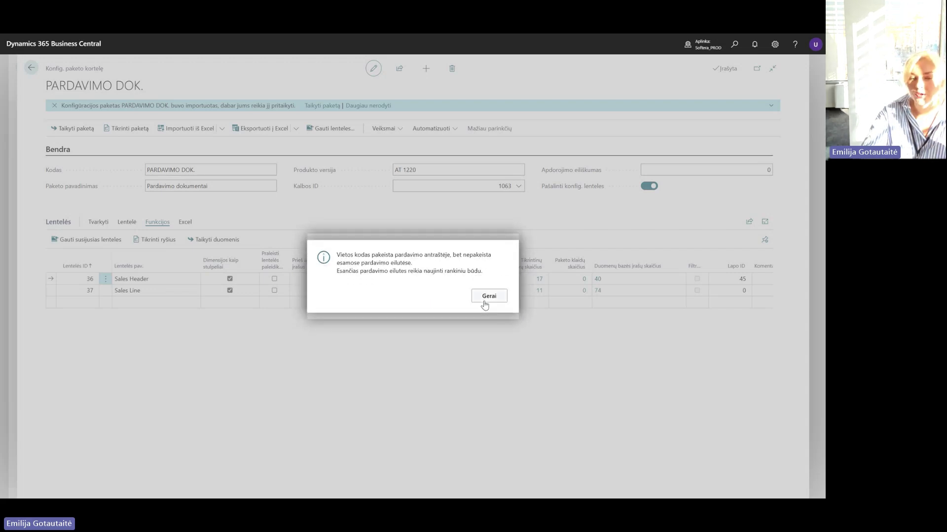
click(486, 300)
click(437, 308)
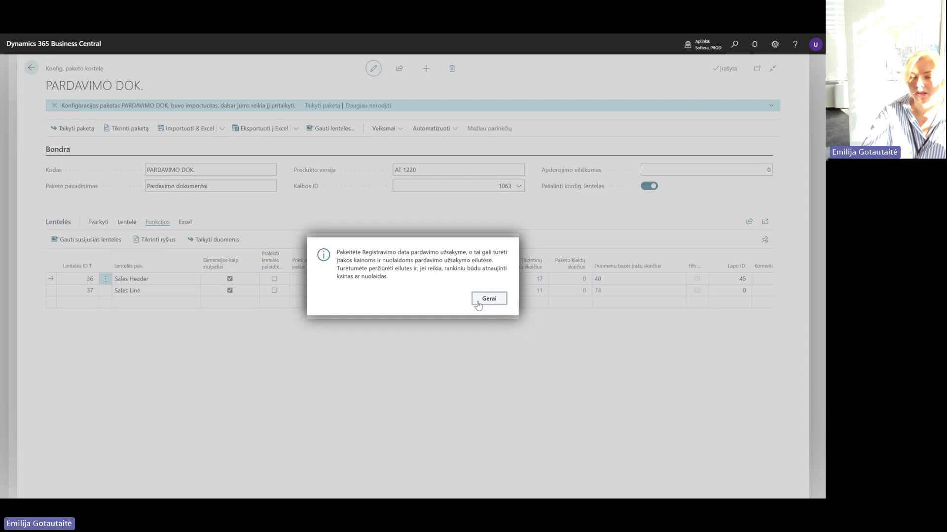
click(485, 298)
click(486, 299)
click(457, 310)
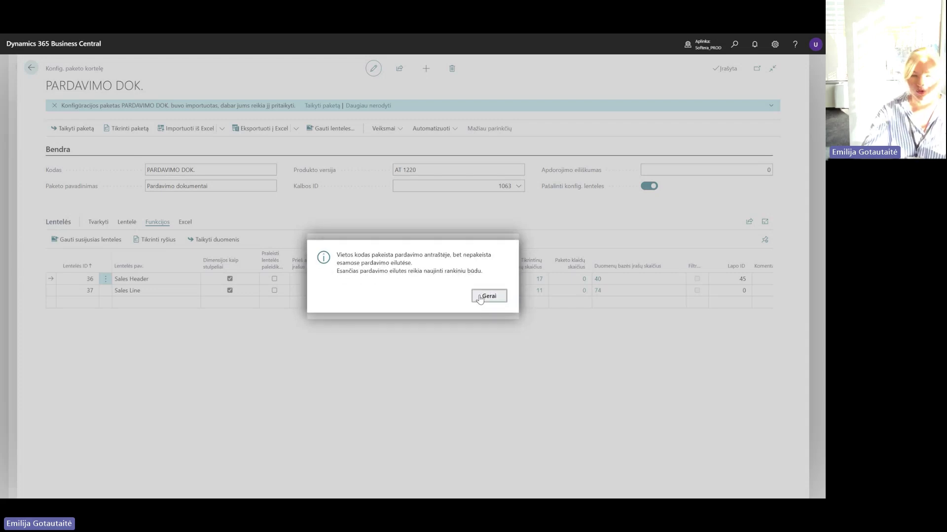
click(486, 297)
click(448, 305)
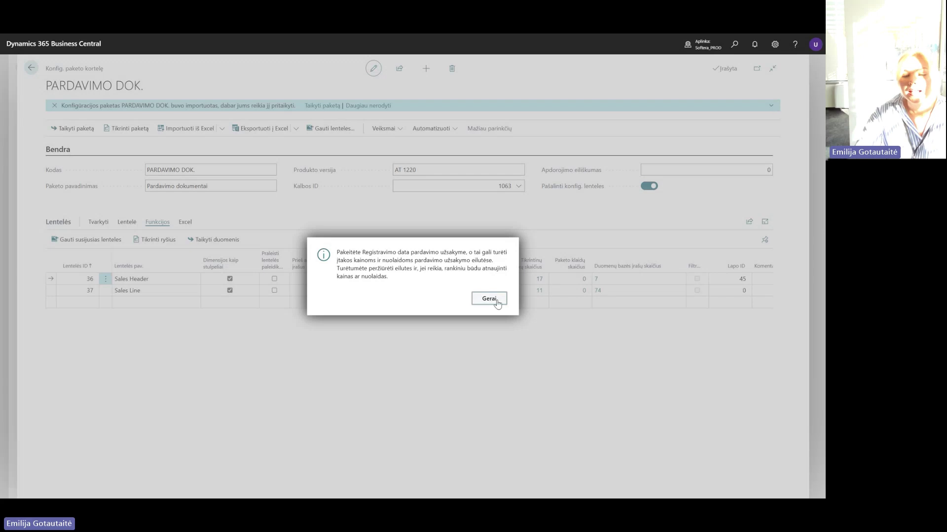
click(486, 299)
click(484, 298)
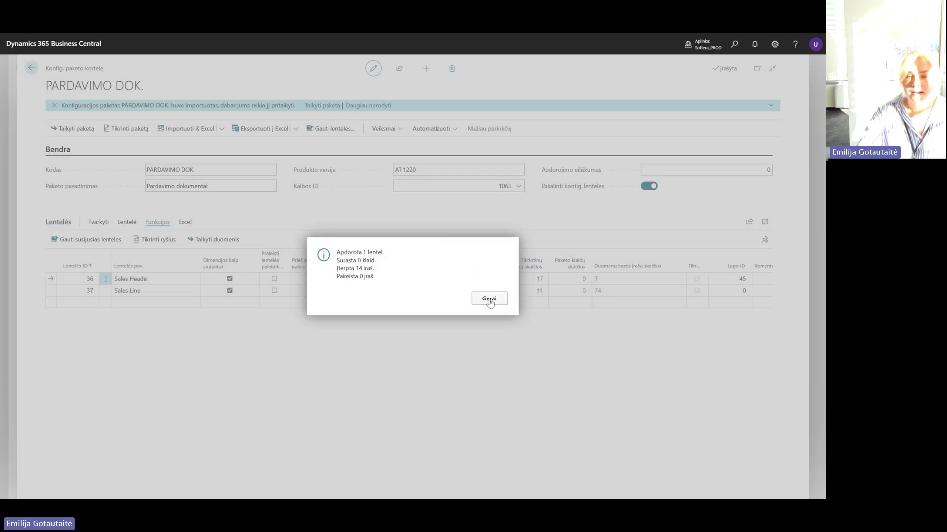
click(488, 300)
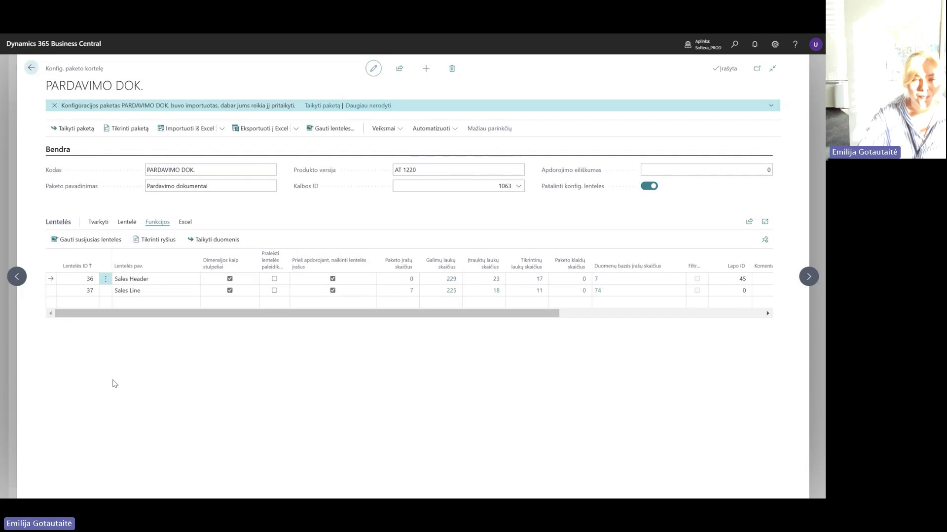
Apply the package data of the Sales Line table alone, agreeing to continue and acknowledging the processing summary.
click(128, 291)
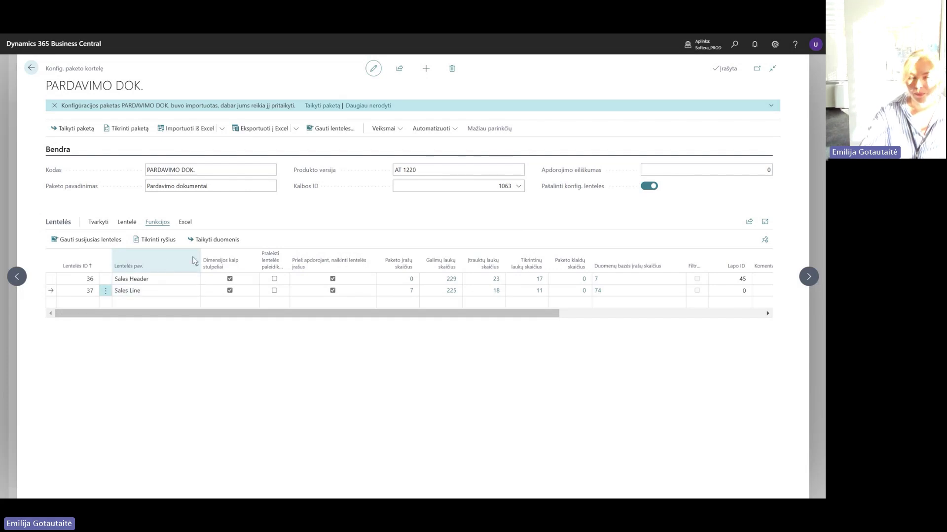
click(225, 239)
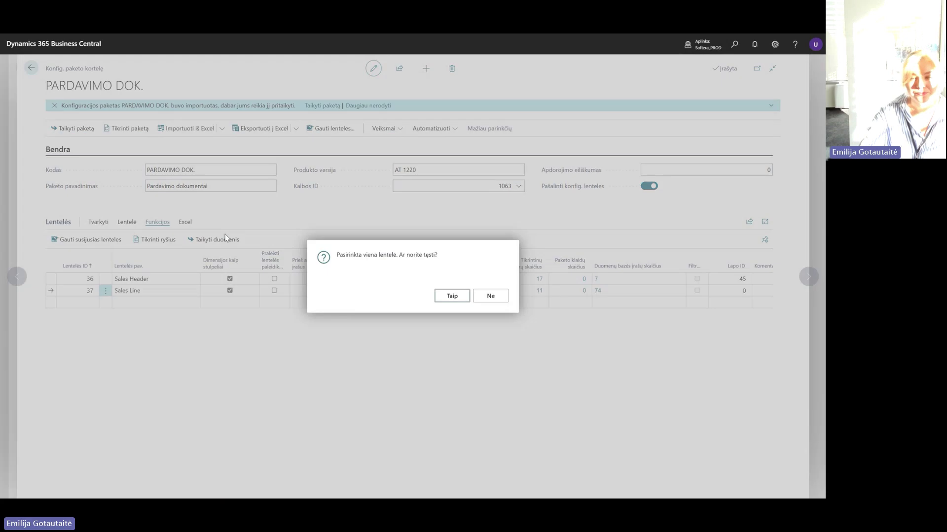
click(450, 296)
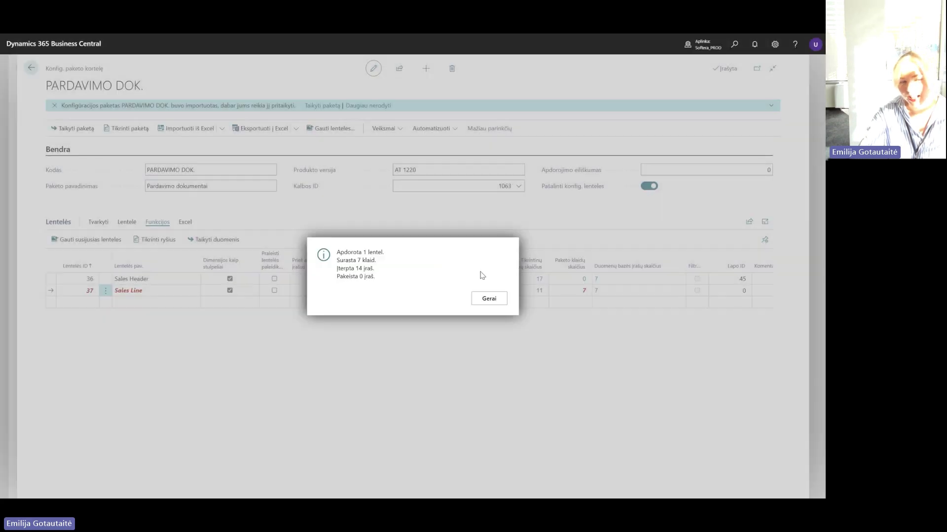
click(477, 300)
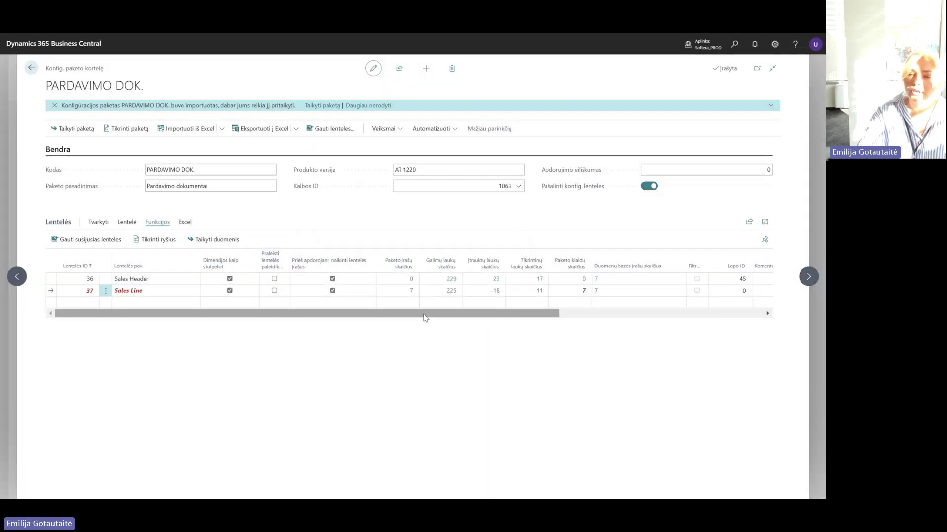
Examine the error of the first failed Sales Line record, and review the complete package error list.
click(586, 292)
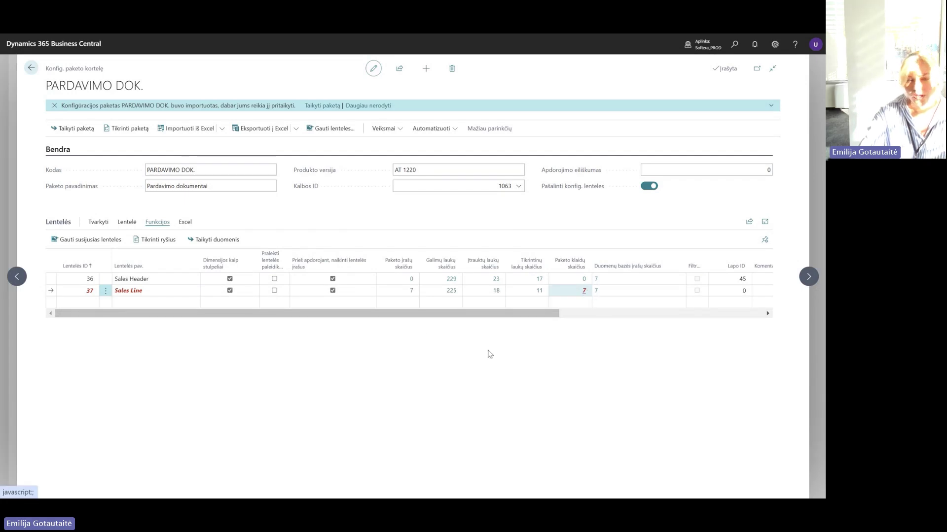
key(Escape)
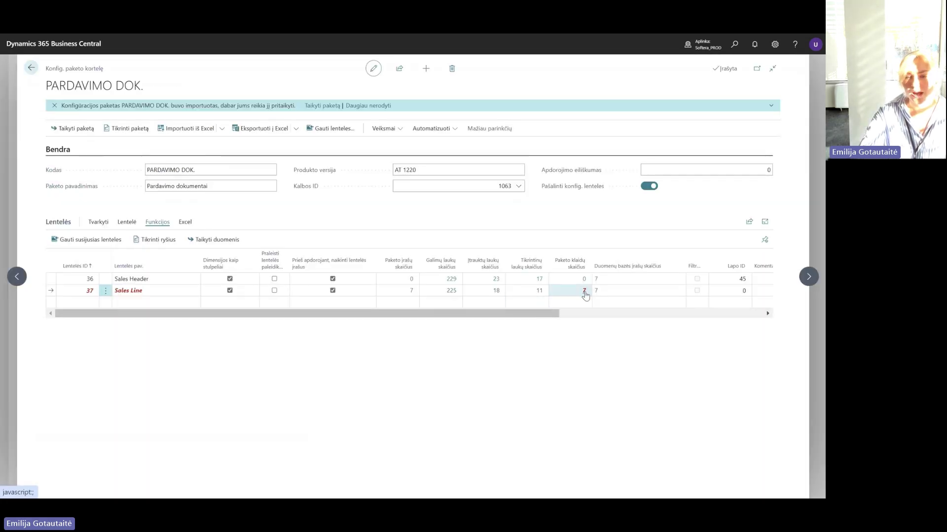
click(585, 292)
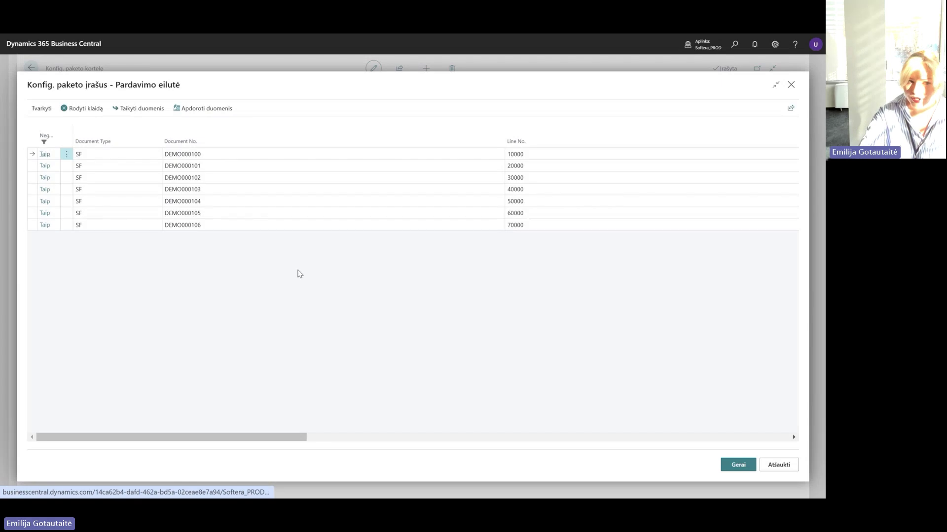
click(86, 109)
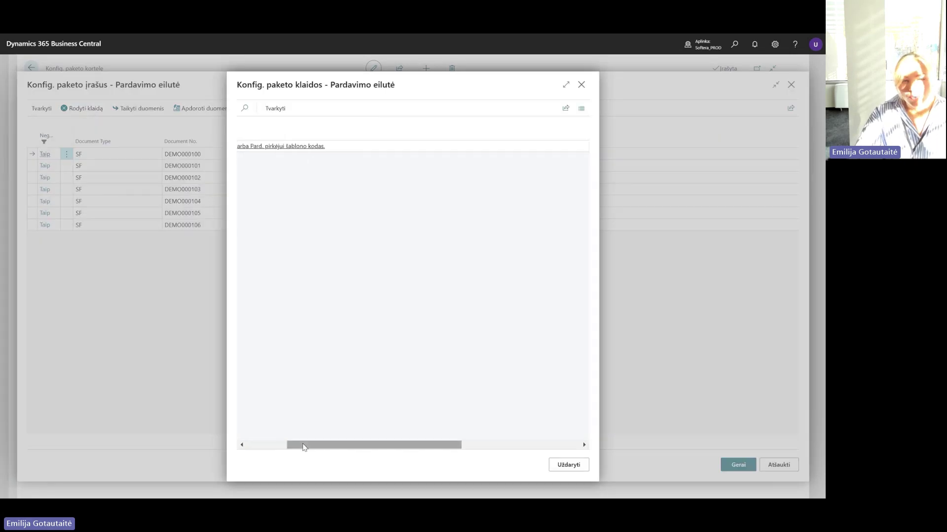
drag(302, 445, 200, 433)
key(Escape)
key(Escape)
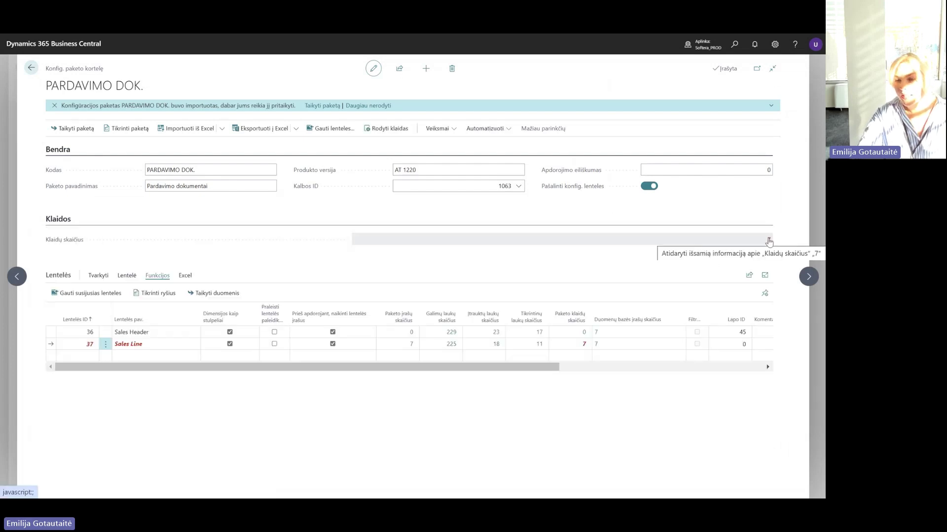
click(766, 243)
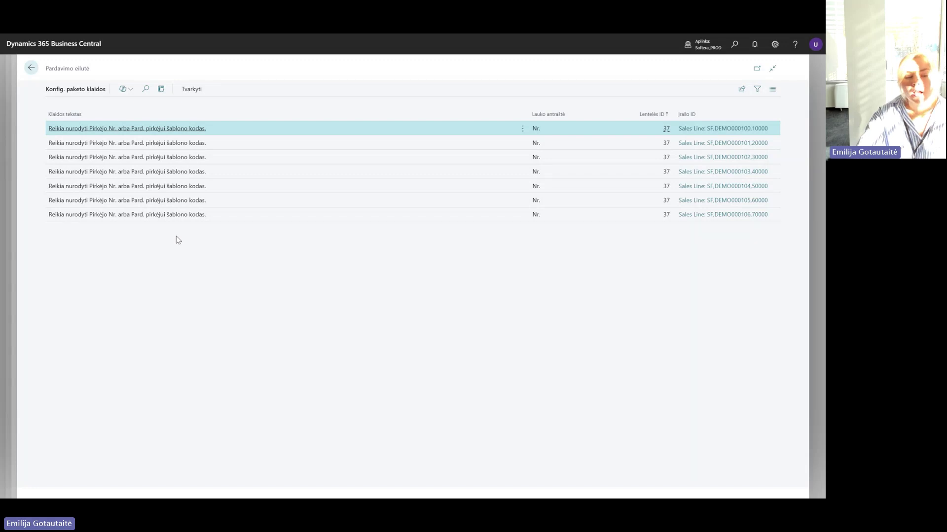
key(Escape)
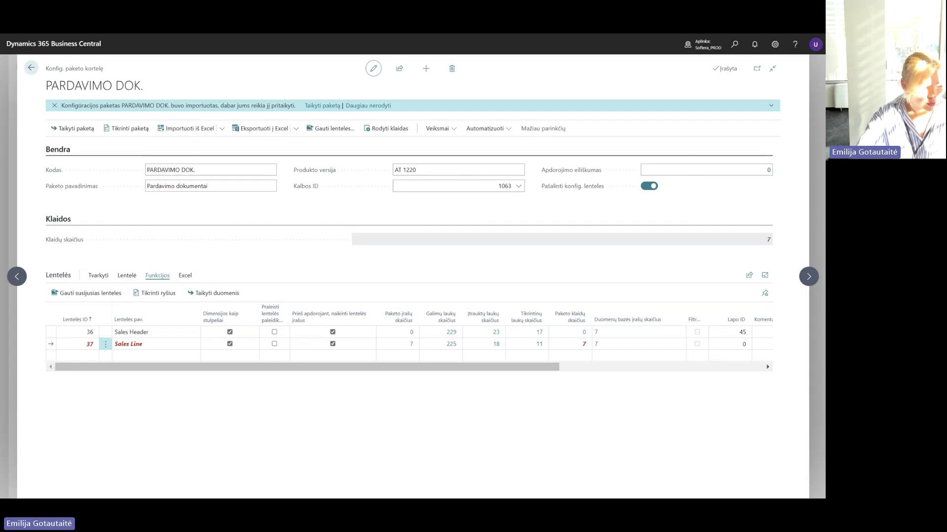
Open the Excel workbook Pardavimo dok 1 eilutė and compare the row contents of its Pardavimo eilutė and Pardavimo antraštė sheets.
key(alt+Tab)
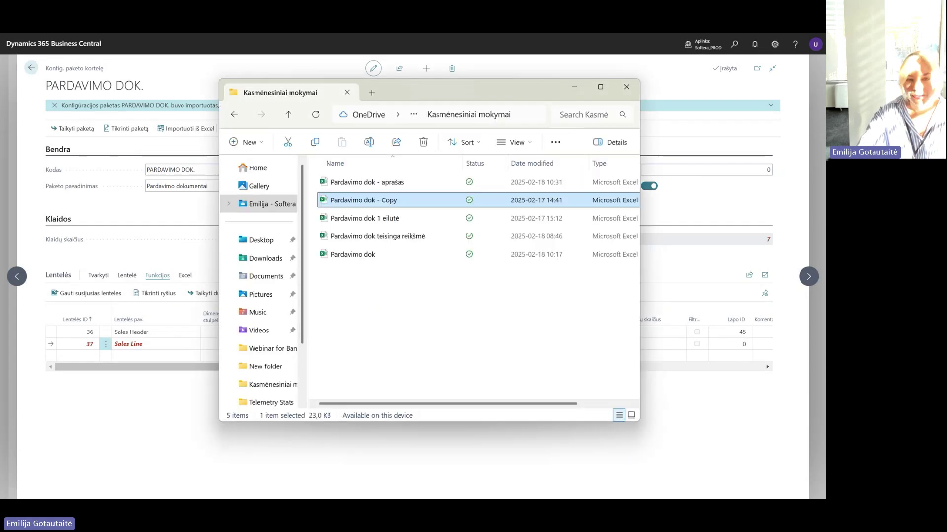
double_click(400, 220)
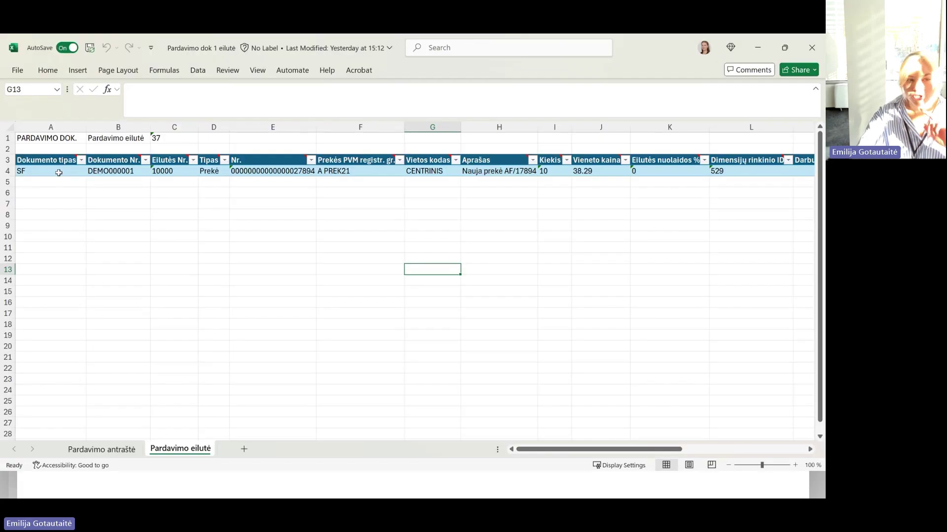
drag(57, 172, 432, 181)
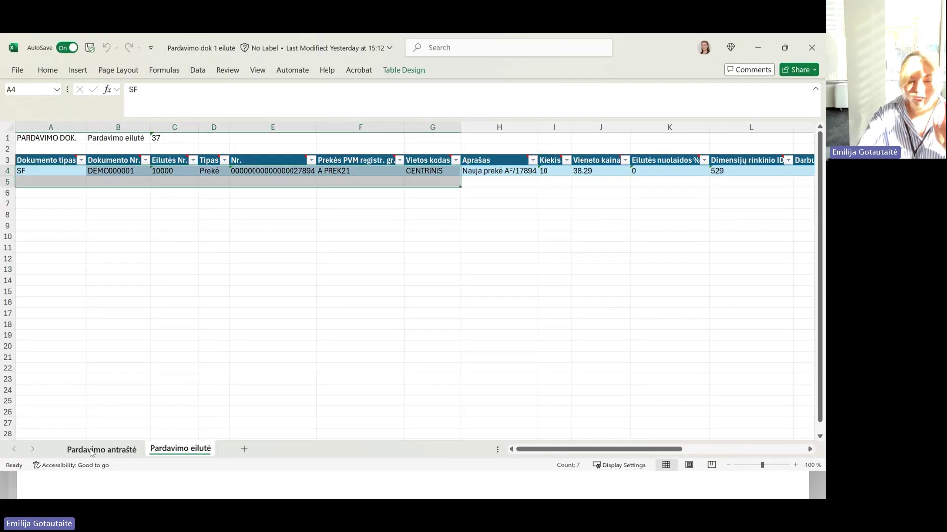
click(134, 456)
click(58, 171)
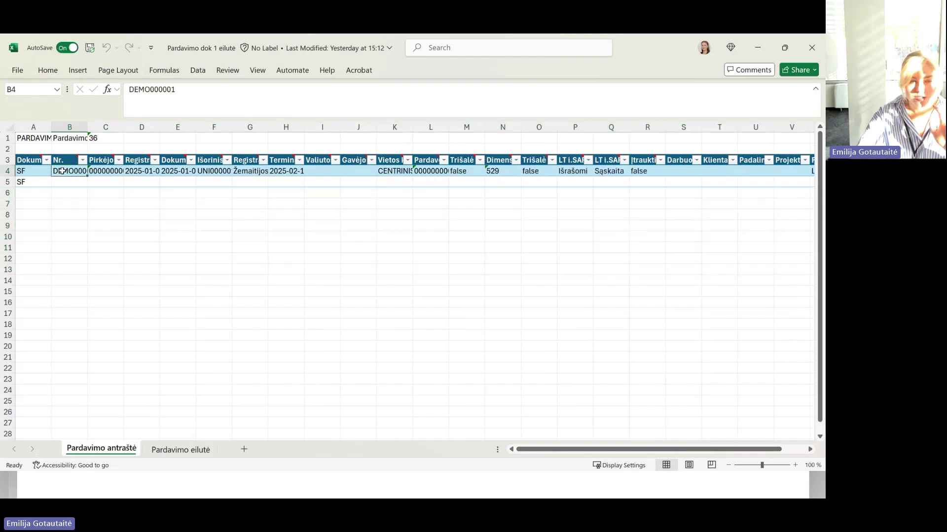
click(181, 449)
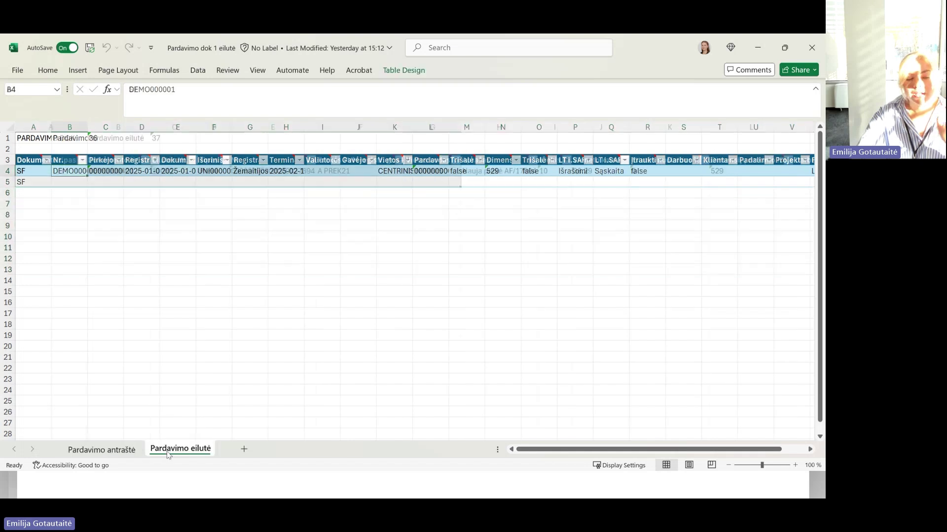
click(127, 445)
click(206, 184)
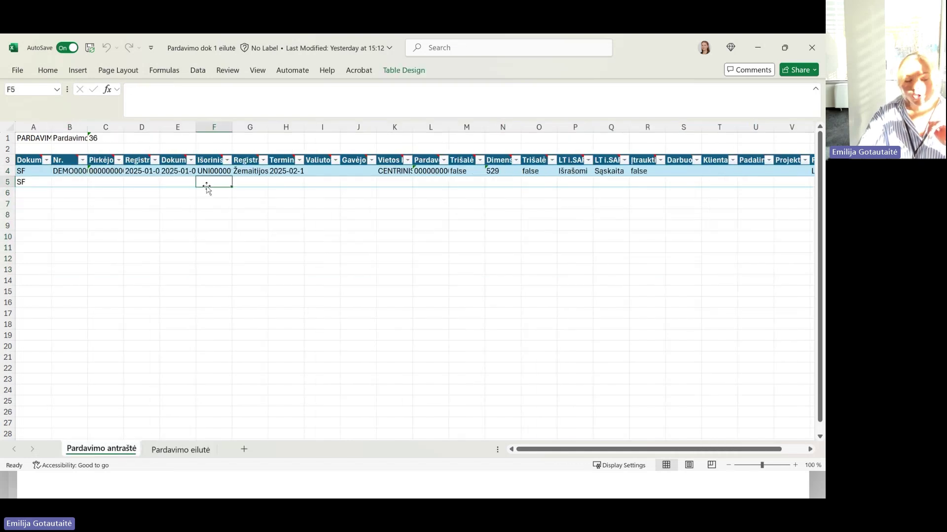
Inspect the nearly empty SF row 5 across all columns of the Pardavimo antraštė sheet, and close the workbook.
drag(598, 449, 688, 438)
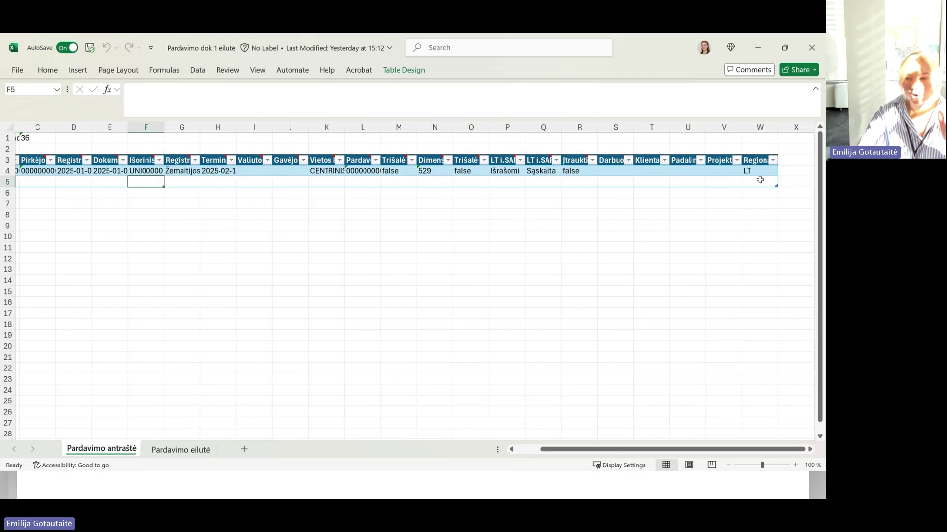
mouse_move(777, 187)
mouse_down()
mouse_move(778, 205)
mouse_move(778, 188)
mouse_up()
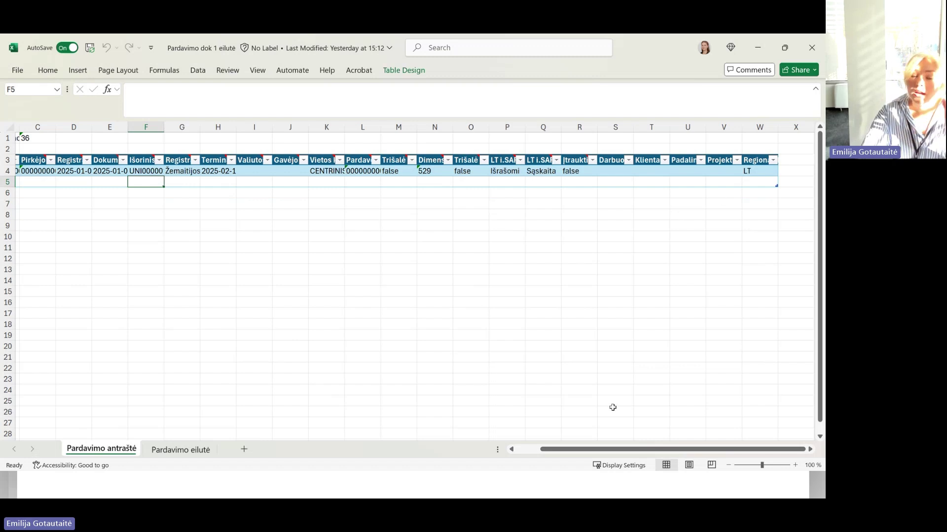
drag(612, 449, 587, 449)
click(414, 277)
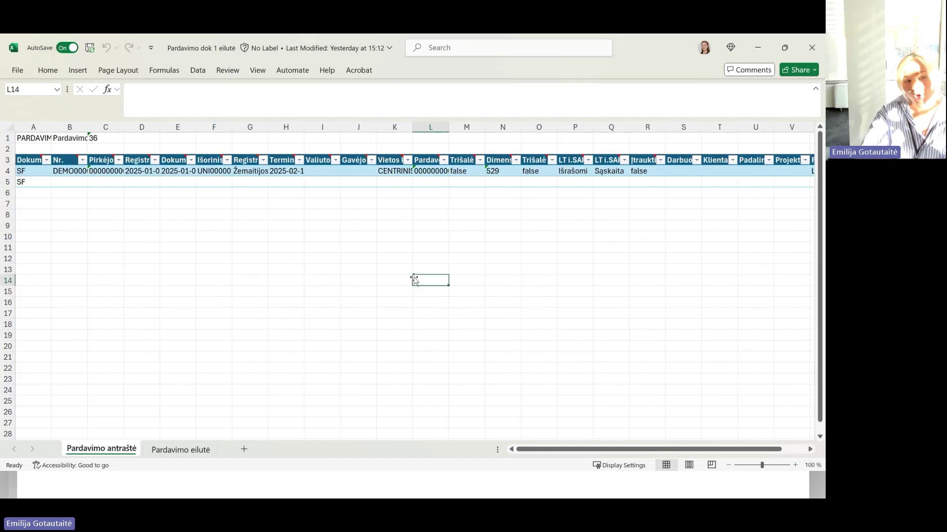
click(193, 174)
click(205, 183)
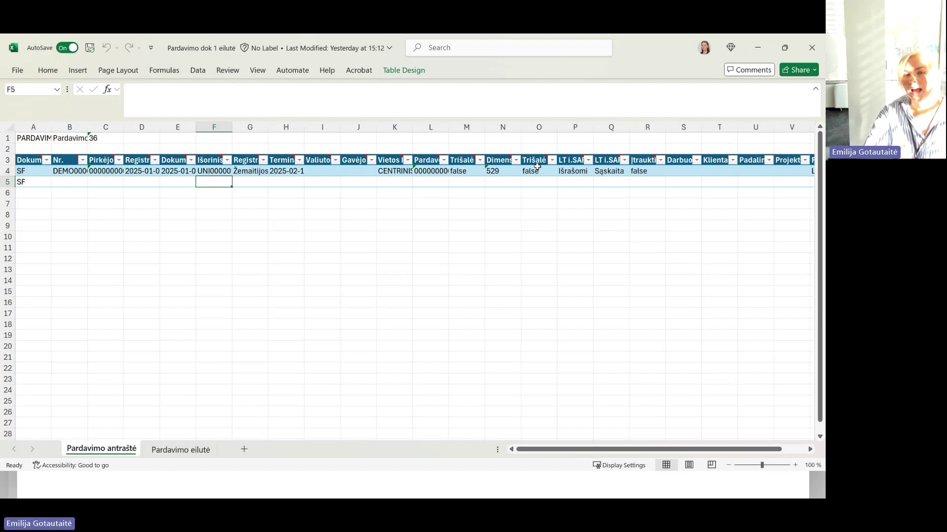
click(582, 228)
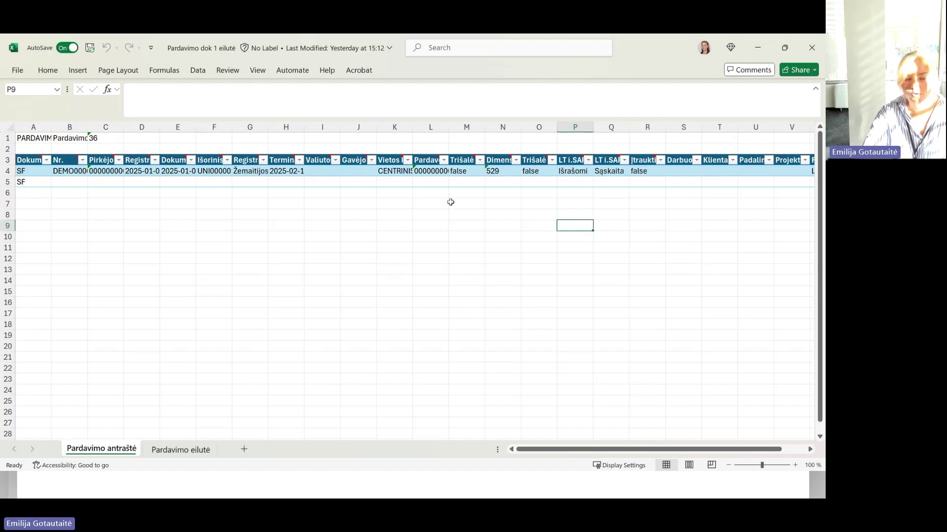
click(812, 47)
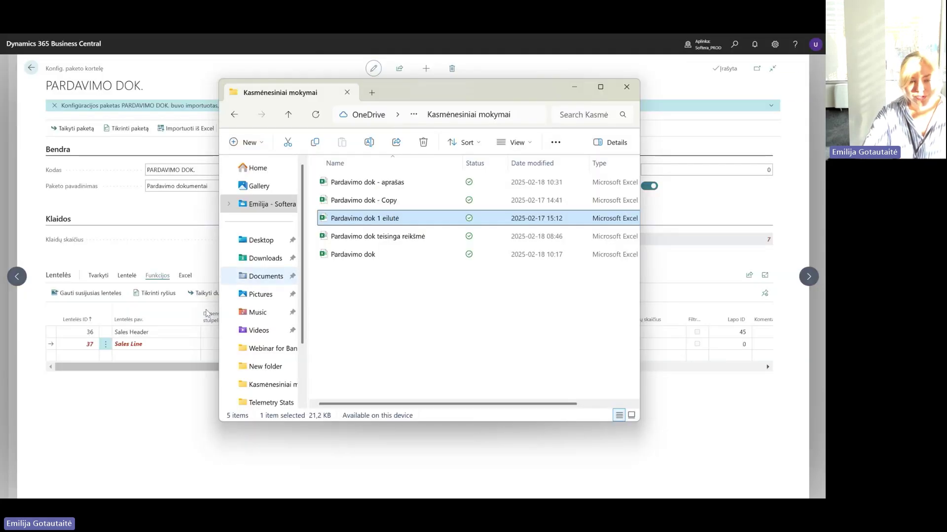
Import the Excel file Pardavimo dok 1 eilutė into the package, agreeing to overwrite the existing Sales Line records, and review the Sales Header records.
click(162, 404)
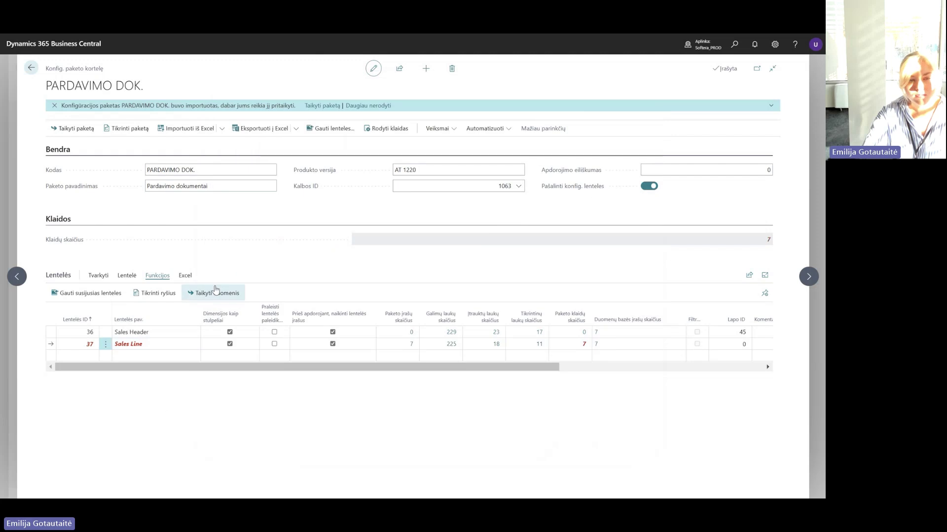
click(176, 130)
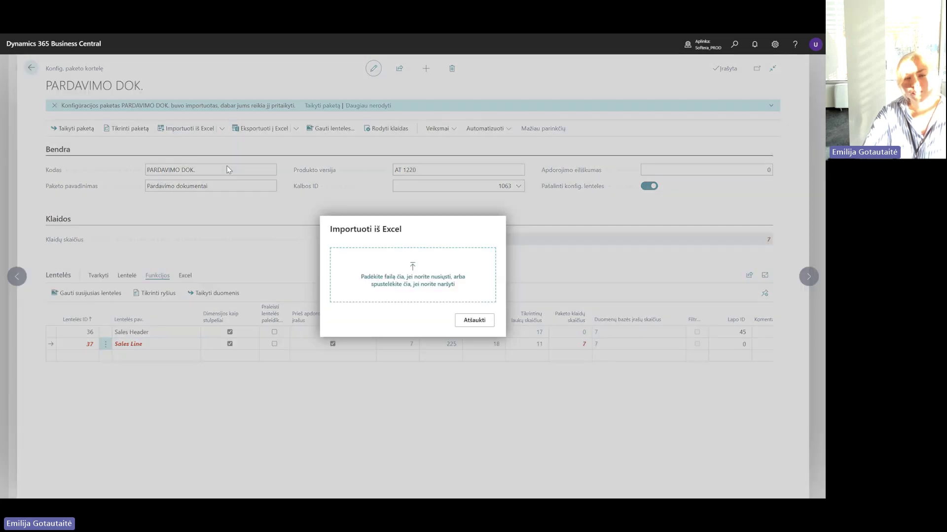
click(381, 257)
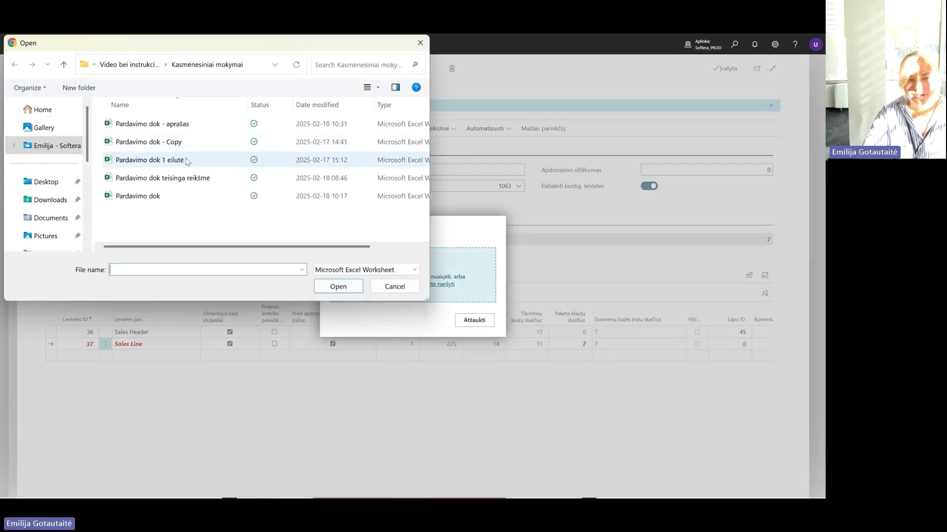
double_click(178, 160)
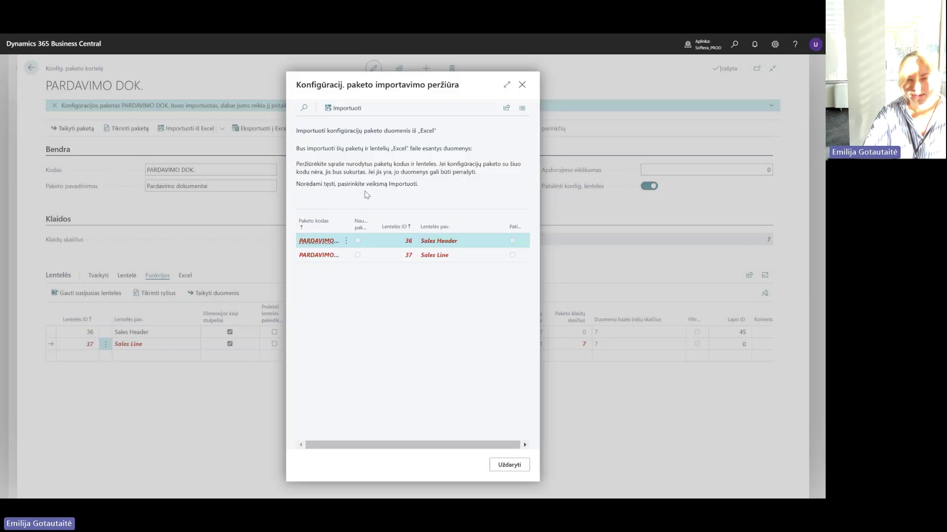
click(338, 102)
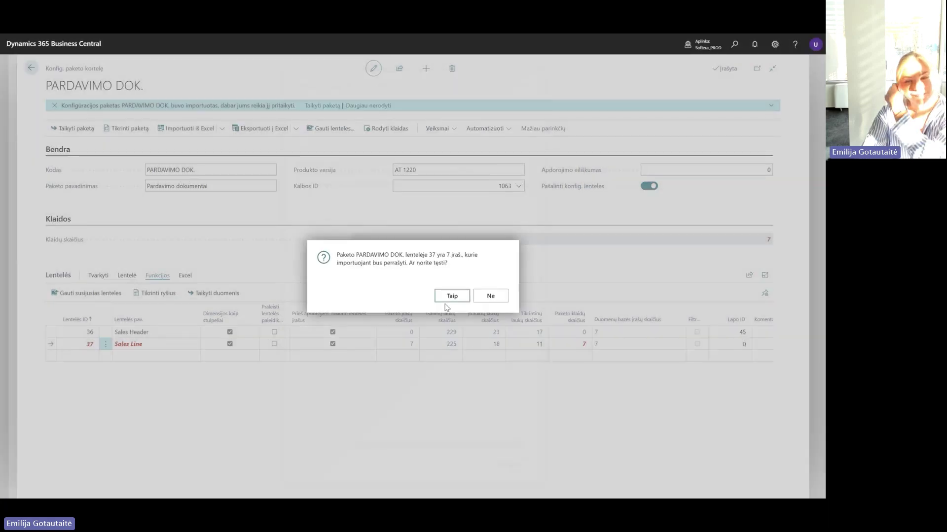
click(449, 302)
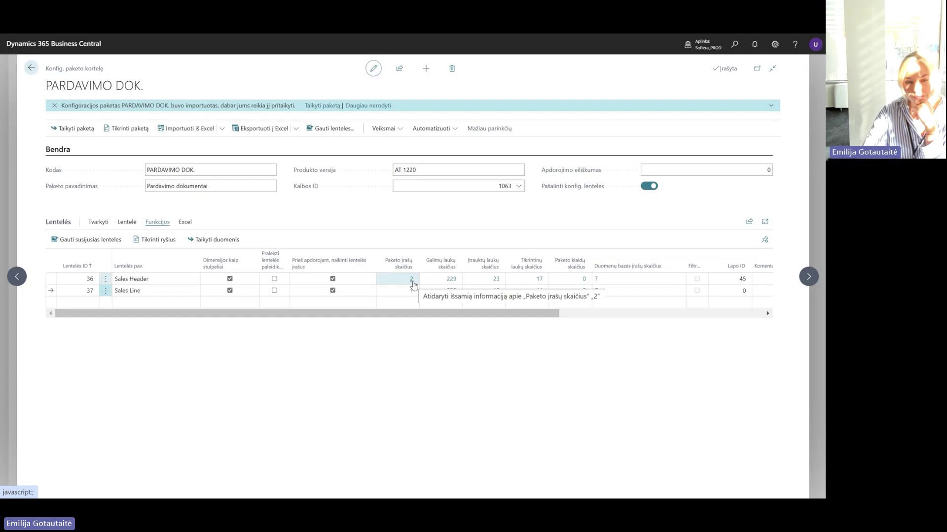
click(411, 280)
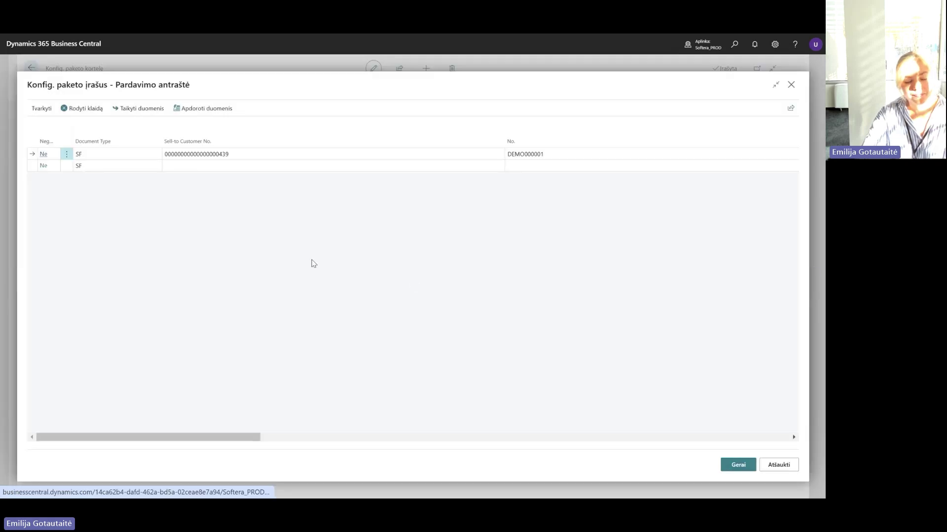
key(Escape)
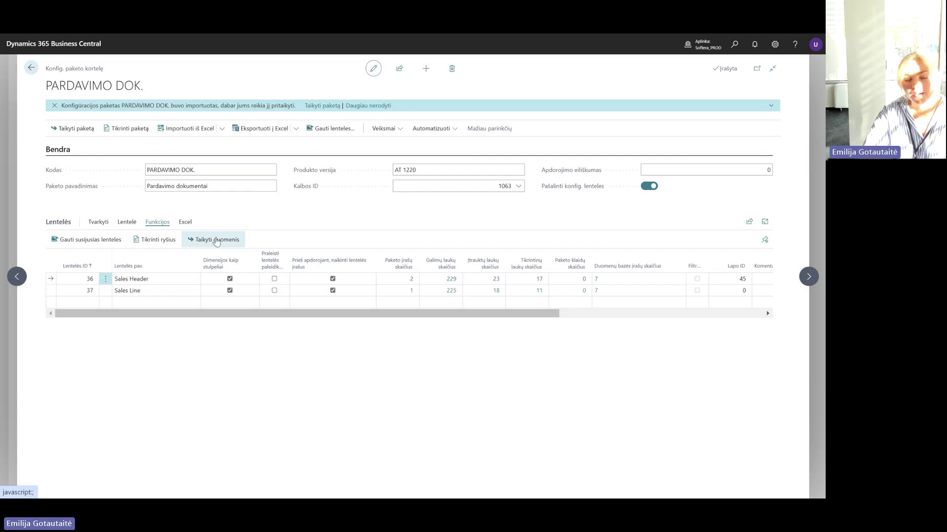
Apply the package data of the Sales Header table alone and open the package error list.
click(217, 241)
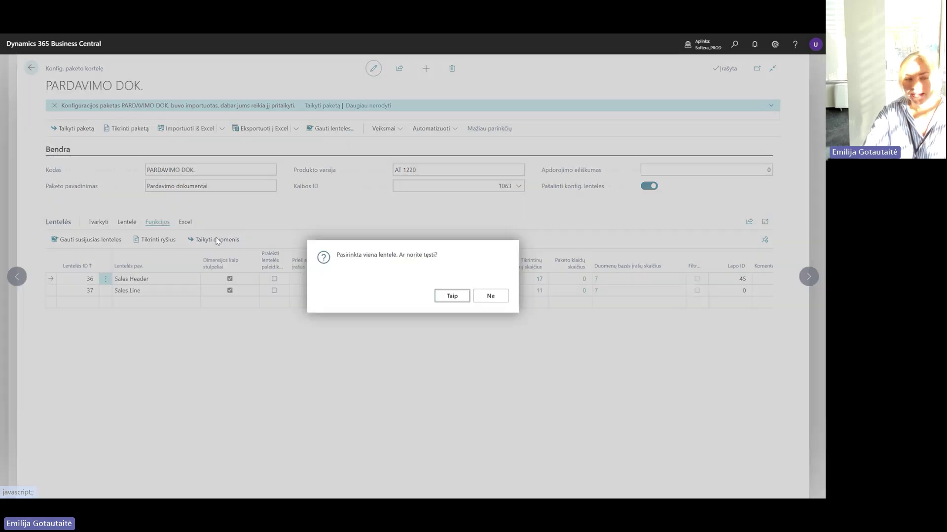
click(450, 296)
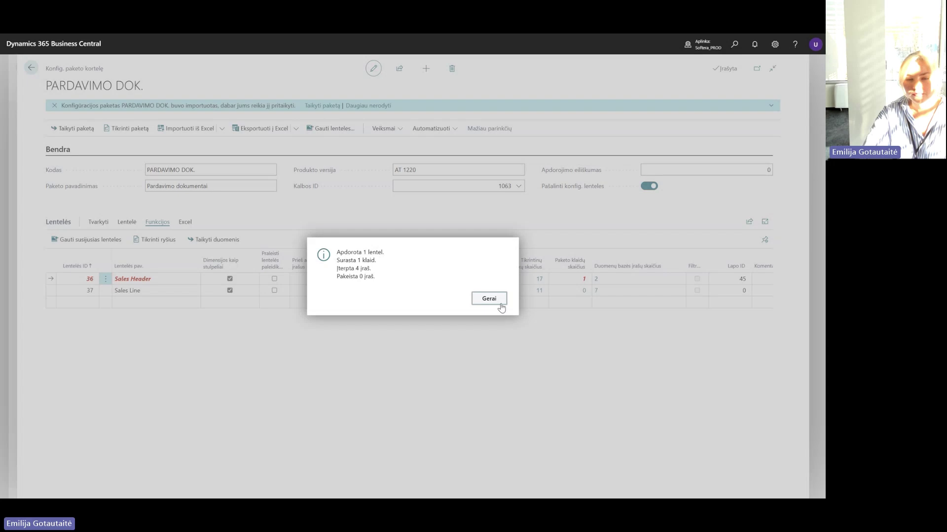
click(500, 305)
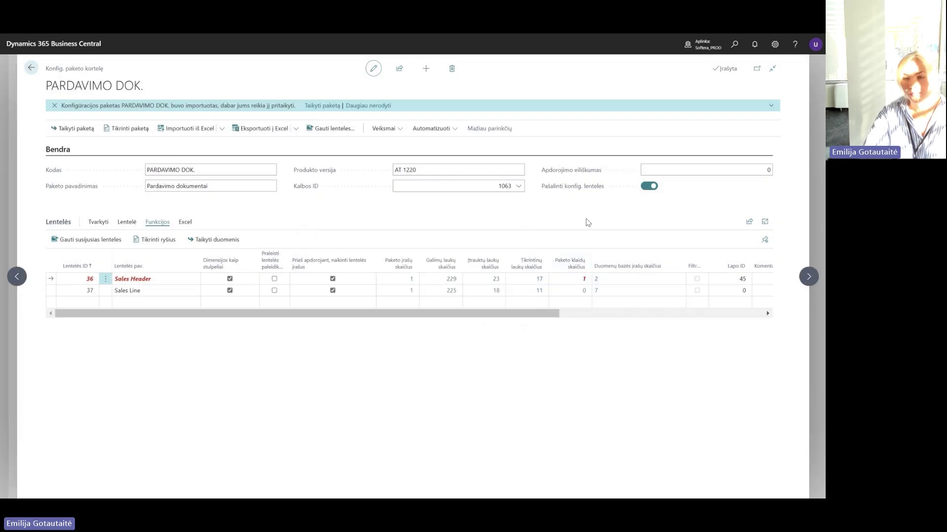
click(768, 240)
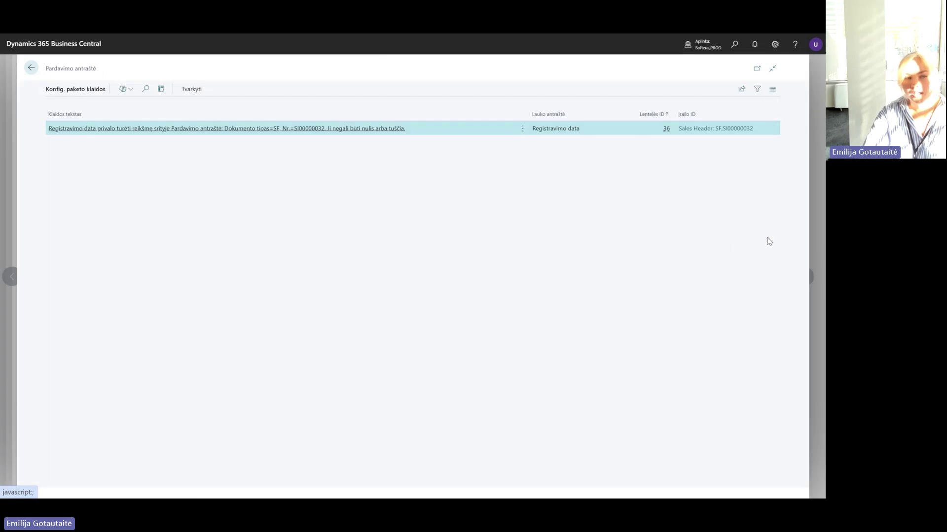
Read through the error text of the Sales Header record and close the package error list.
drag(85, 129, 407, 133)
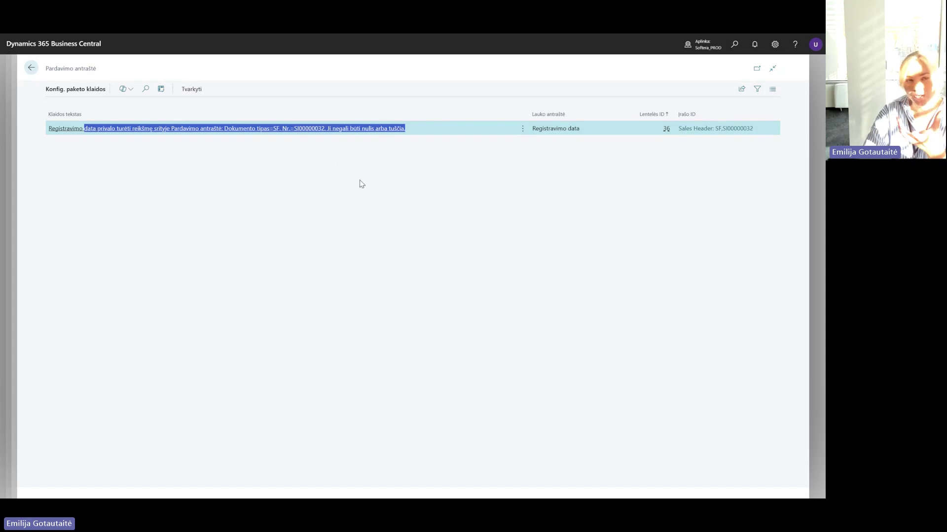
click(119, 167)
drag(57, 123, 144, 129)
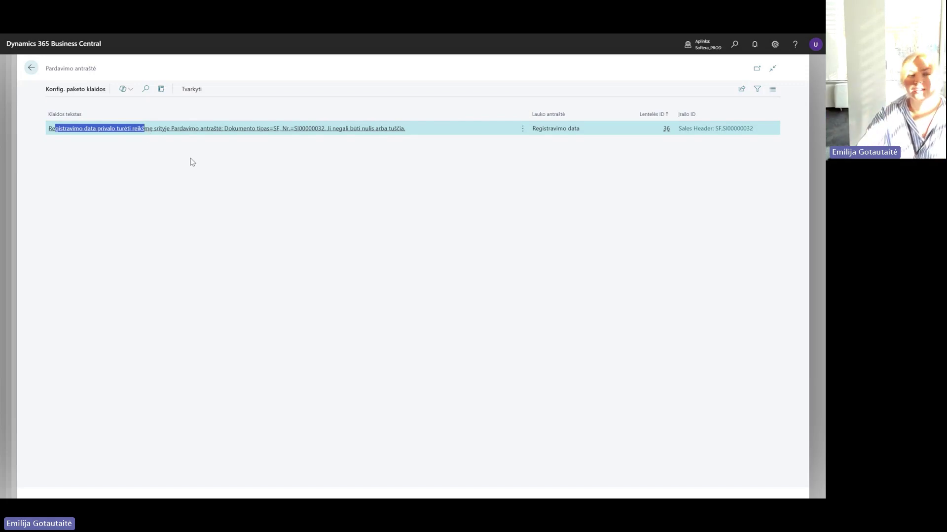
key(Escape)
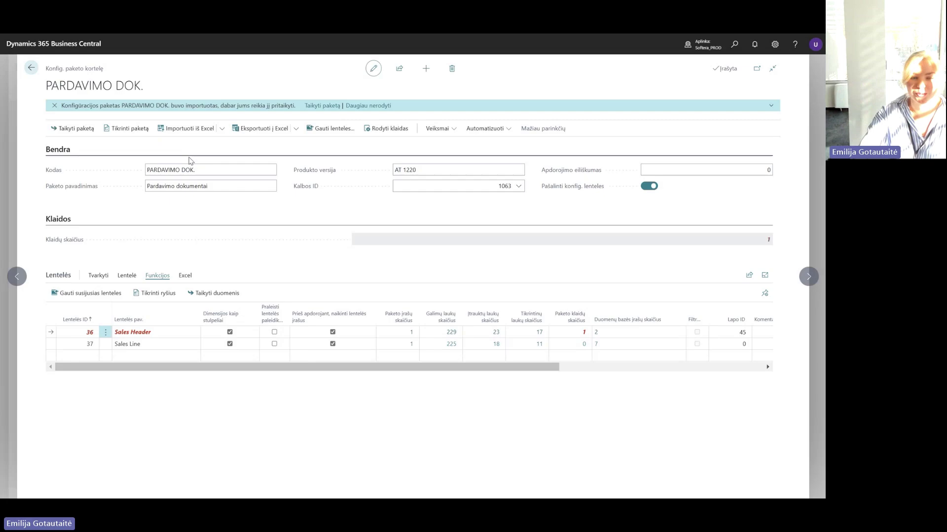
Delete the incomplete SF record from the Sales Header package records and return to the package card.
click(428, 335)
key(Escape)
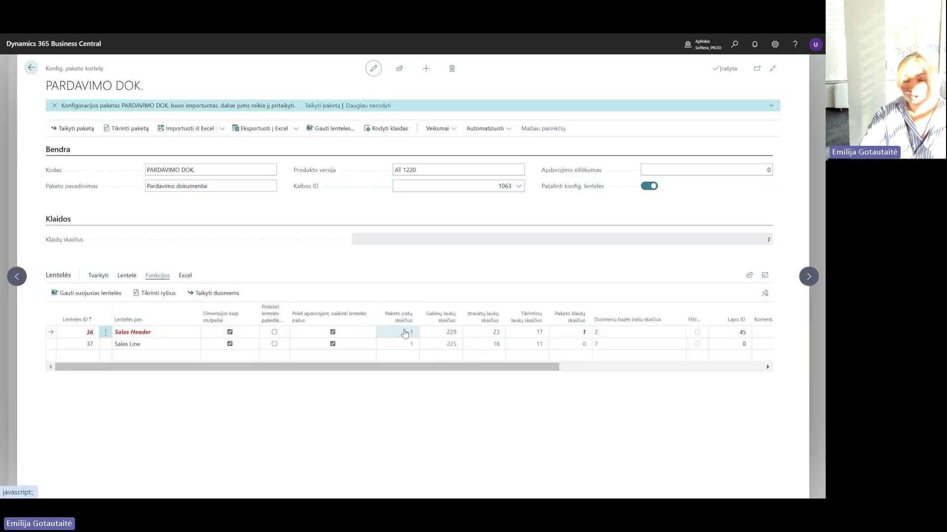
click(405, 333)
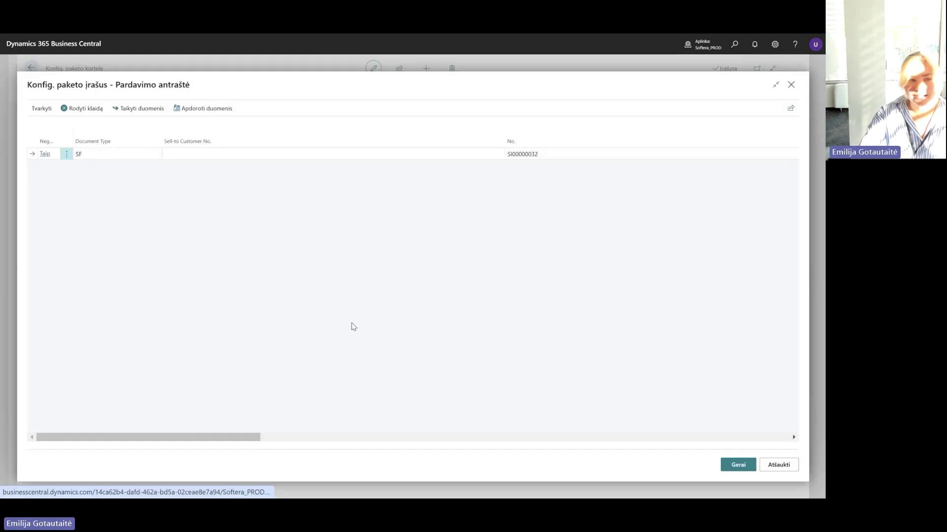
click(66, 155)
click(79, 167)
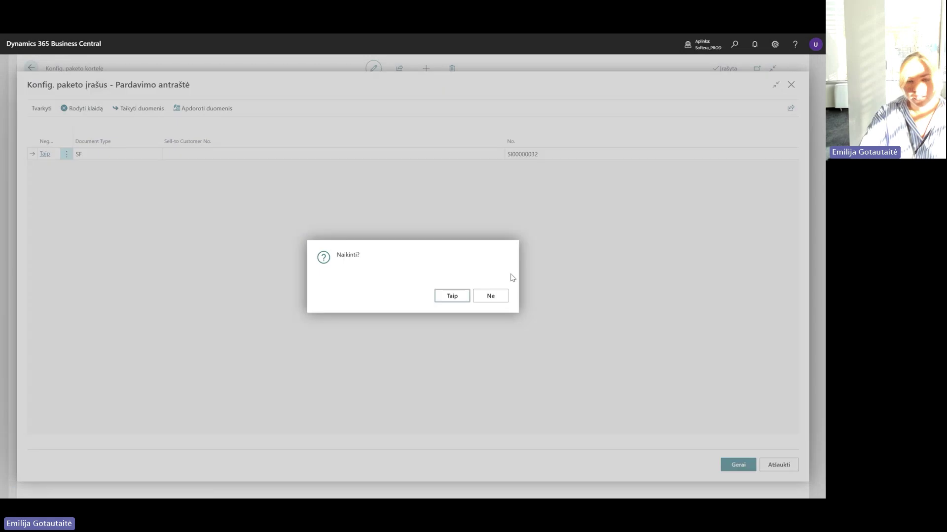
click(452, 295)
key(Escape)
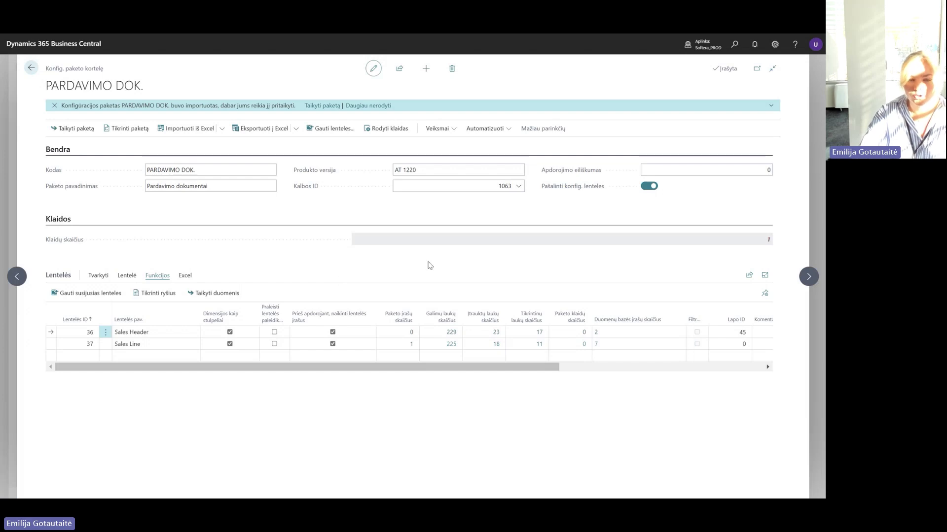
Apply the package data of the Sales Line table alone.
click(147, 345)
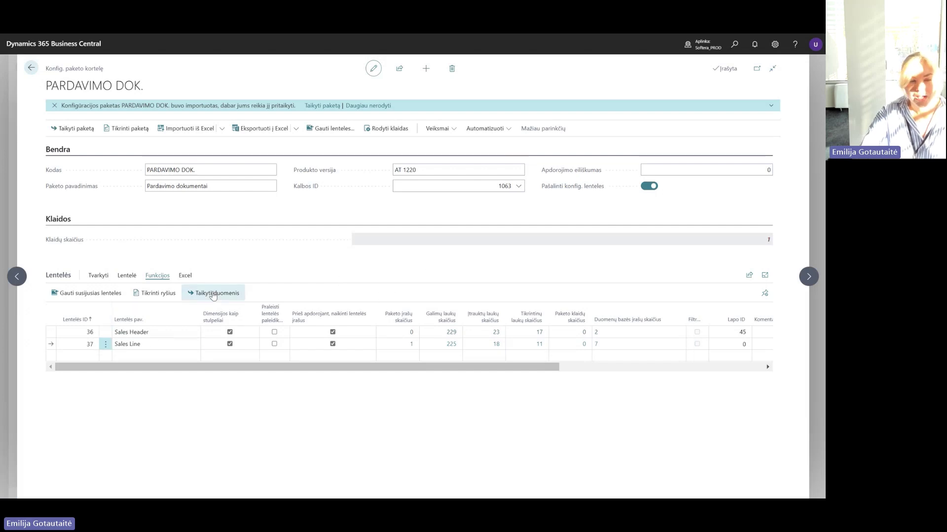
click(213, 295)
click(445, 295)
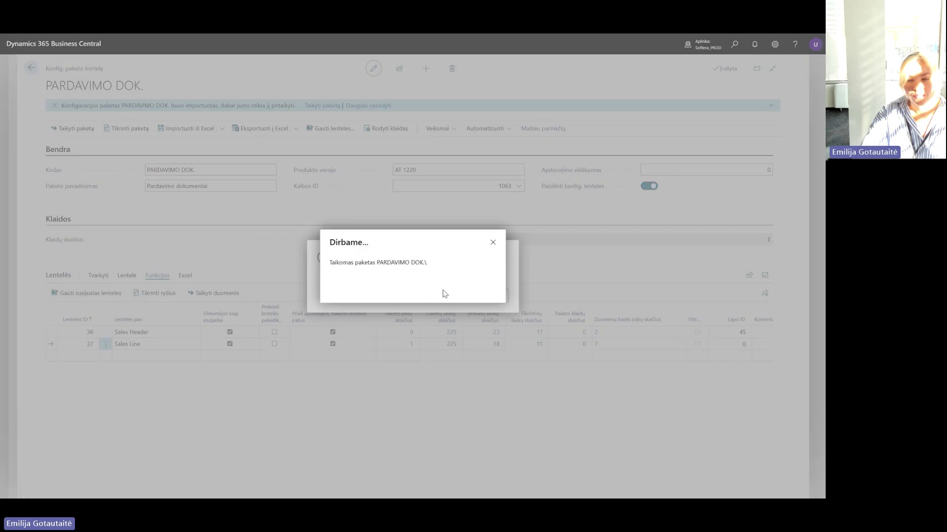
click(474, 299)
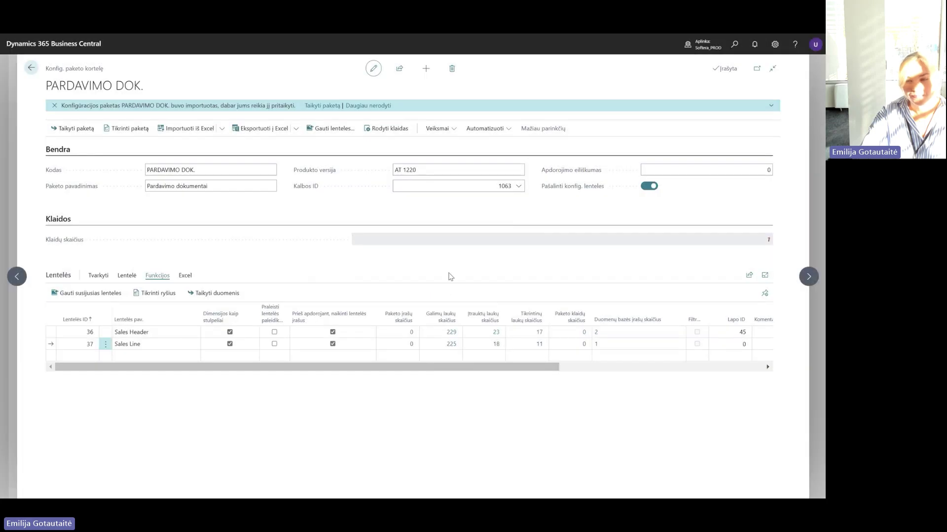
Open the Pardavimo SF list by searching for "pard sf" and delete the invoice that has no customer.
click(734, 44)
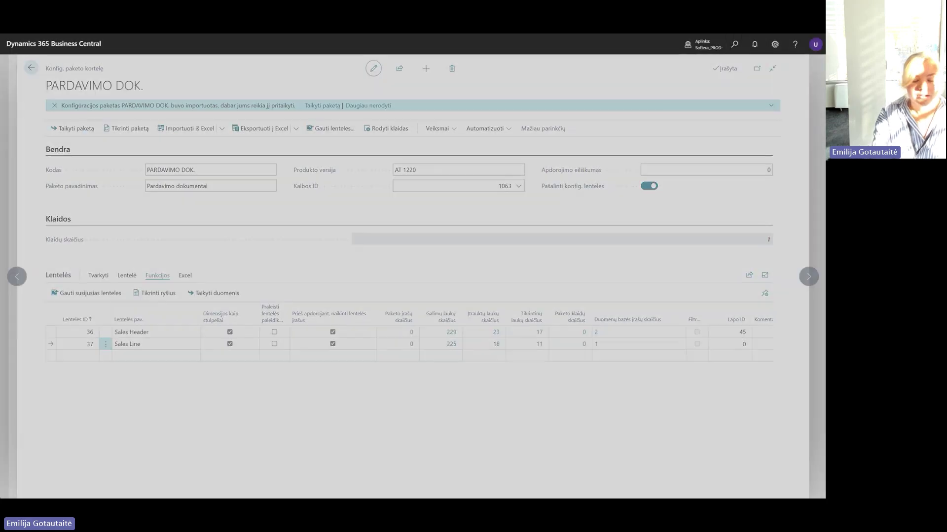
text(pard sf)
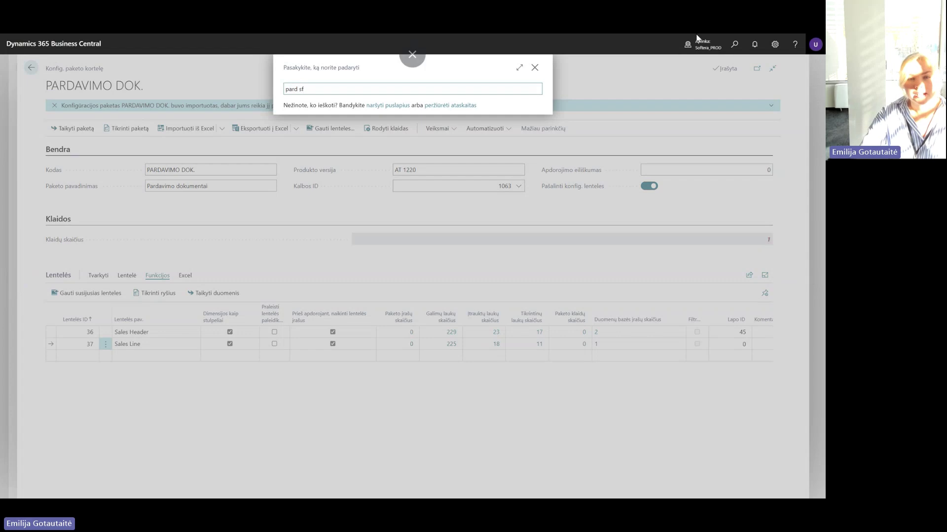
click(322, 124)
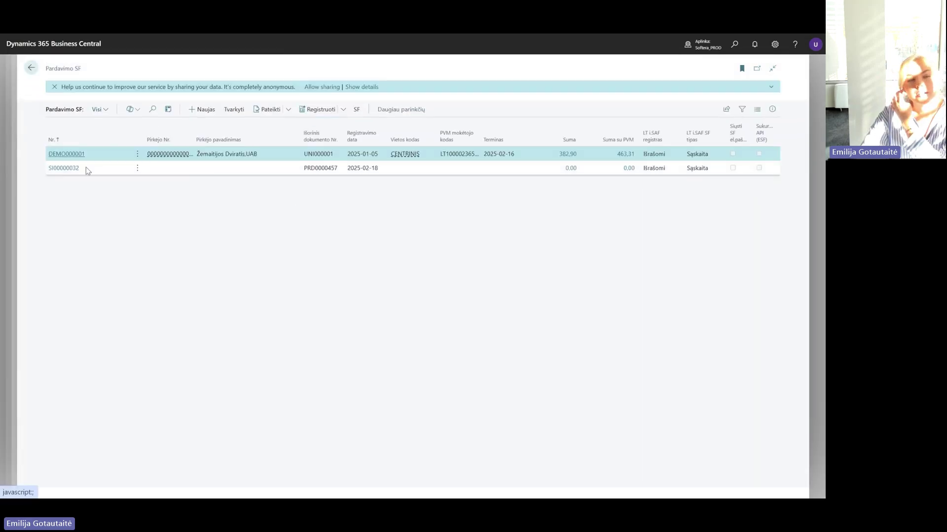
click(137, 168)
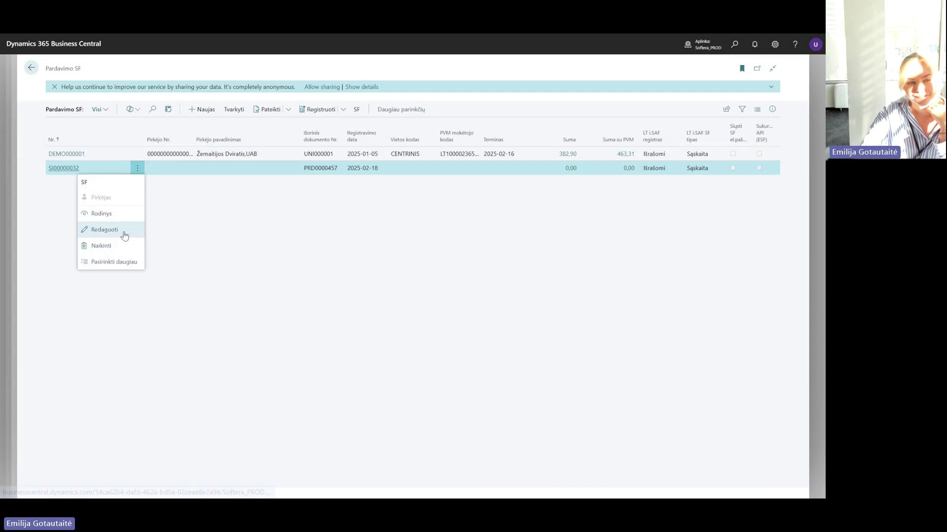
click(123, 232)
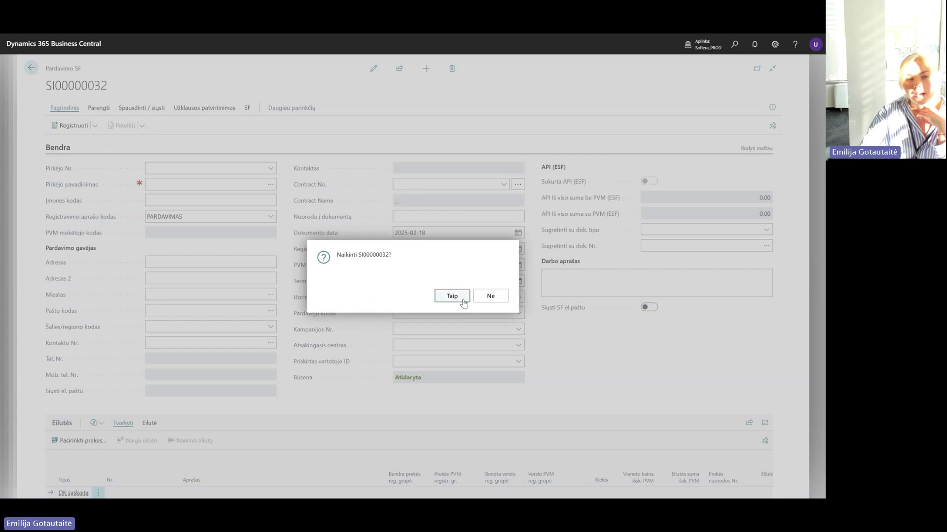
click(452, 296)
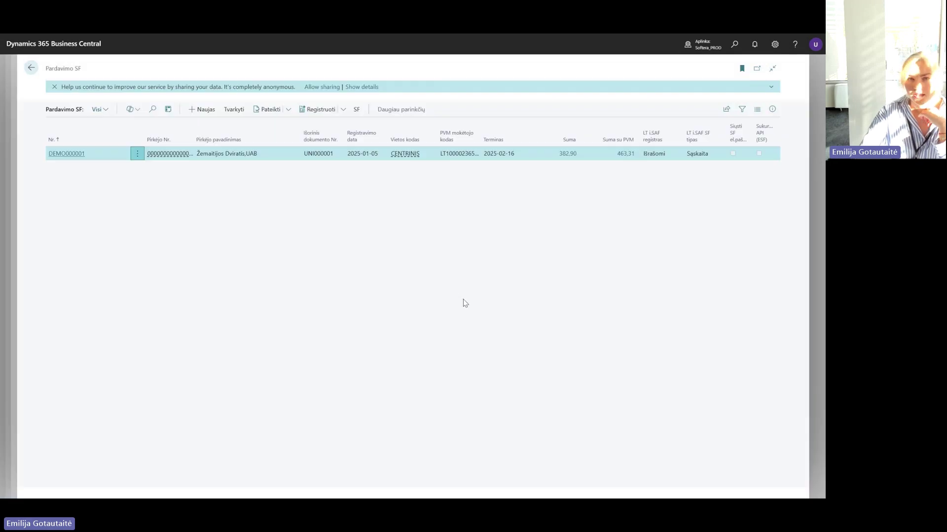
Delete the remaining sales invoice for Žemaitijos Dviratis,UAB and return to the PARDAVIMO DOK. package card.
click(140, 154)
click(105, 234)
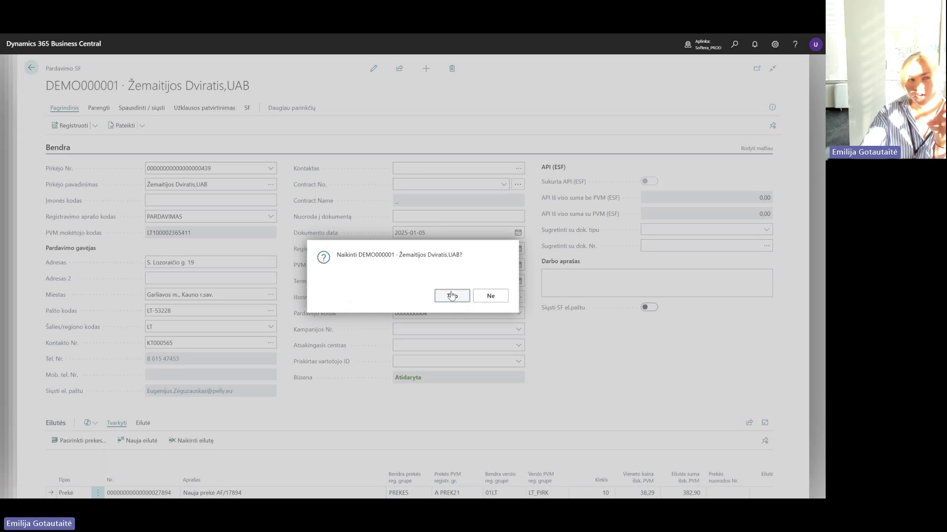
click(450, 295)
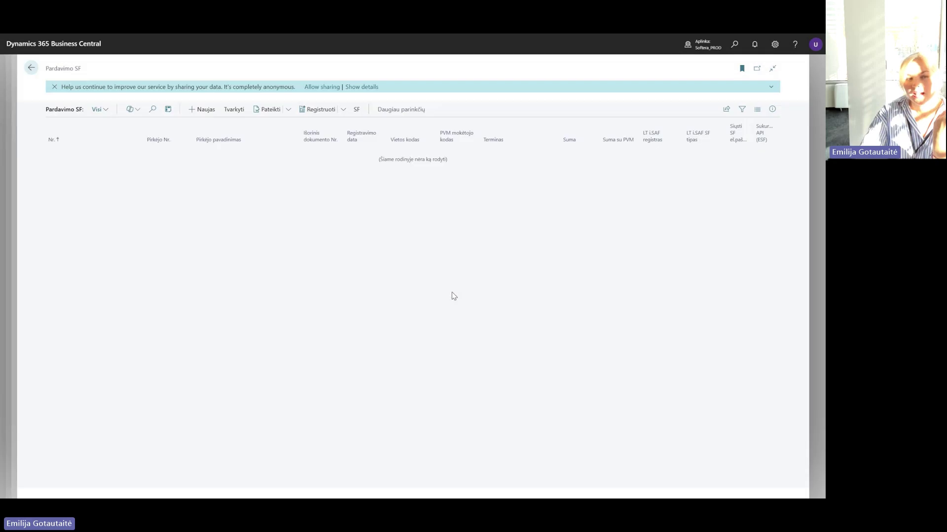
click(31, 70)
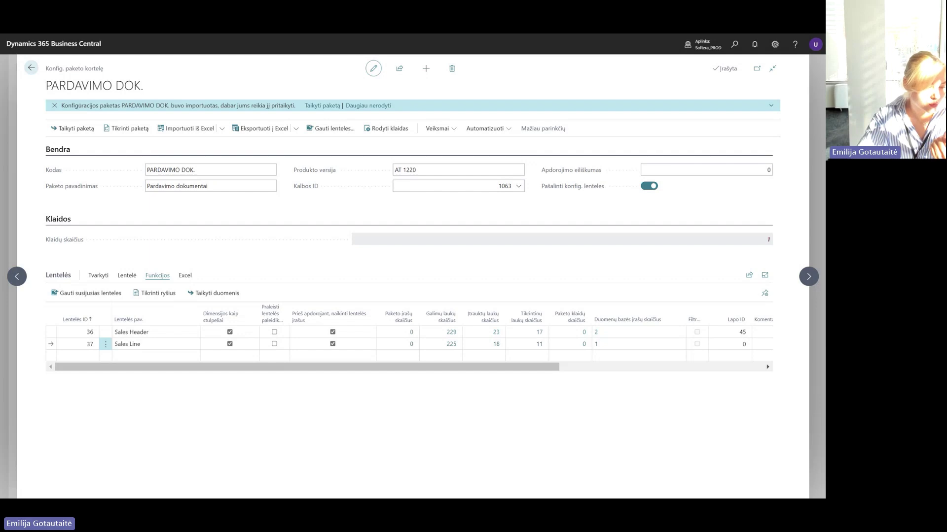
Switch to the Duomenų migravimas documentation article to view its Excel template files, and return to the Paketų konfigūravimas presentation.
key(alt+Tab)
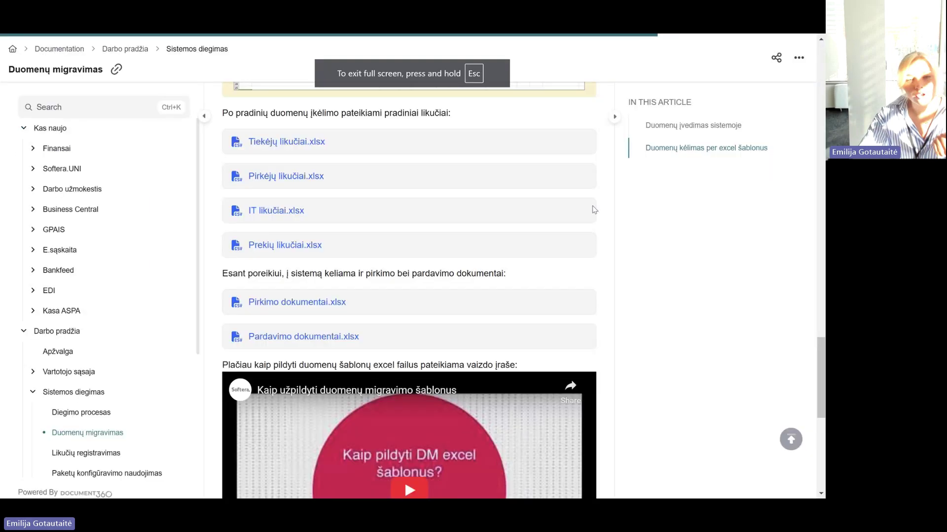
scroll(290, 299, up, 1)
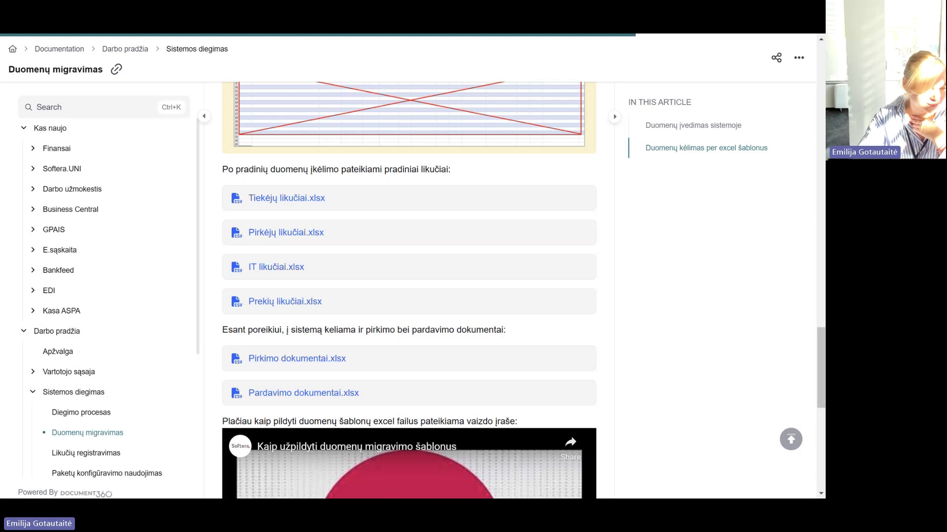
key(alt+Tab)
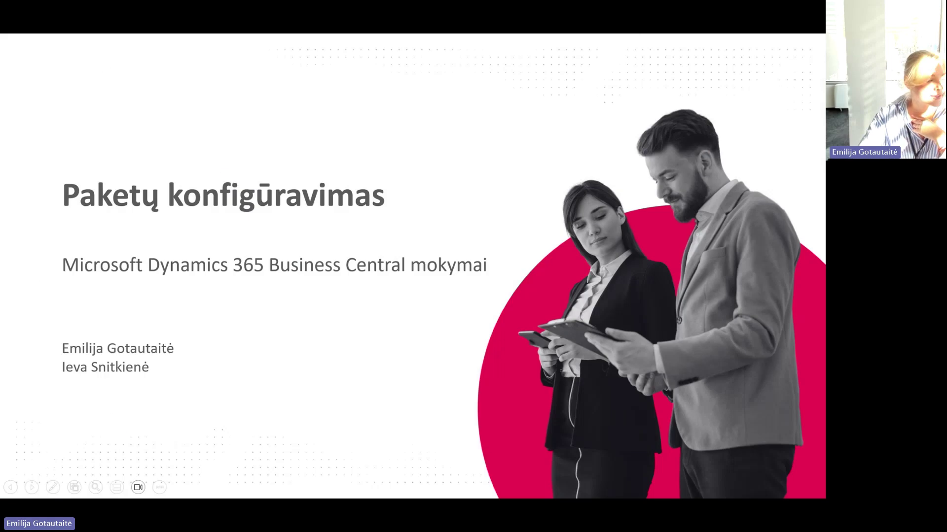
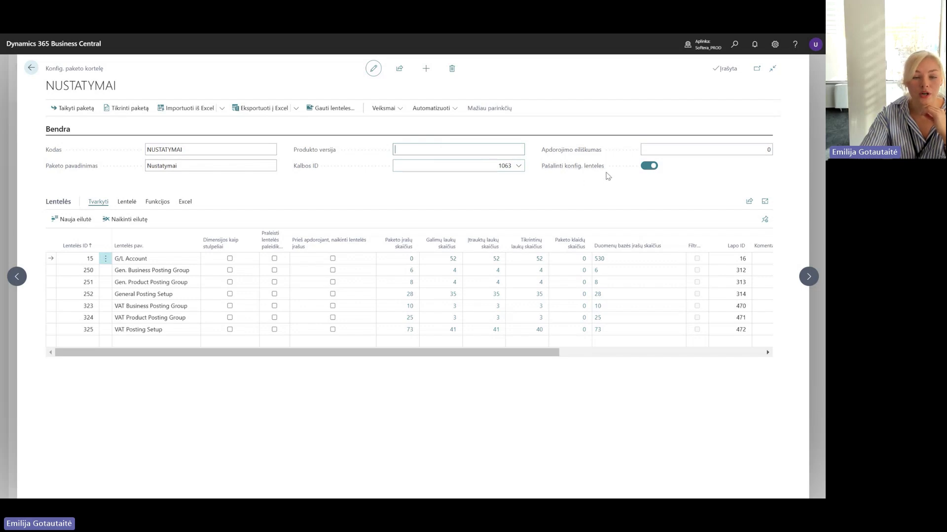
Turn off the Pašalinti konfig. lenteles option of the NUSTATYMAI package.
mouse_move(605, 174)
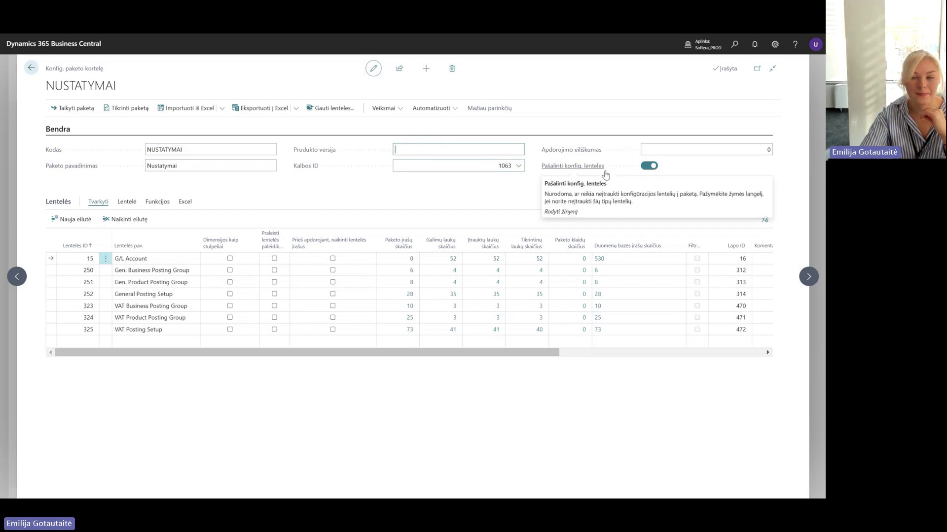
click(652, 166)
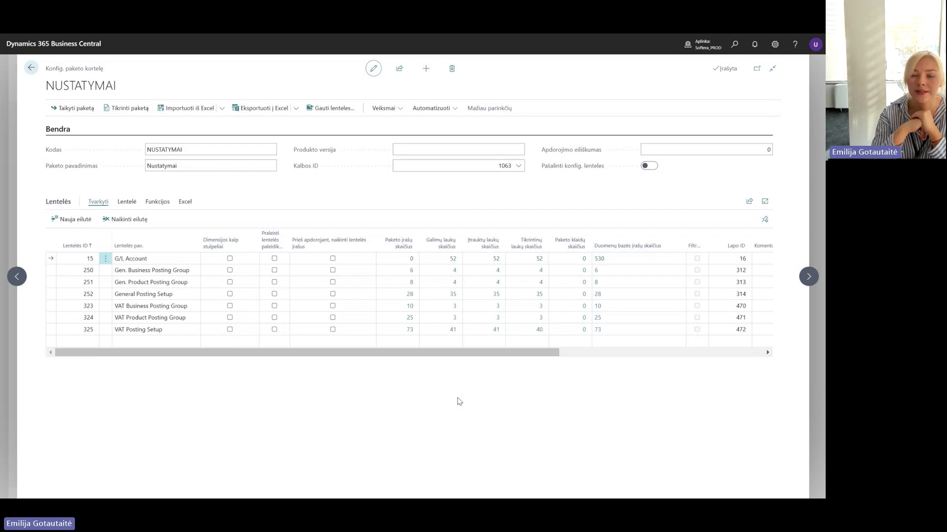
Examine the included fields of the G/L Account table, search them for "id", clear the search and return to the package card.
click(493, 264)
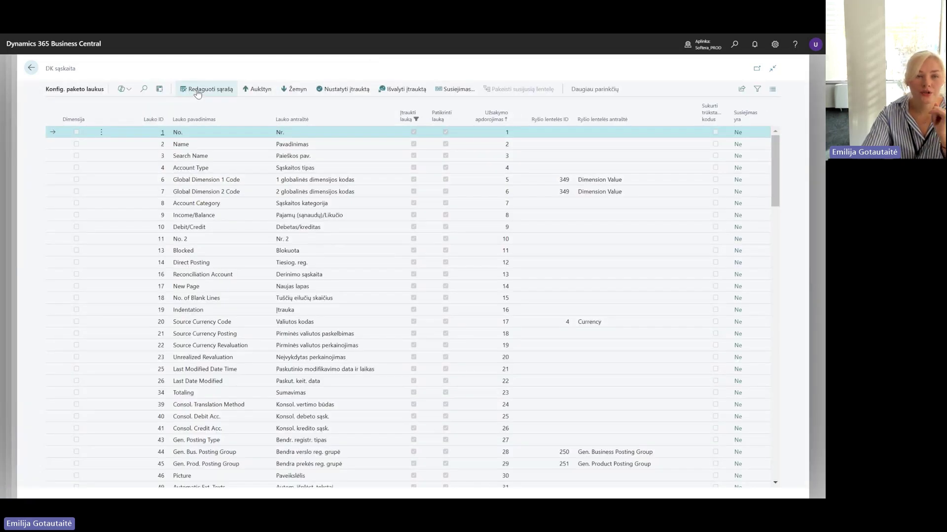
scroll(435, 316, down, 5)
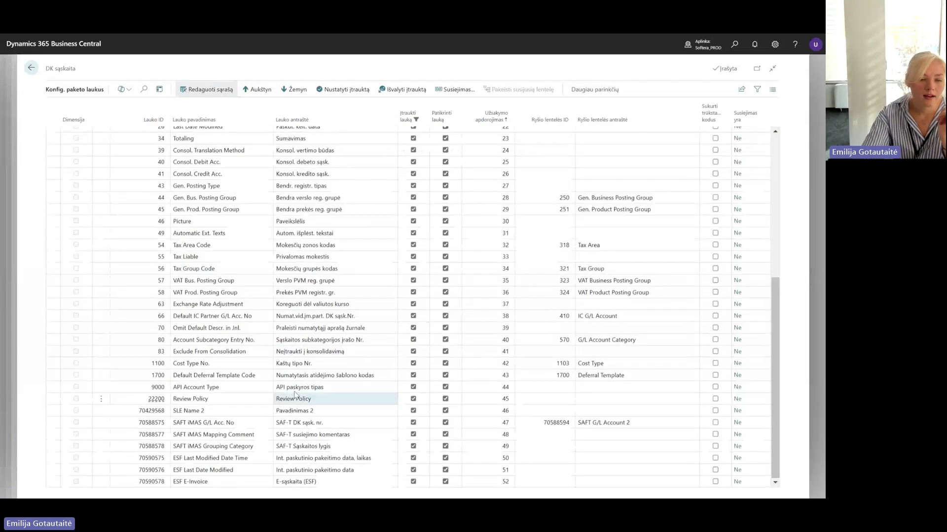
click(145, 89)
text(id)
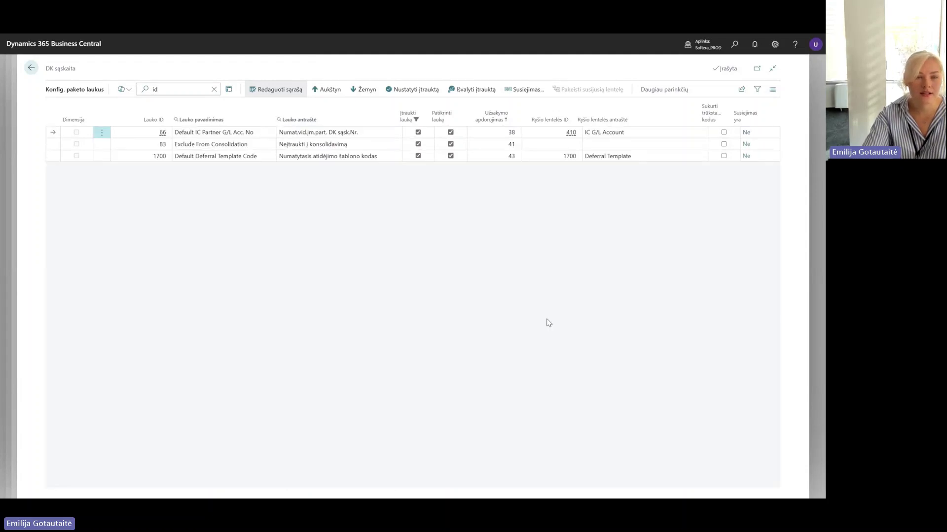
click(216, 89)
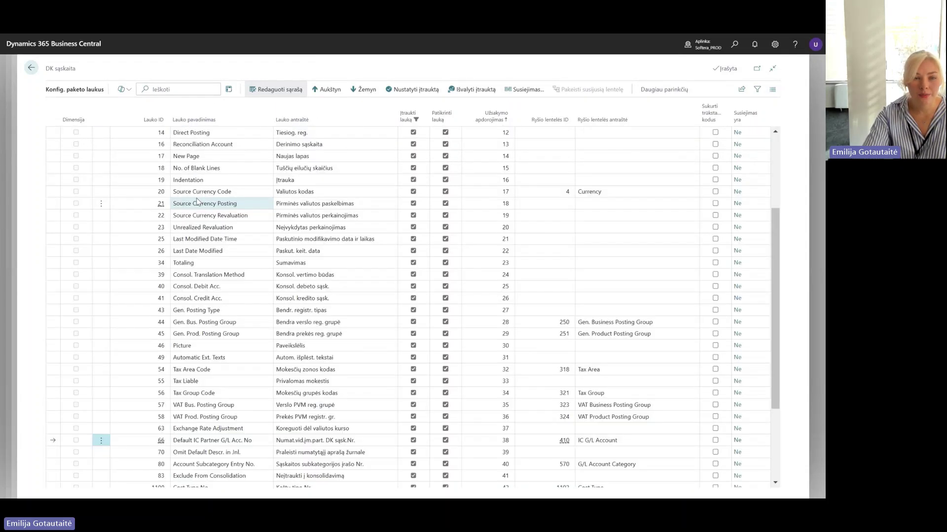
scroll(220, 253, down, 3)
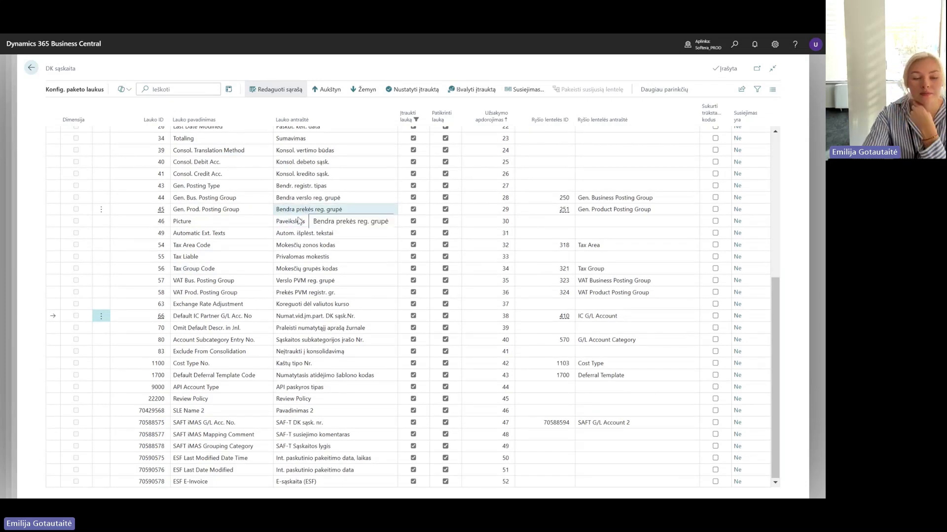
click(38, 72)
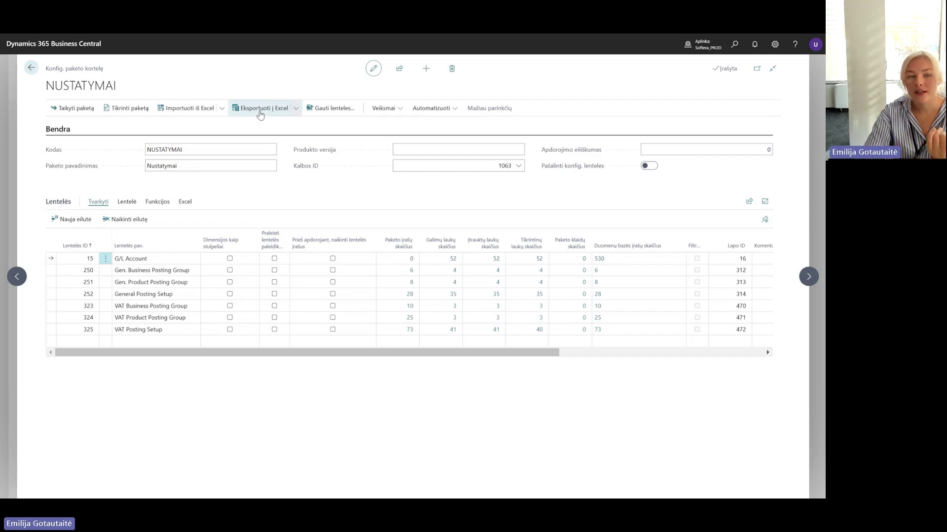
Export the NUSTATYMAI package as a rapidstart file and check the completed download.
click(297, 111)
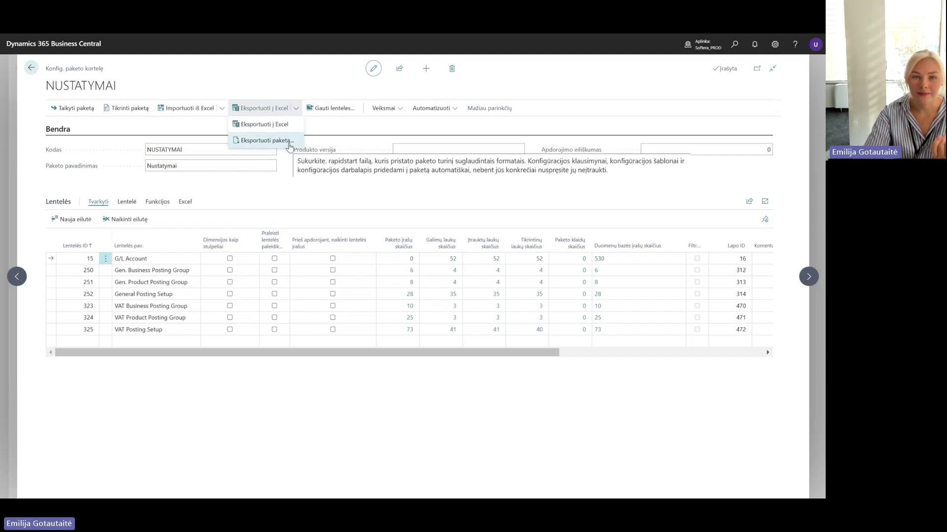
click(289, 142)
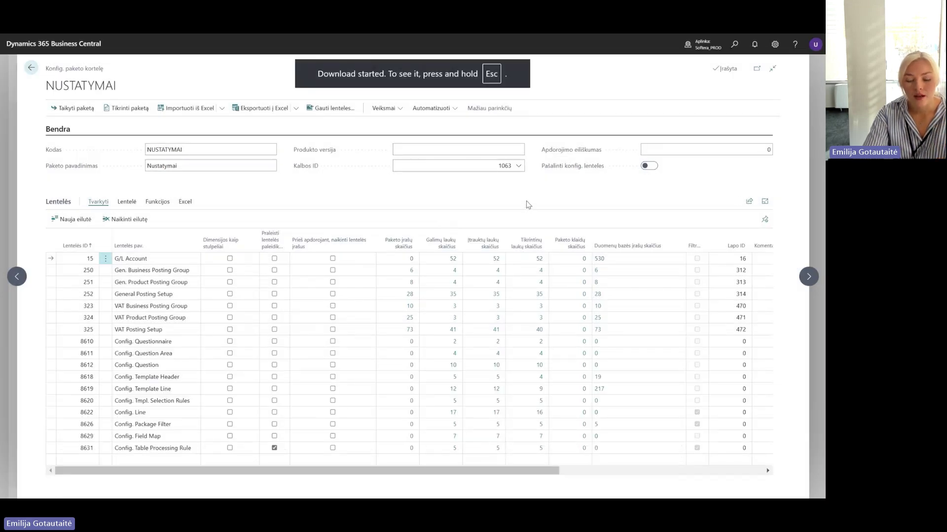
key(Escape)
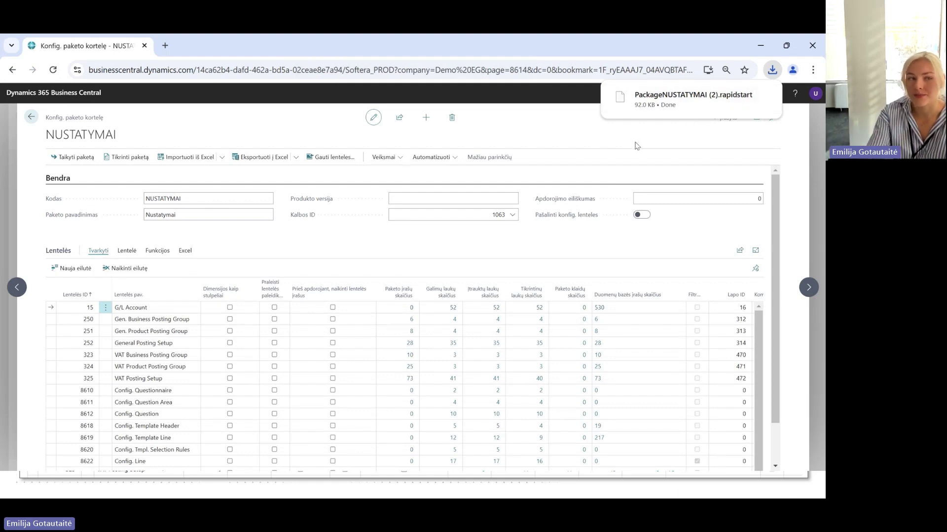
key(F11)
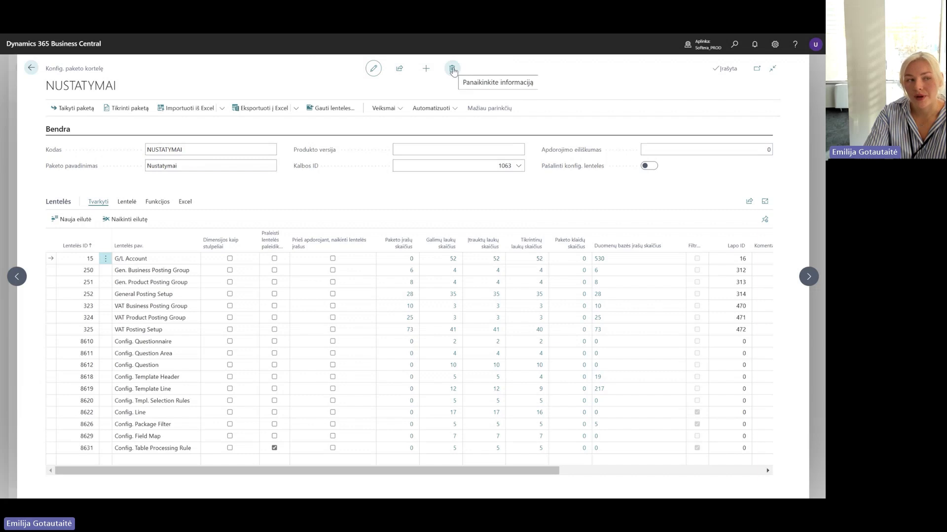
Delete the NUSTATYMAI package and import it again from its rapidstart file in the Downloads folder.
click(452, 69)
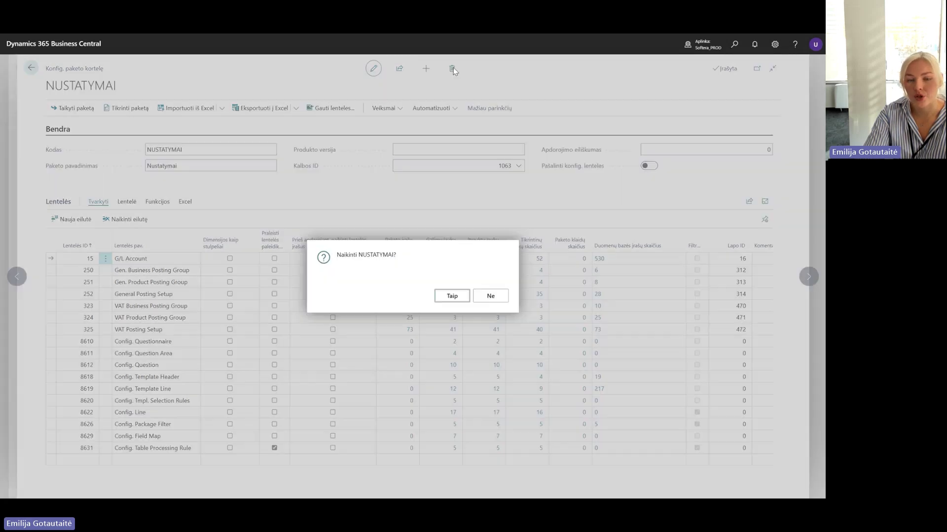
click(446, 300)
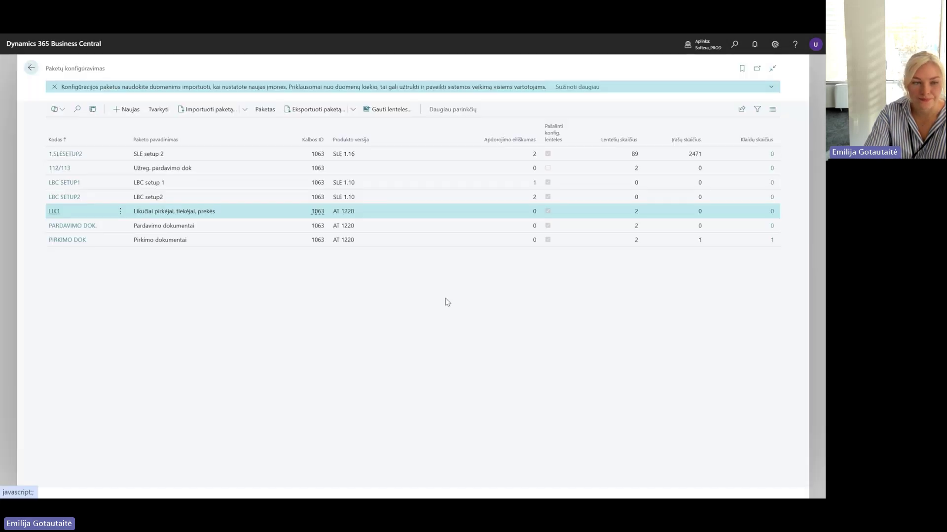
click(209, 109)
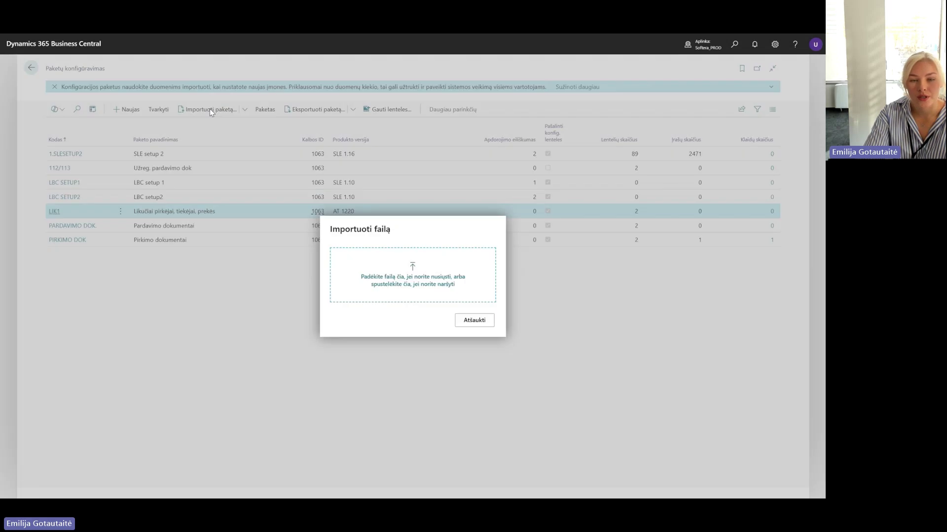
click(413, 285)
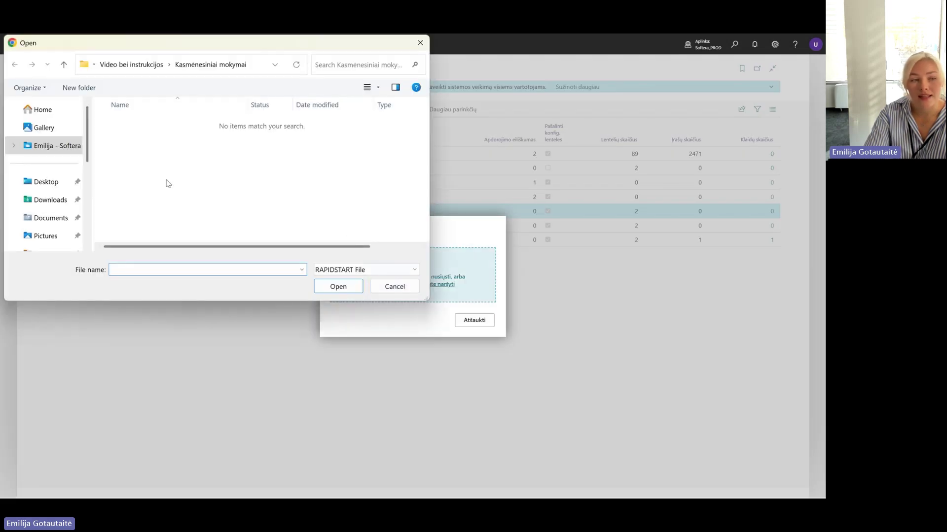
scroll(46, 177, down, 1)
click(49, 142)
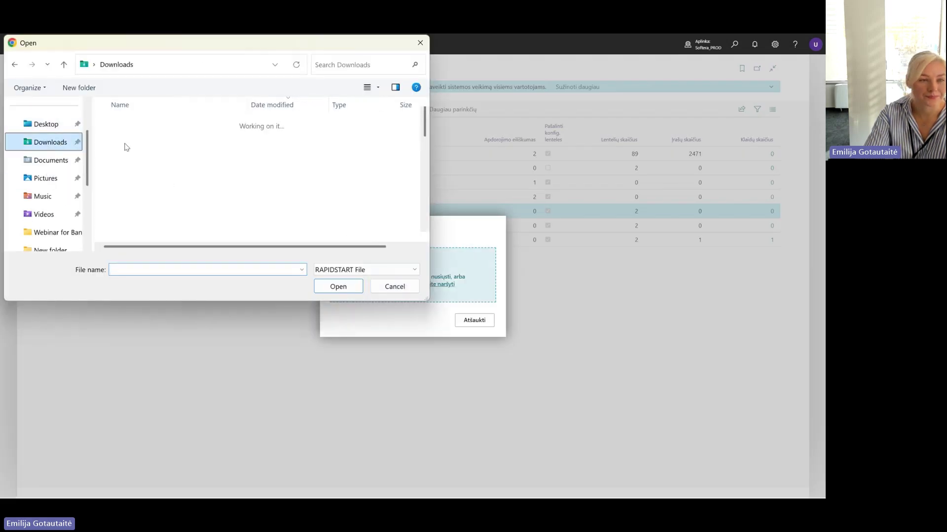
double_click(138, 140)
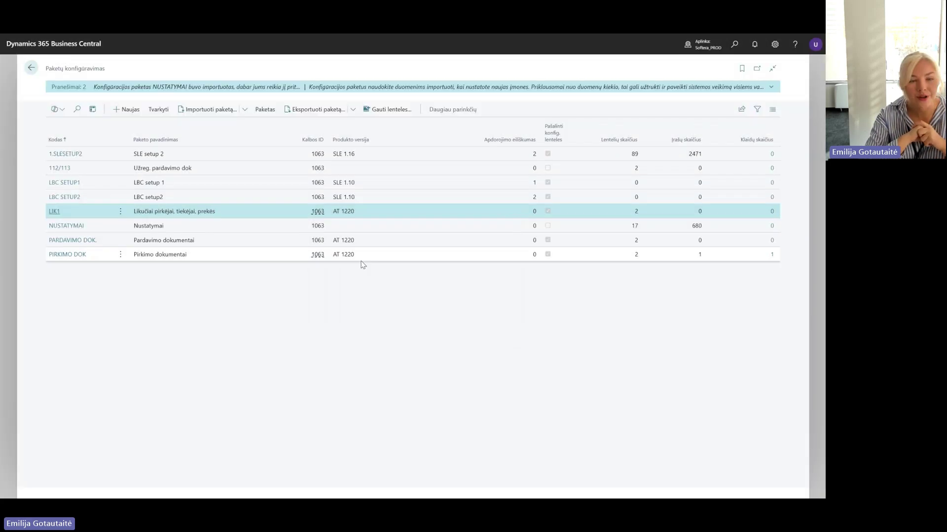
Open the imported NUSTATYMAI package and delete its configuration table lines from 8610 Config. Questionnaire through 8631 Config. Table Processing Rule.
click(57, 226)
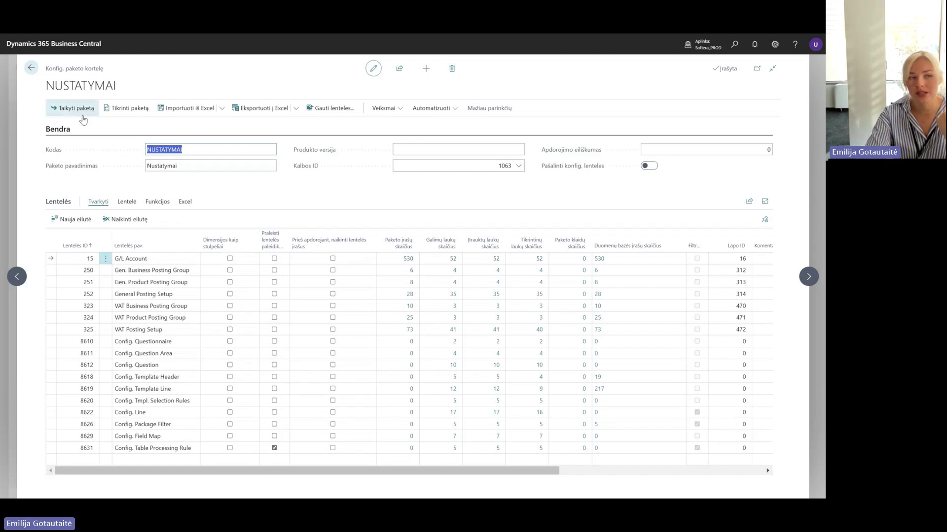
click(157, 202)
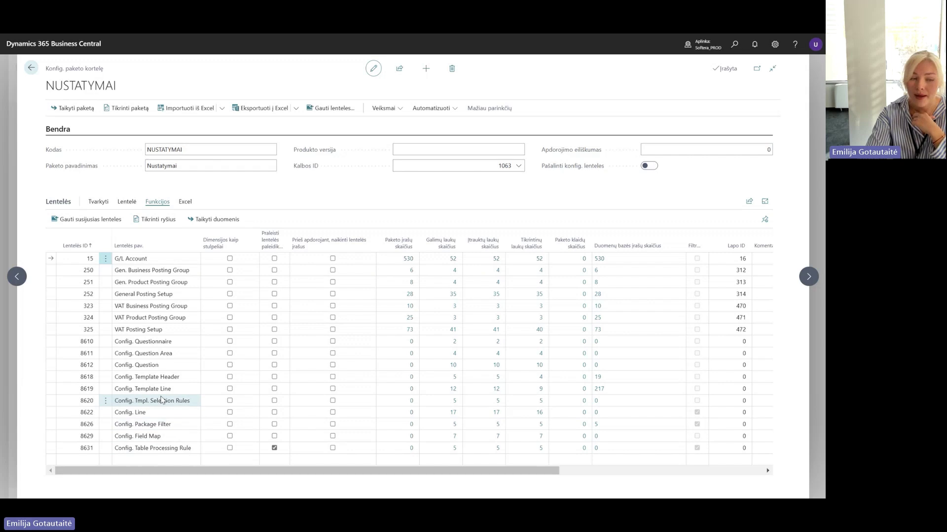
click(104, 341)
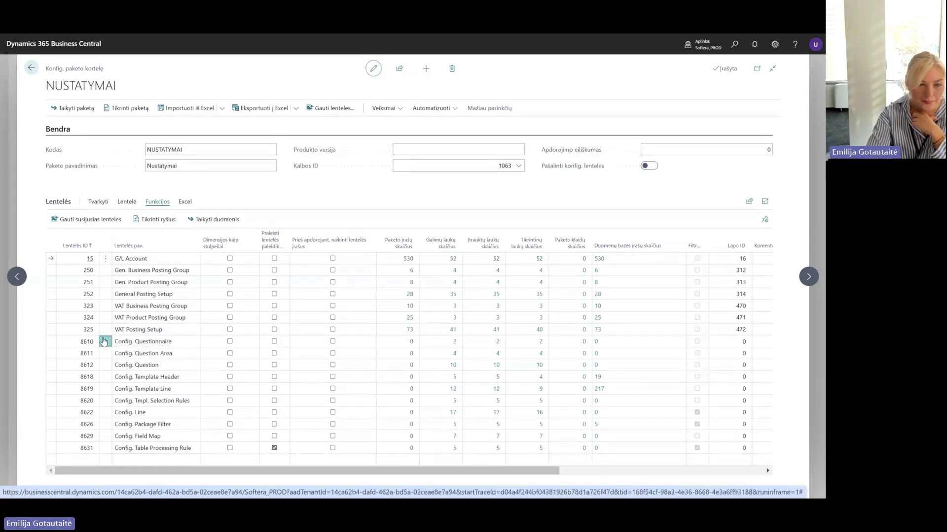
click(82, 387)
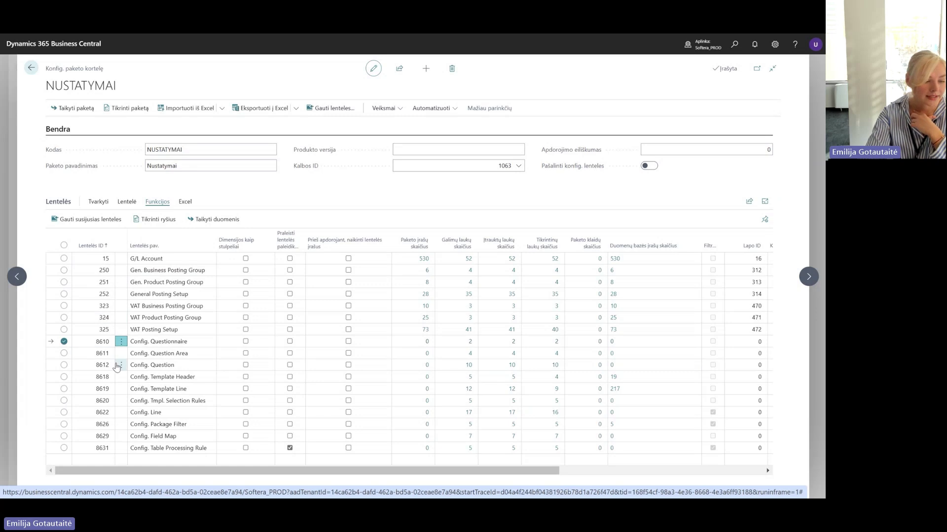
shift+click(65, 449)
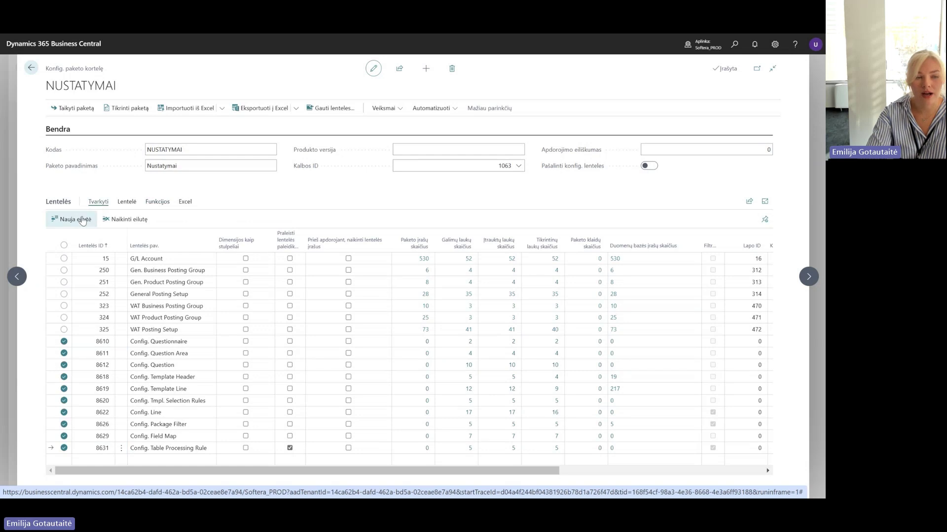
click(126, 219)
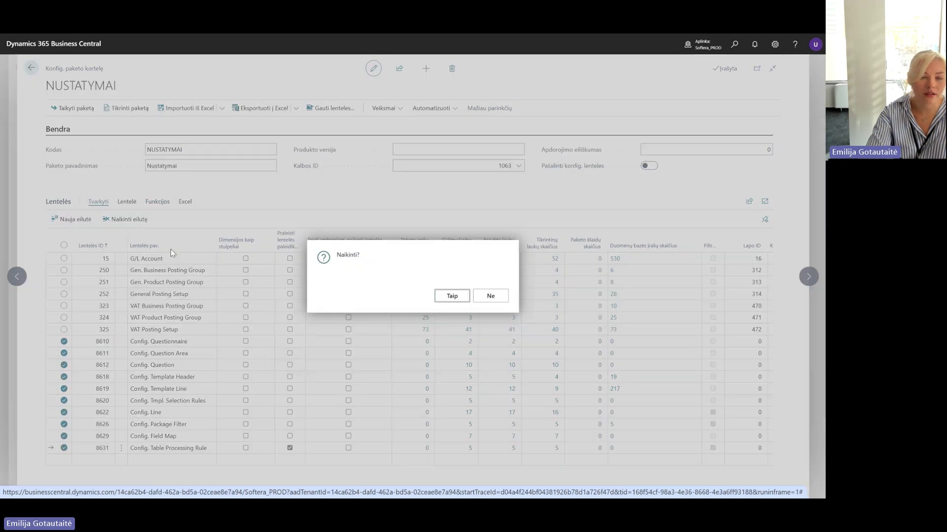
click(453, 297)
Turn on the Pašalinti konfig. lenteles option of the NUSTATYMAI package, view its export choices and return to the home page.
click(648, 165)
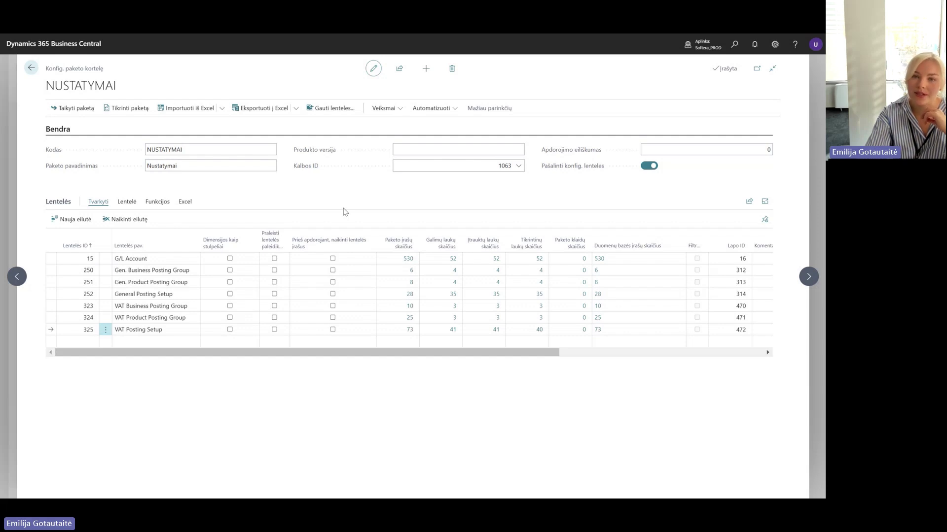
click(296, 108)
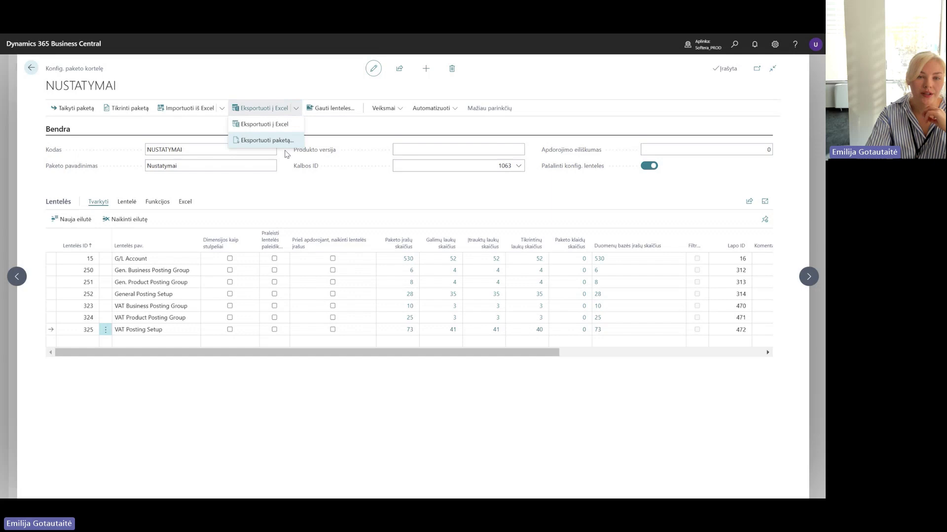
click(295, 176)
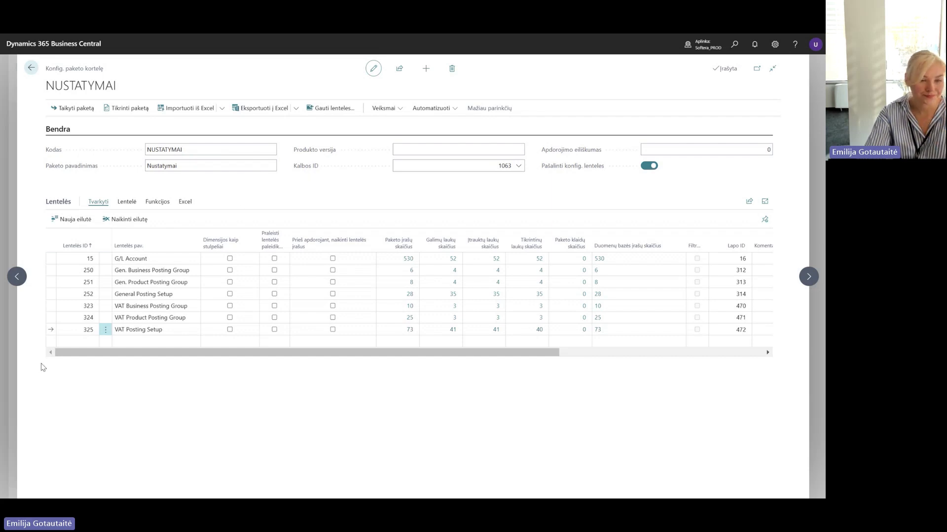
key(Escape)
key(Escape)
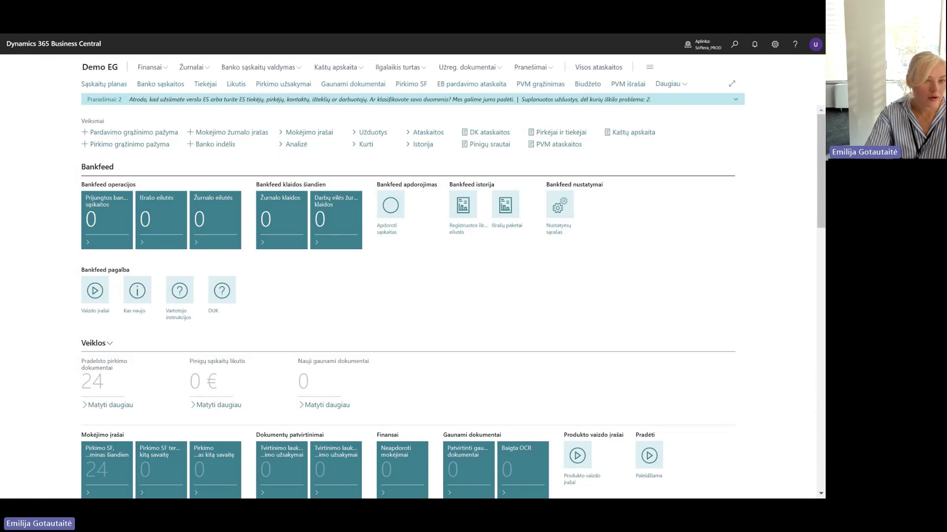
Check the presentation slide, review the region settings in Mano parametrai in Business Central, and switch back to the presentation.
key(alt+Tab)
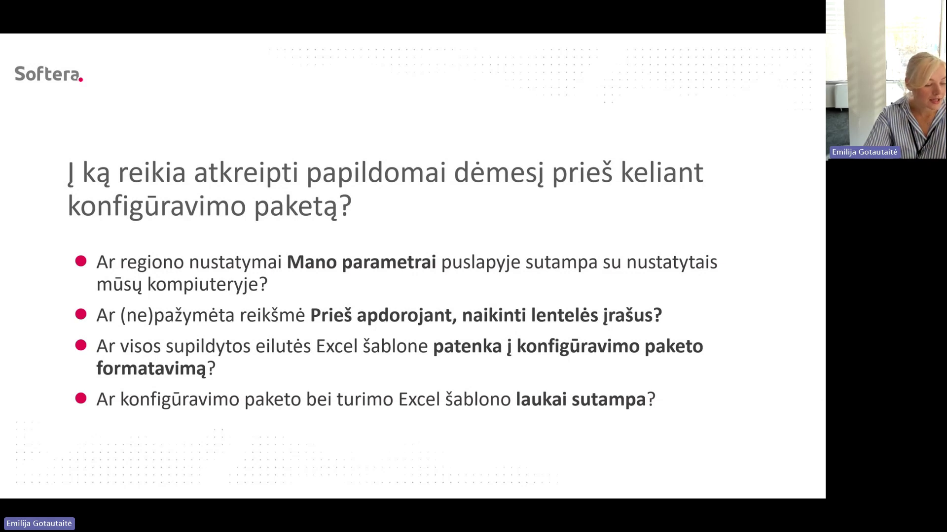
key(alt+Tab)
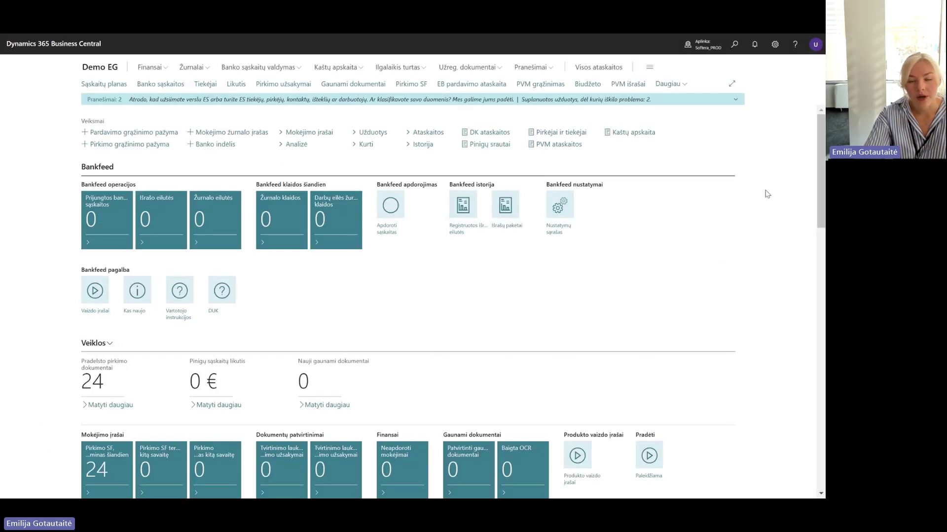
key(alt+t)
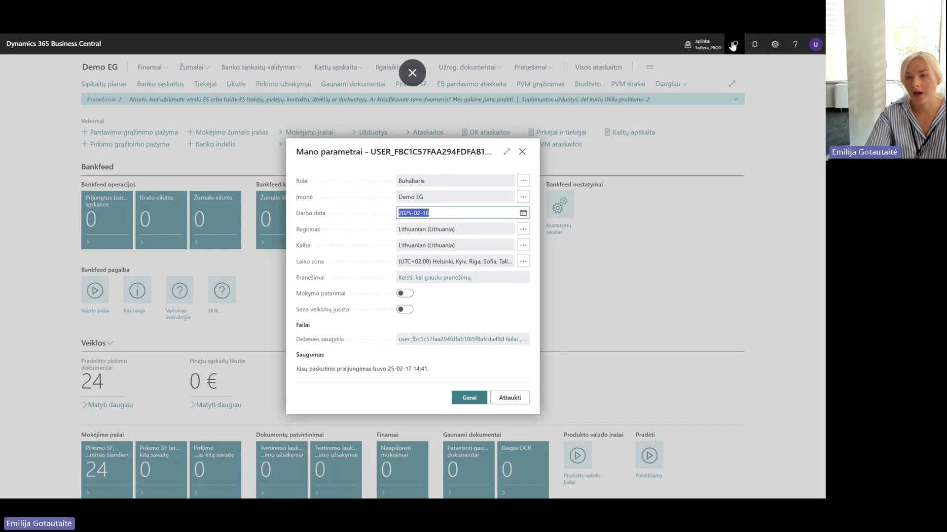
click(778, 47)
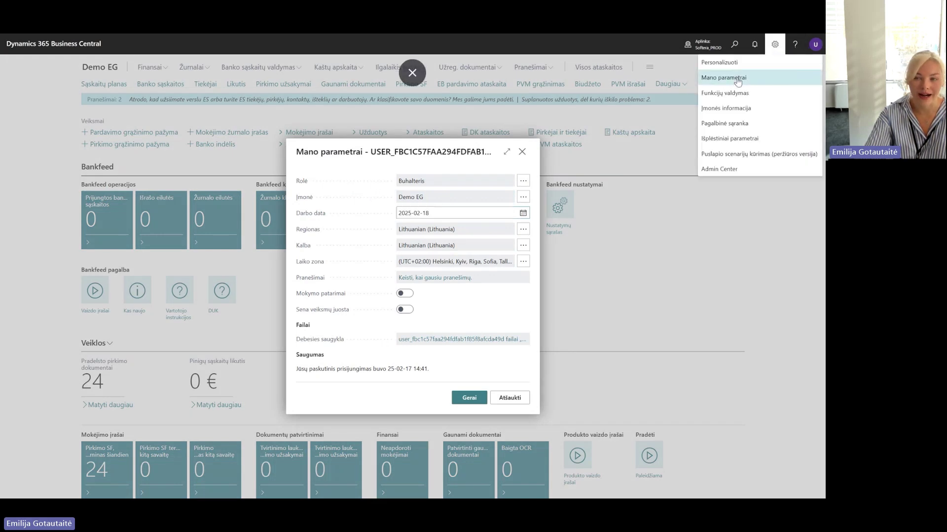
click(453, 318)
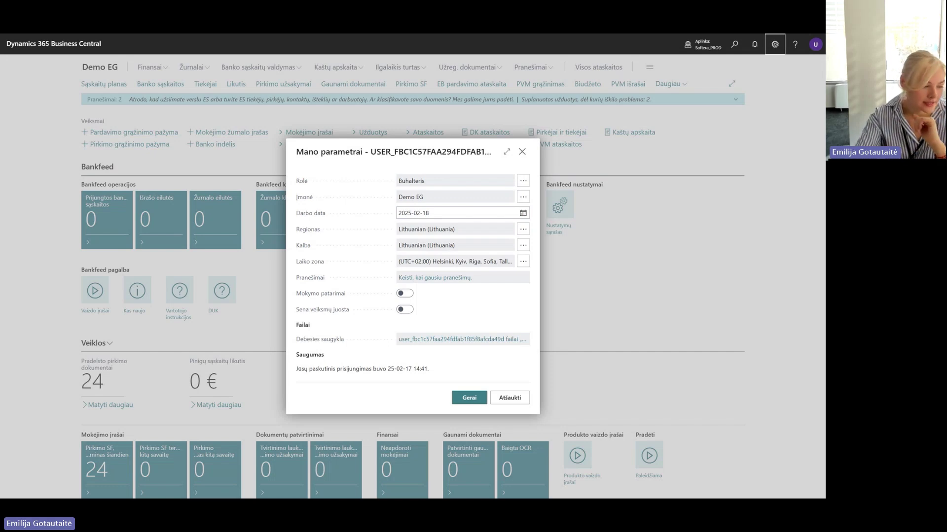
key(alt+Tab)
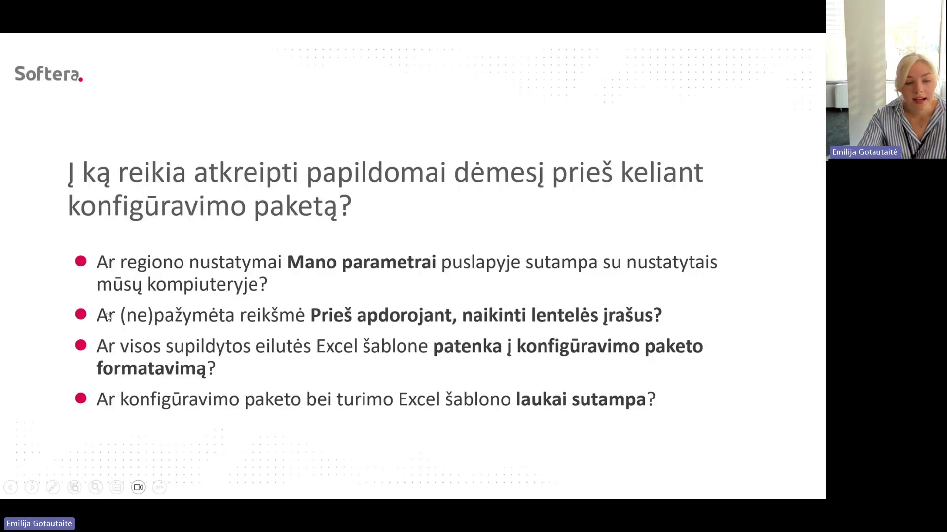
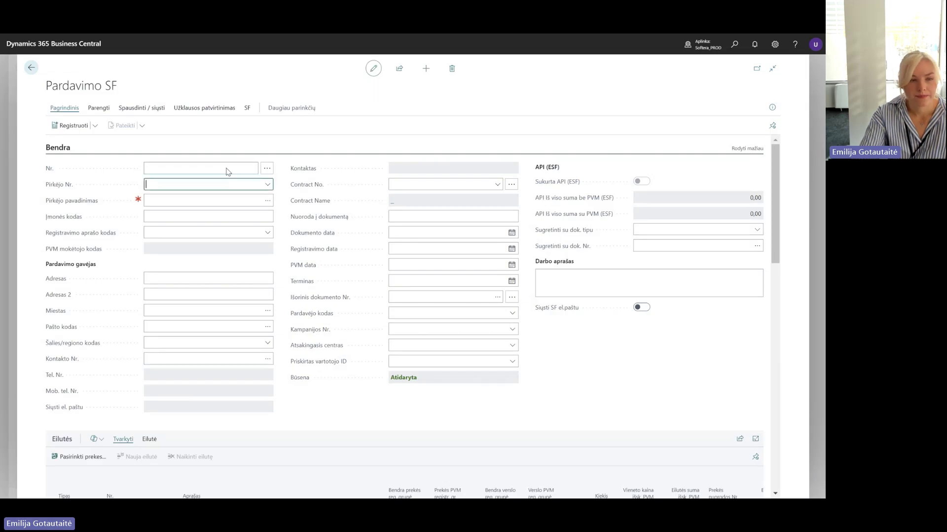
Select Raudonas Žmogus, UAB as the new sales invoice's customer and set its DK sąskaita line to account 1110.
click(268, 184)
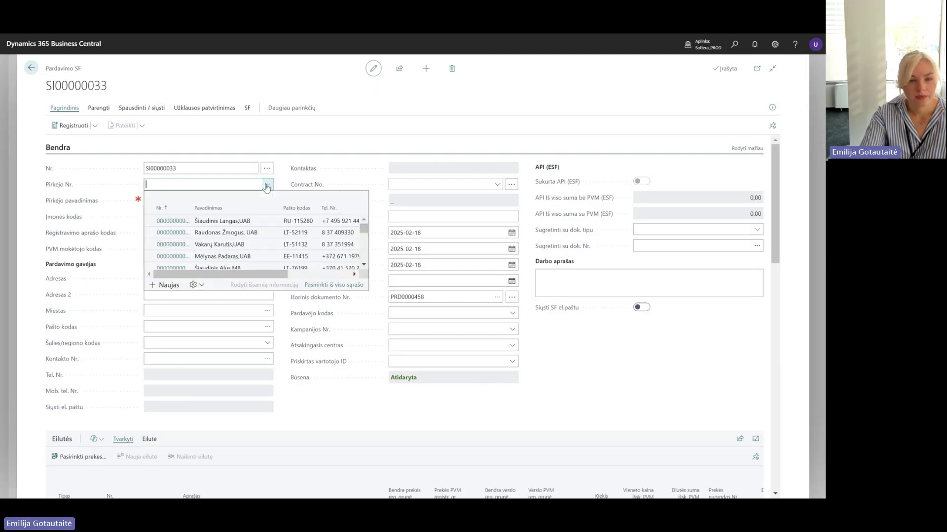
click(229, 234)
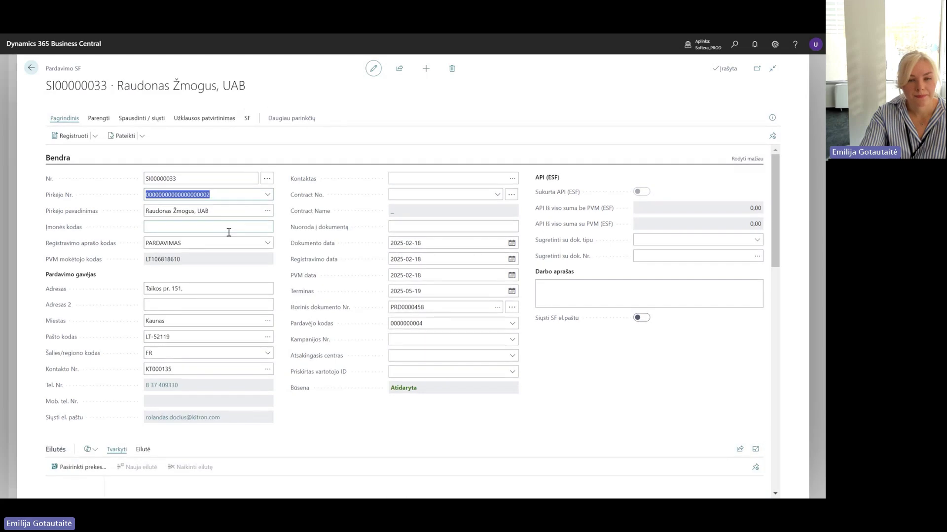
scroll(256, 321, down, 3)
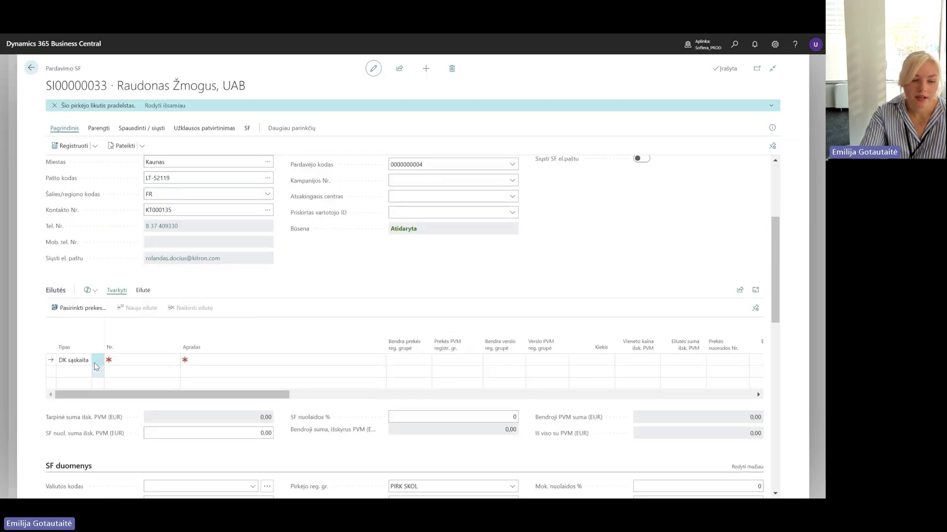
click(144, 360)
click(173, 360)
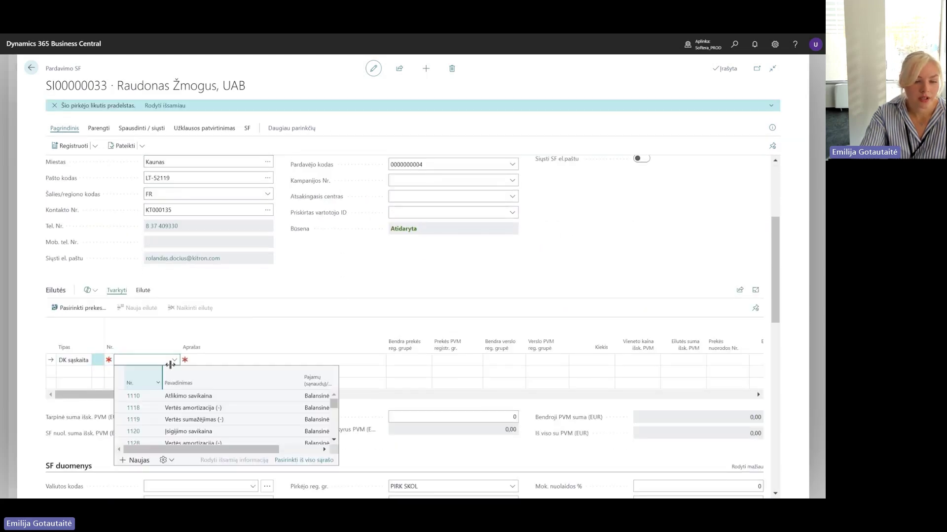
key(Return)
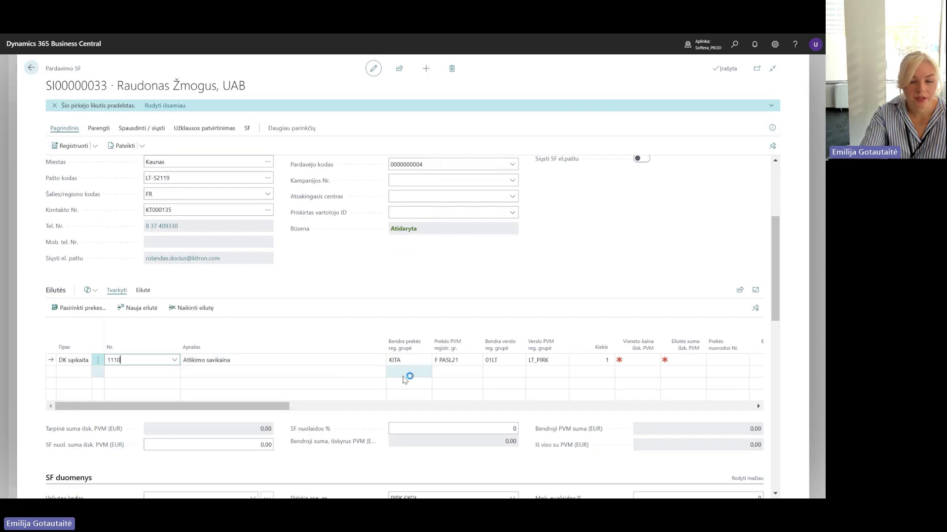
Enter a division formula on 129 that sets the invoice line's Vieneto kaina išsk. PVM to 64,50.
click(651, 360)
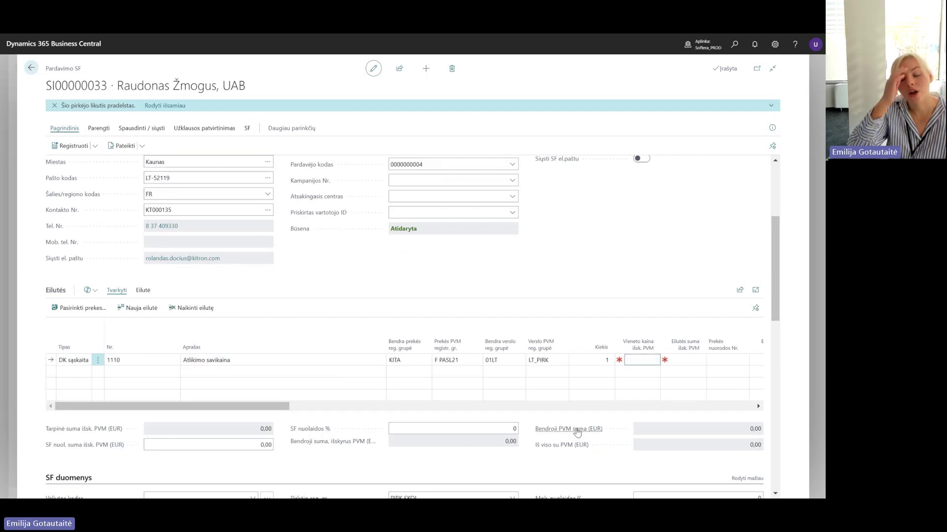
mouse_move(577, 432)
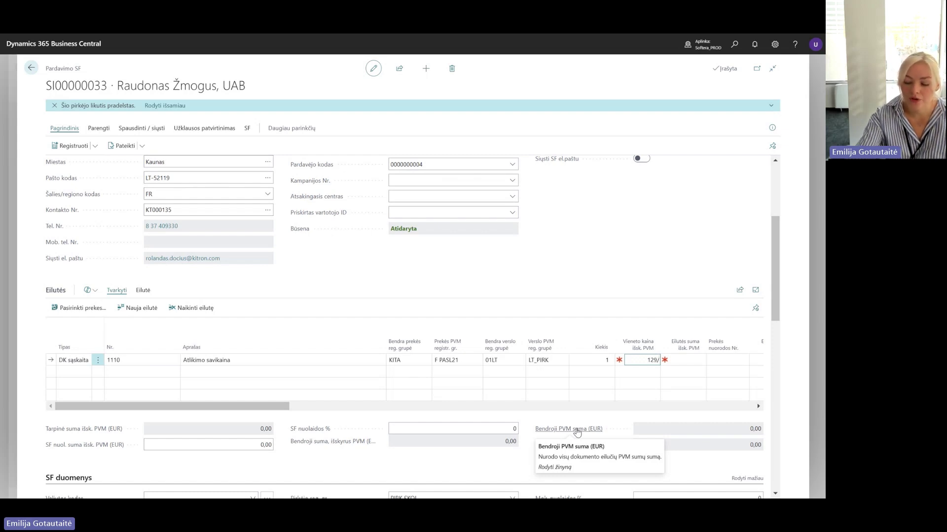
key(Return)
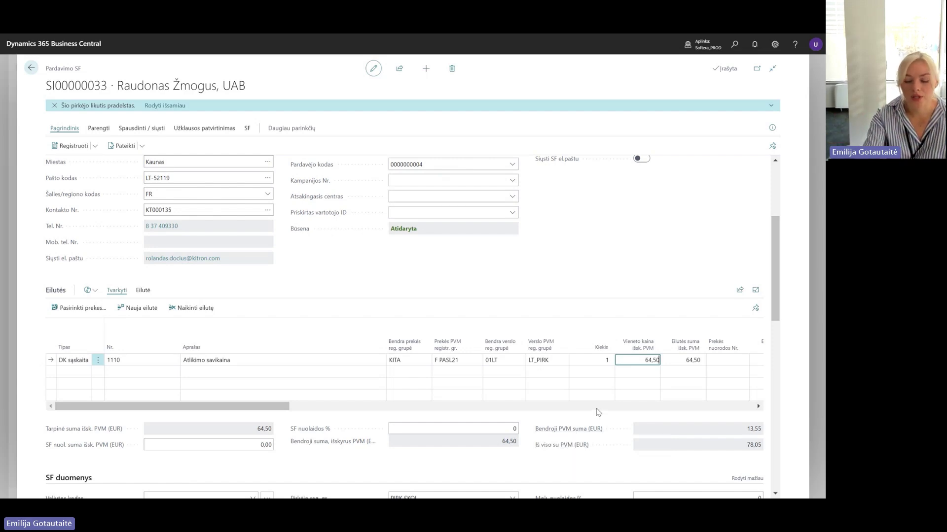
Replace the invoice line's Vieneto kaina išsk. PVM with the formula 125*0,21.
text(6)
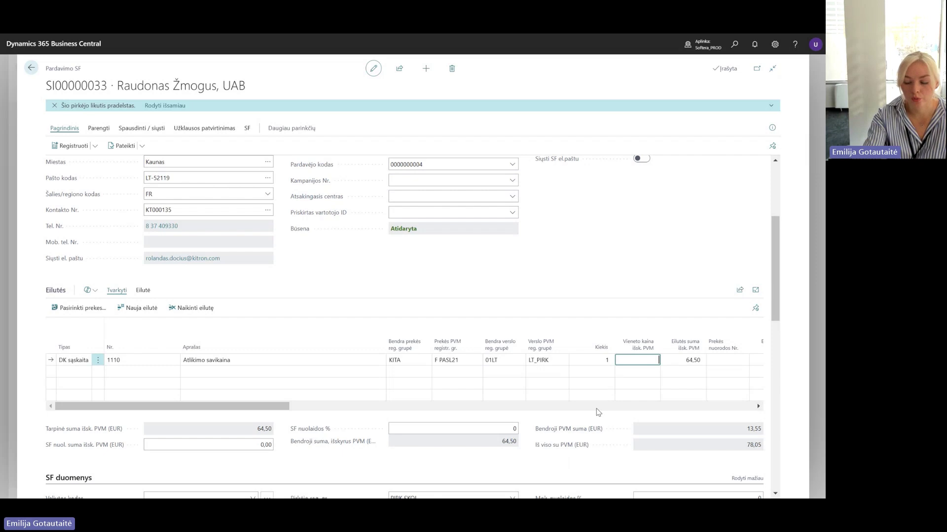
text(12)
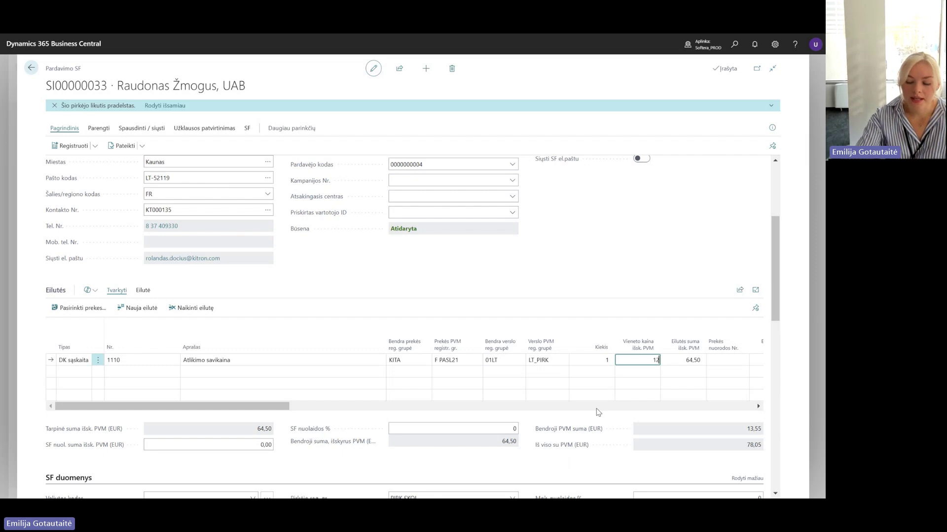
text(5*0,21)
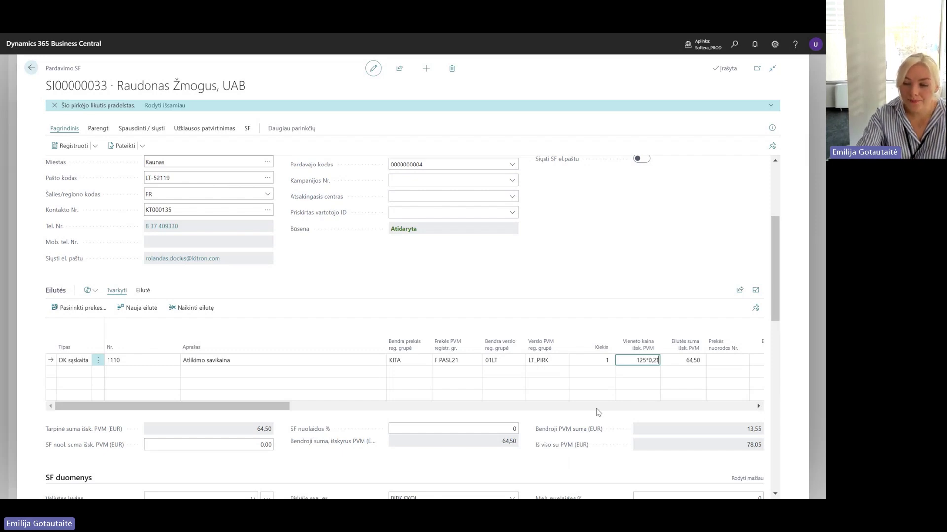
key(Tab)
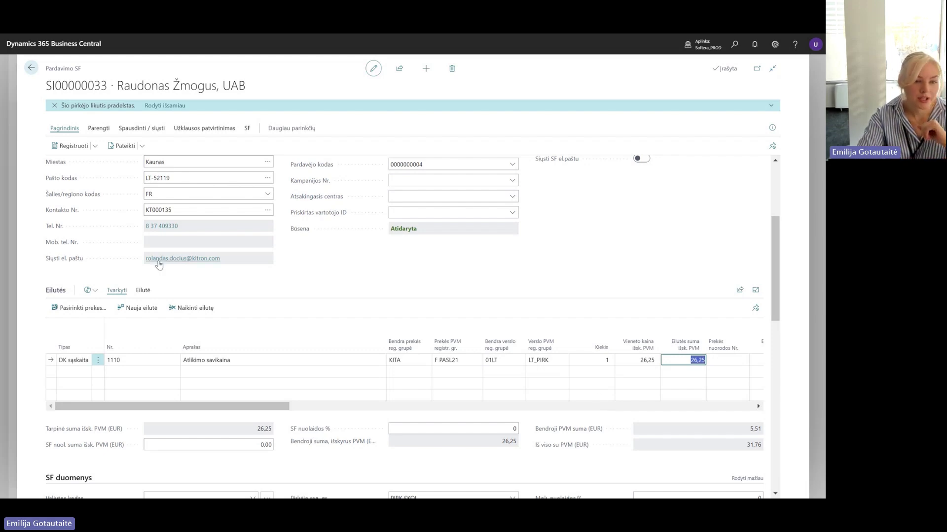
Switch to the presentation, advance it to the Aprašymo koregavimas didžiojoje knygoje tip, and return to Business Central.
click(150, 273)
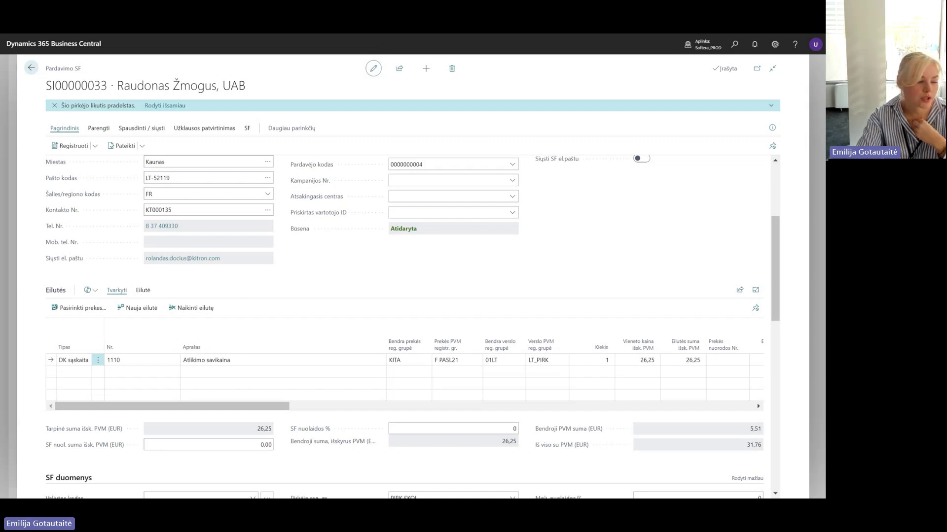
key(alt+Tab)
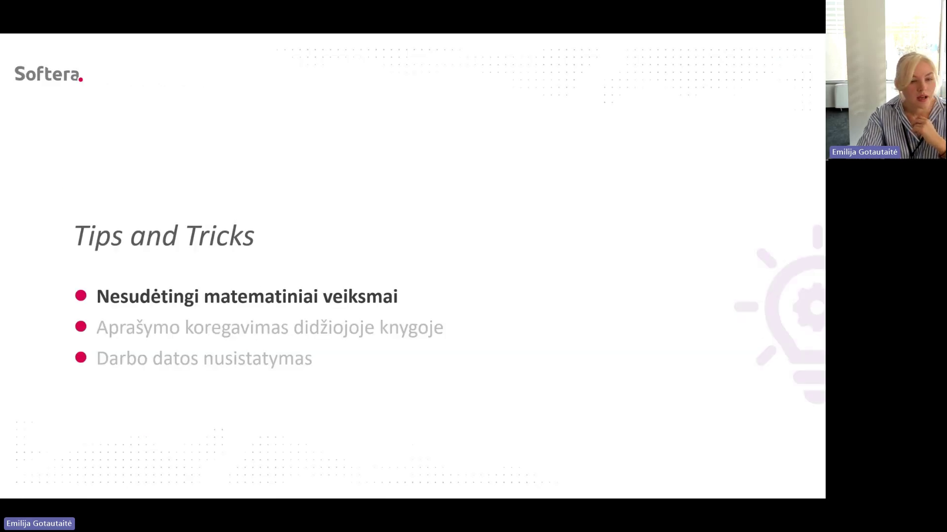
key(Right)
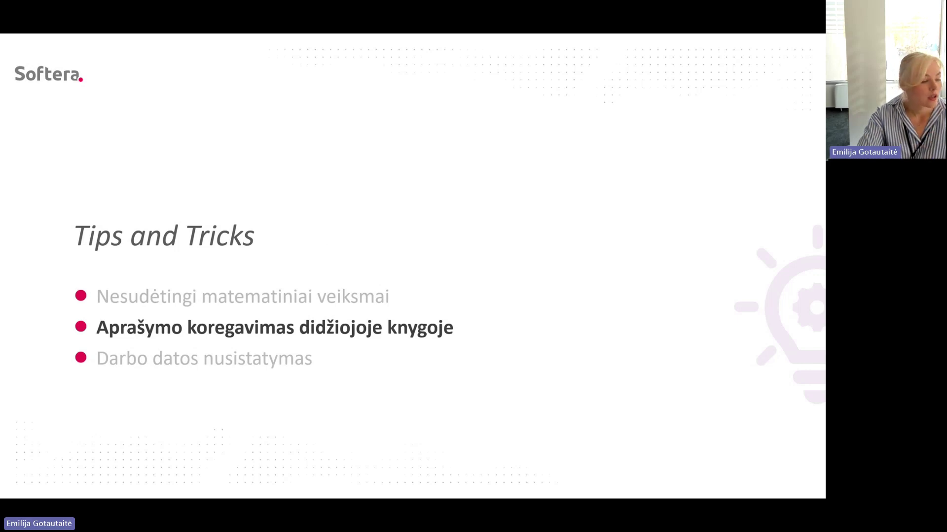
key(alt+Tab)
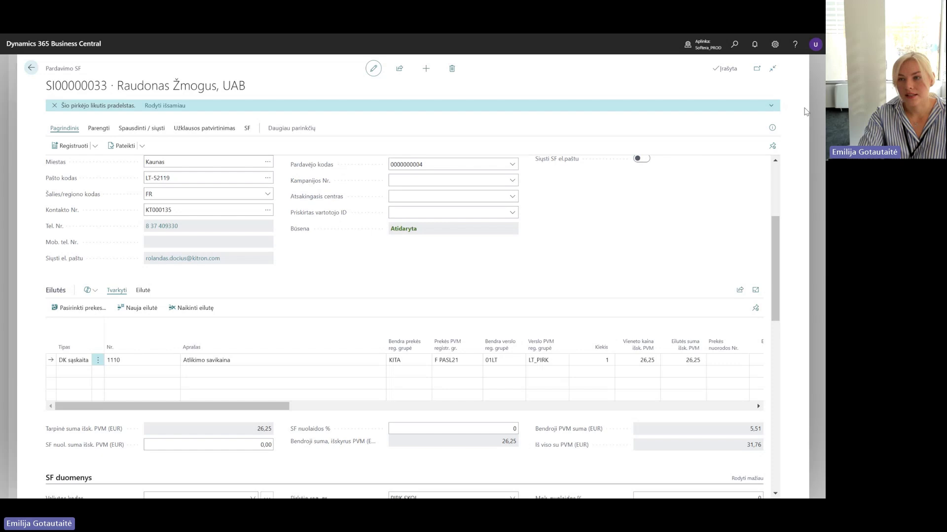
Search for "did knyg ra" and open the Didžiosios knygos įrašai list.
click(734, 45)
click(734, 45)
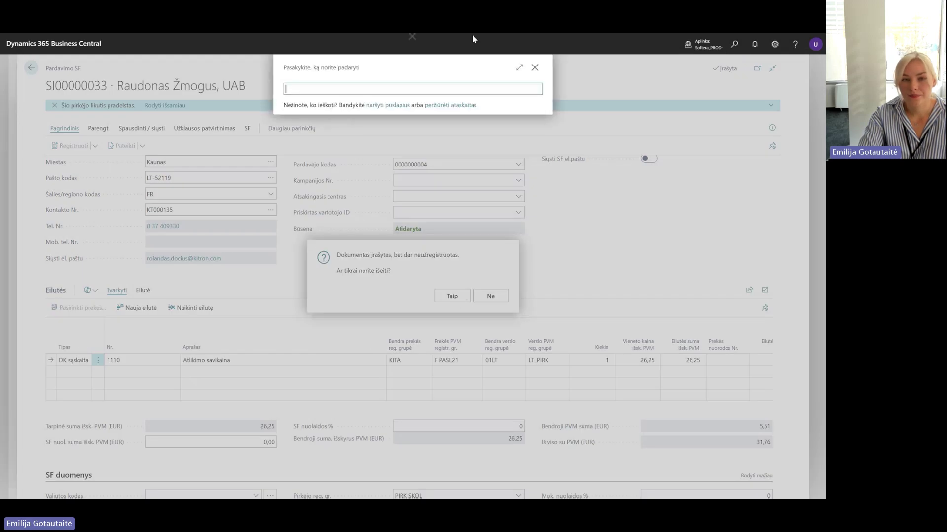
text(did knyg 5ra)
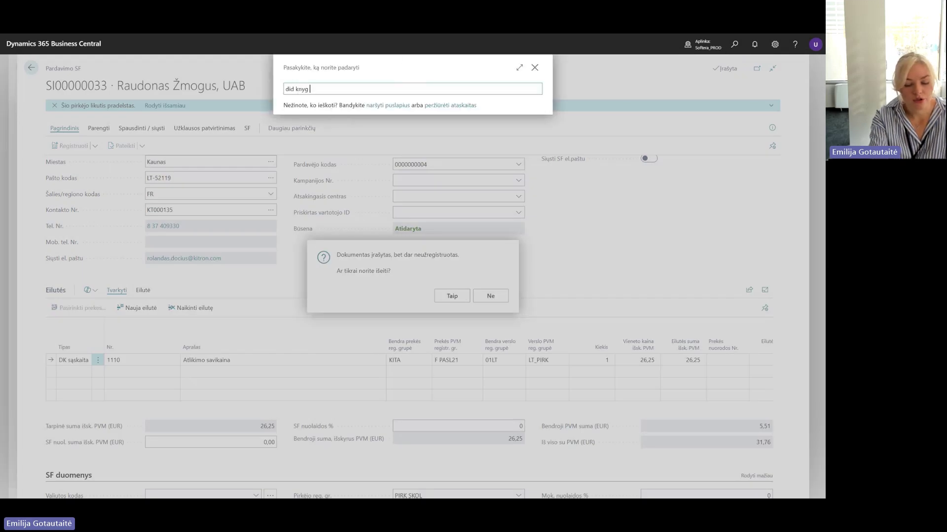
key(BackSpace)
key(BackSpace)
key(BackSpace)
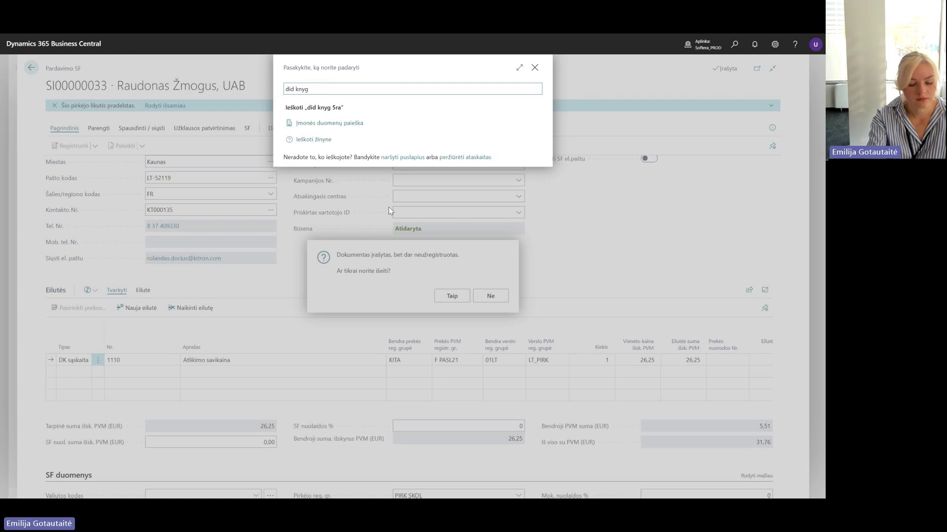
text(ra)
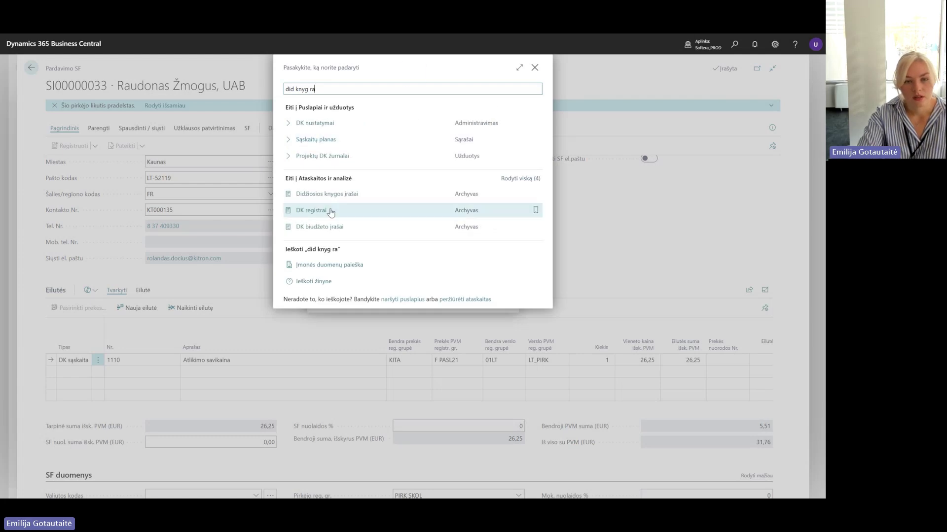
click(325, 194)
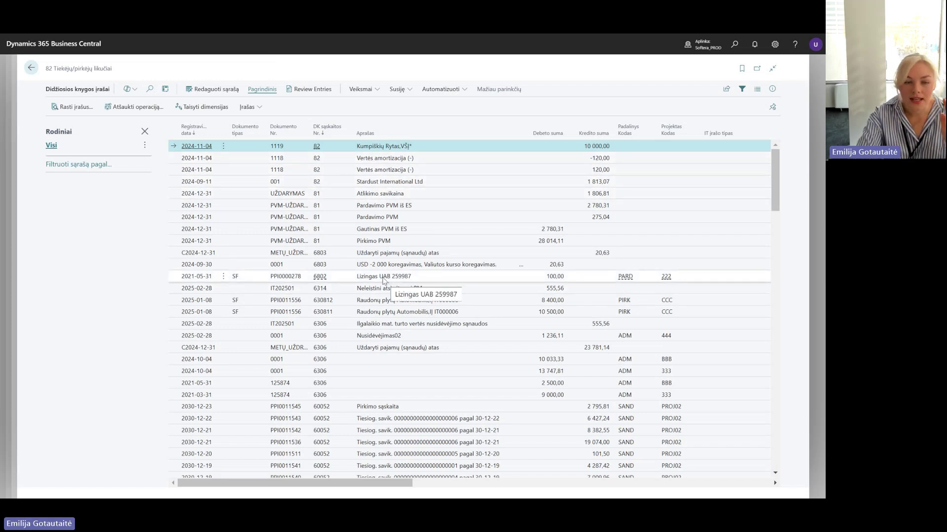
Change the Aprašas of document PPI0000278's entry on account 6802 to DEMO APRASAS in list editing mode.
click(287, 277)
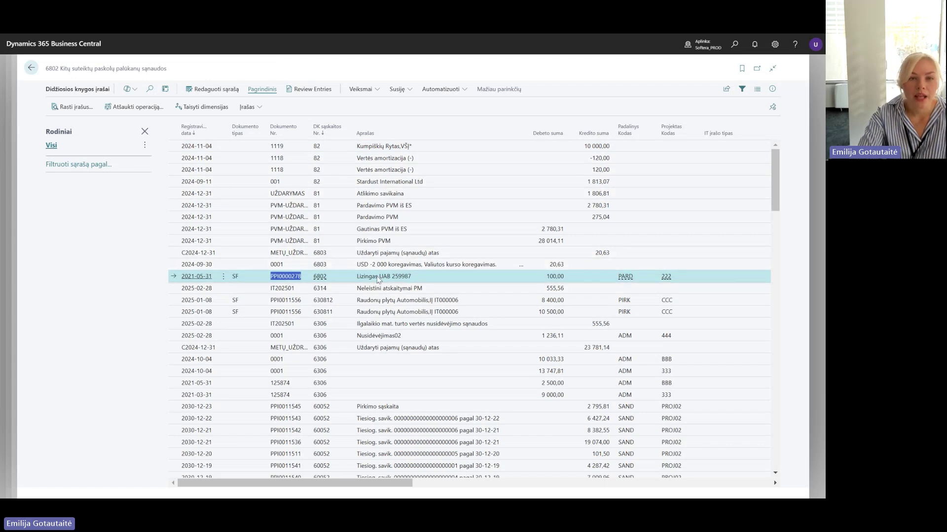
click(211, 88)
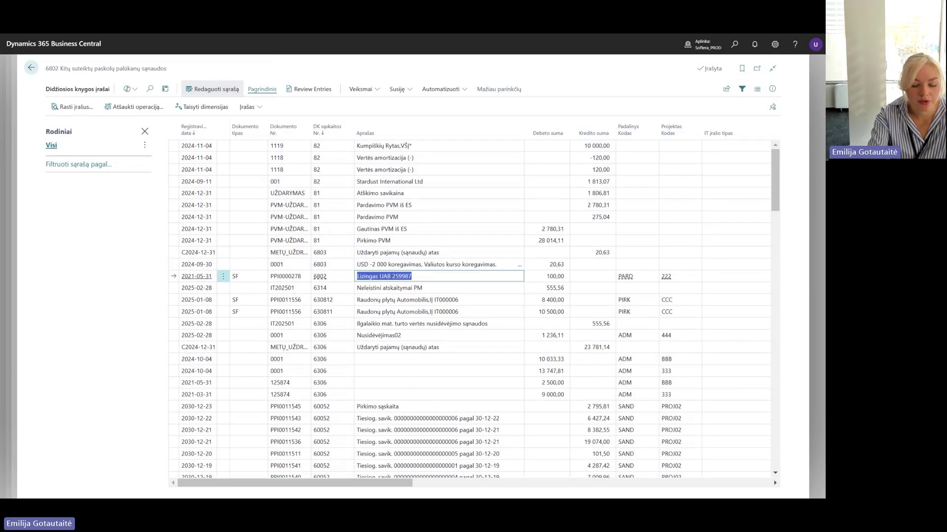
text(DEMO APRASAS)
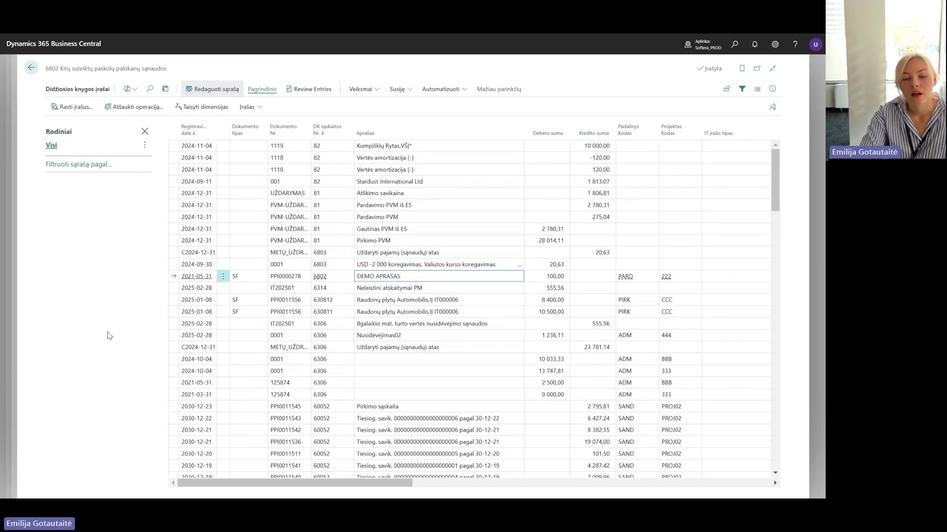
click(428, 287)
click(427, 279)
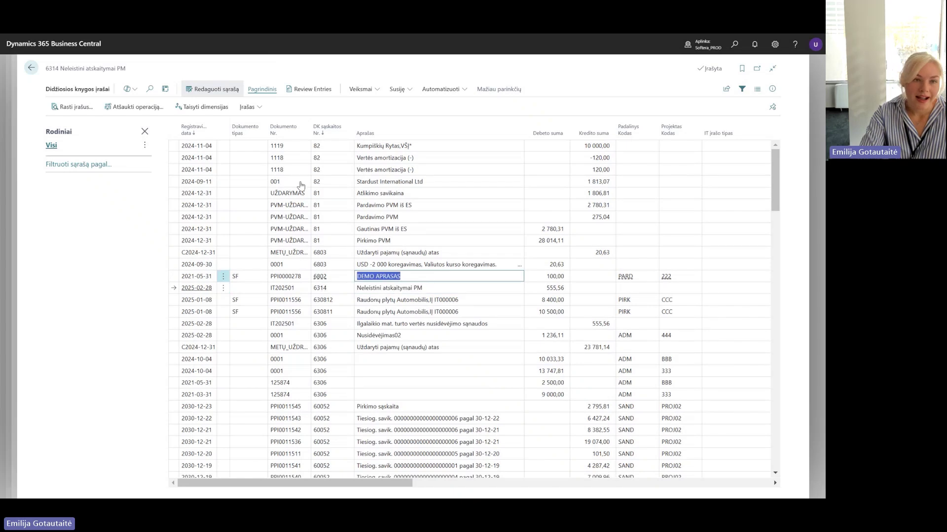
click(212, 89)
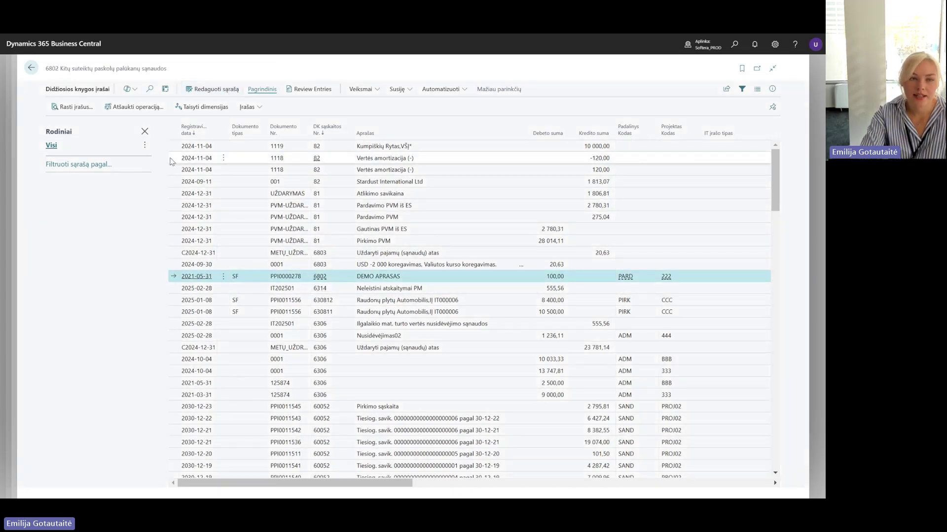
Filter the general ledger entries by Dokumento Nr. PPI0000278 and compare the descriptions of the document's entries.
click(149, 89)
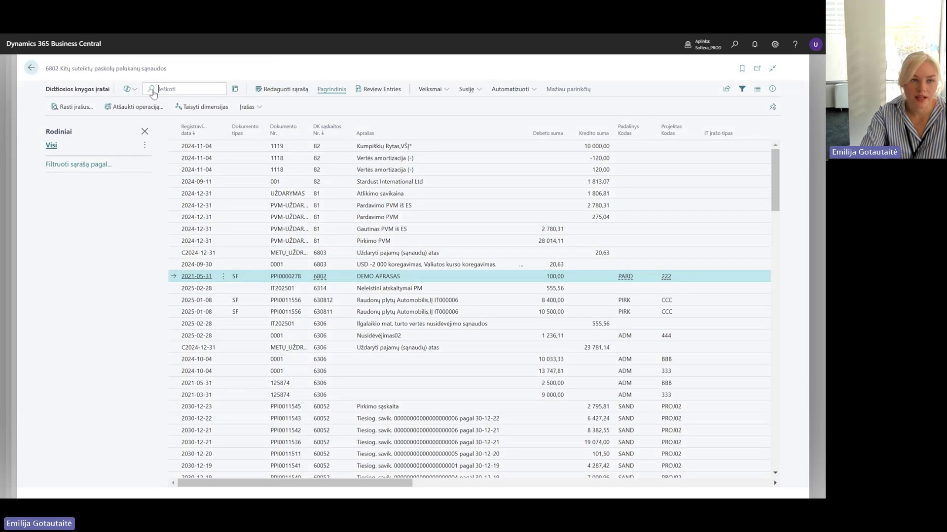
click(287, 130)
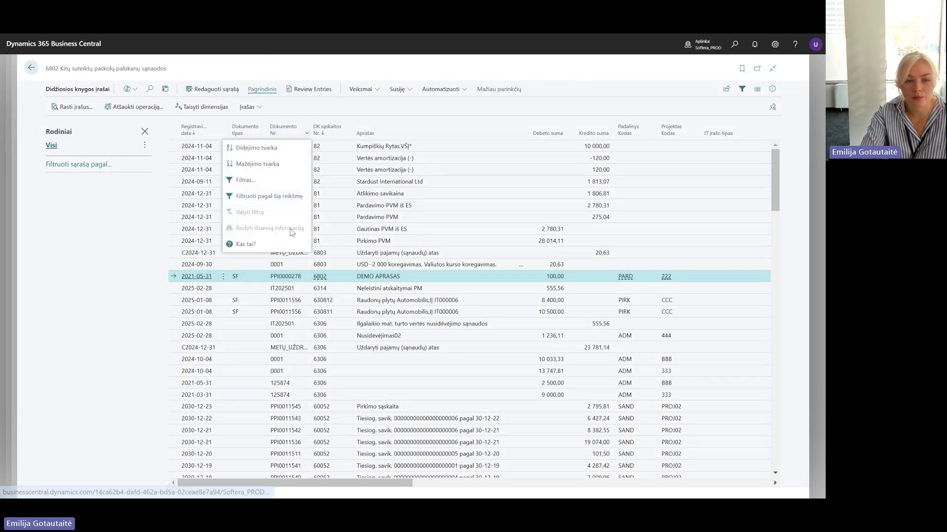
click(261, 180)
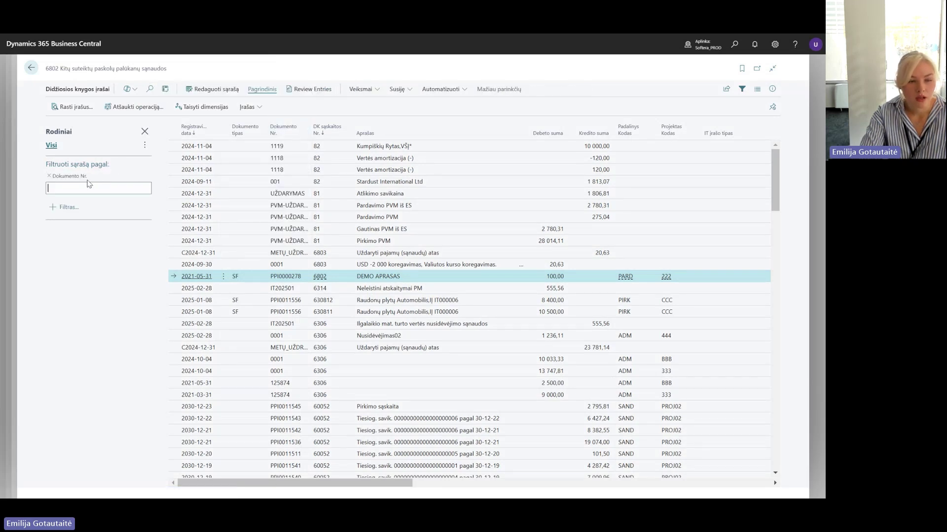
text(PPI0000278)
key(Return)
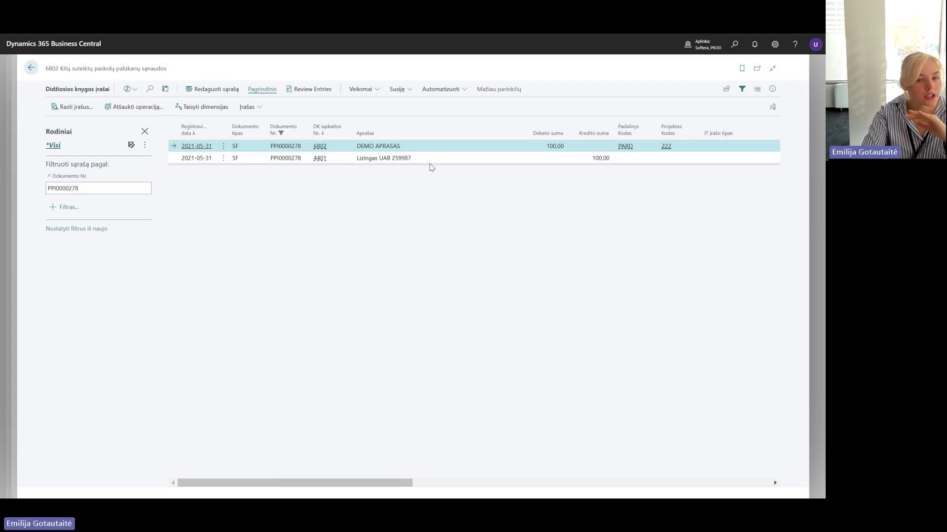
click(443, 161)
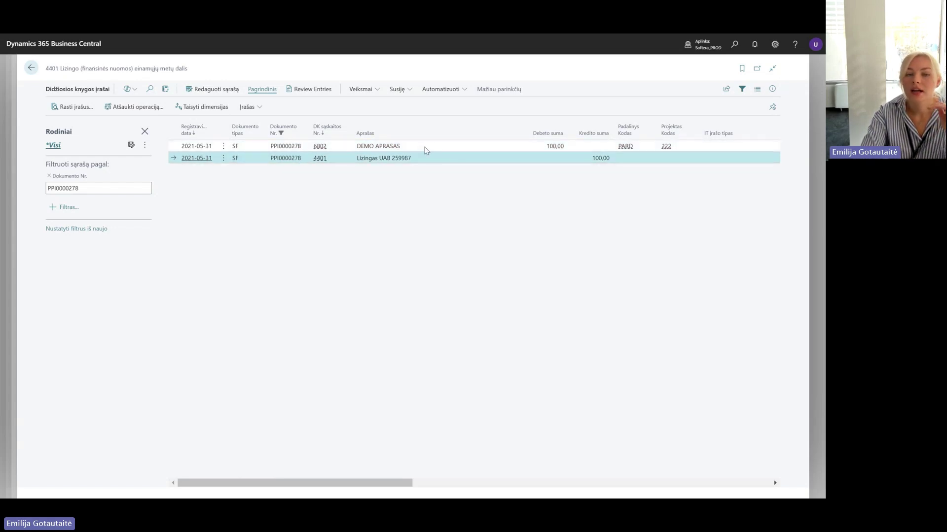
click(427, 147)
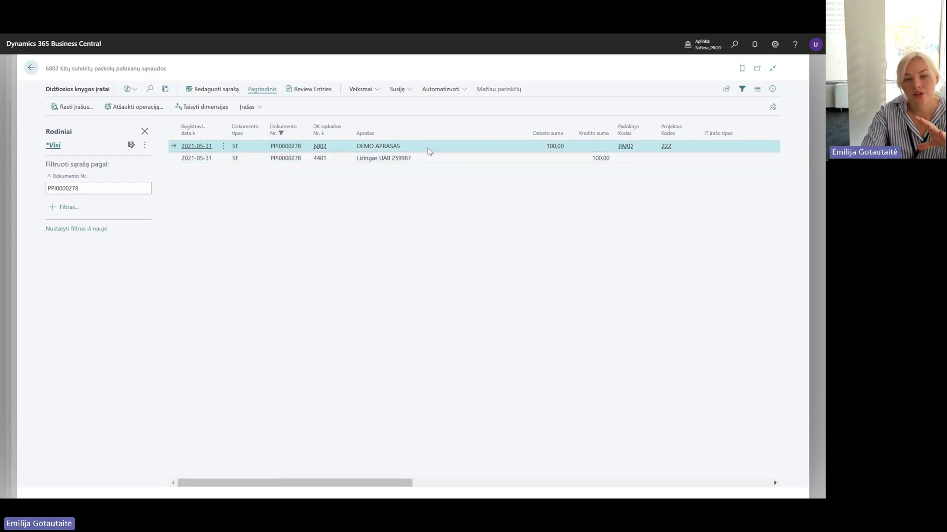
Search for "tiek knyg ra" and open the Tiekėjų knygos įrašai list.
click(735, 44)
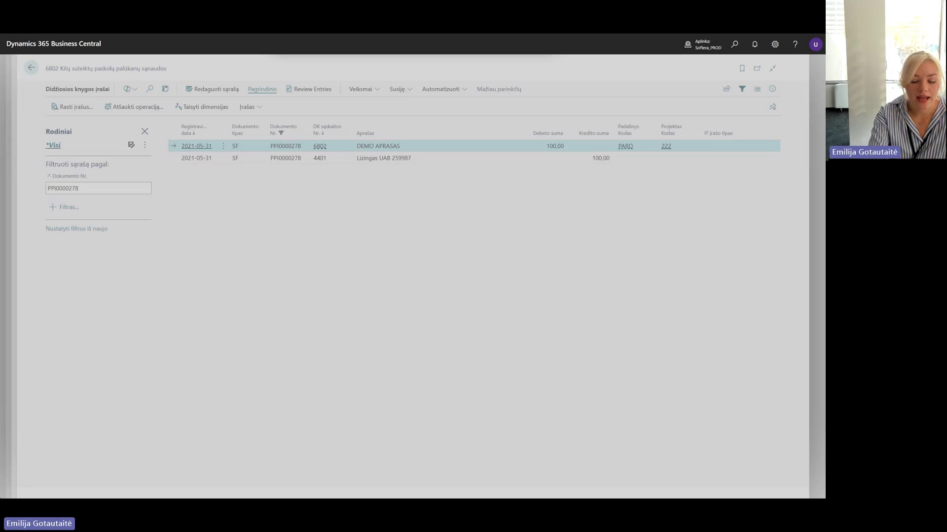
text(tie)
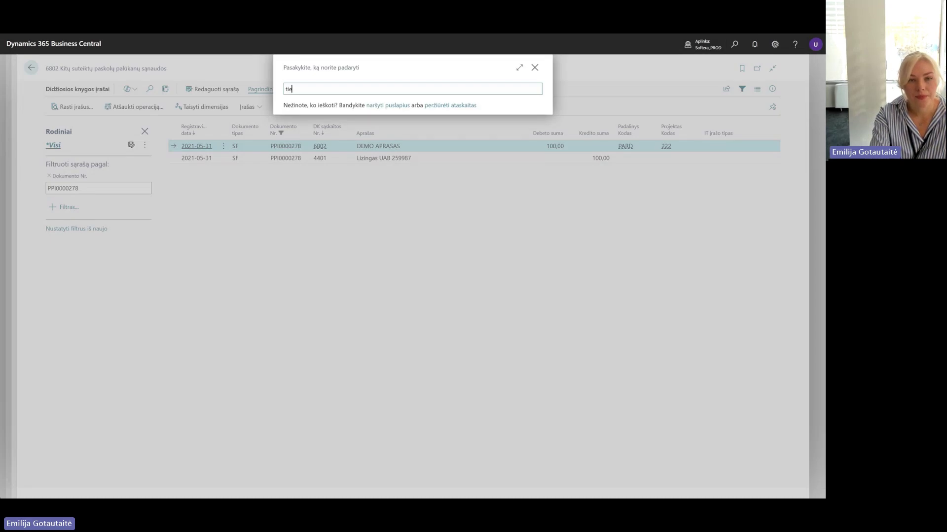
text(k knyg ra)
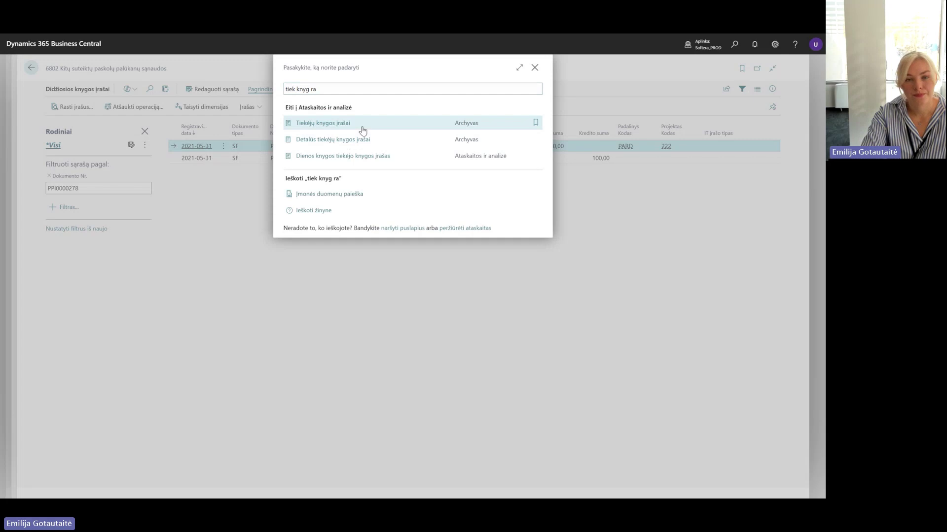
click(362, 129)
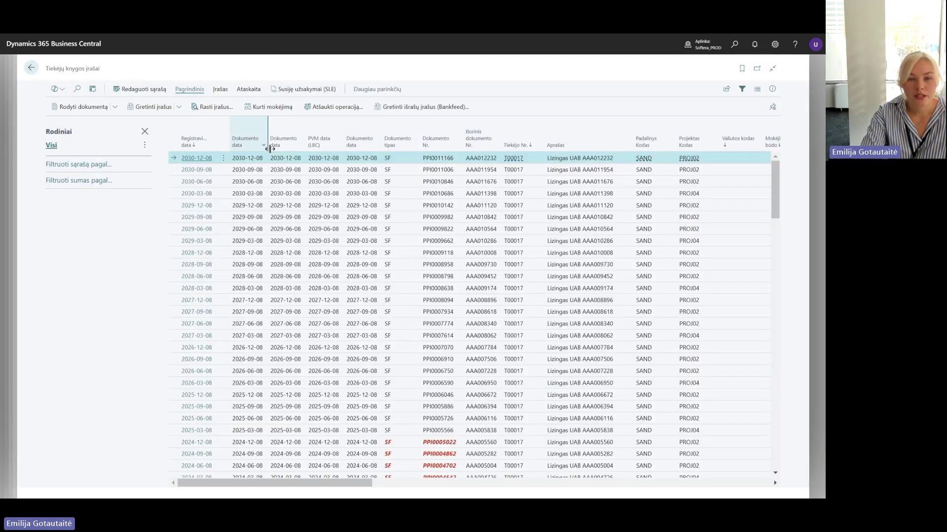
Filter the vendor ledger entries by Dokumento Nr. PPI0000278 and check the matching entry's Aprašas.
click(437, 142)
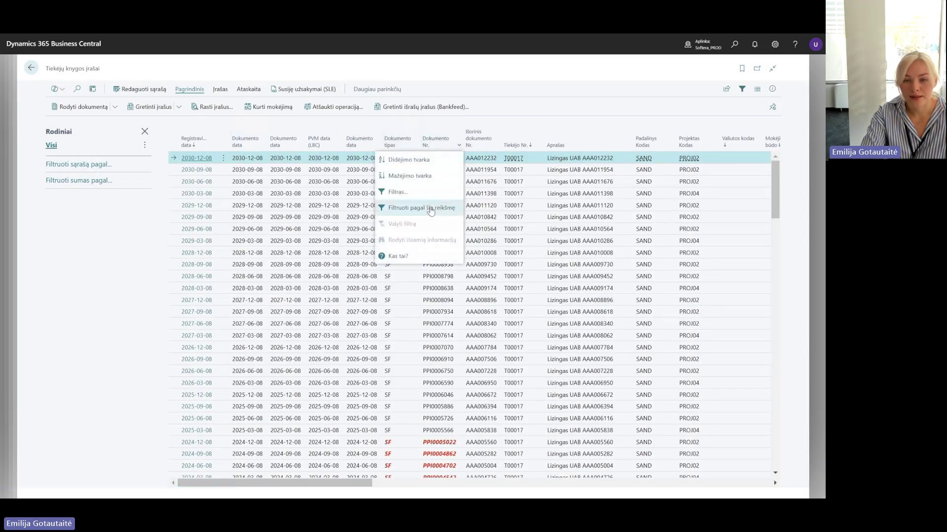
click(419, 192)
text(PPI0000278)
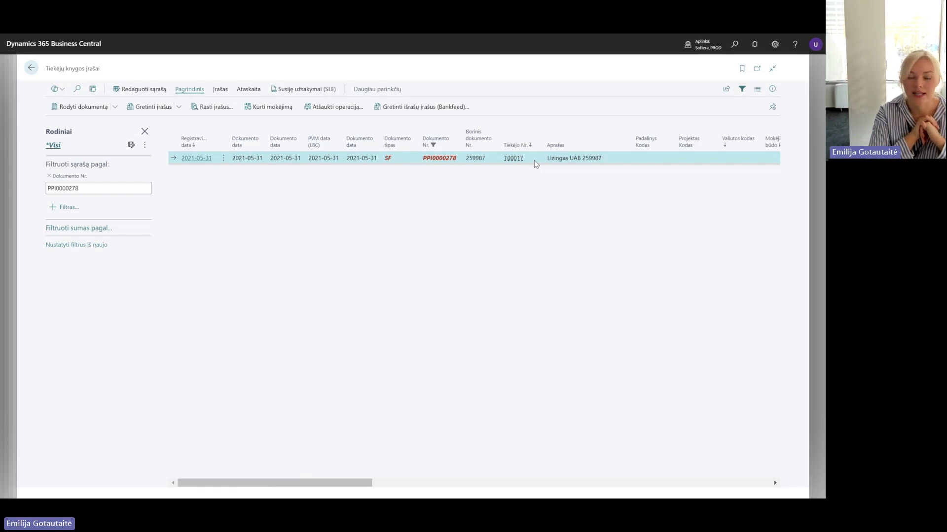
click(389, 160)
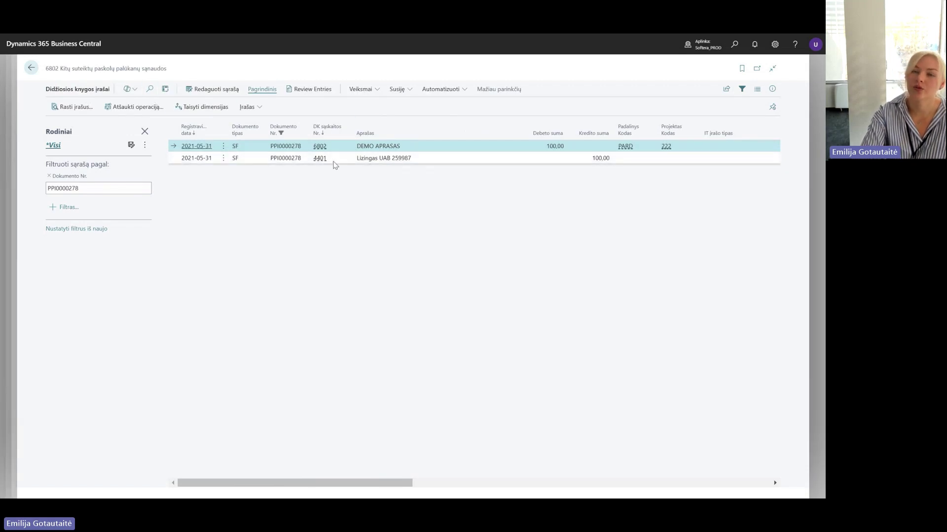
Switch to the presentation, advance it to the Darbo datos nusistatymas tip, and return to Business Central.
key(alt+Tab)
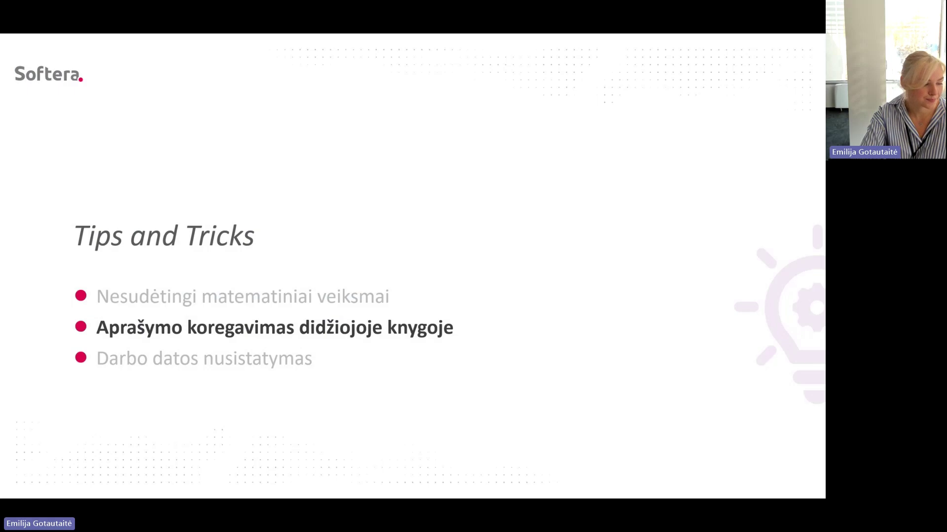
key(Right)
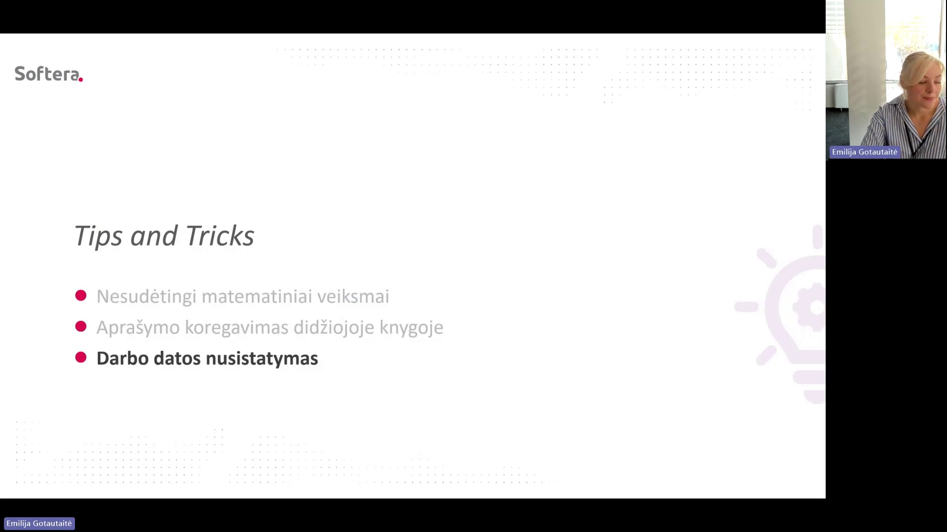
key(alt+Tab)
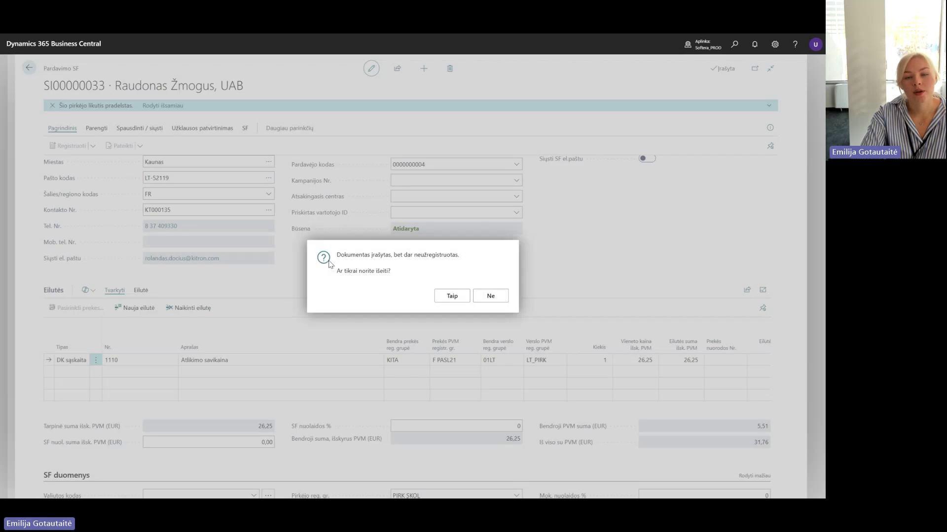
Leave the unposted sales invoice and its list, and set Darbo data to 2025-02-05 in Mano parametrai.
click(452, 295)
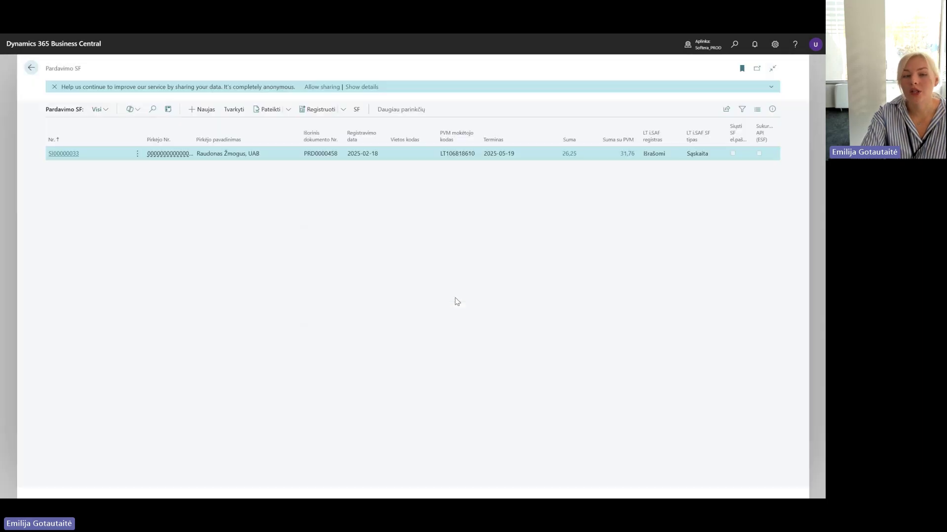
key(Escape)
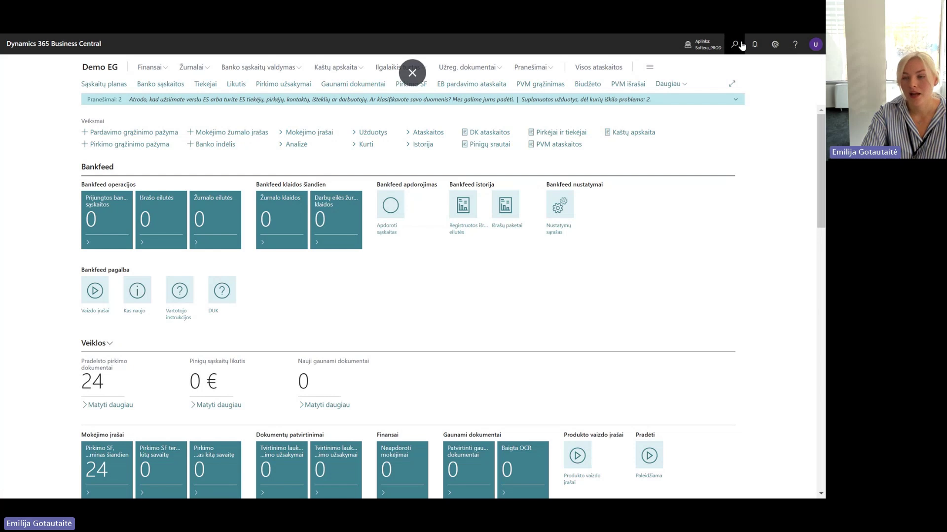
click(775, 43)
click(742, 77)
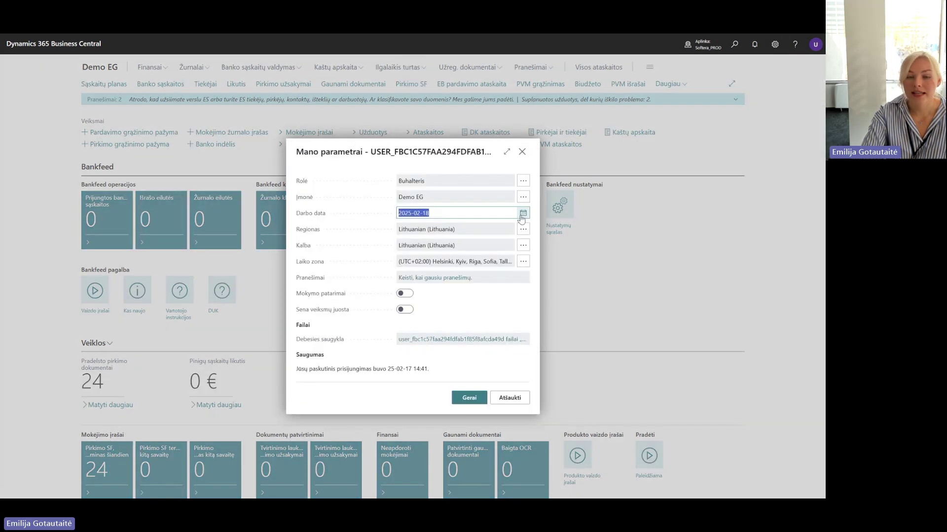
click(523, 213)
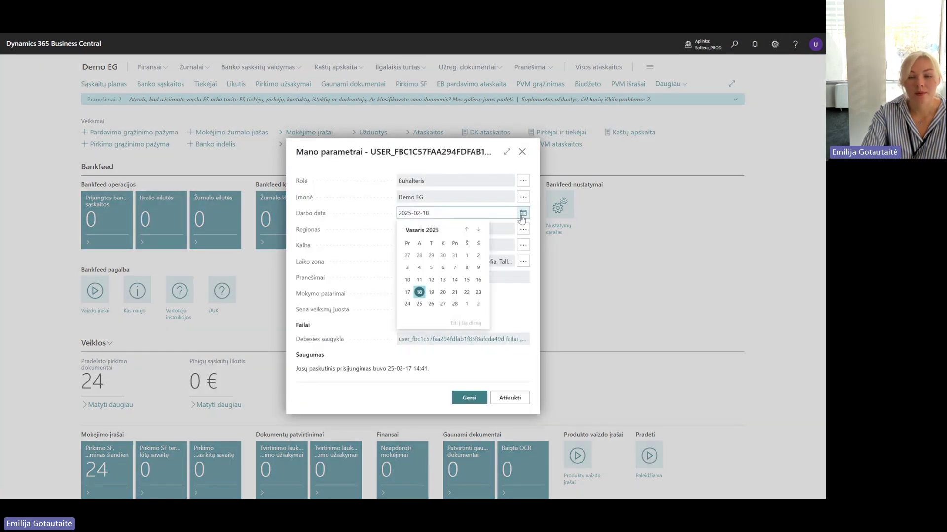
click(432, 267)
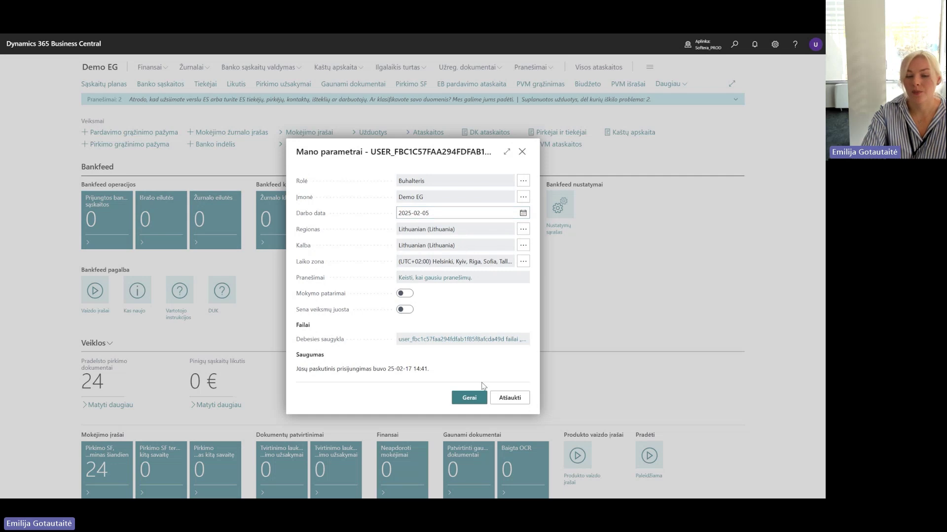
click(467, 397)
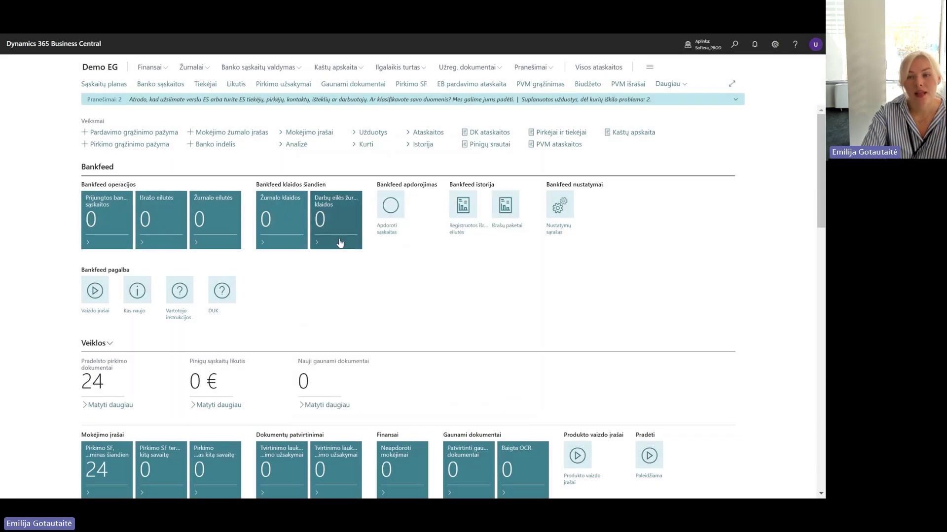
Search for "pard sf", open the Pardavimo SF list and create a new sales invoice with an automatically assigned number.
text(ard st)
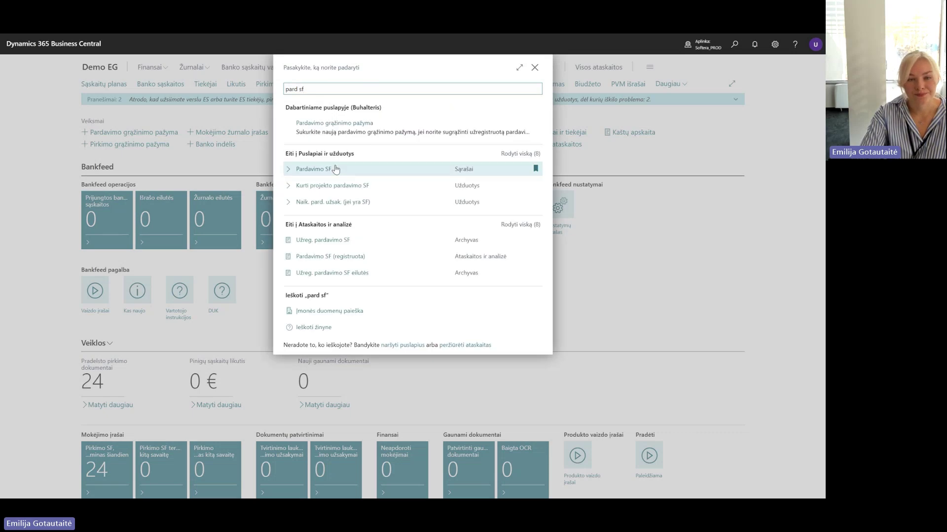
click(337, 168)
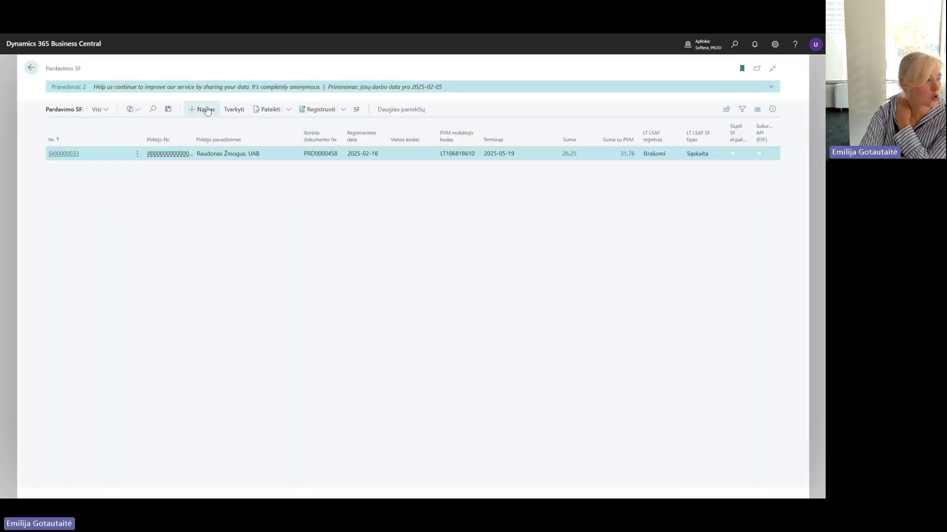
click(206, 110)
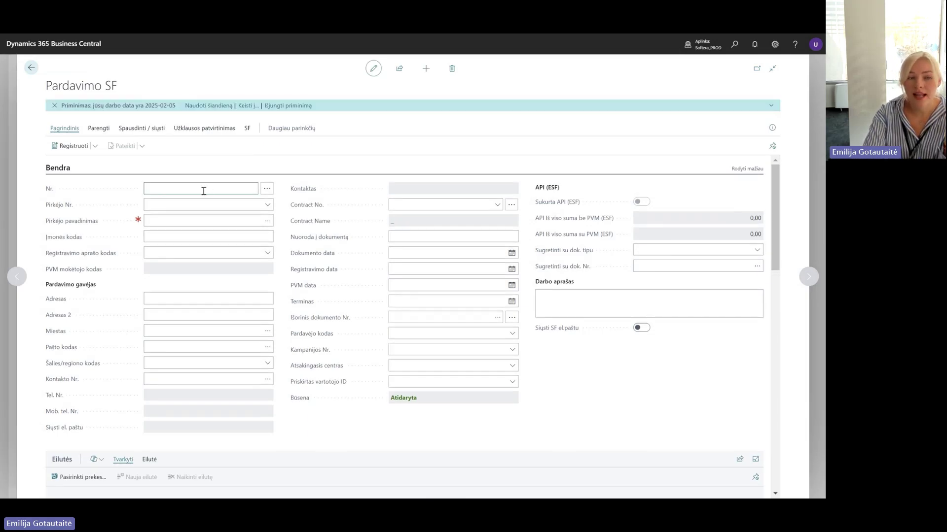
key(Tab)
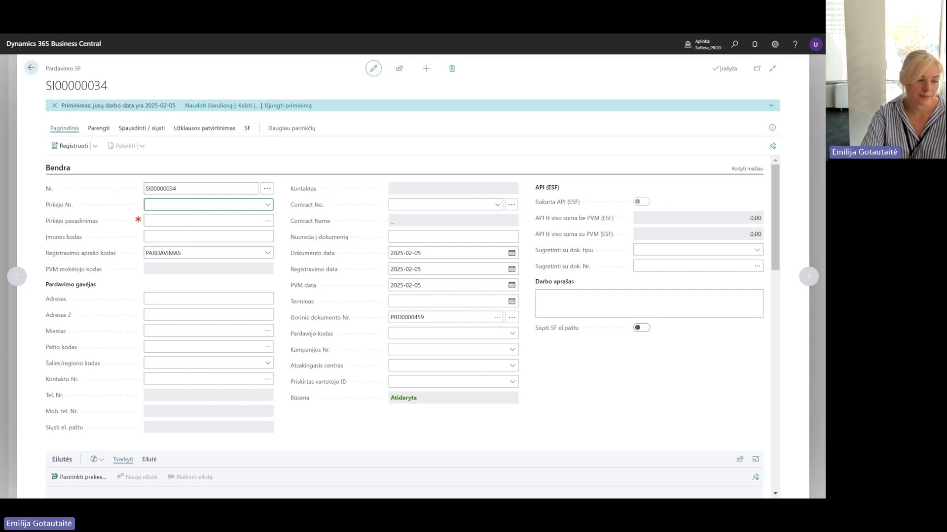
Switch to the presentation and advance it to the "Kaip mums sekėsi?" slide.
key(alt+Tab)
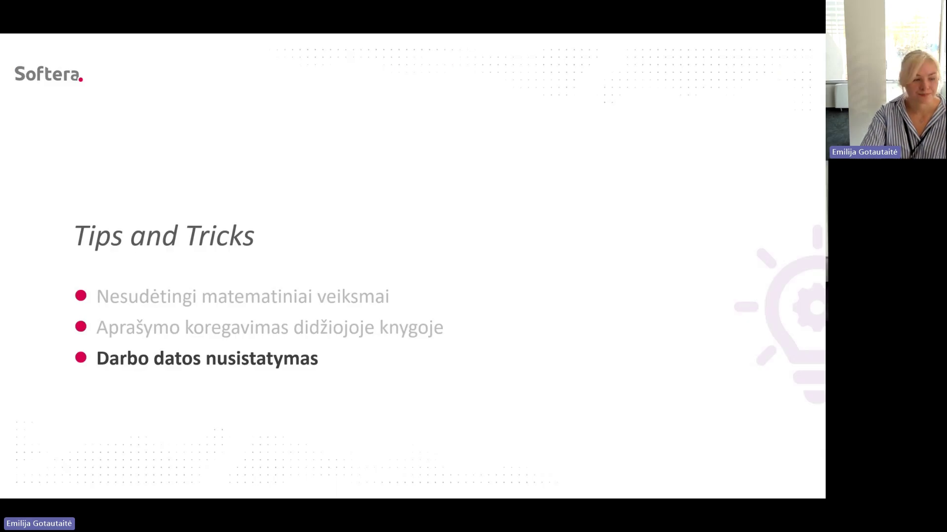
key(Right)
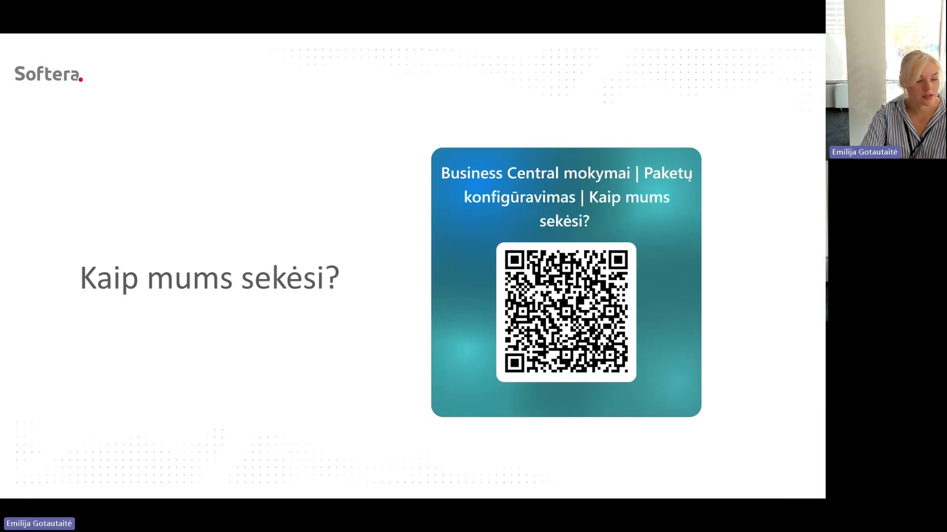